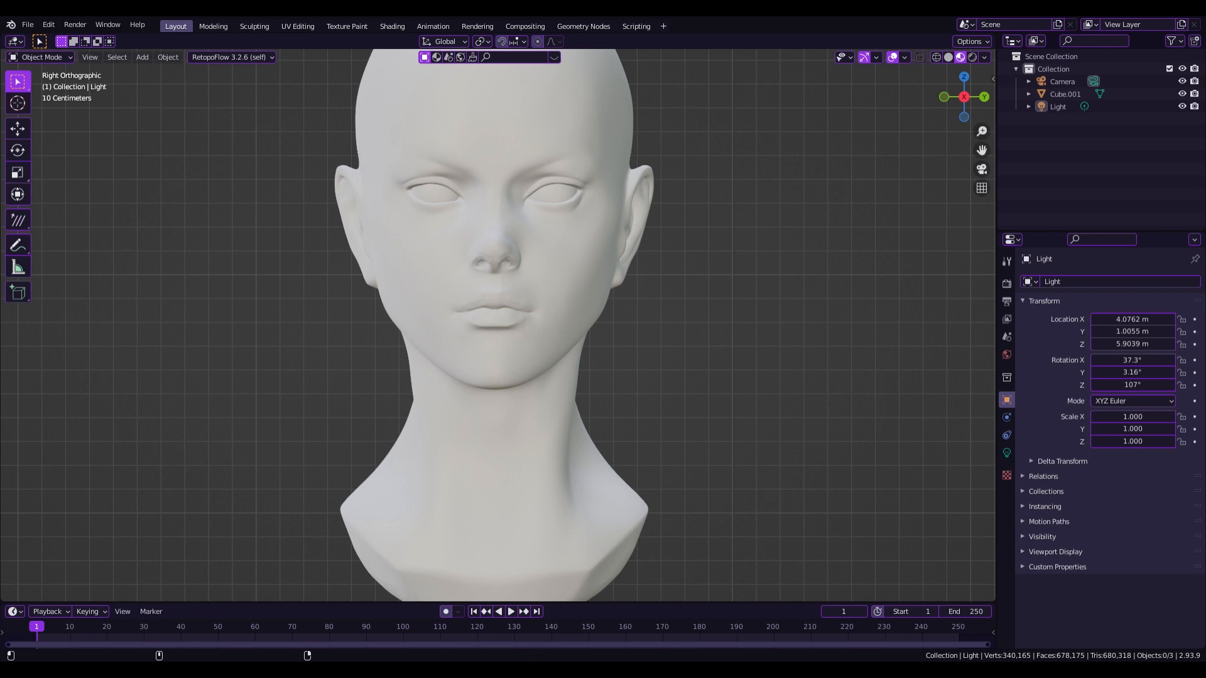
Add a mesh plane to the scene with the head model.
scroll(757, 224, down, 1)
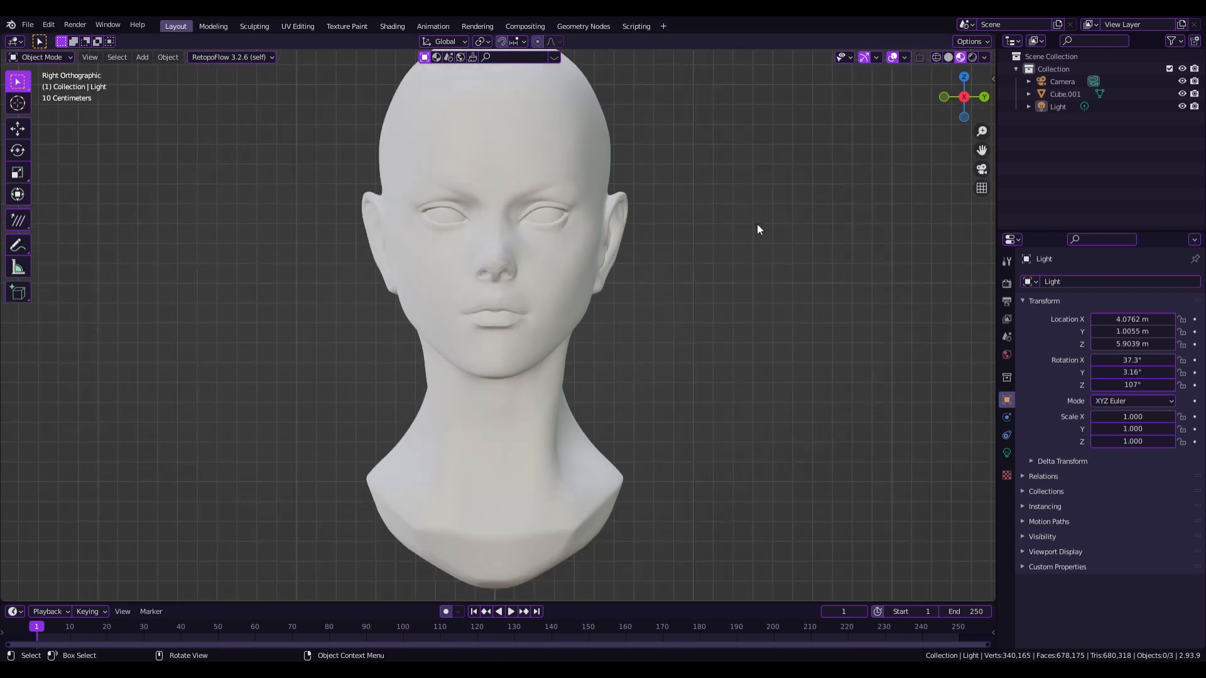
shift+middle_drag(959, 159, 944, 197)
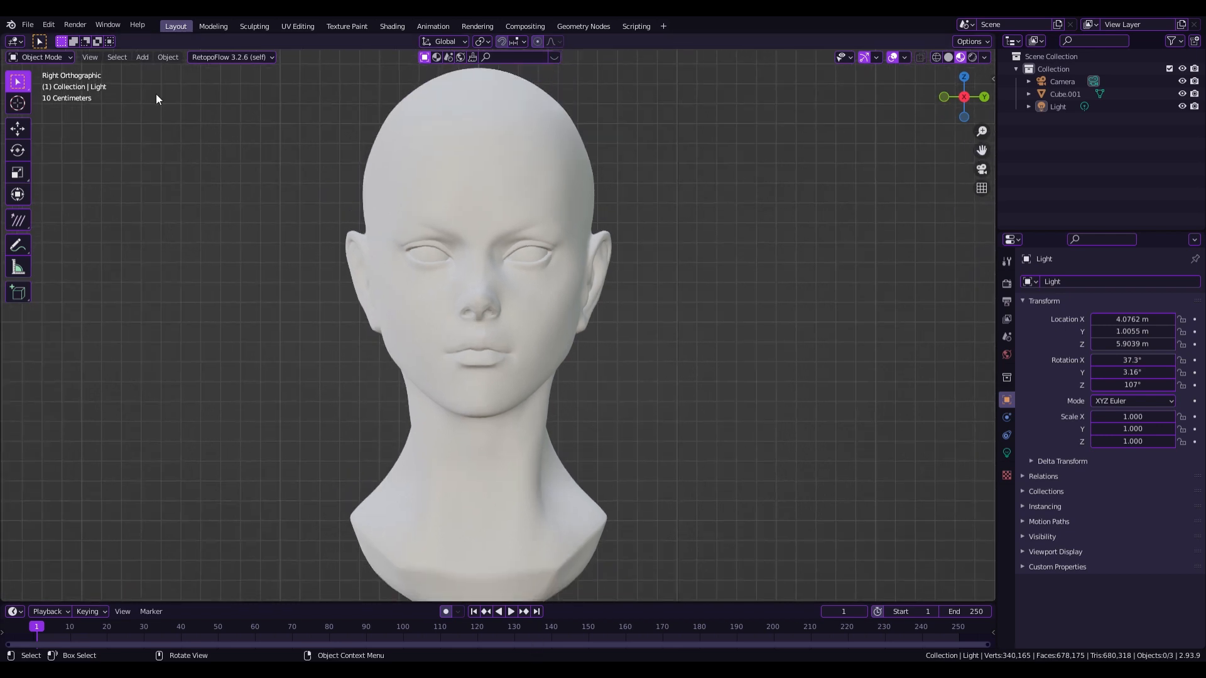
click(142, 57)
mouse_move(164, 198)
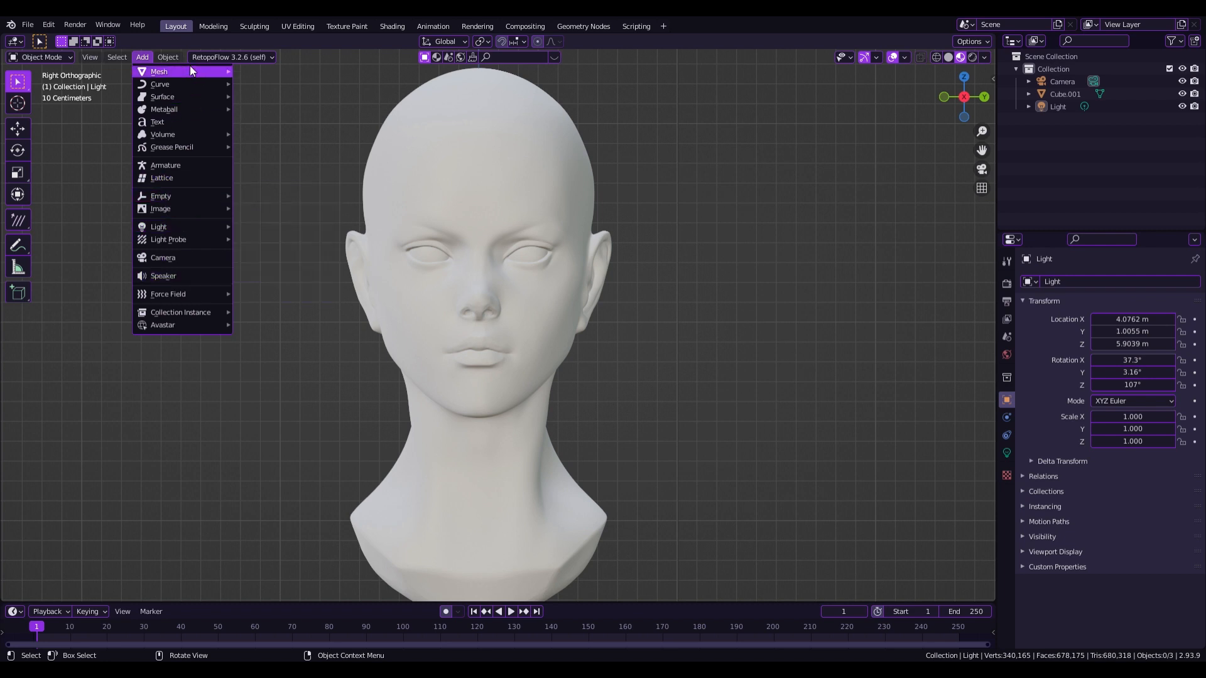
mouse_move(190, 66)
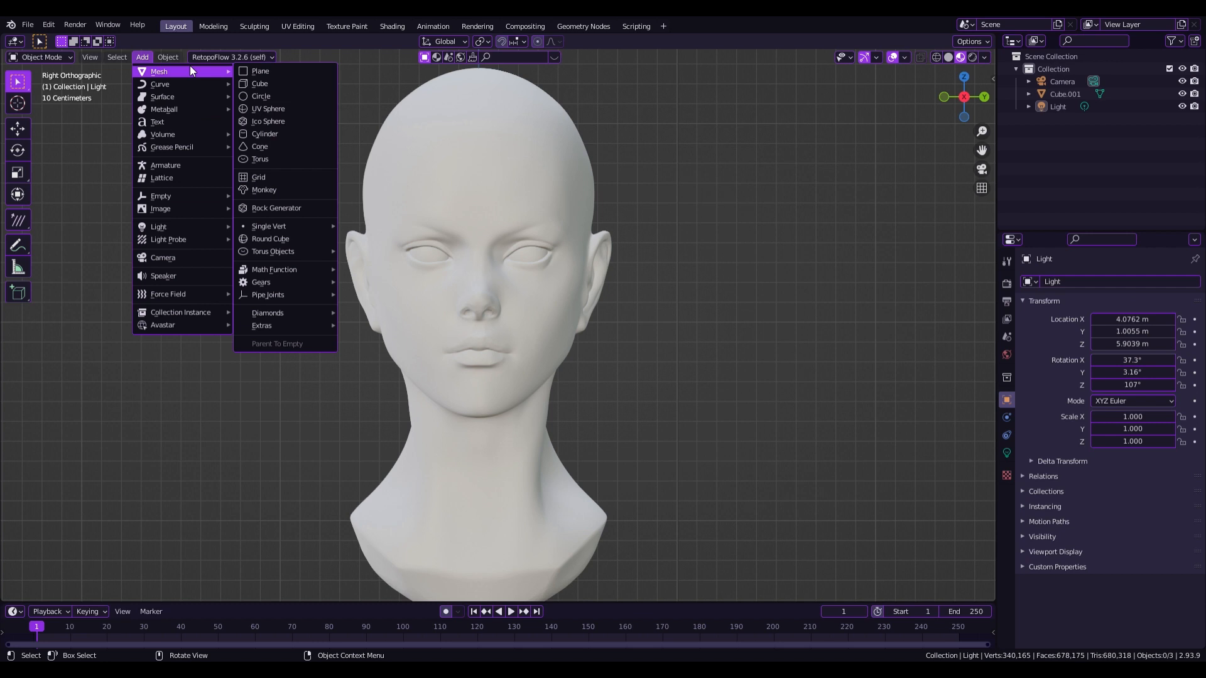
click(289, 71)
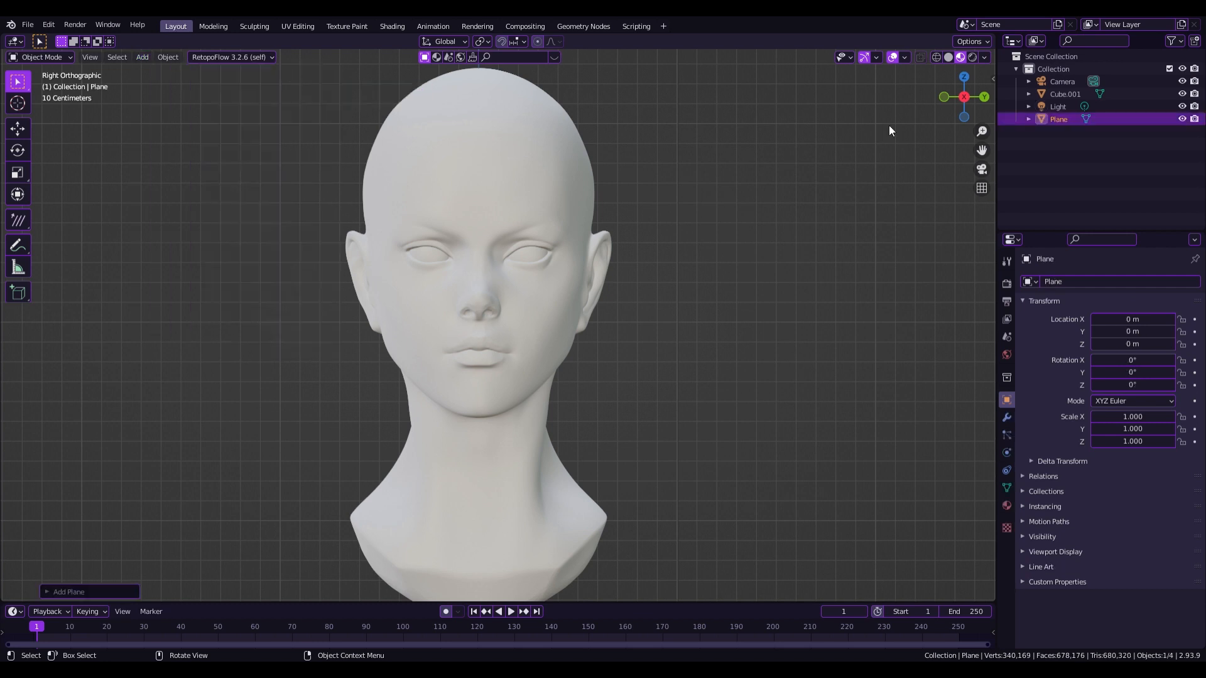
Rotate the plane 90° about X and turn it to about 90° on Z so it faces the same way as the face.
drag(950, 99, 942, 102)
key(KP_1)
scroll(761, 288, down, 6)
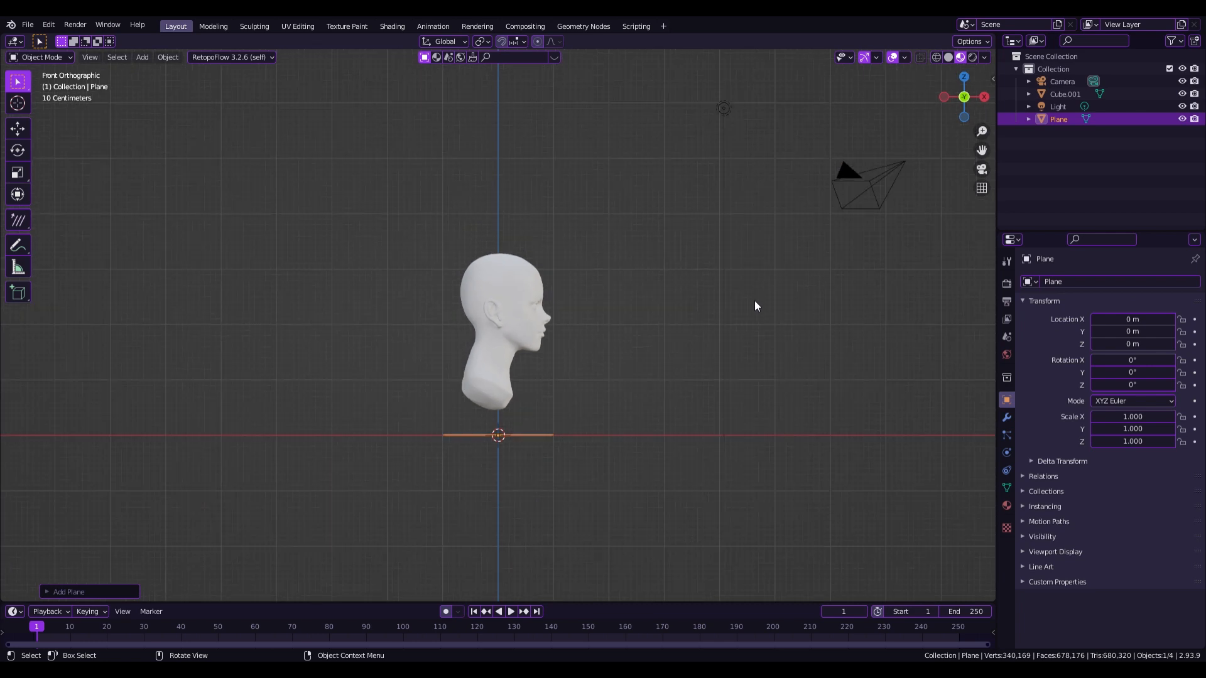
text(rx90)
key(Return)
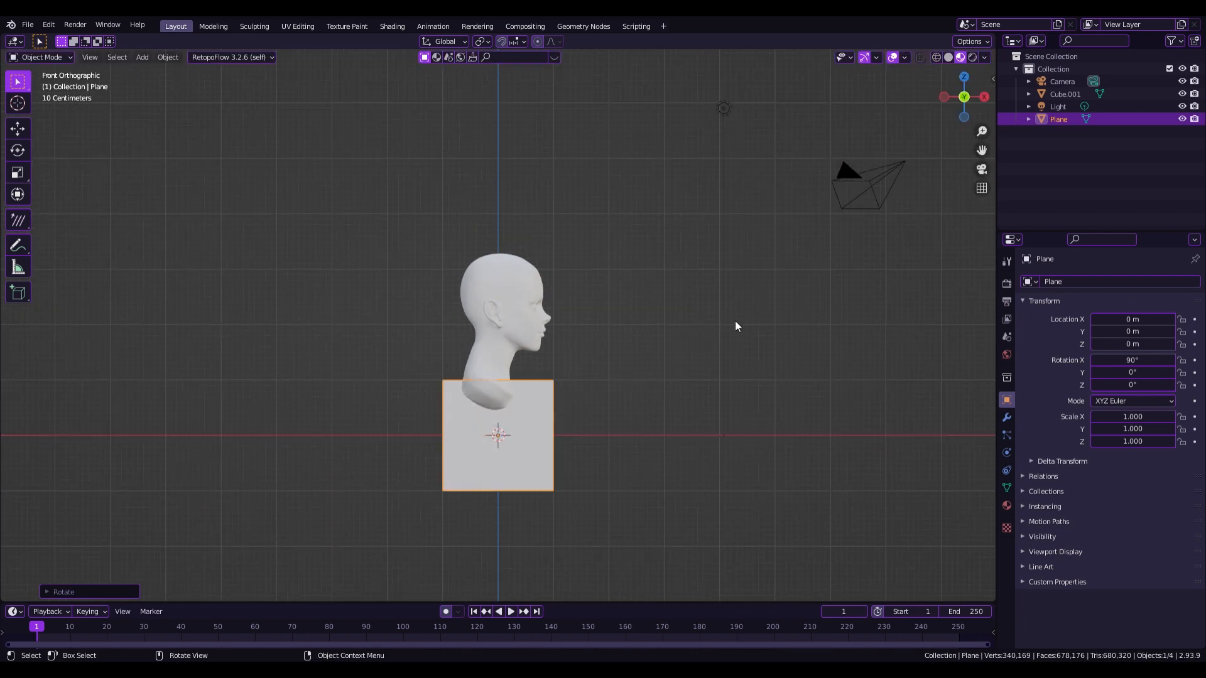
key(r)
key(r)
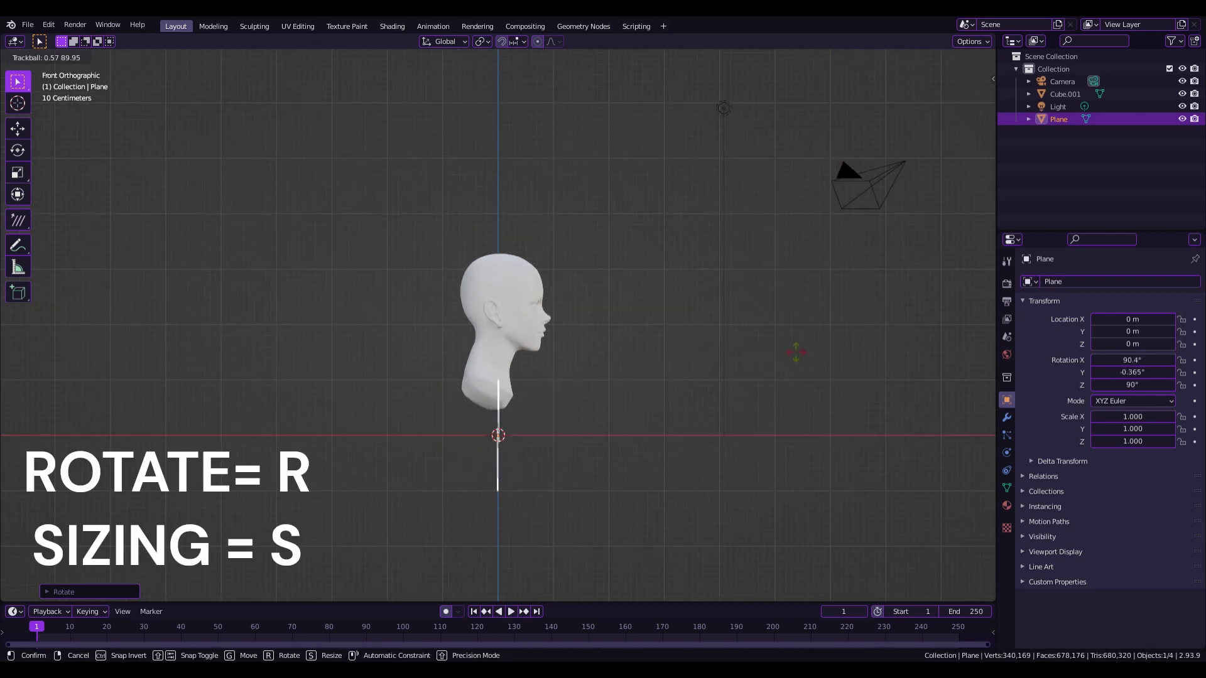
key(Return)
Move the plane up to the front of the face at brow height and scale it down to about 0.047.
key(g)
key(Return)
key(s)
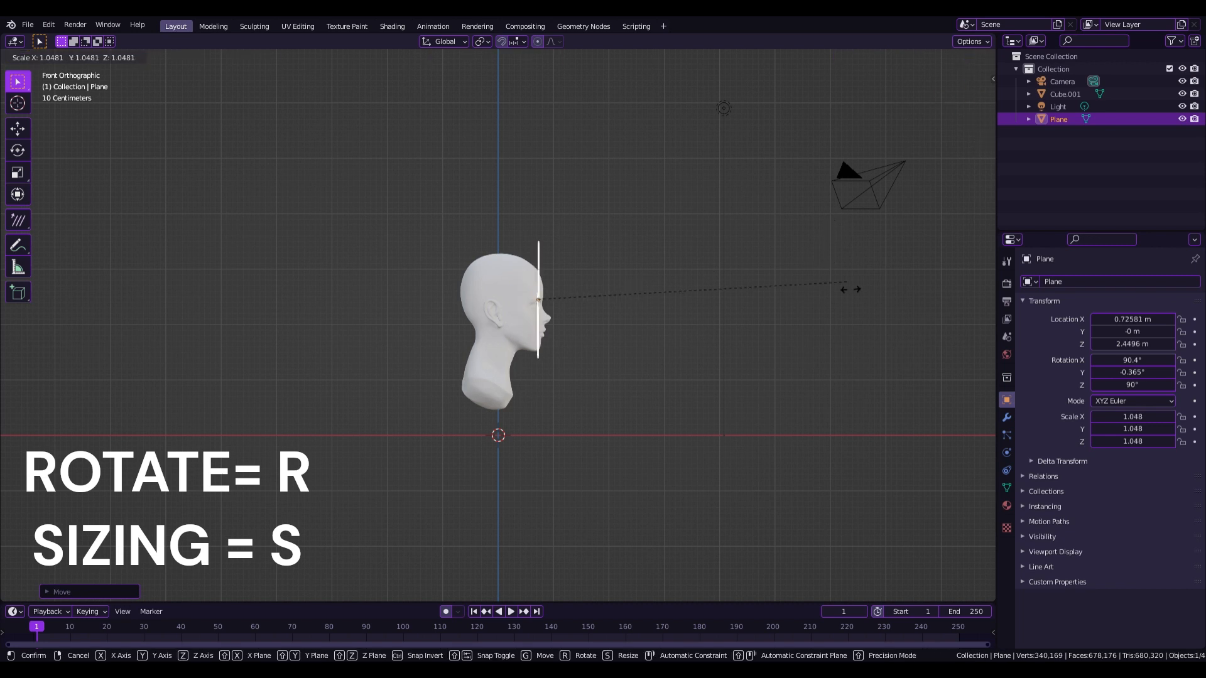
click(577, 323)
scroll(579, 323, up, 9)
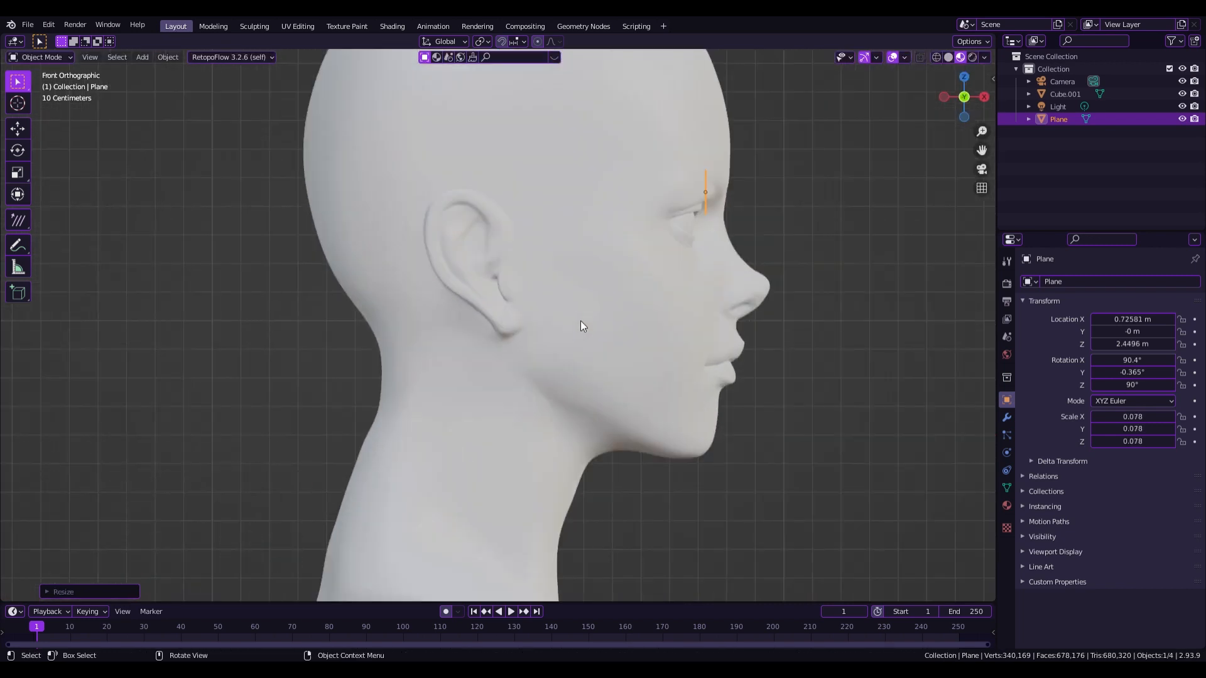
key(s)
click(784, 262)
Tilt the plane to an X rotation of about 128° and lower it to the upper eyelid, at about Z 2.41 m.
drag(980, 151, 699, 286)
scroll(574, 305, up, 6)
drag(987, 152, 296, 49)
scroll(623, 325, up, 4)
key(r)
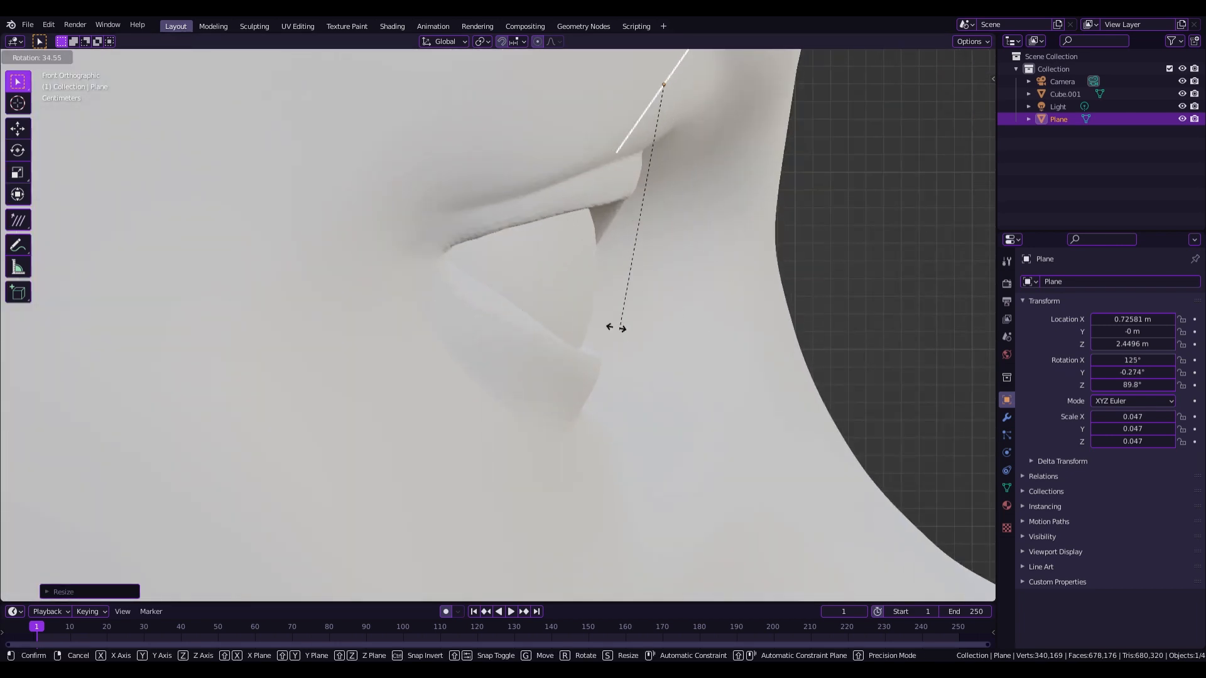
click(614, 326)
key(g)
click(791, 206)
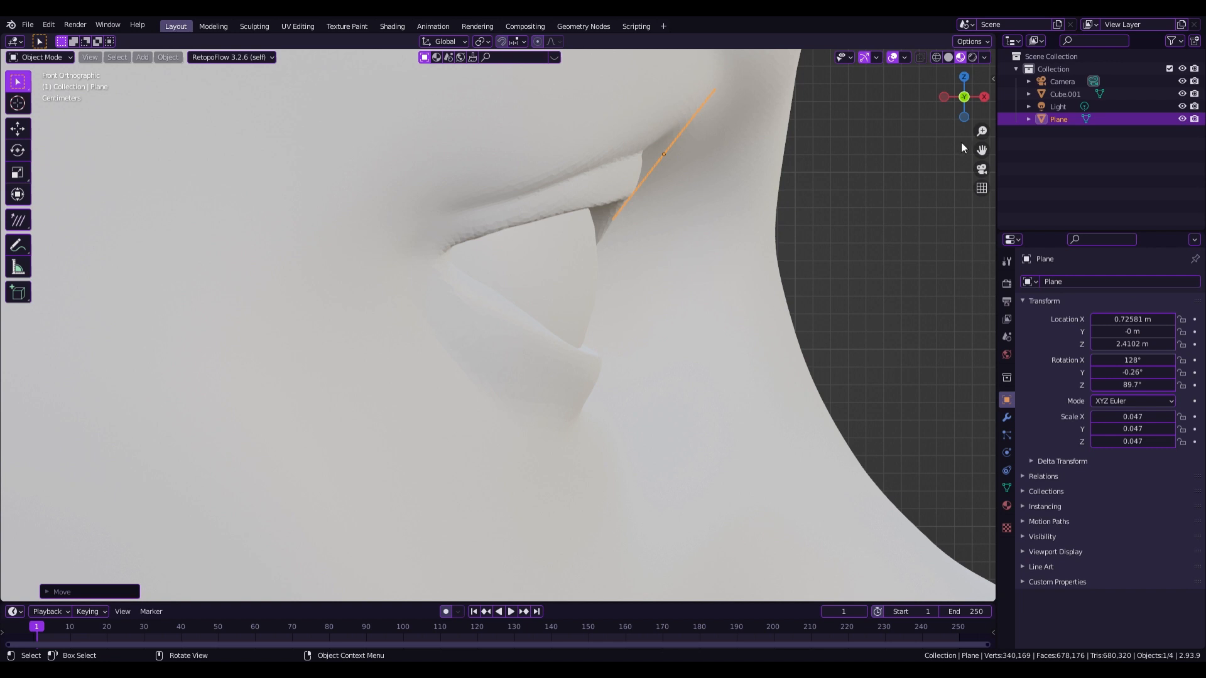
drag(982, 150, 832, 275)
click(949, 57)
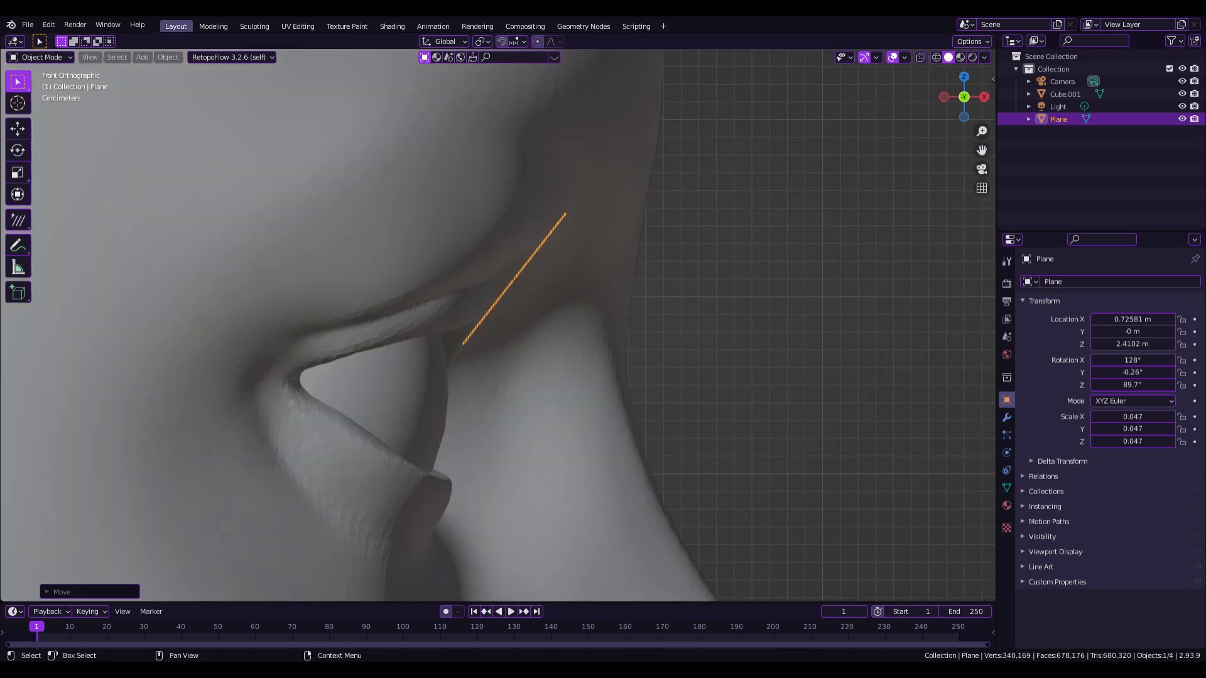
click(960, 58)
click(616, 221)
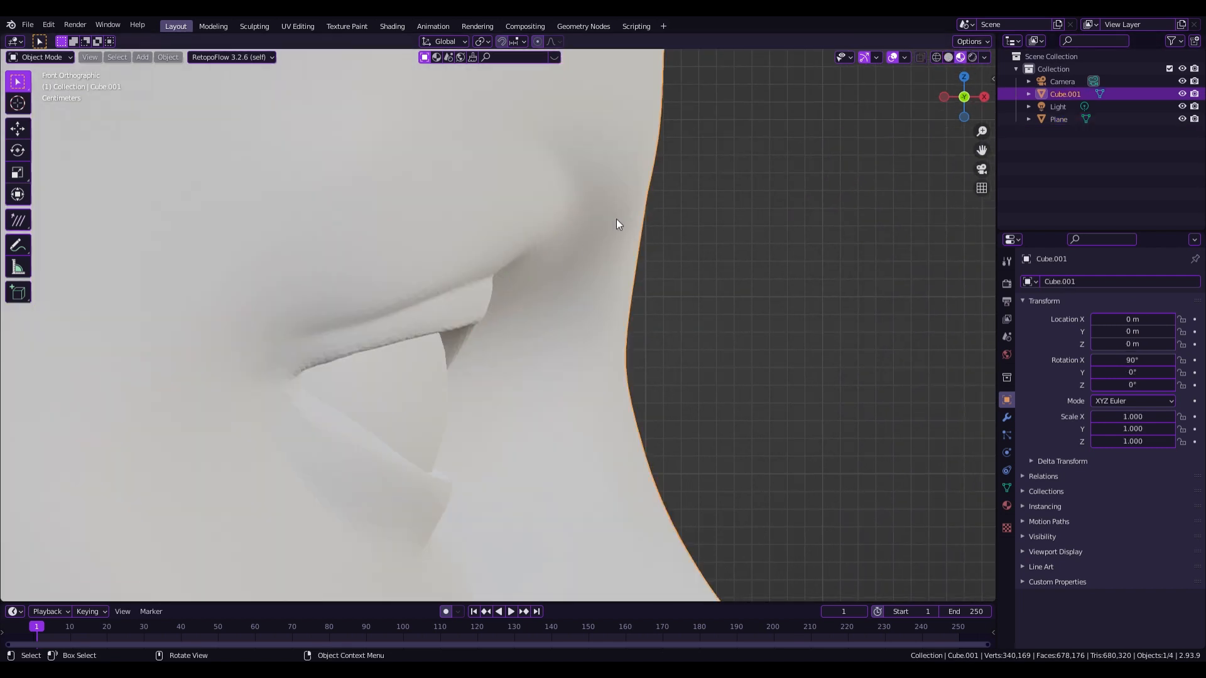
Move the plane along Y to about -0.329 m, over the outer corner of the head's right eye.
click(985, 97)
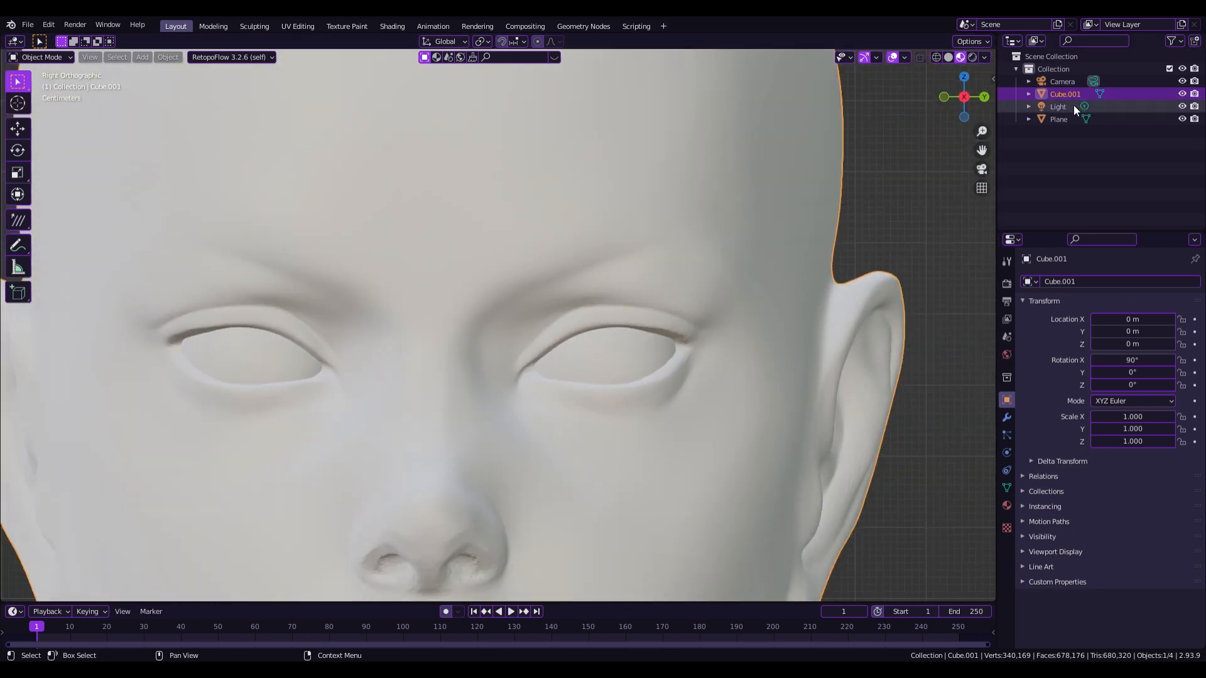
click(1059, 119)
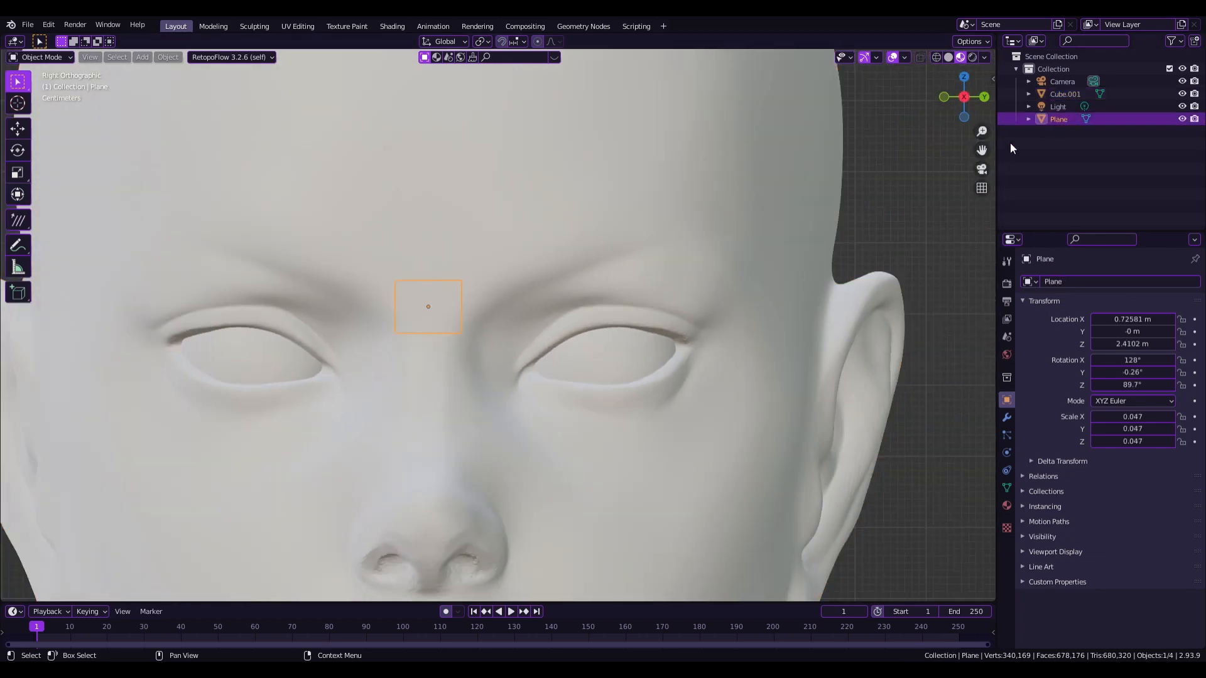
key(g)
key(y)
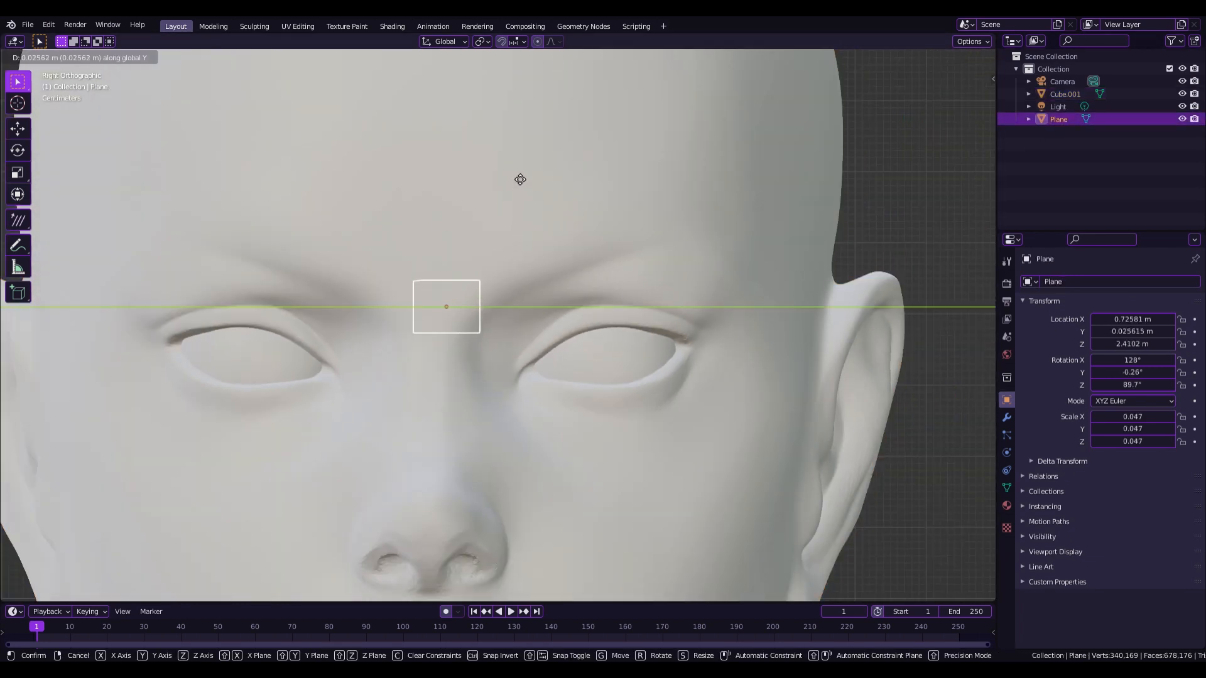
click(287, 265)
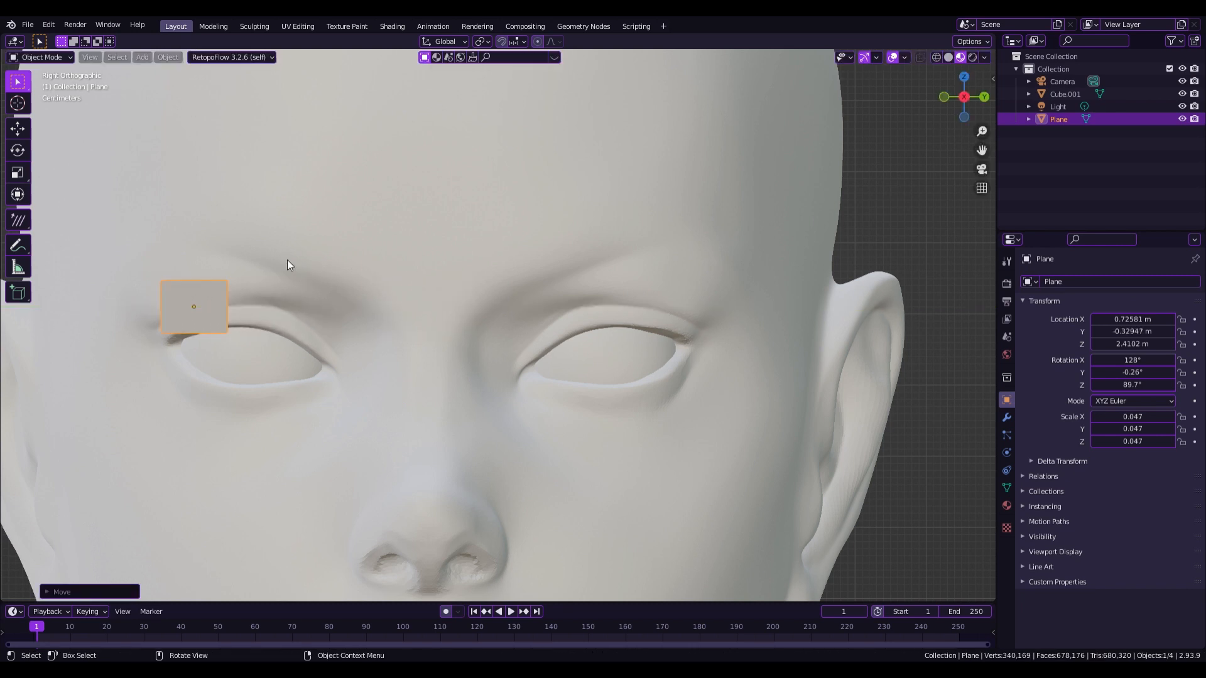
Enlarge the plane to a scale of about 0.084 and move it over the middle of the upper eyelid, near Y -0.256 m.
drag(982, 151, 1182, 137)
scroll(514, 367, up, 5)
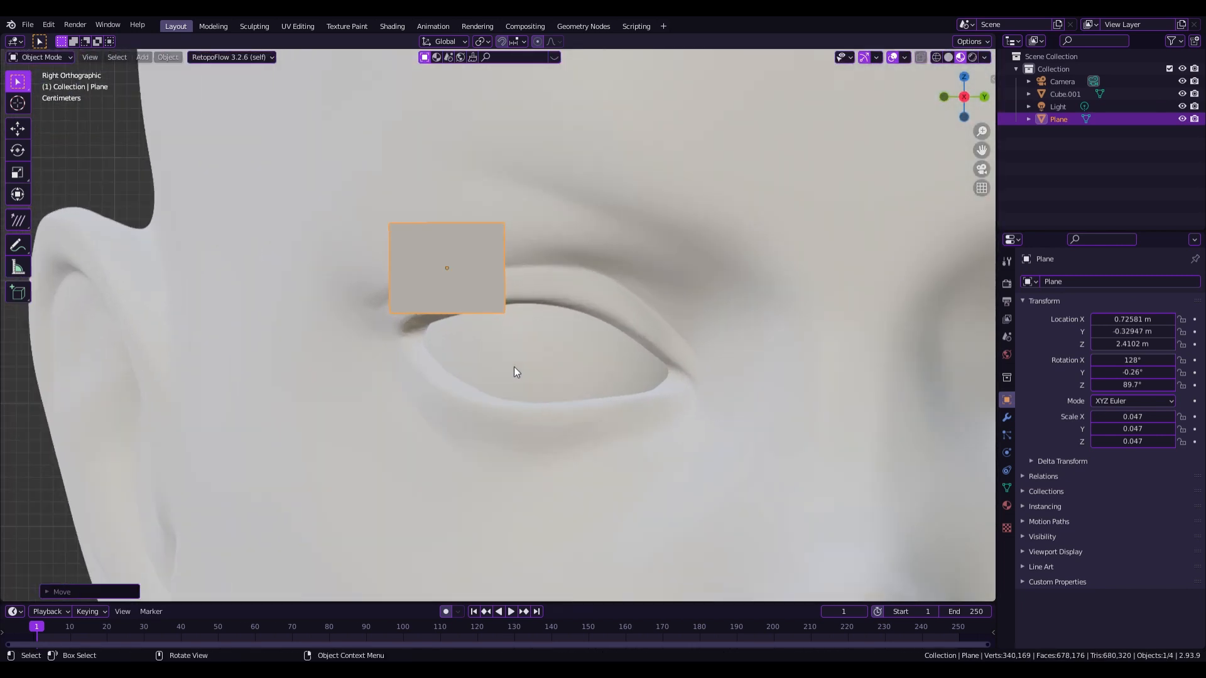
key(s)
click(655, 337)
key(g)
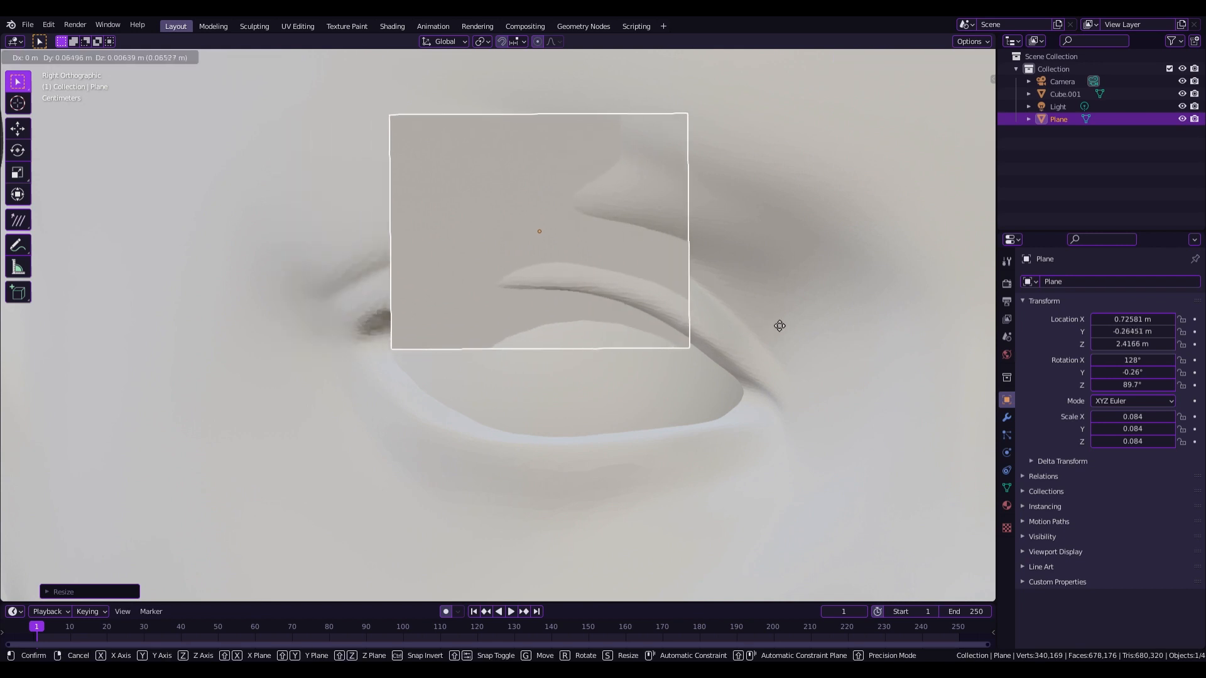
click(785, 342)
key(r)
key(r)
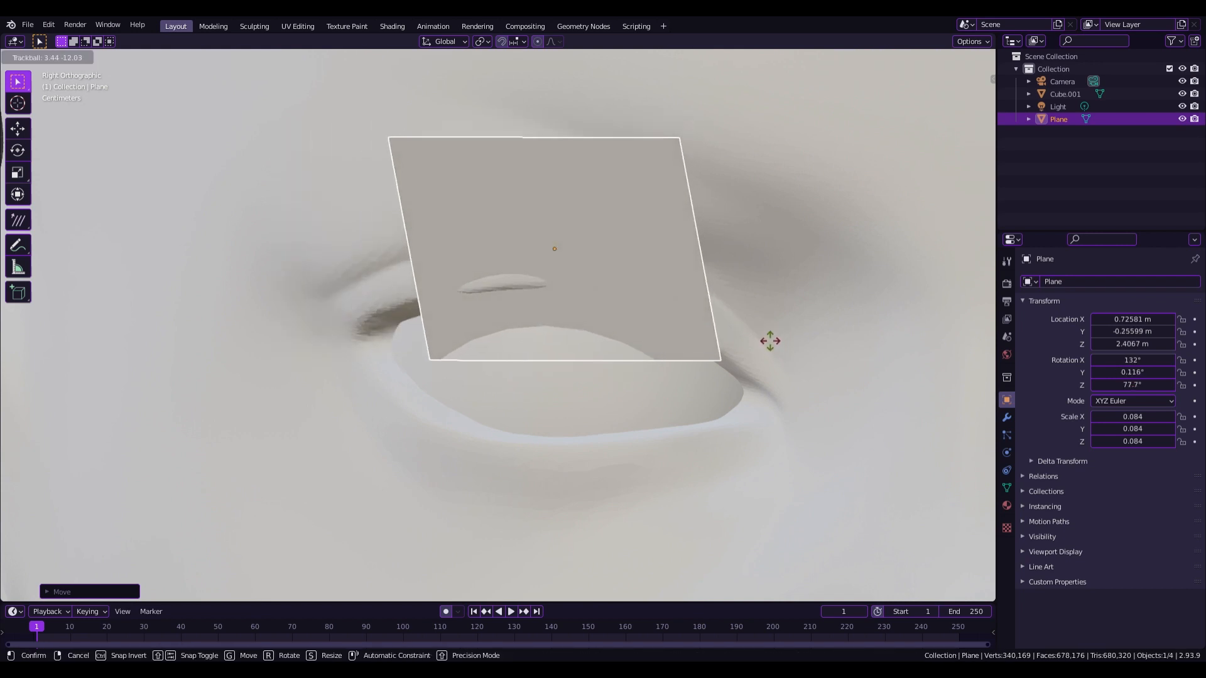
click(767, 340)
key(ctrl+z)
Tilt the plane in the front view to an X rotation of about 149°.
click(944, 96)
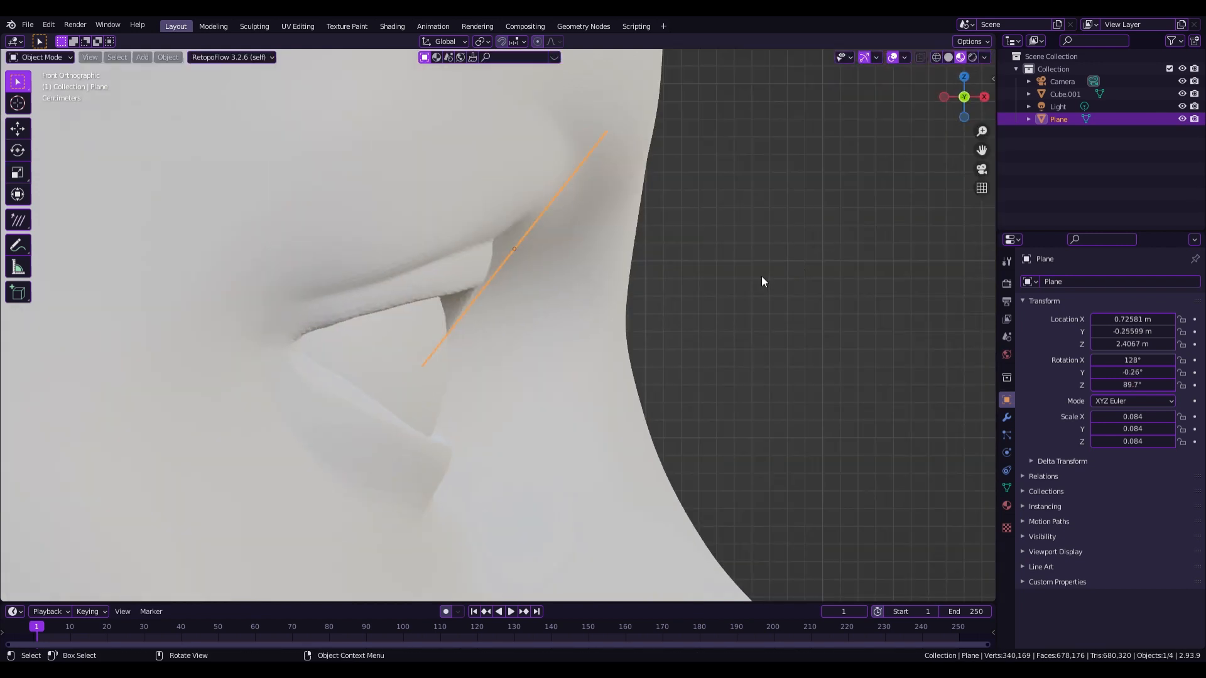
key(r)
click(760, 347)
Add one loop cut across the middle of the plane in wireframe display and move it slightly down to bend the plane.
key(Tab)
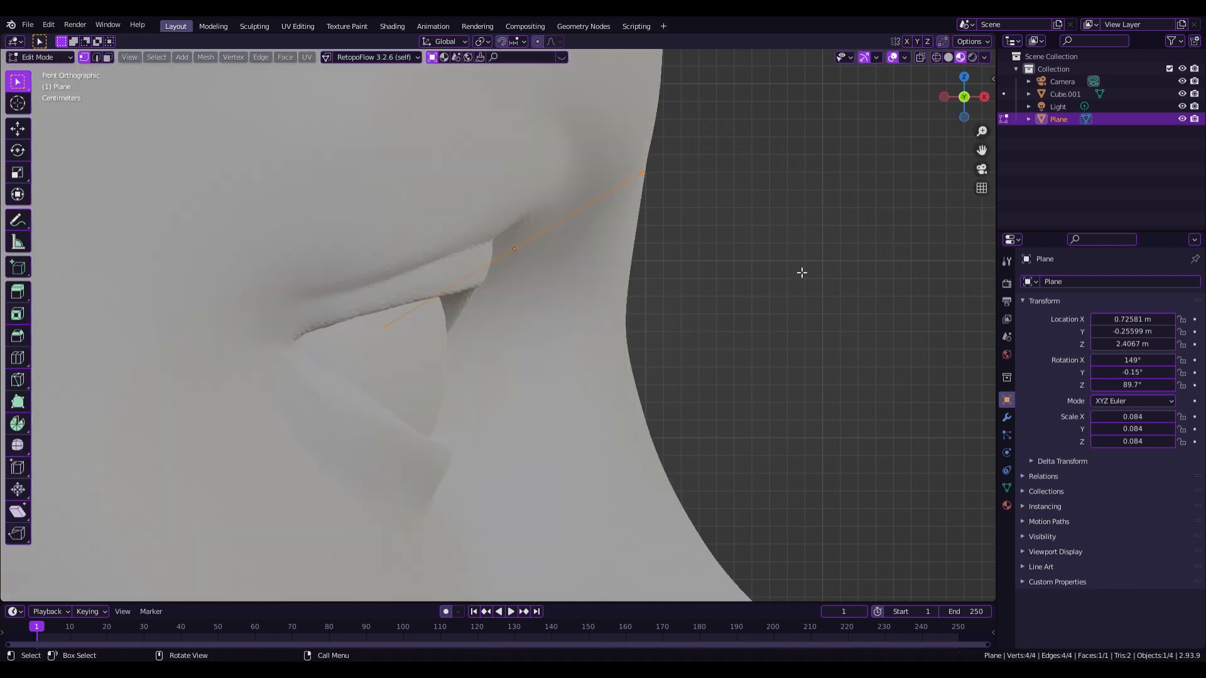
key(z)
click(472, 380)
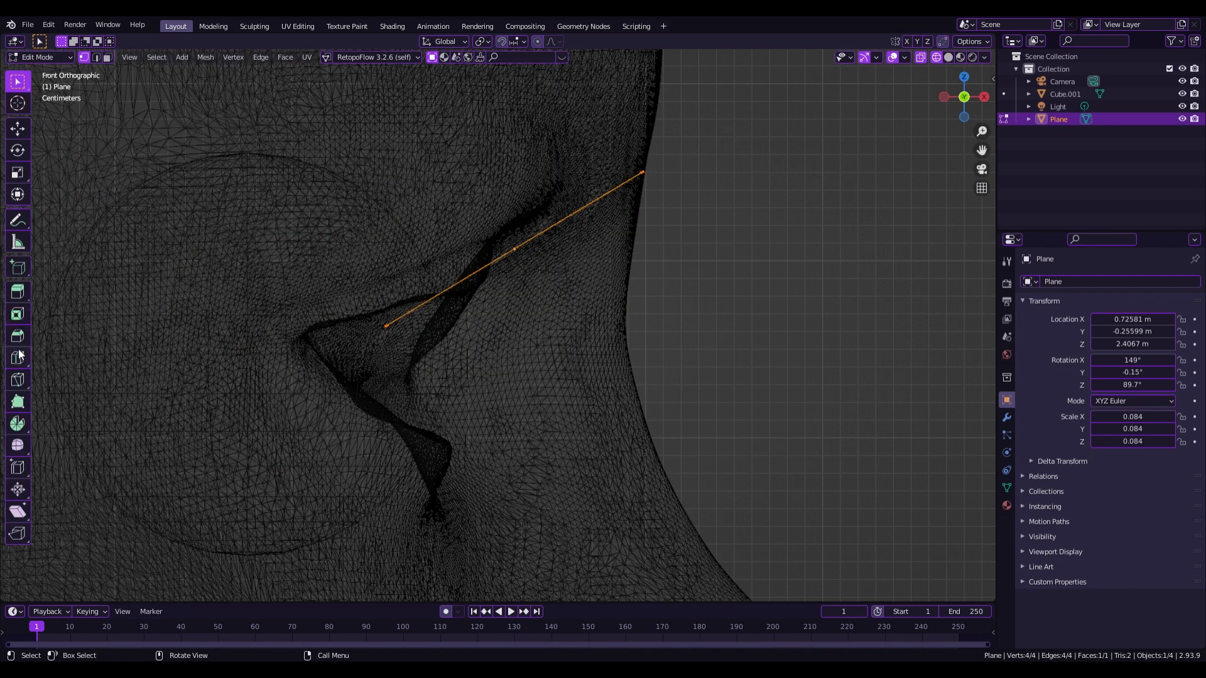
click(19, 357)
click(530, 265)
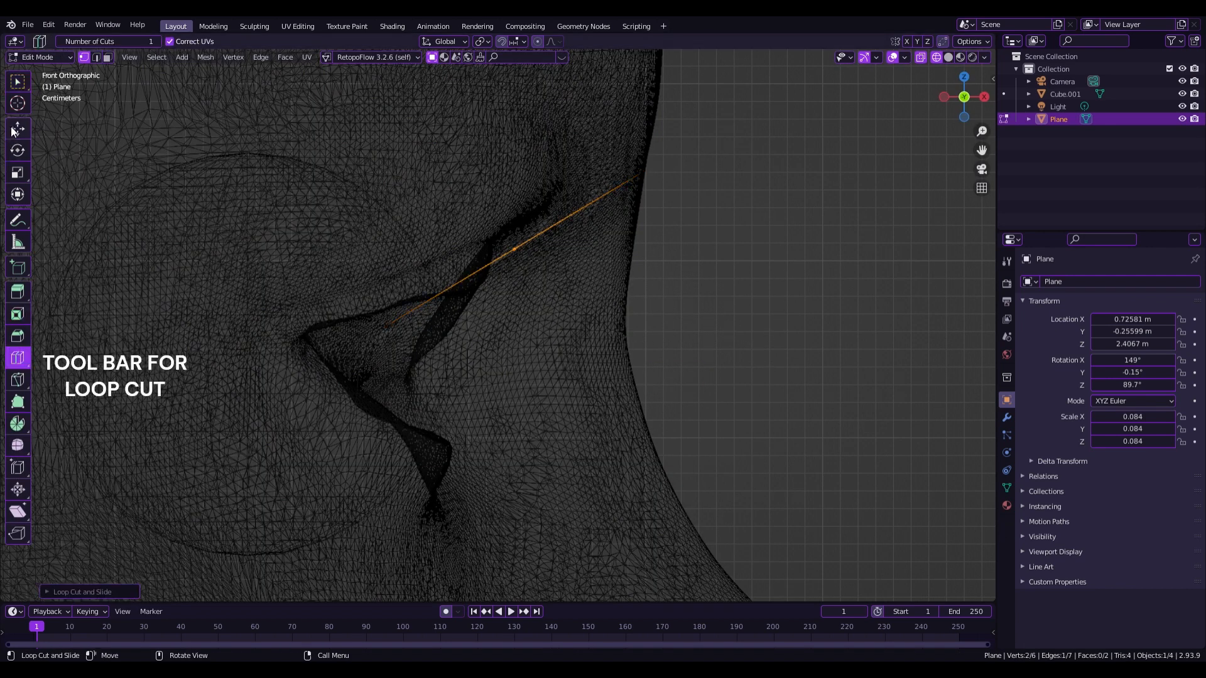
key(shift+space)
key(g)
drag(514, 220, 513, 248)
Scale the bent plane down to about 0.048 and move it against the upper eyelid, at about Z 2.402 m.
key(Tab)
key(s)
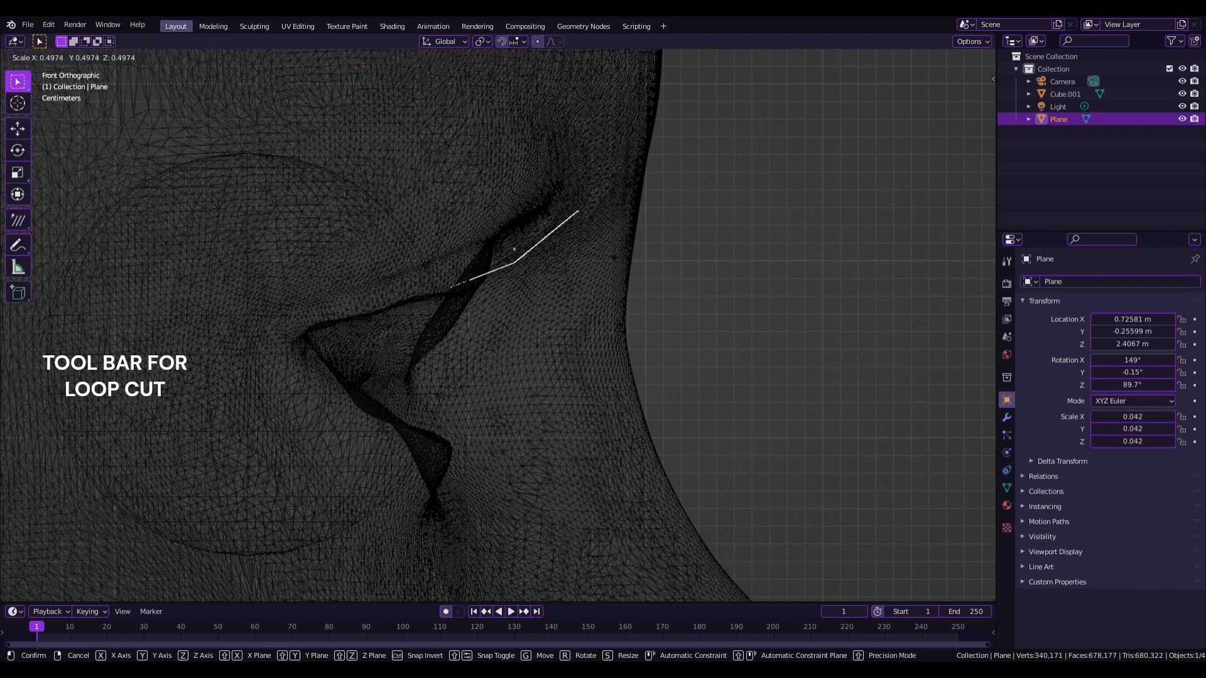
click(642, 236)
key(g)
click(645, 247)
Restore material preview shading and freely rotate the plane's whole mesh in the side-on face view so both faces show level above the eye.
key(Tab)
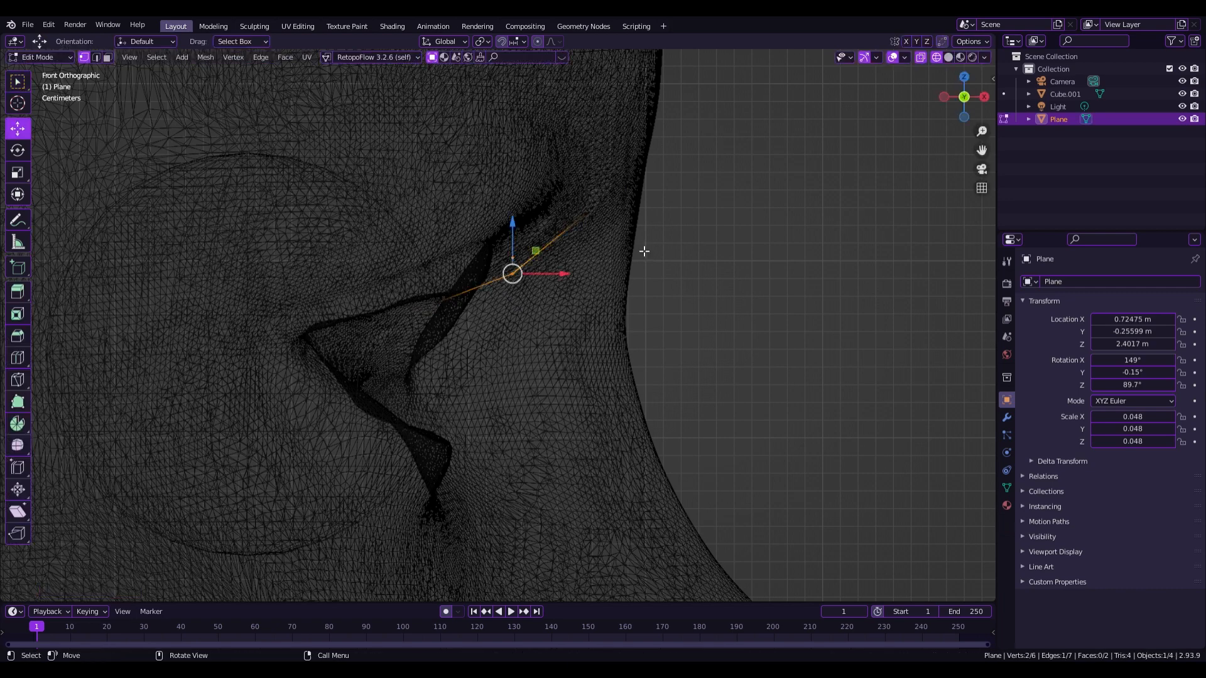
key(z)
click(720, 420)
click(982, 98)
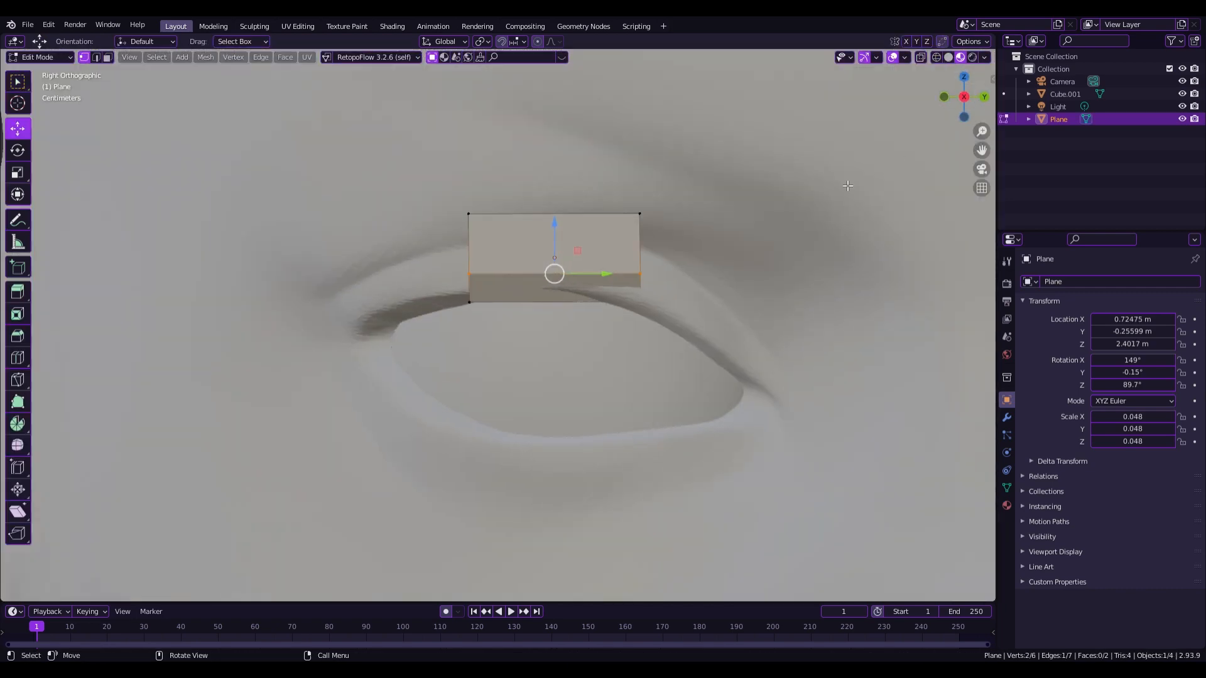
scroll(678, 306, down, 2)
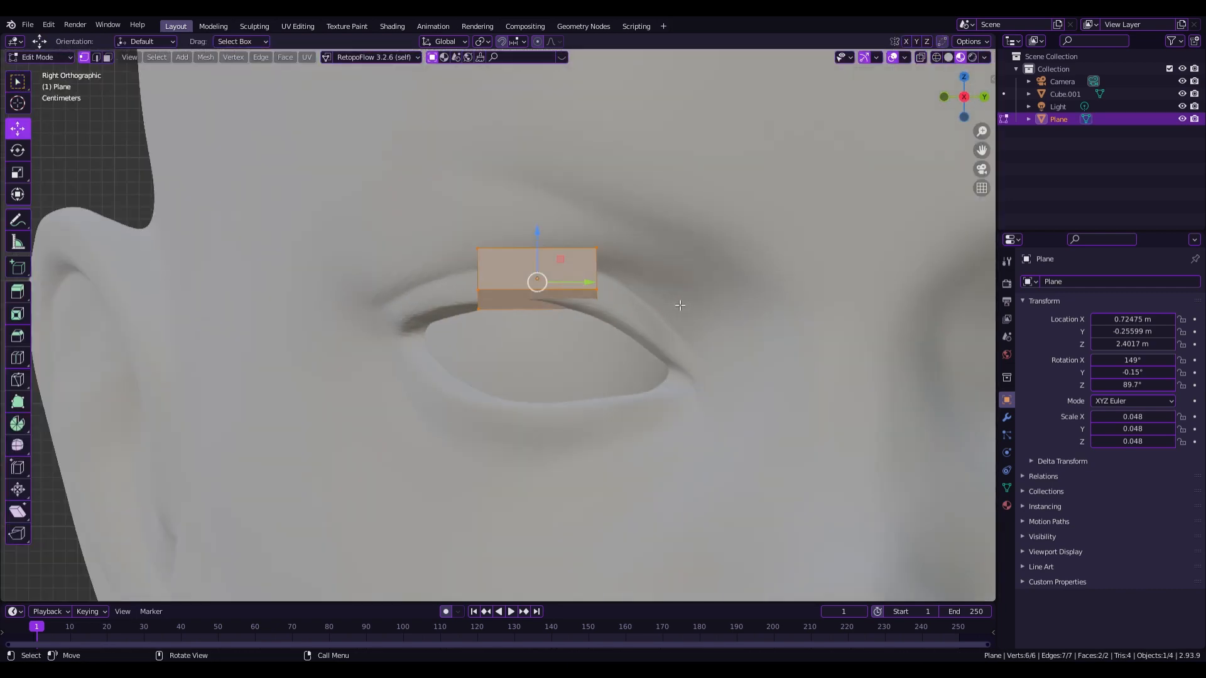
key(r)
click(647, 299)
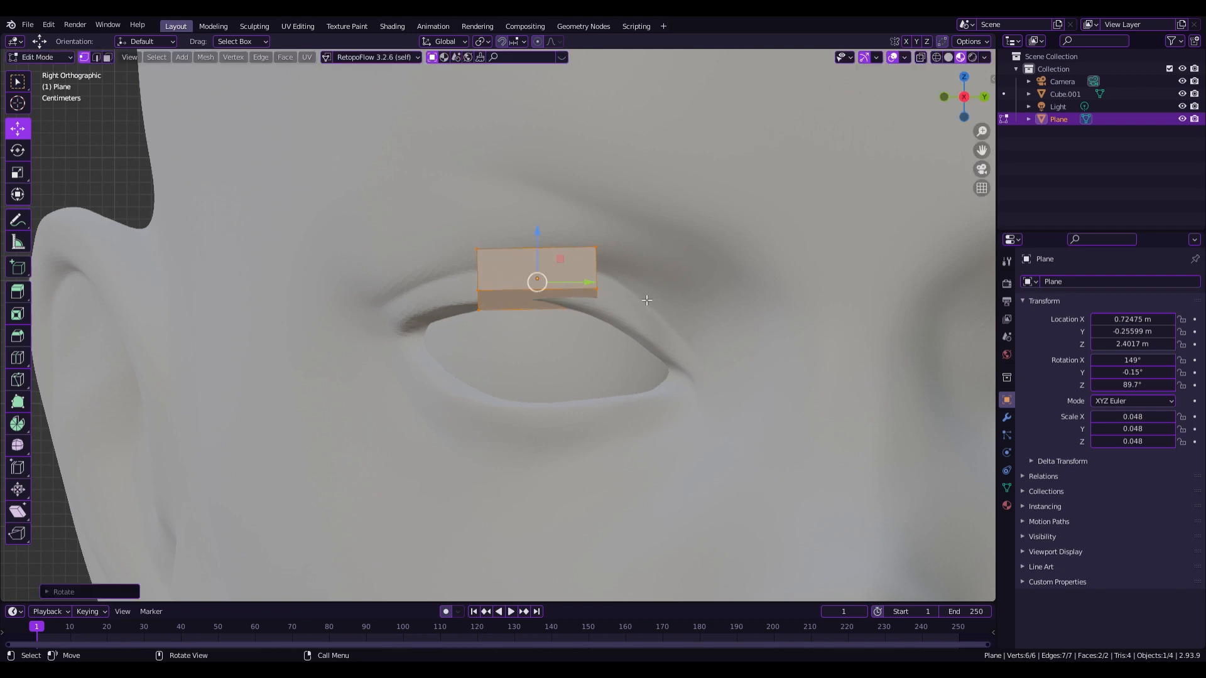
key(r)
key(r)
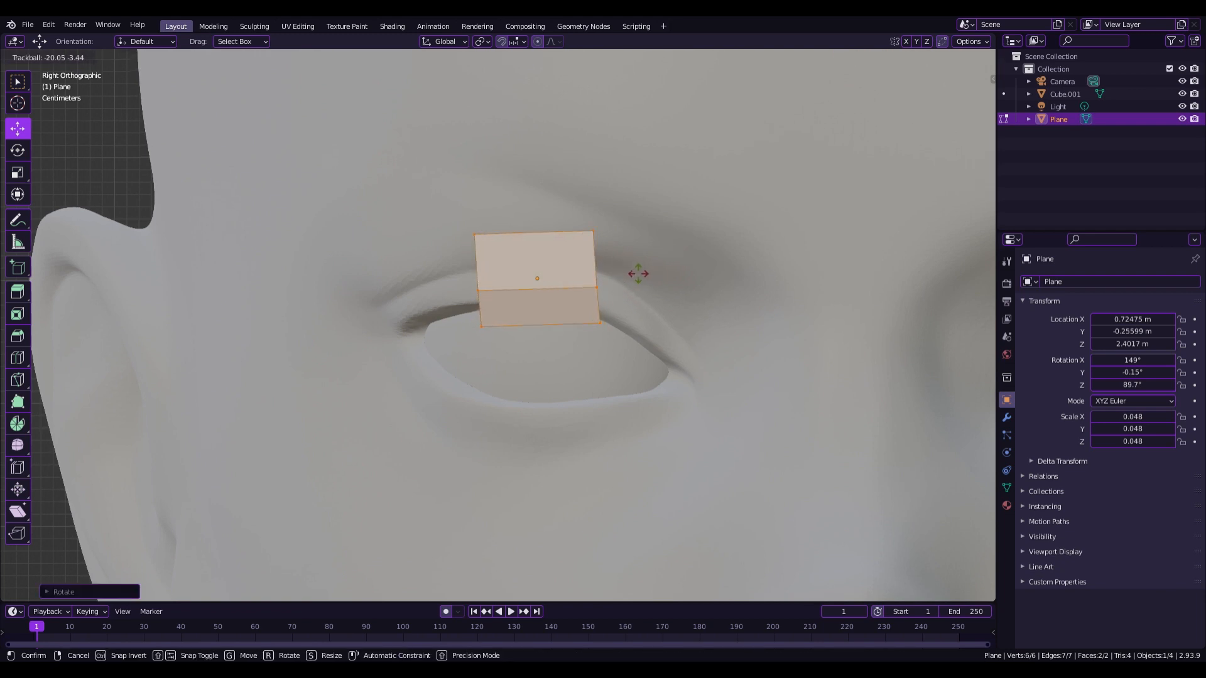
click(642, 276)
key(r)
click(694, 270)
Move the plane's mesh to the eye's outer corner and rotate it to follow the slope of the upper lid.
key(g)
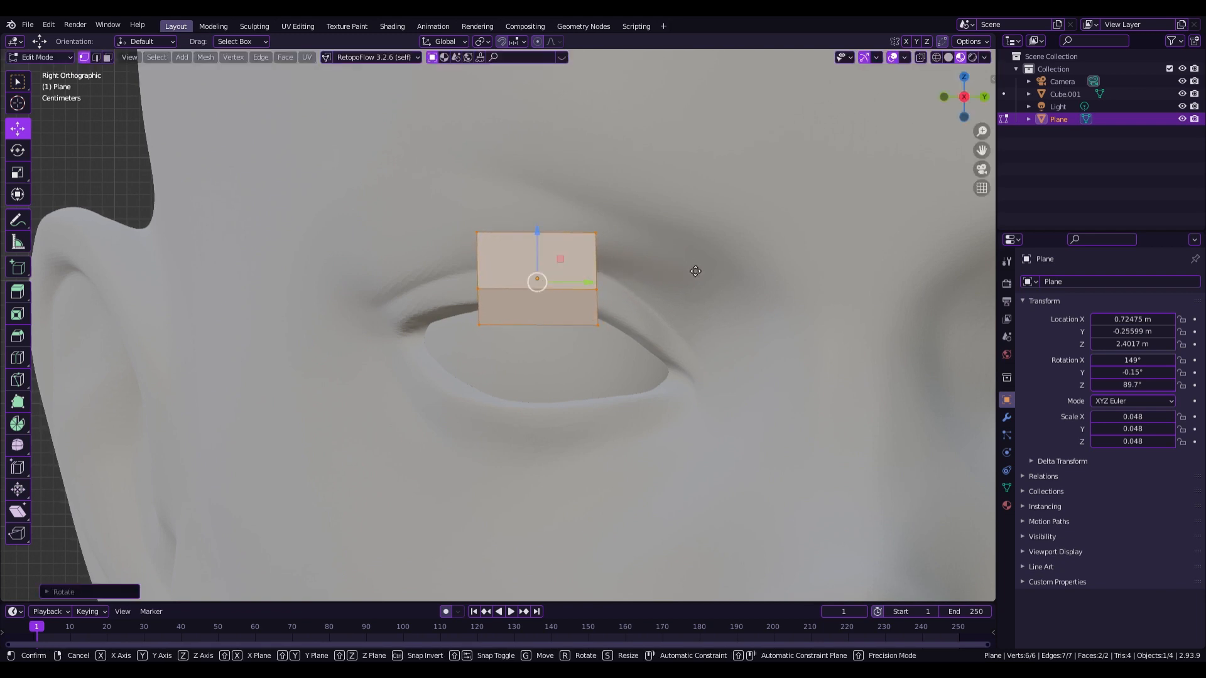
click(625, 269)
key(r)
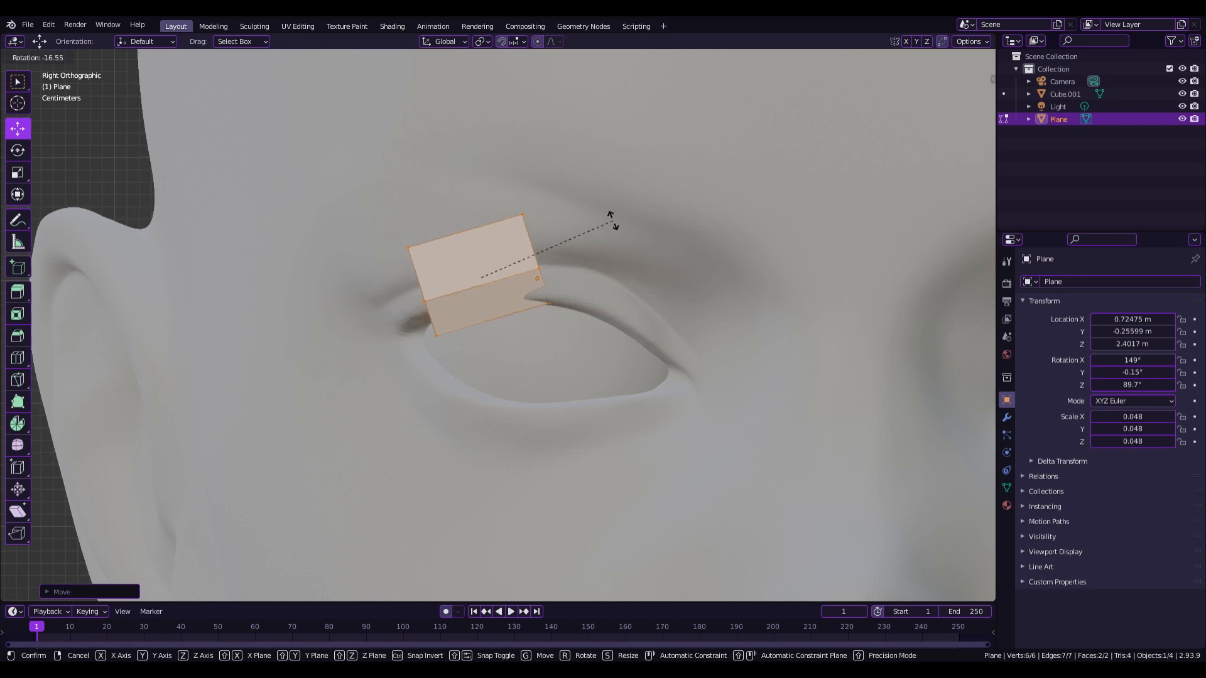
key(r)
click(597, 240)
key(g)
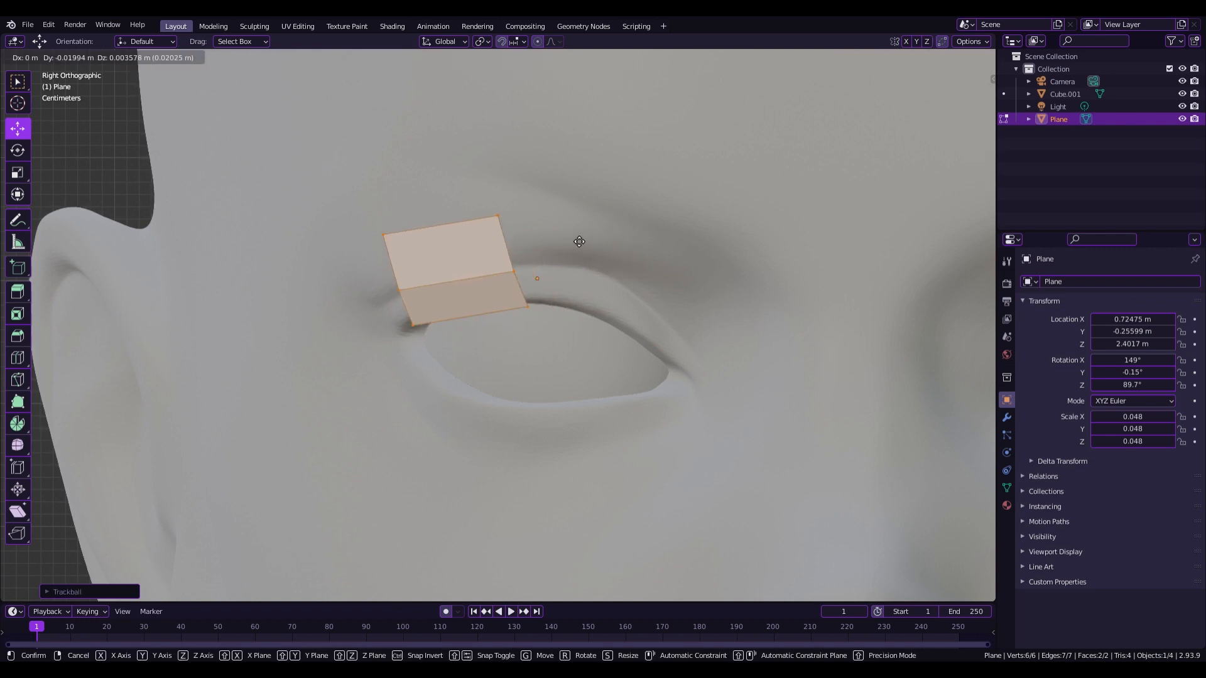
click(579, 241)
key(r)
click(590, 236)
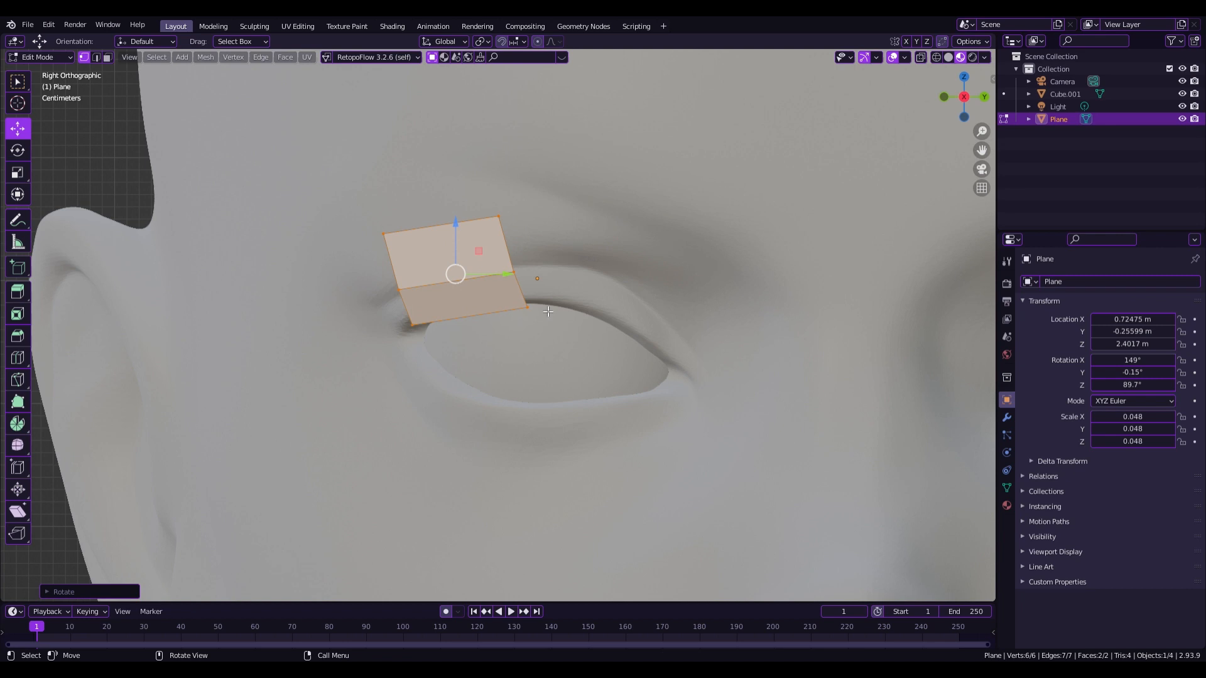
Add a centred loop cut across the plane's length, then move and rotate the inner end edge to follow the upper lid.
click(22, 365)
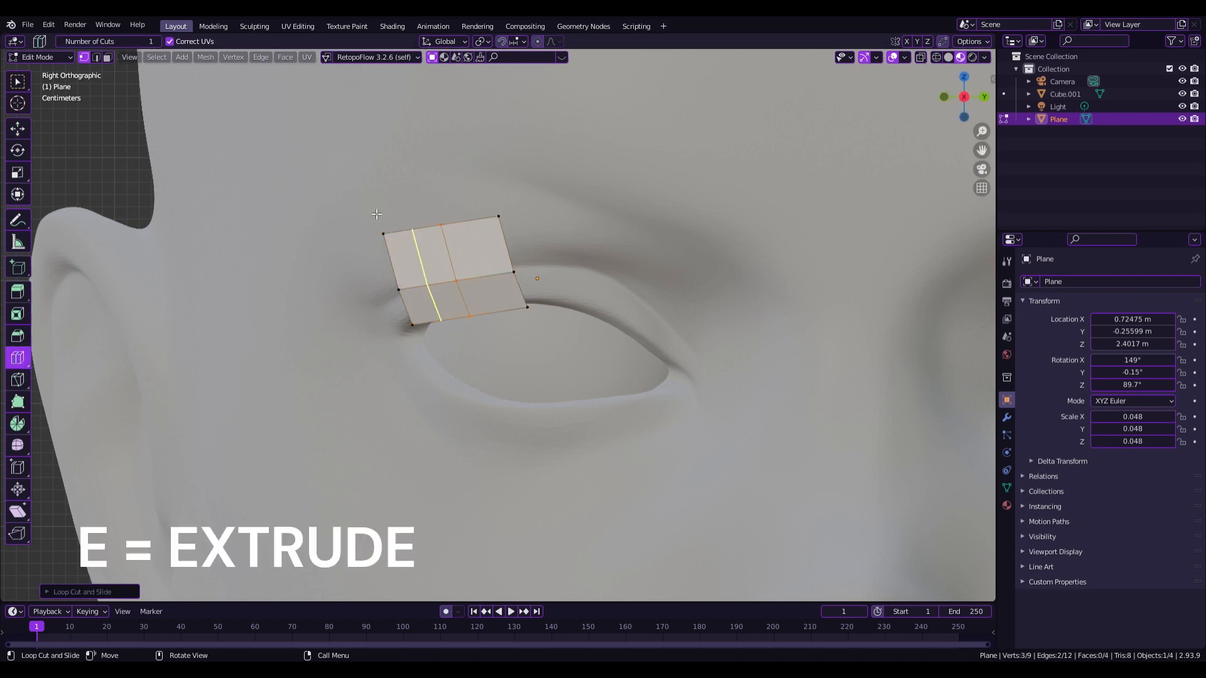
click(17, 129)
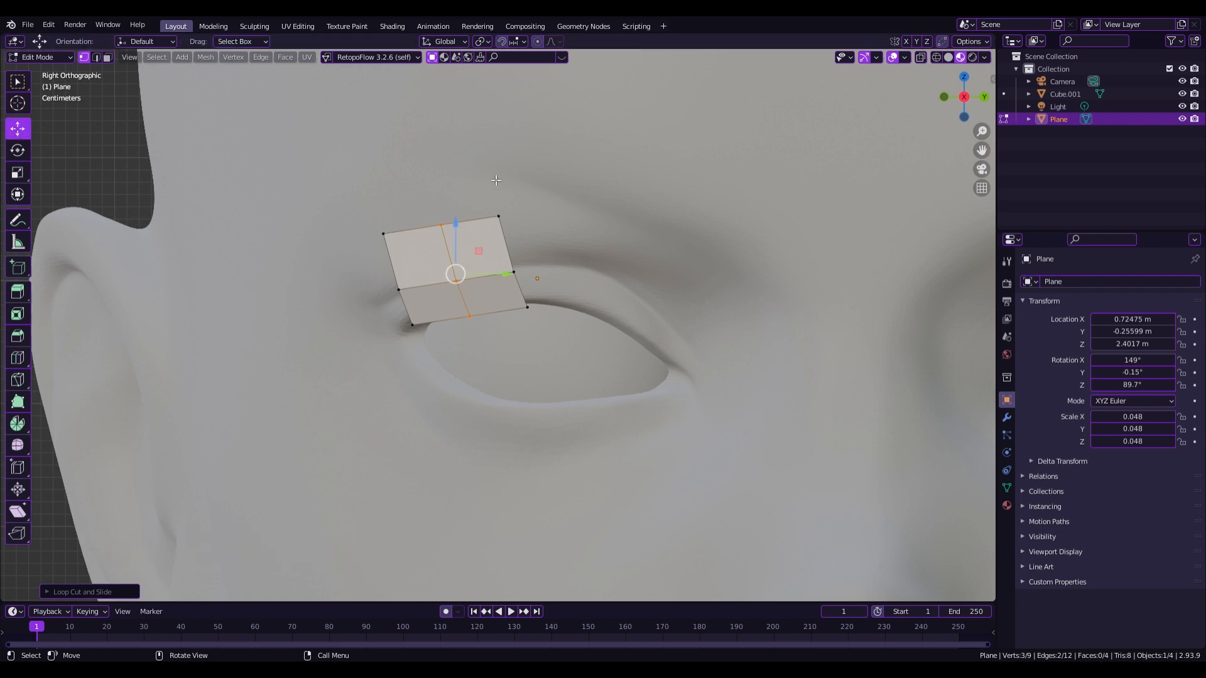
drag(491, 182, 557, 330)
drag(563, 266, 582, 268)
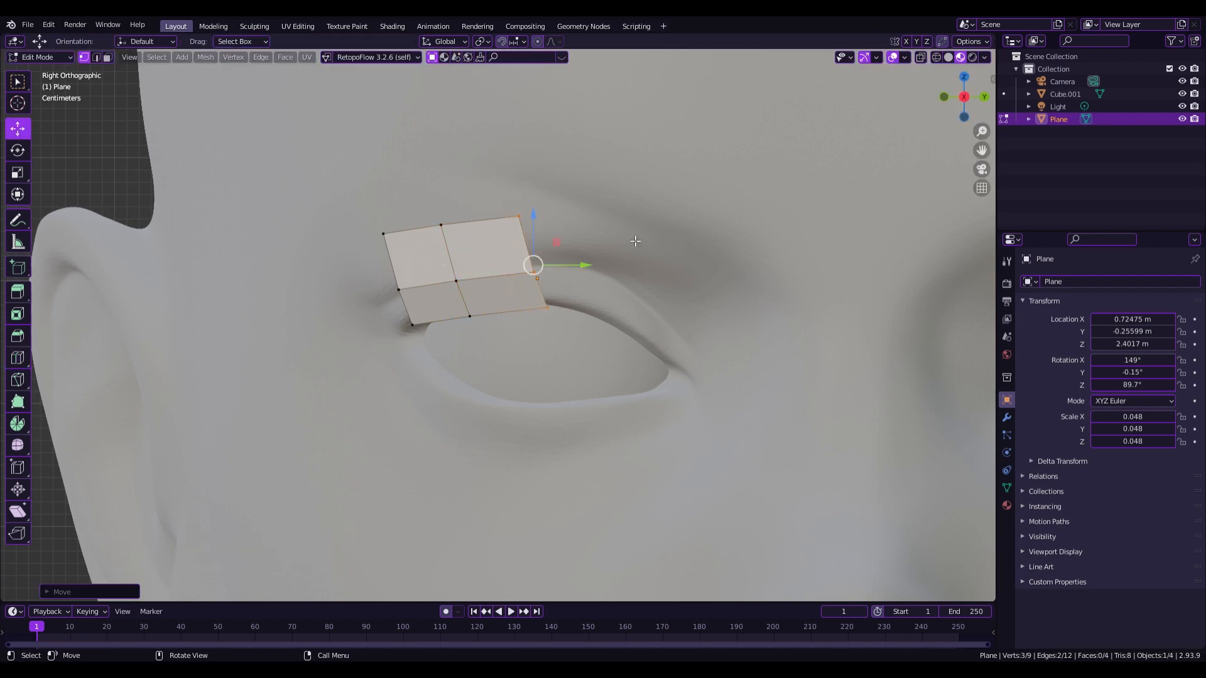
key(r)
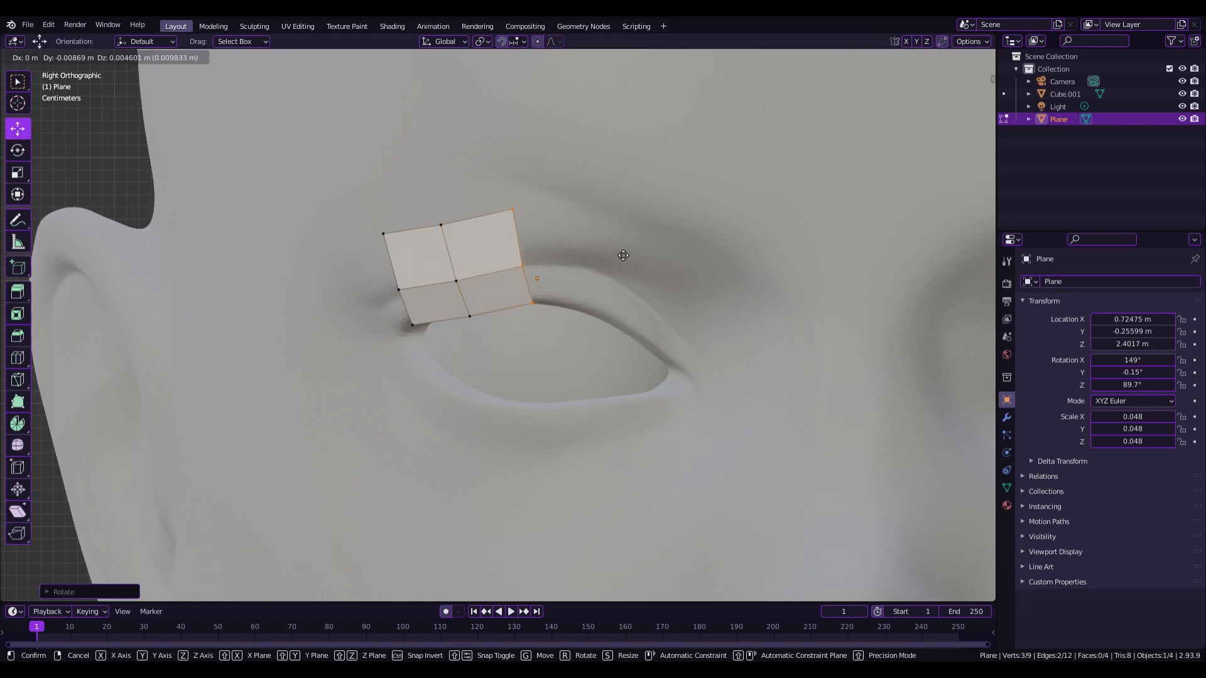
click(664, 246)
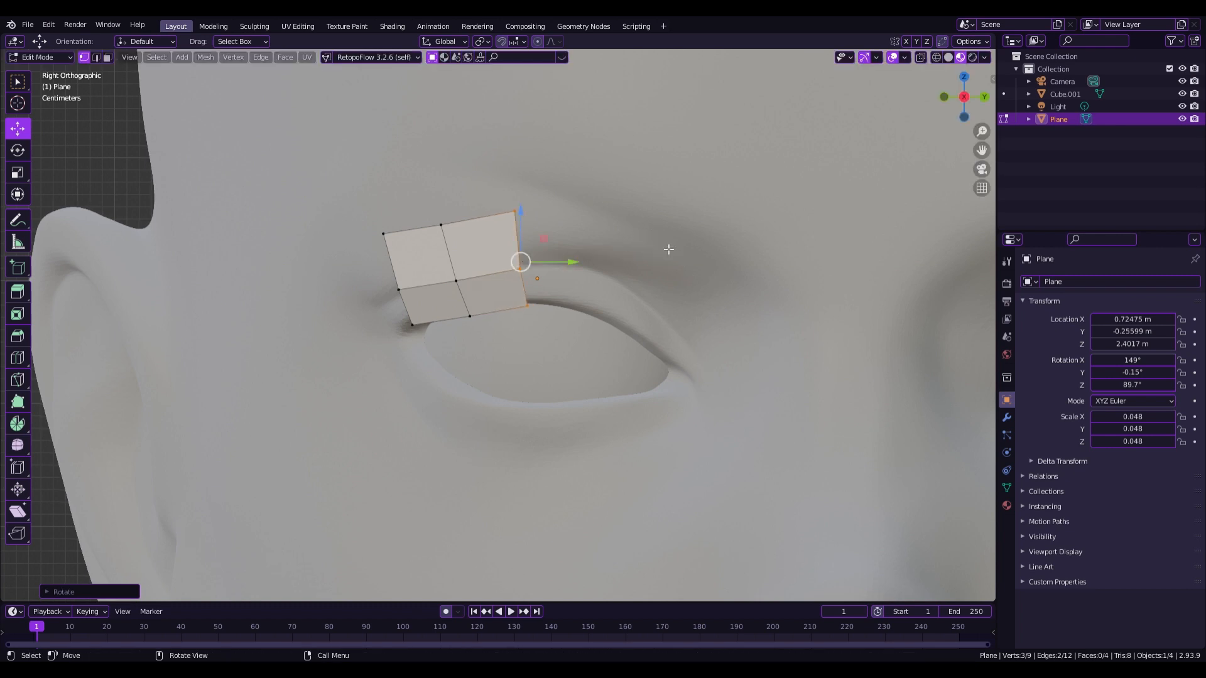
Extrude the inner end edge along the upper lid and rotate and move the new edge to follow the lid's curve.
key(e)
click(721, 253)
key(r)
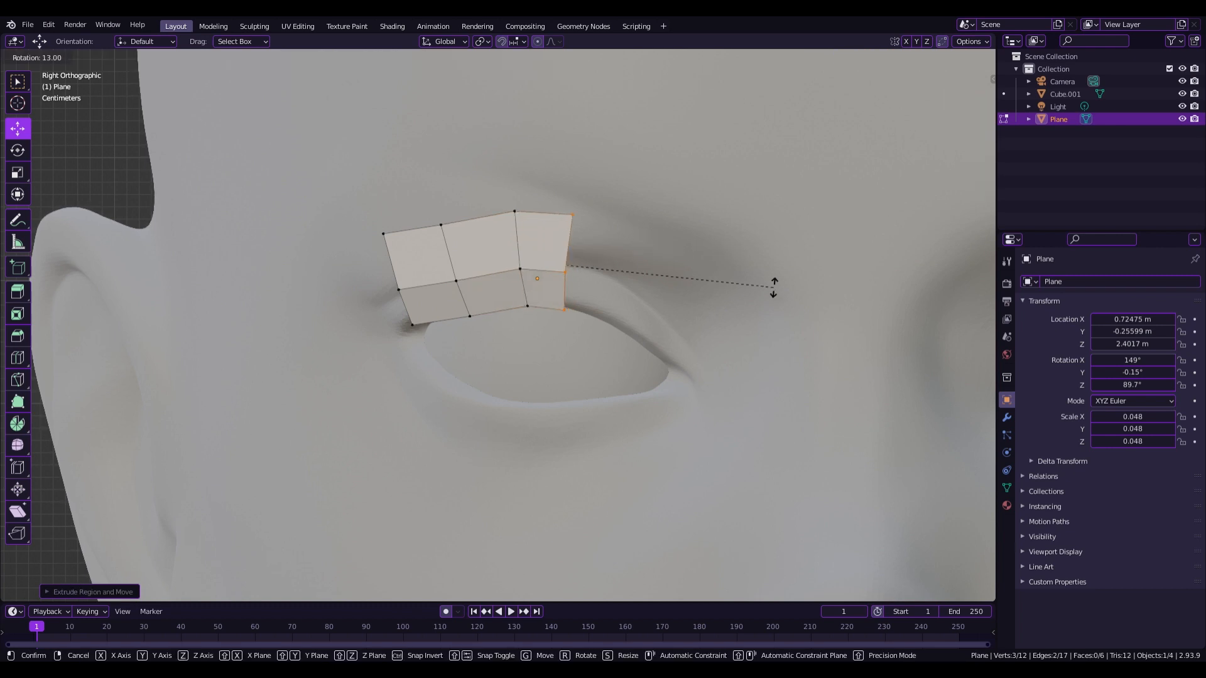
click(781, 285)
key(g)
click(793, 285)
key(e)
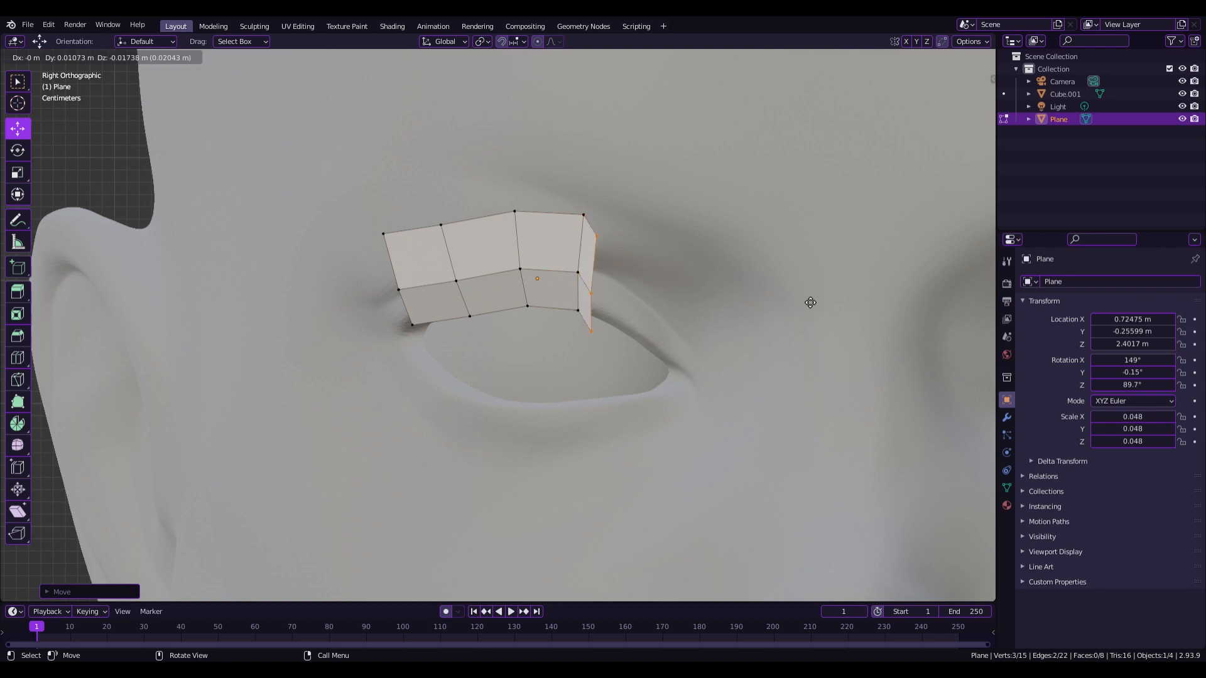
click(795, 291)
key(ctrl+z)
Tilt the strip's inner end edge further and fine-tune its position so it follows the lid's downward slope.
key(r)
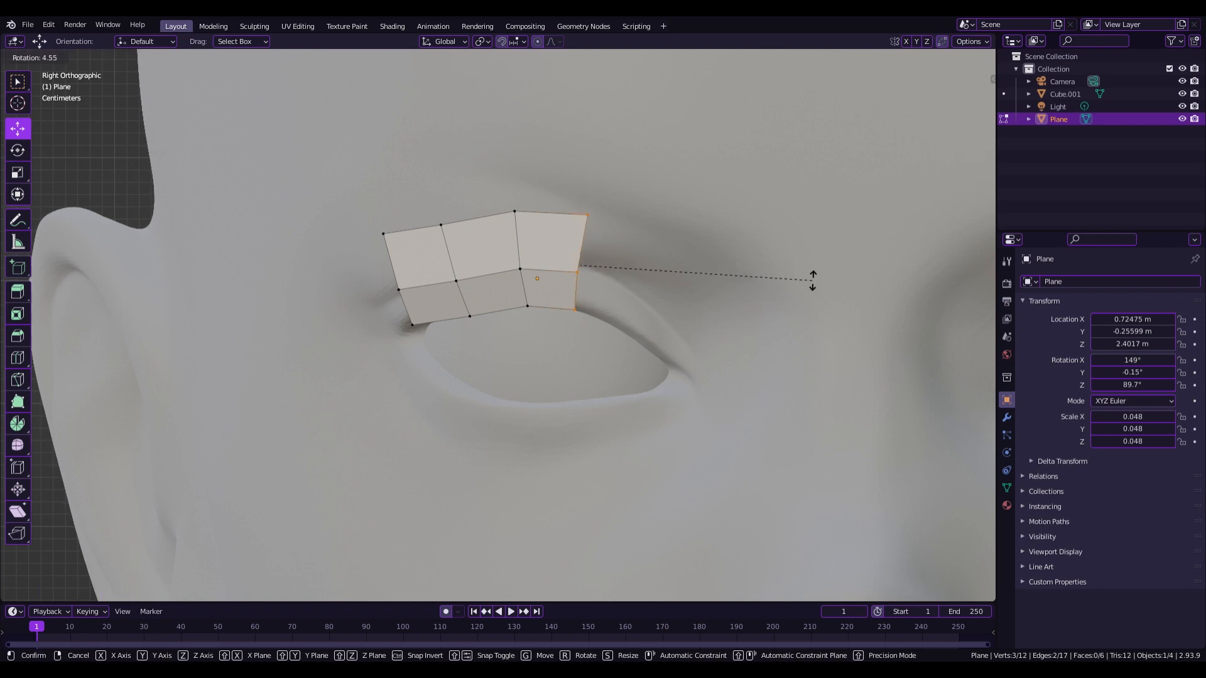
click(822, 285)
key(g)
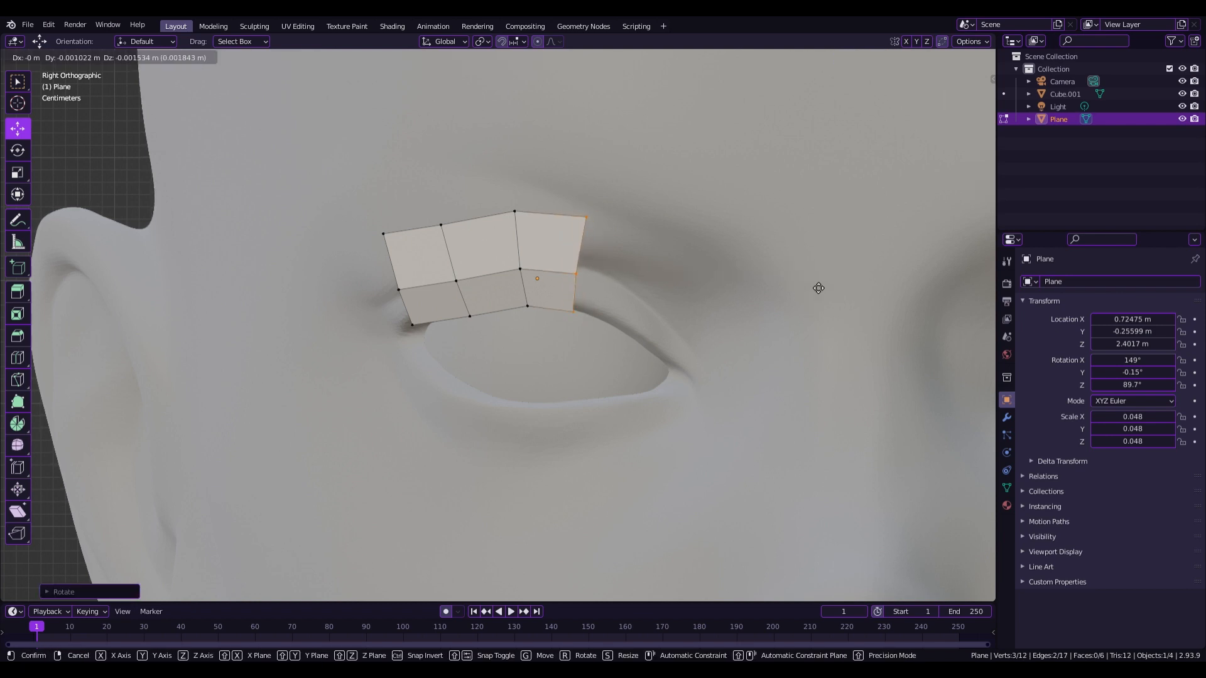
click(819, 287)
key(r)
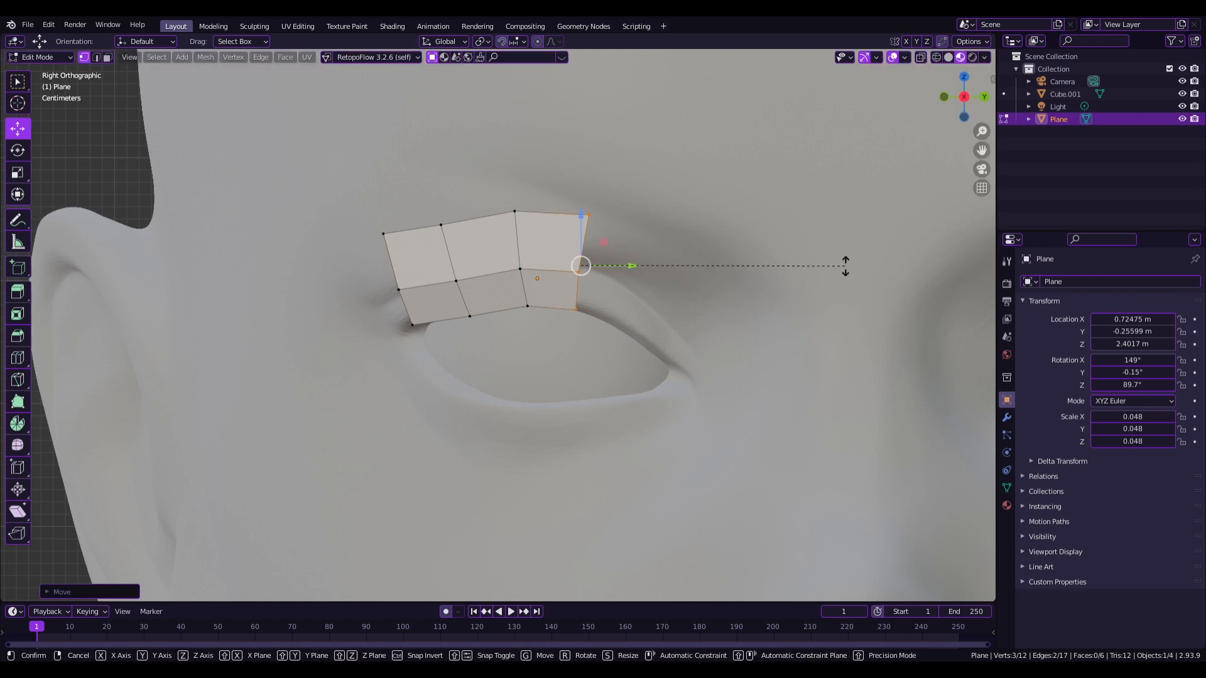
click(860, 295)
Extrude the end edge another segment of about 0.037 m towards the inner corner and rotate it to the lid's slope.
key(e)
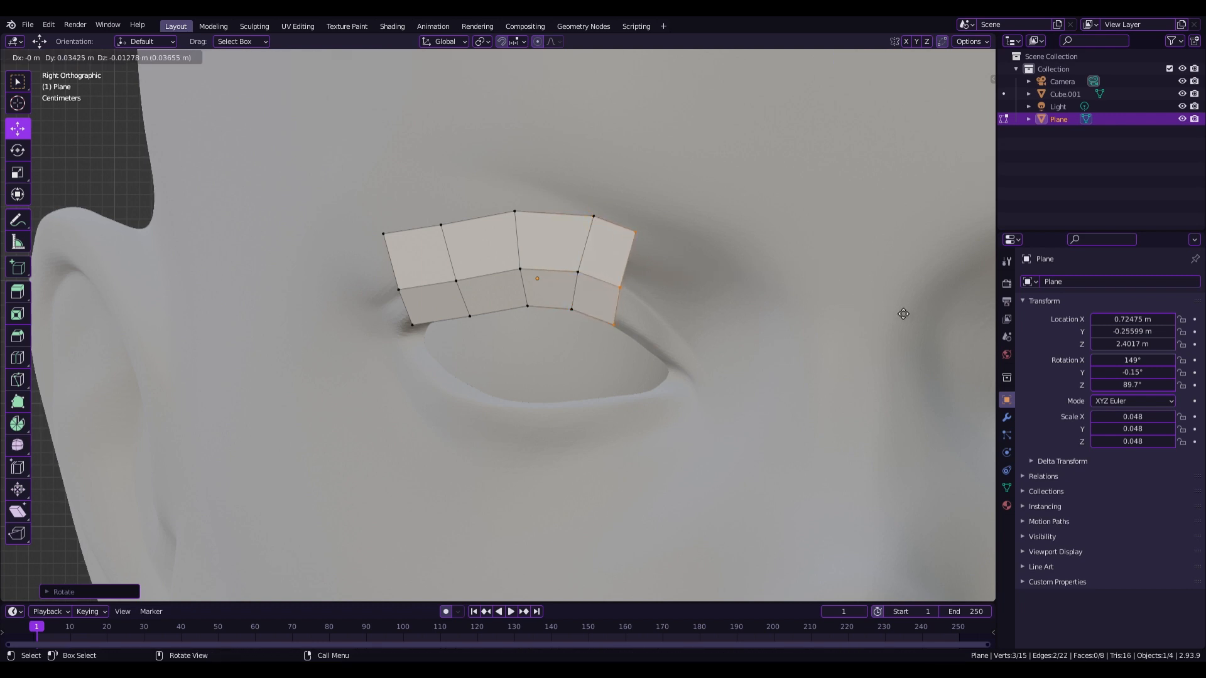
click(903, 314)
key(r)
click(911, 342)
Extrude one more segment close to the eye's inner corner and tilt, shrink and lower its end edge to fit.
key(e)
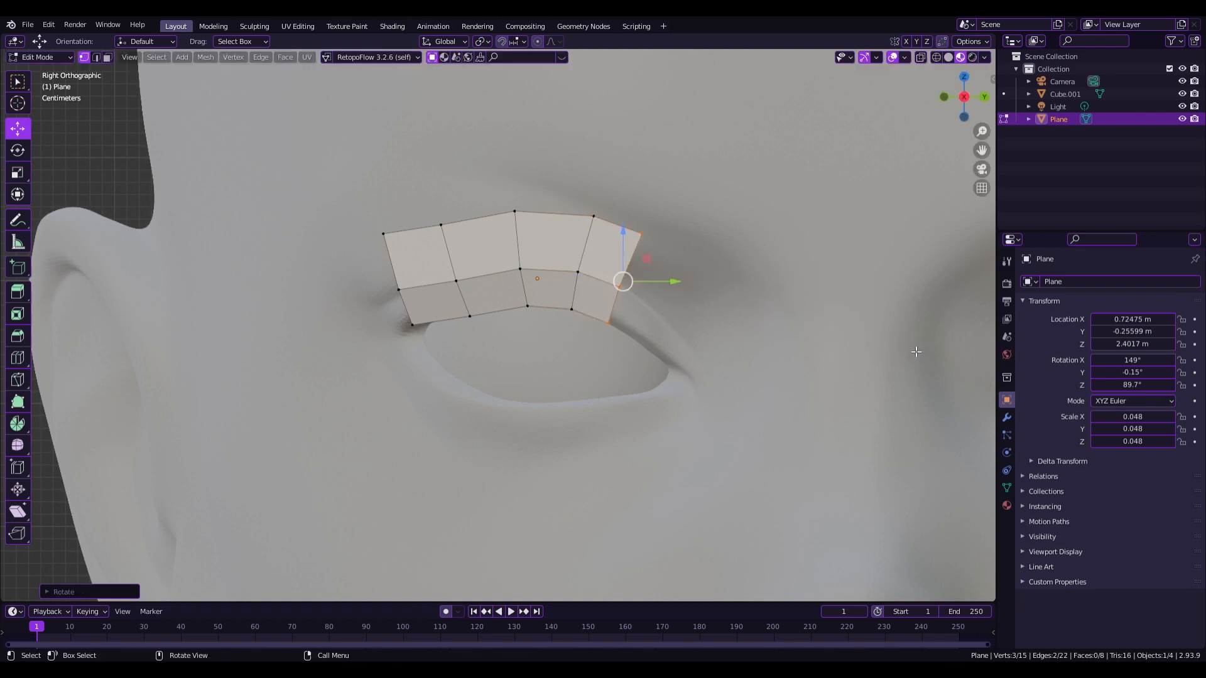
click(951, 371)
key(s)
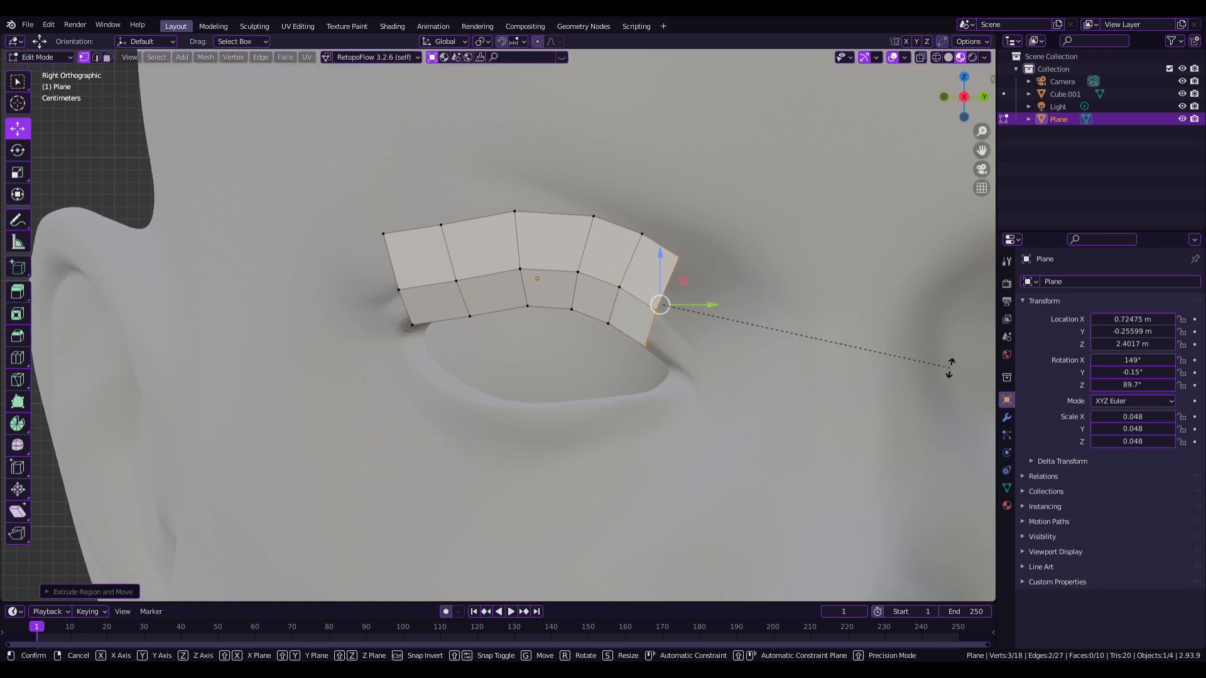
click(929, 412)
key(g)
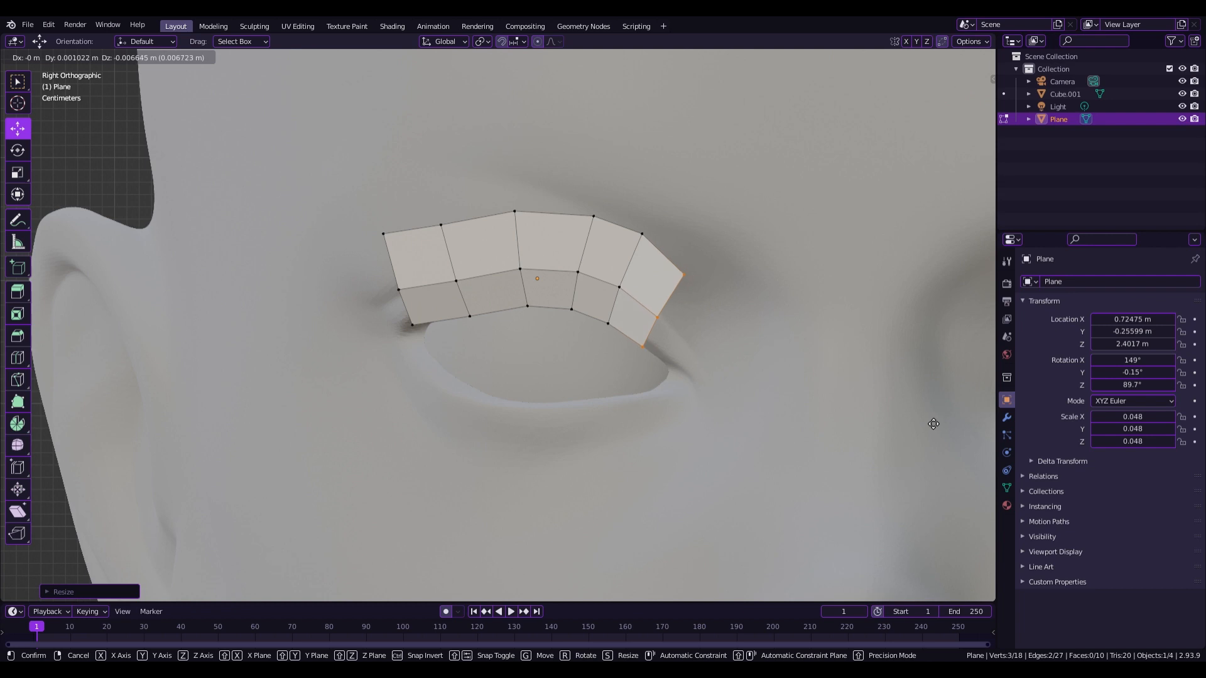
click(933, 424)
Rotate the strip's outer end edge outwards and move it down to the eye's outer corner.
drag(370, 233, 444, 385)
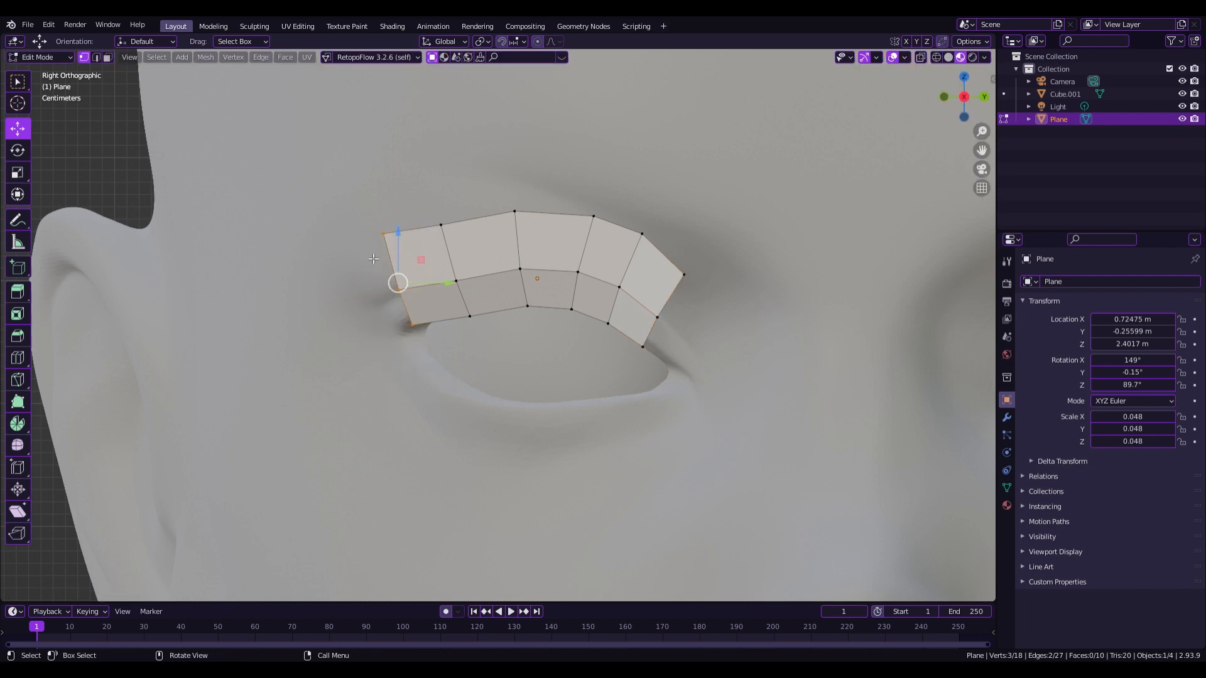
key(r)
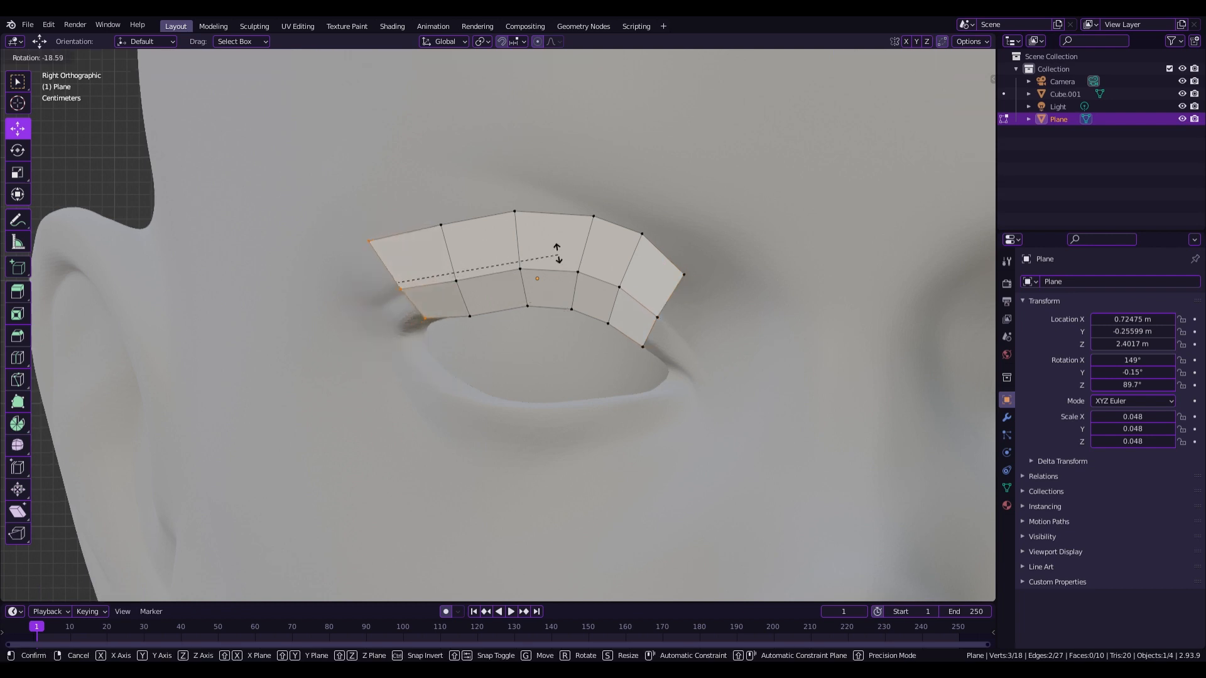
click(559, 255)
key(g)
click(559, 301)
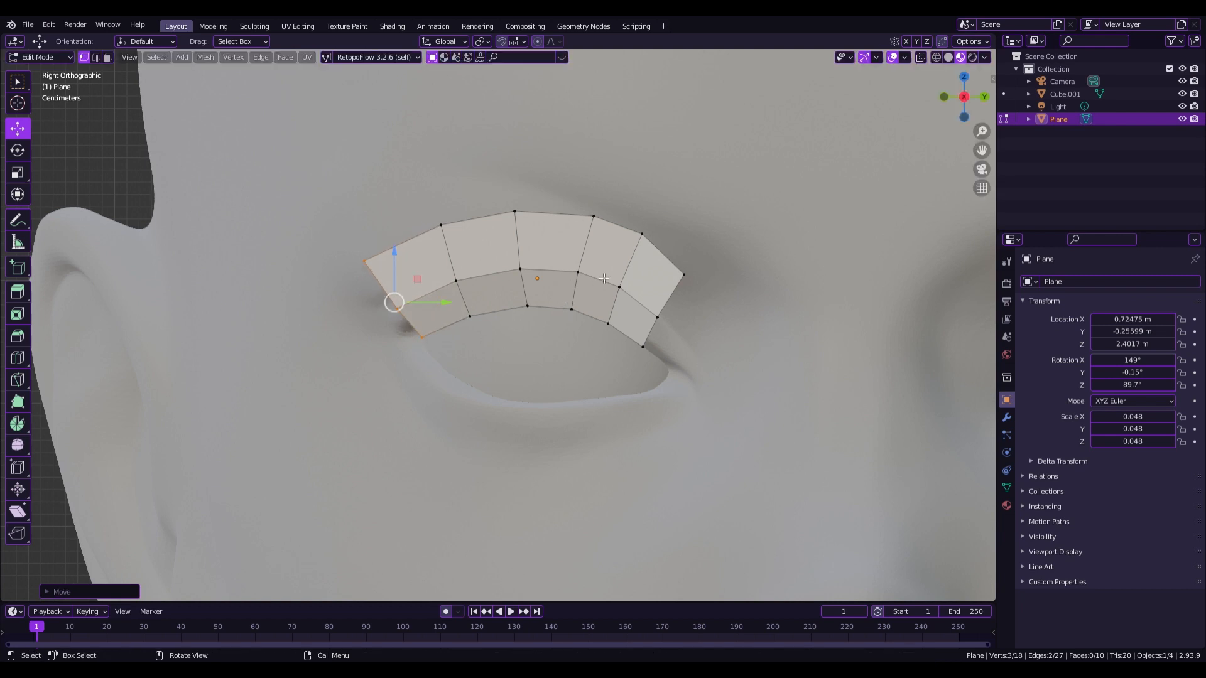
key(r)
click(592, 250)
key(g)
click(592, 259)
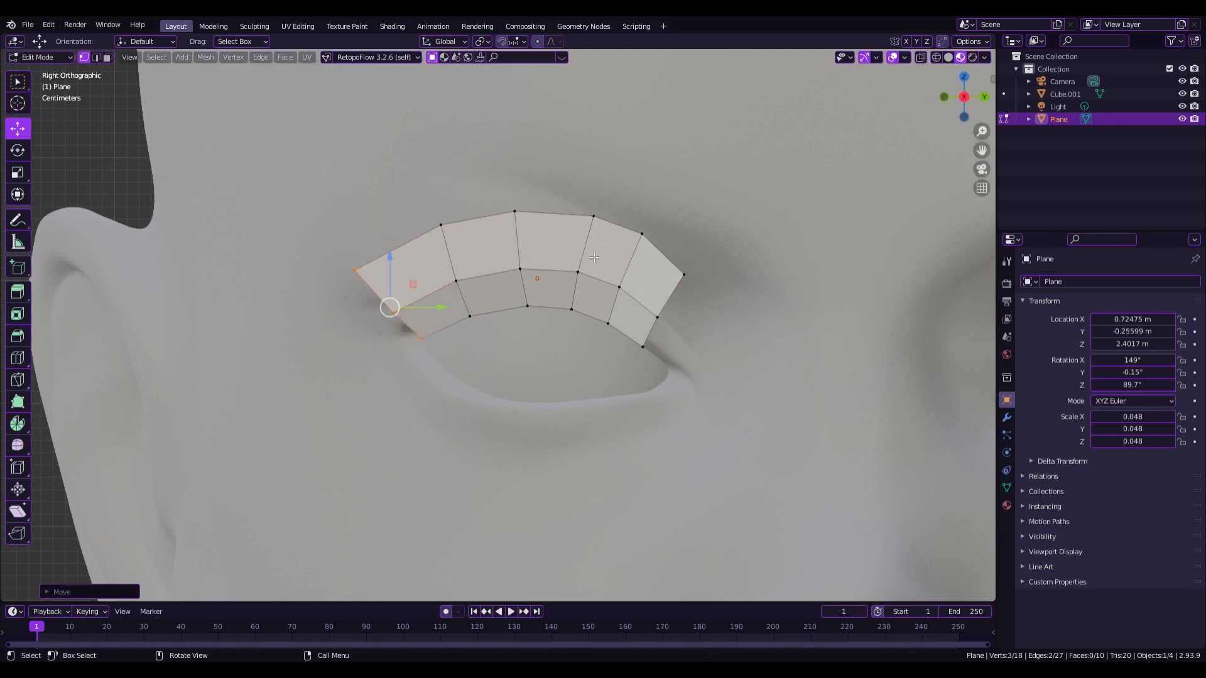
Try smoothing all vertices of the eyelid strip.
drag(391, 187, 509, 343)
key(a)
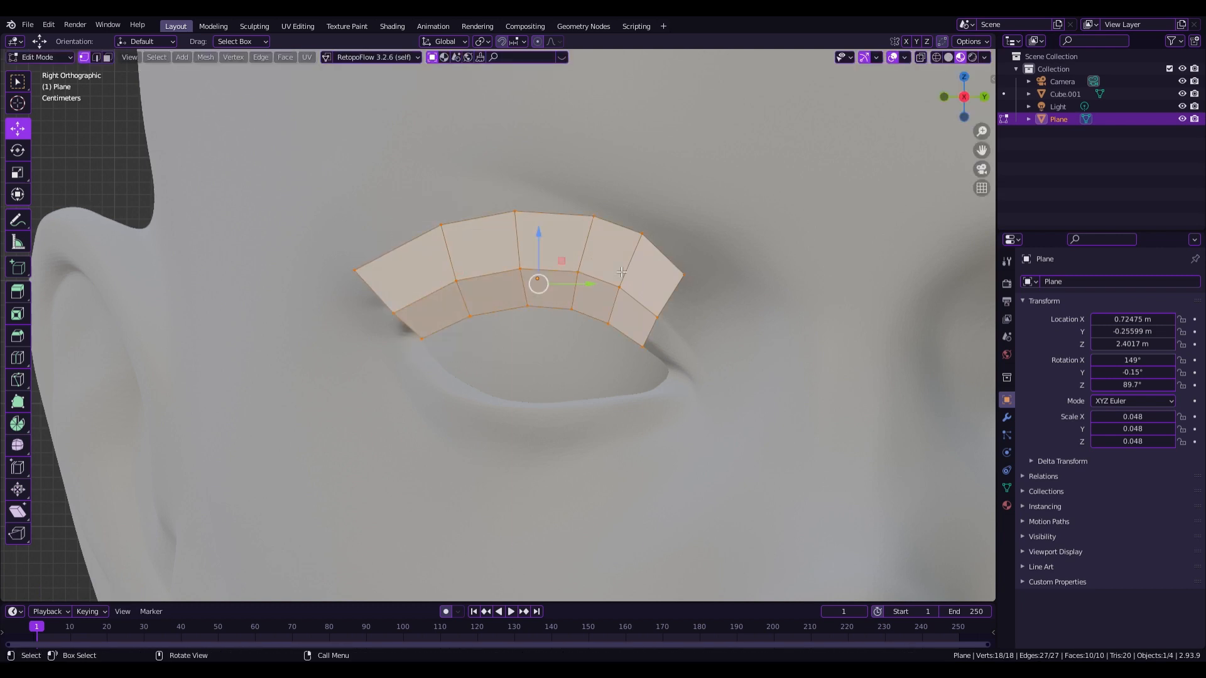
right_click(612, 330)
click(576, 421)
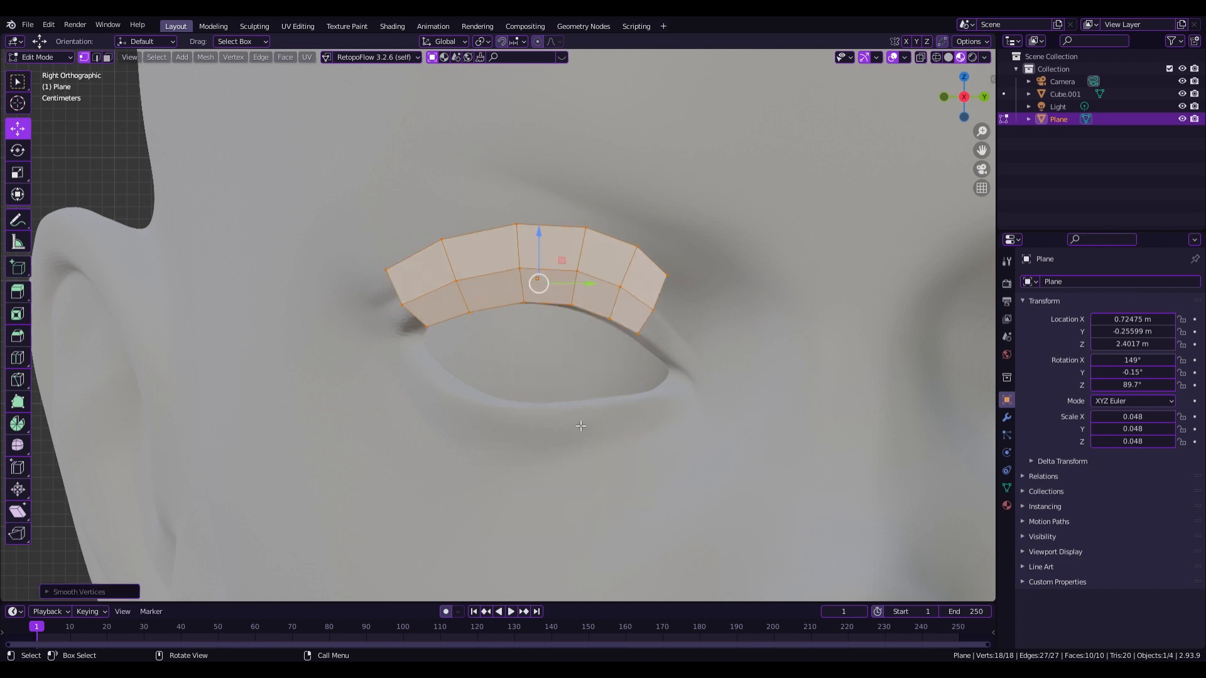
In front view, move the plane's outer end edge back along the side of the head towards the eye's outer corner.
key(Tab)
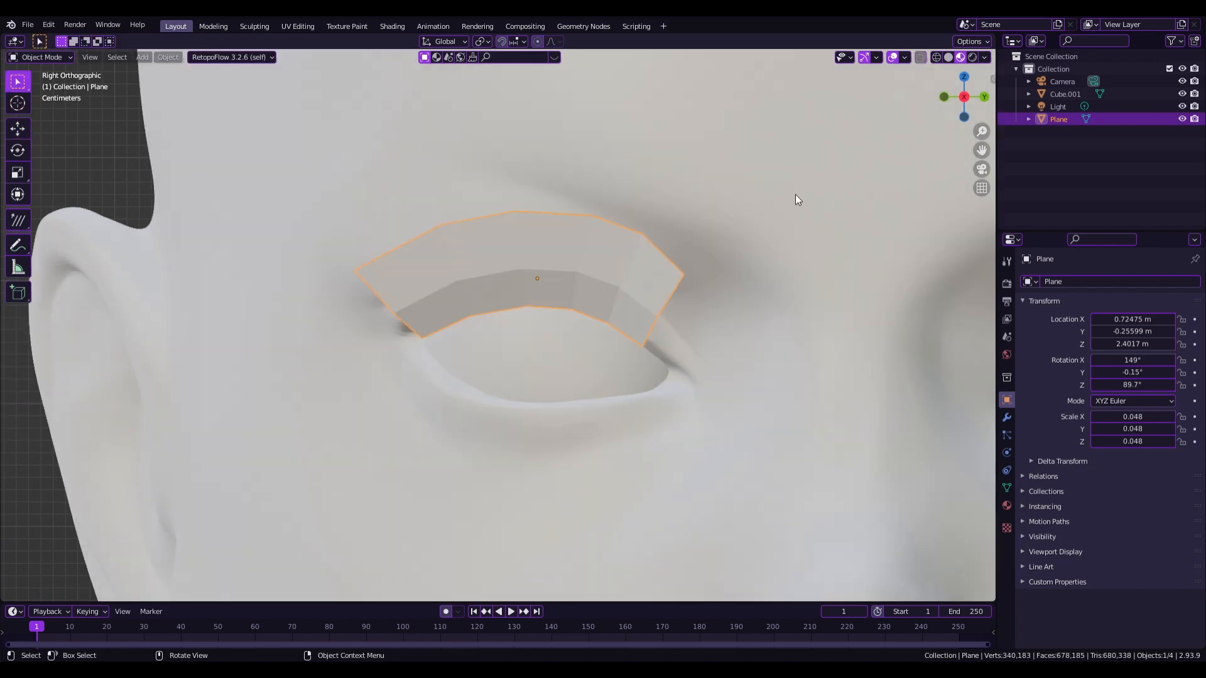
click(937, 94)
click(940, 94)
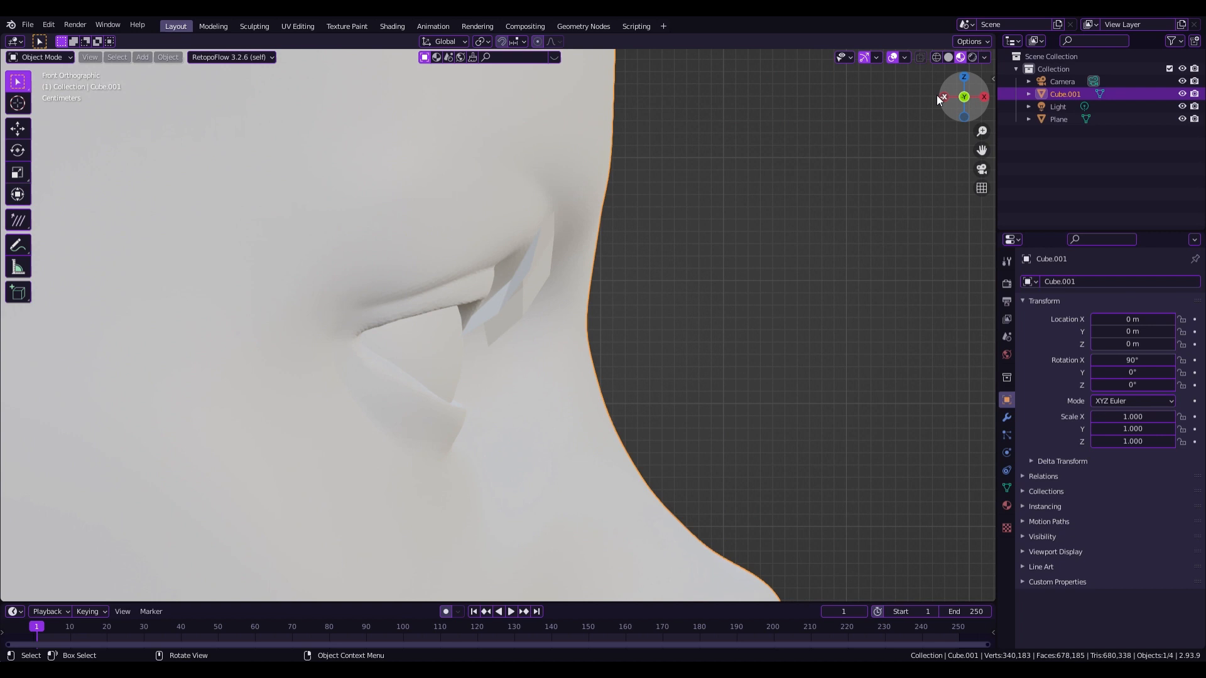
click(534, 295)
key(Tab)
click(537, 278)
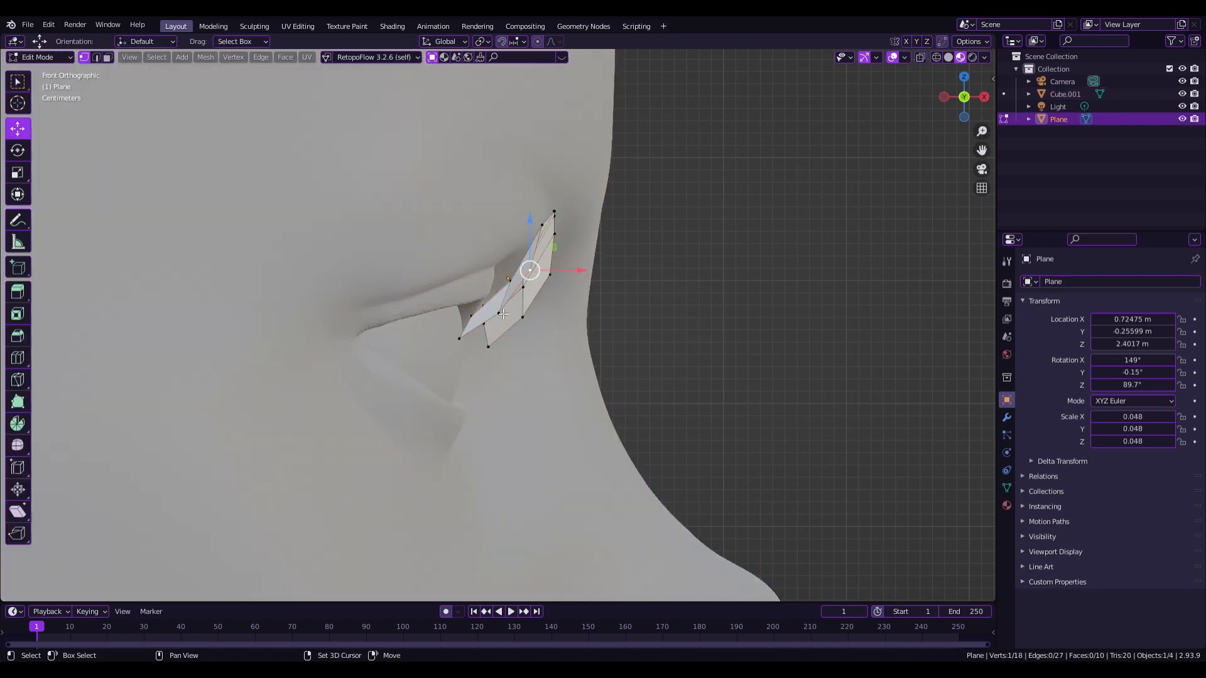
drag(549, 307, 476, 308)
key(ctrl+z)
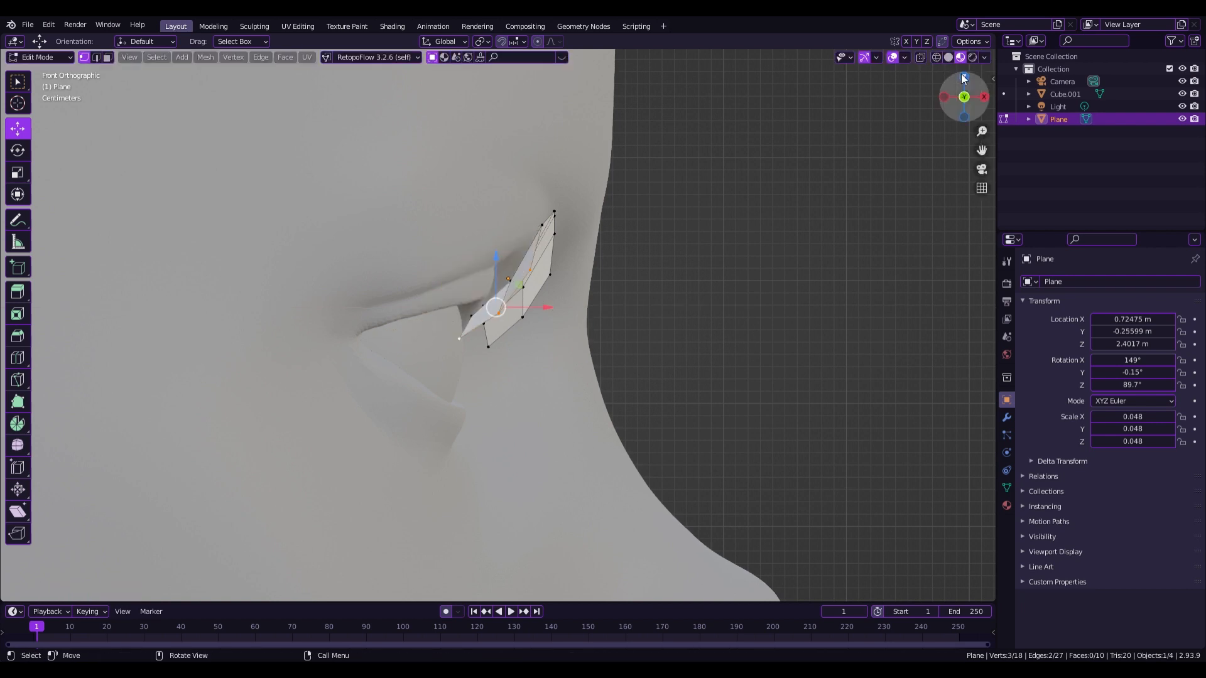
key(g)
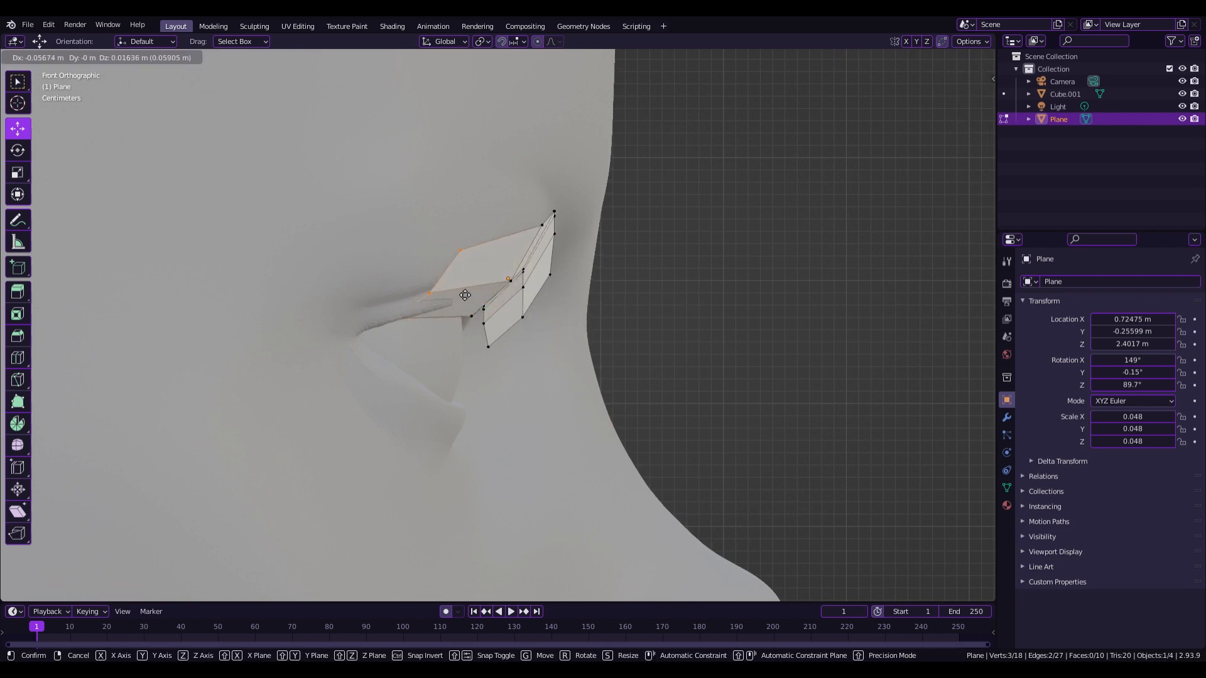
click(487, 297)
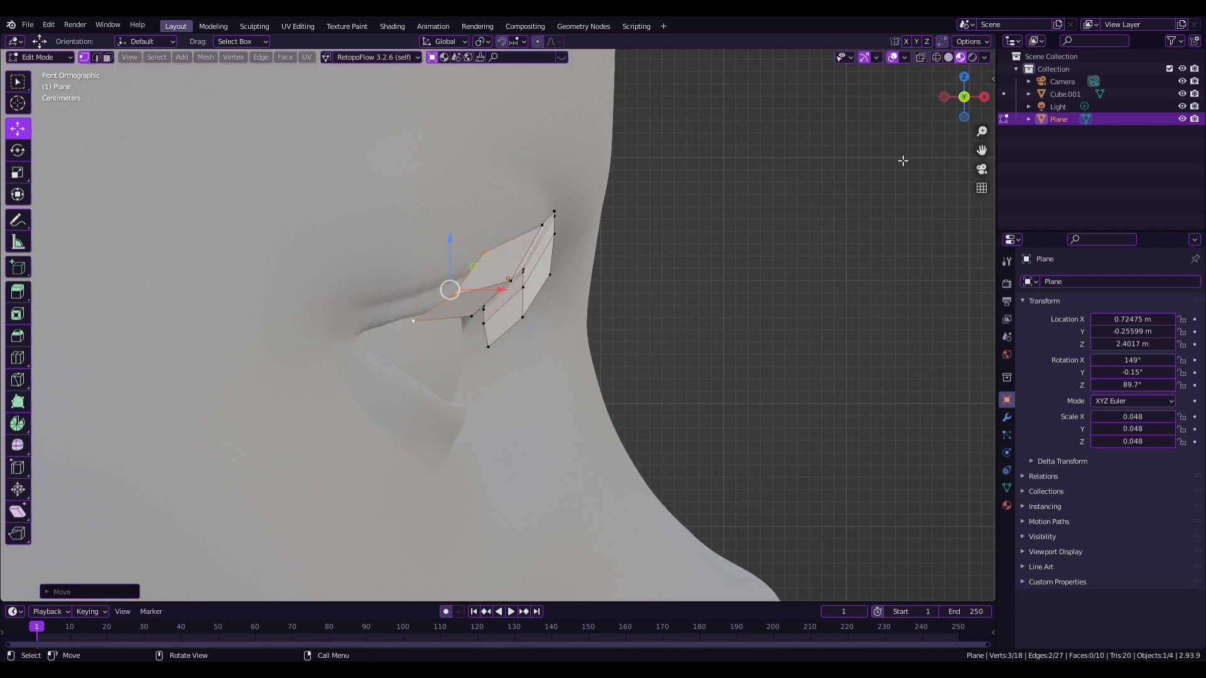
Move the three vertices of the strip's inner end back against the lid near the eye's inner corner.
click(976, 101)
drag(951, 110, 1019, 140)
click(627, 396)
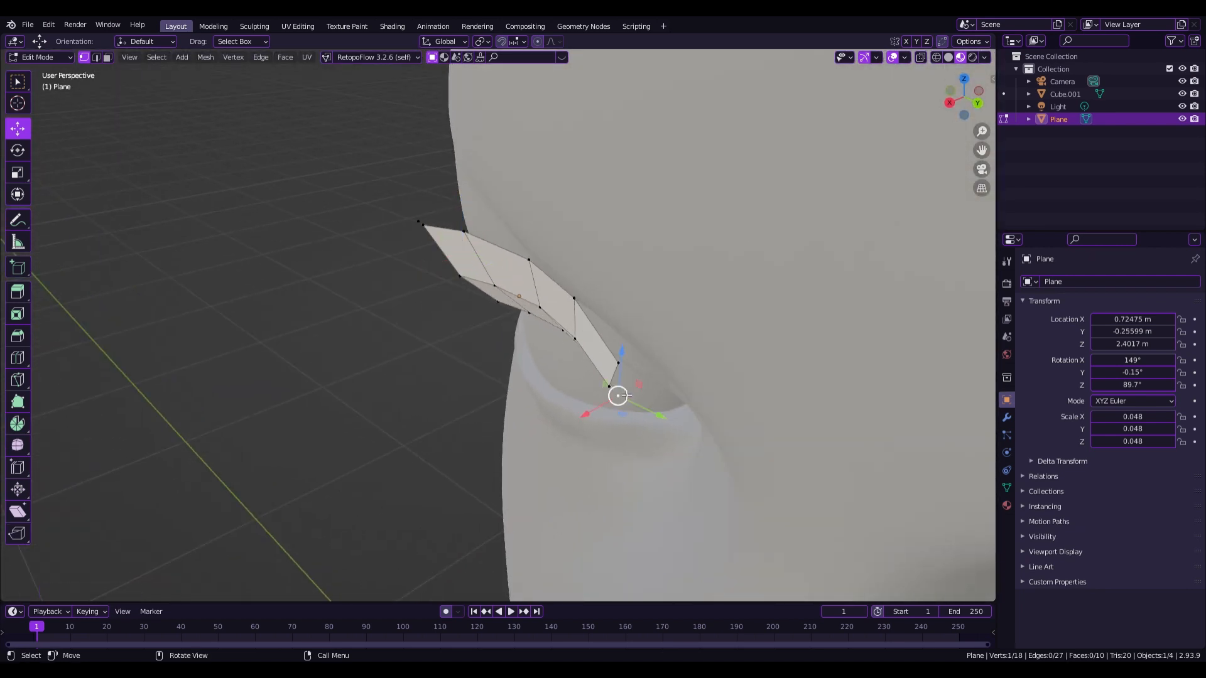
shift+click(612, 386)
key(g)
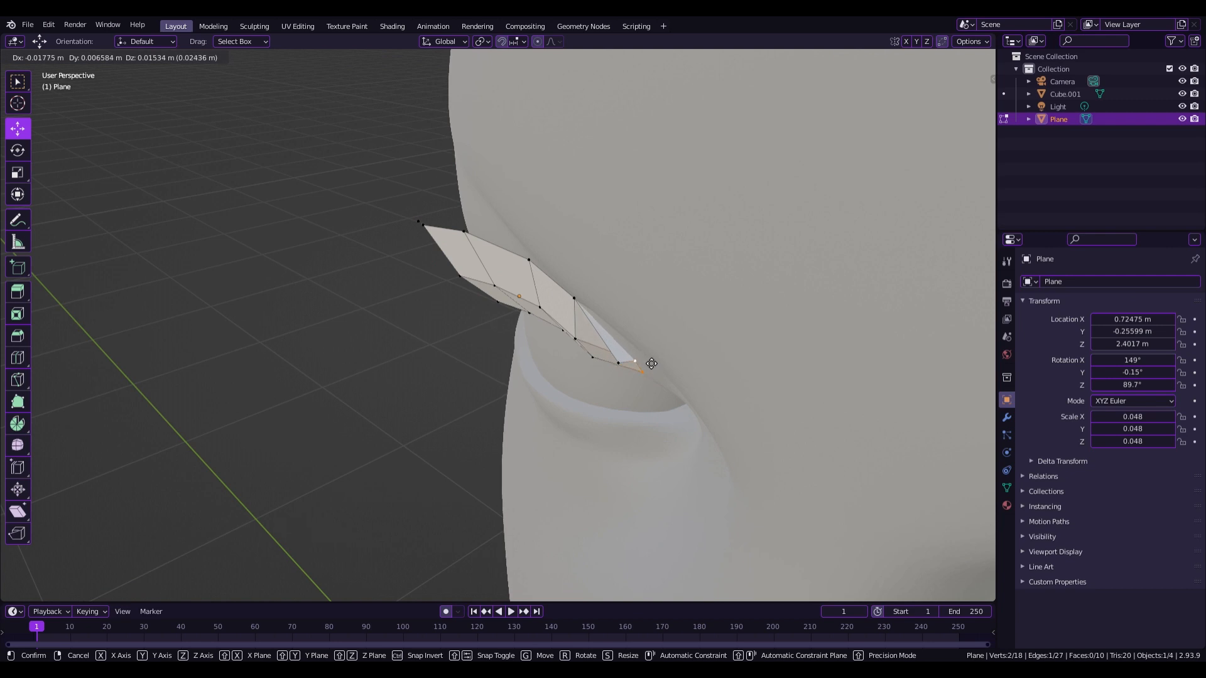
click(656, 370)
click(619, 364)
key(g)
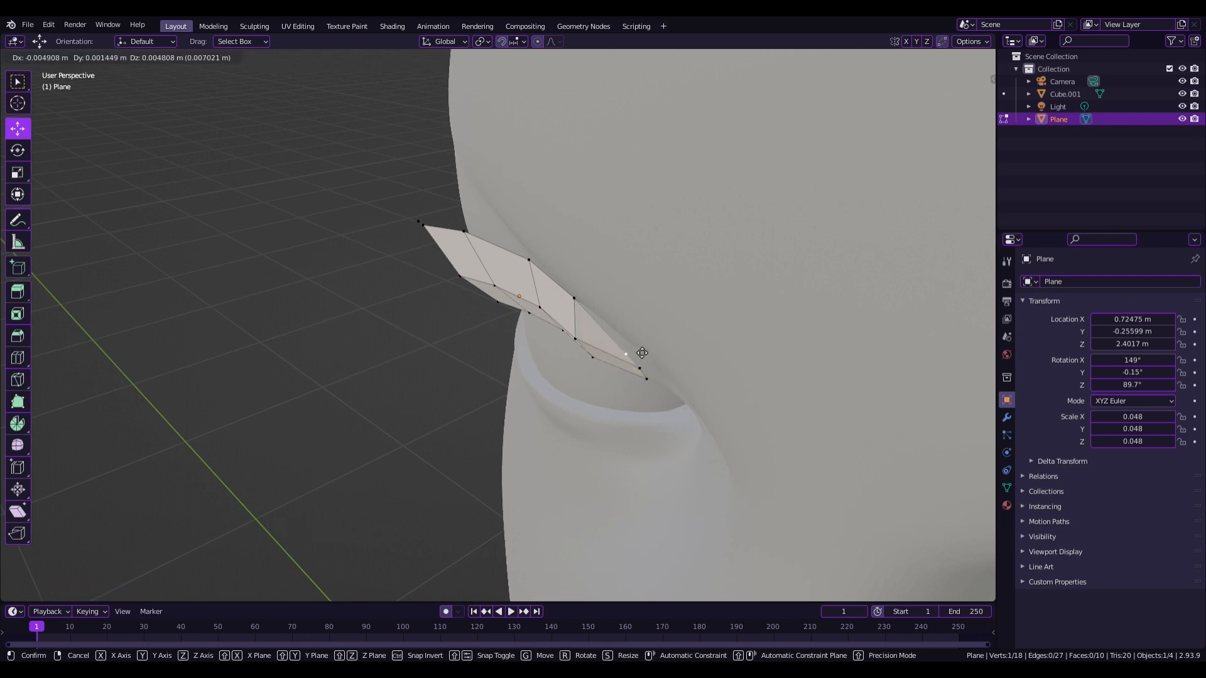
click(642, 353)
Pull the upper-edge vertices of the next two columns from the inner end down and closer to the lid.
click(593, 357)
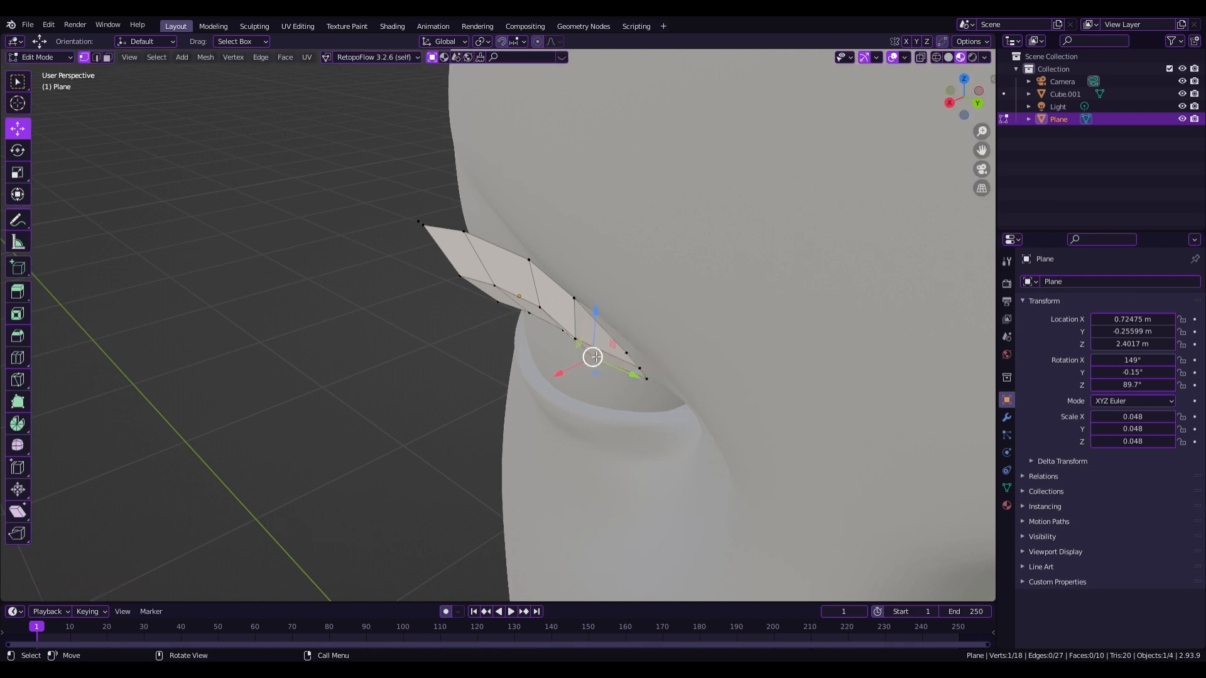
key(g)
click(582, 293)
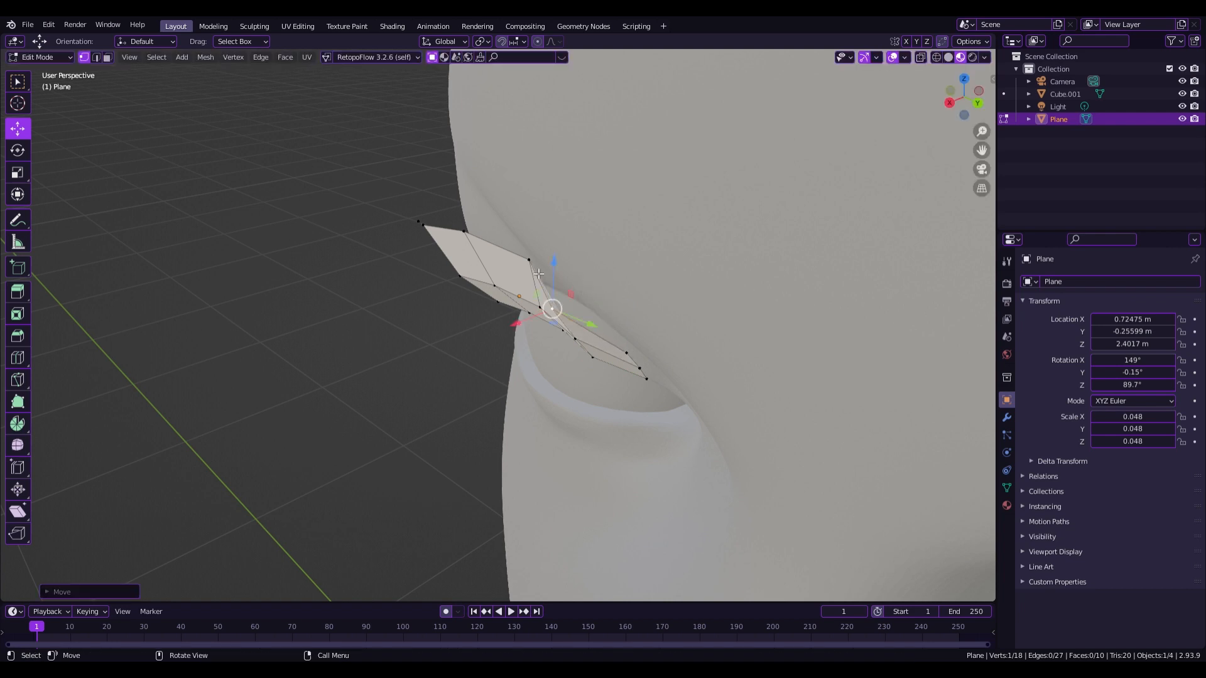
click(529, 260)
key(g)
click(556, 261)
Lower the middle-row vertices of those two columns slightly to even out the strip's bend.
click(539, 308)
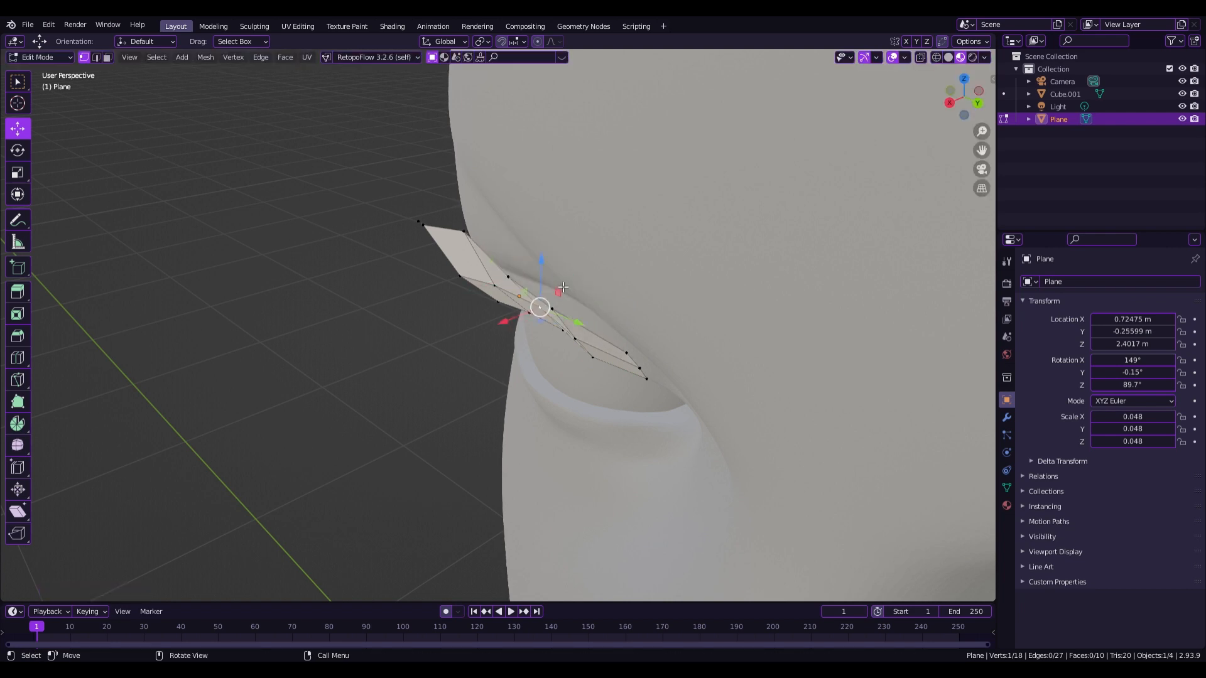
key(g)
click(573, 312)
click(575, 339)
key(g)
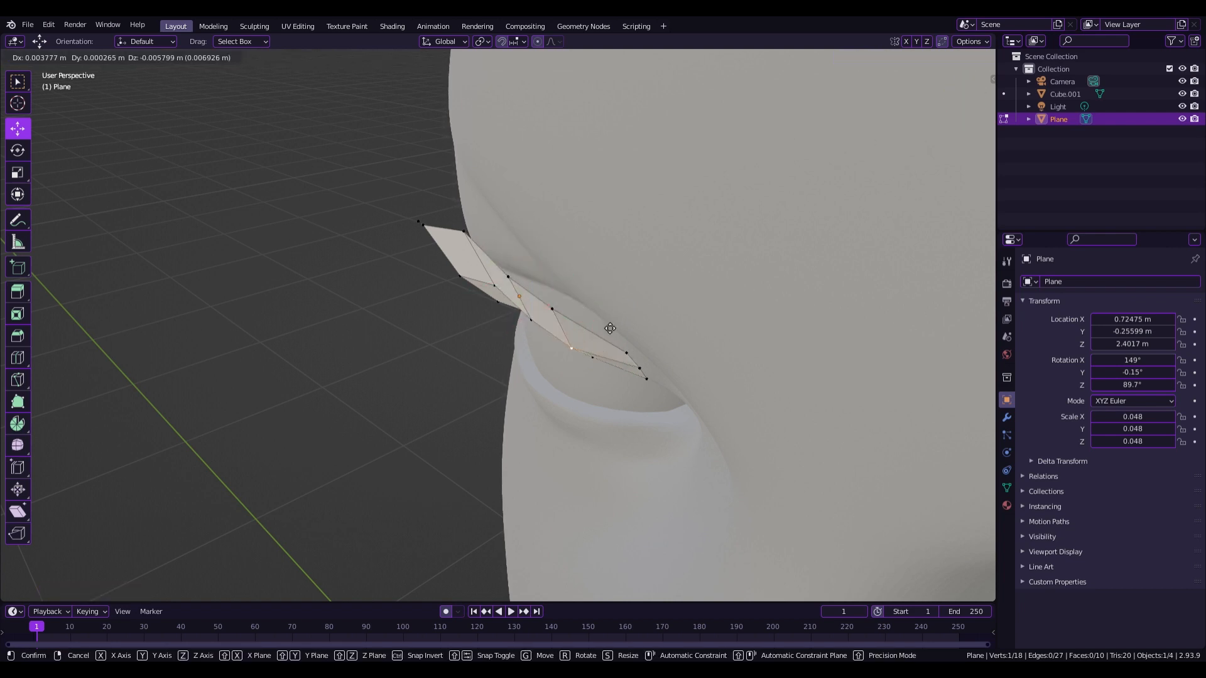
click(610, 330)
Lower the middle and upper vertices of the next column towards the outer end to continue the strip's flatter shape.
click(484, 296)
key(g)
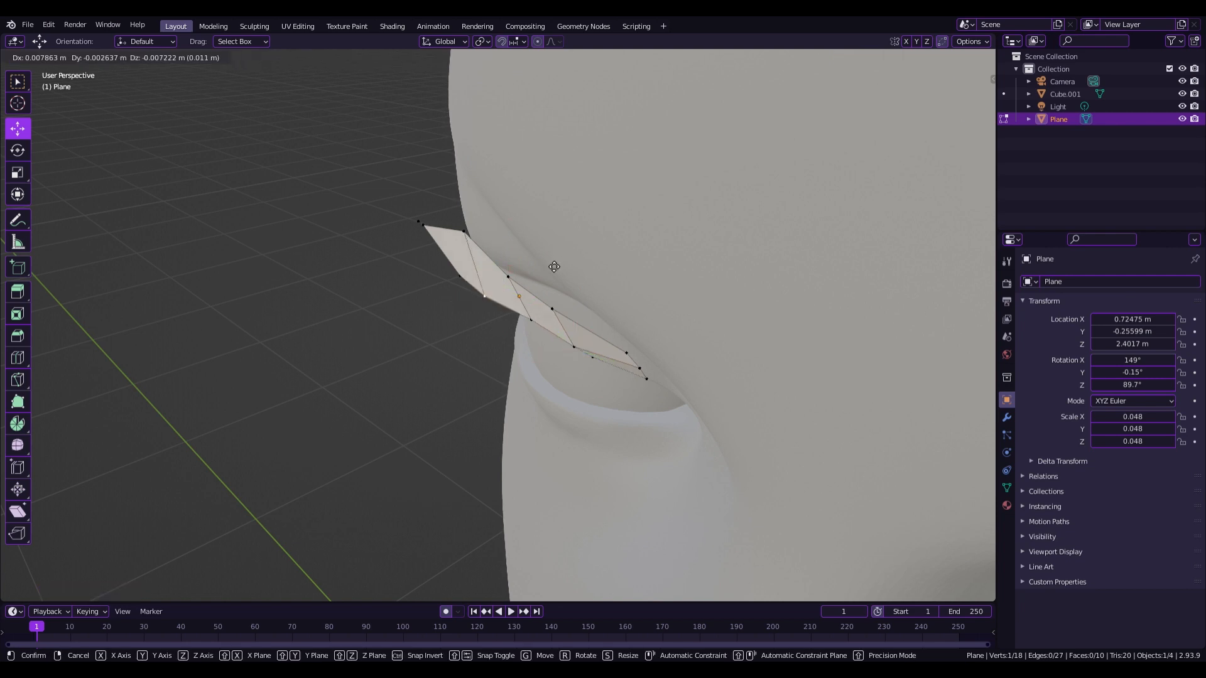
click(553, 265)
click(465, 233)
key(g)
click(481, 247)
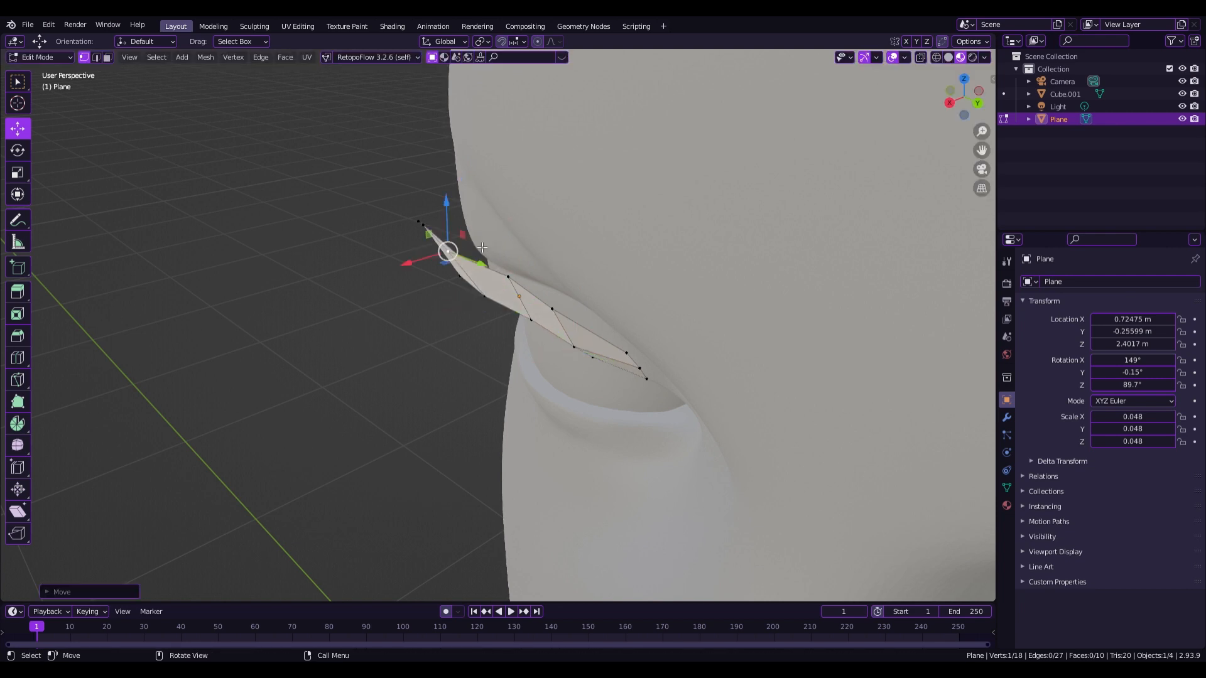
Move three lid-side vertices along the strip's middle and inner half closer against the eyelid surface.
middle_drag(878, 155, 635, 242)
click(465, 308)
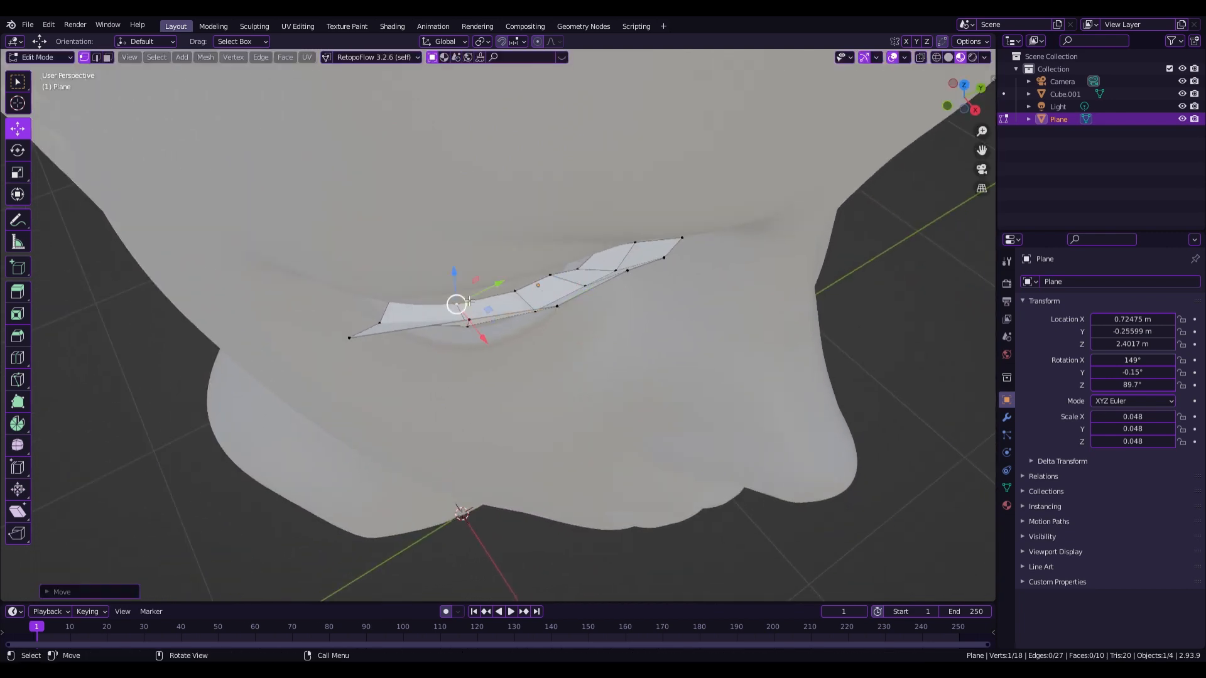
click(572, 270)
key(g)
click(578, 262)
key(g)
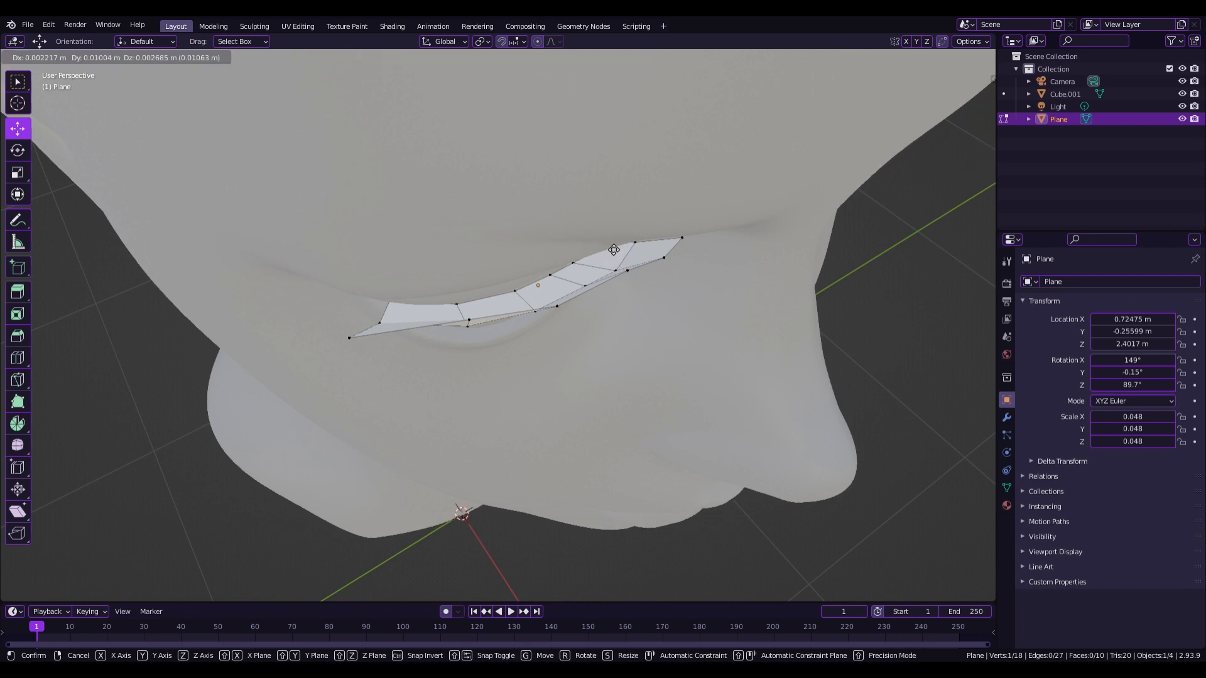
click(616, 253)
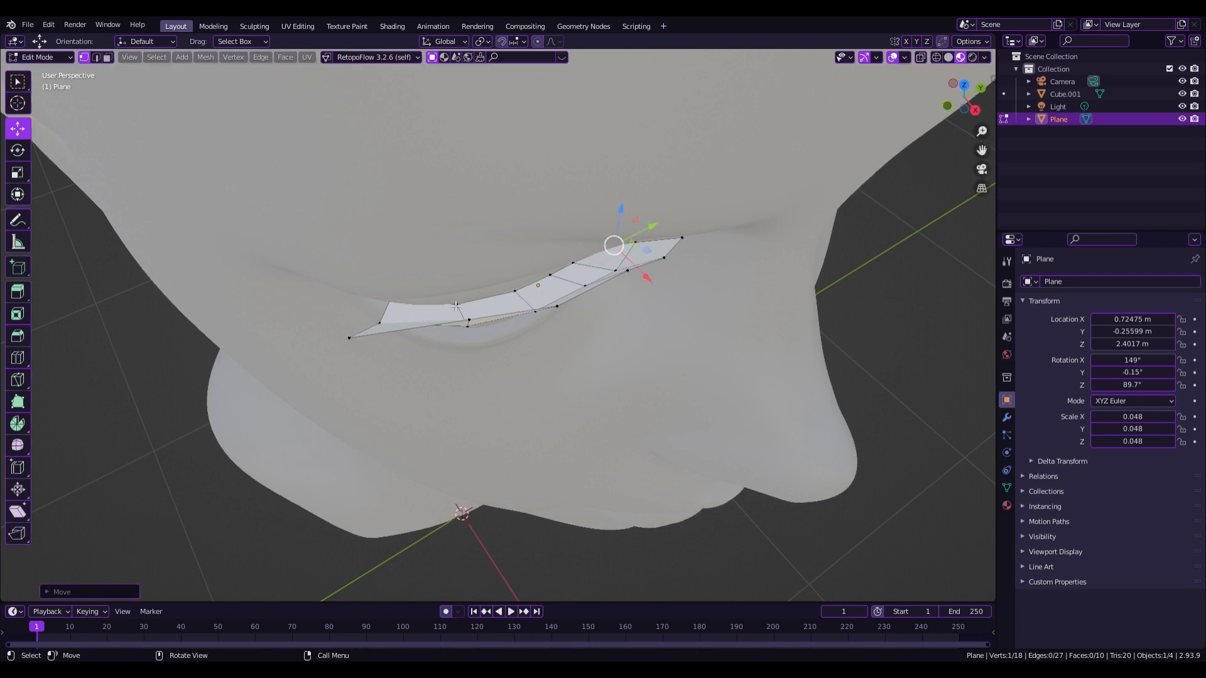
click(516, 294)
key(g)
click(527, 284)
Pull the free-edge vertices of three columns slightly outwards from the lid to even out the strip's outer curve.
click(488, 326)
key(g)
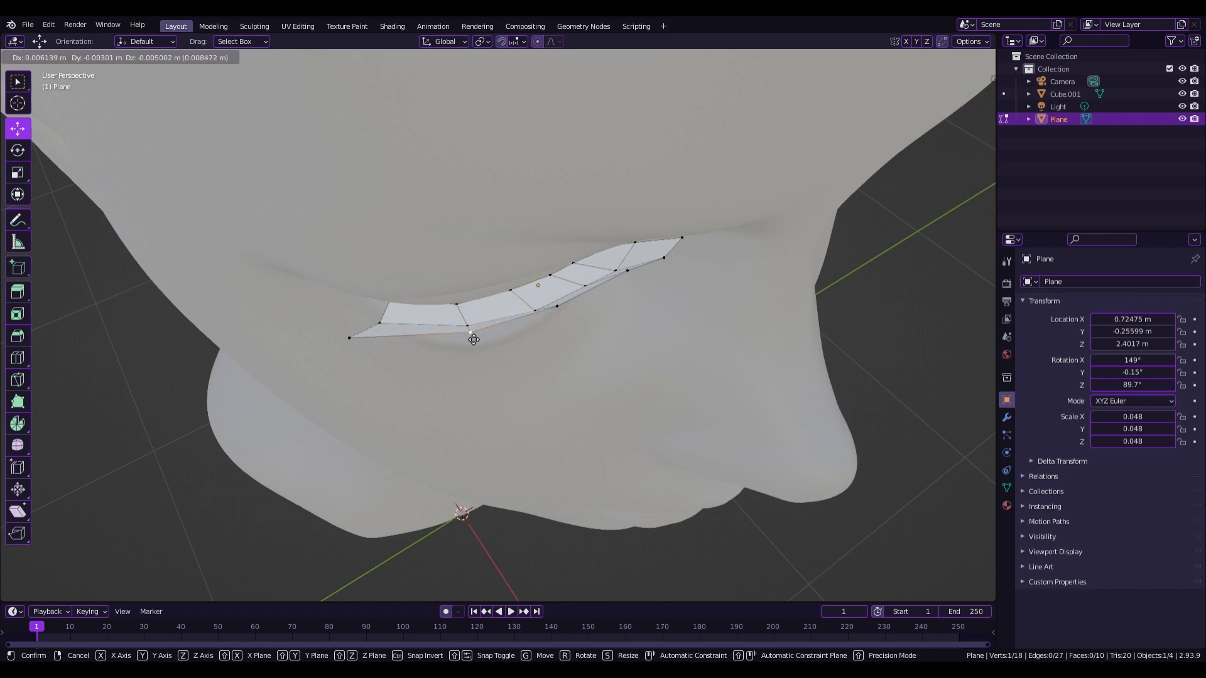
click(490, 333)
click(559, 314)
key(g)
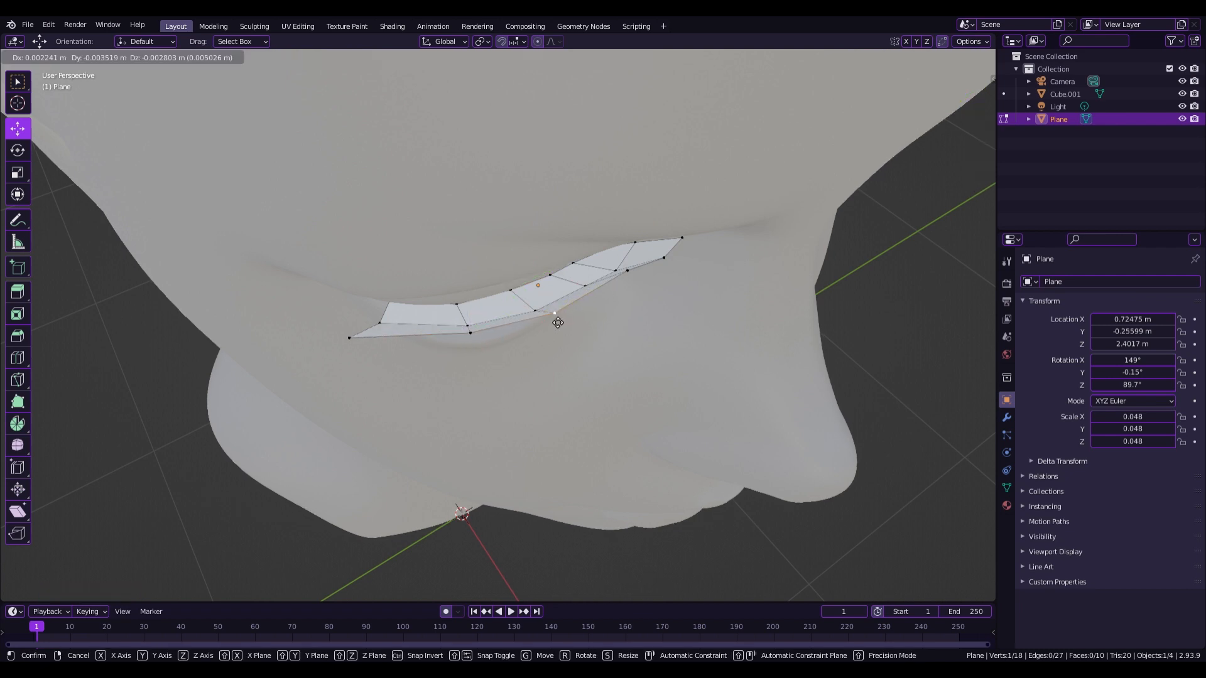
click(553, 321)
click(628, 273)
key(g)
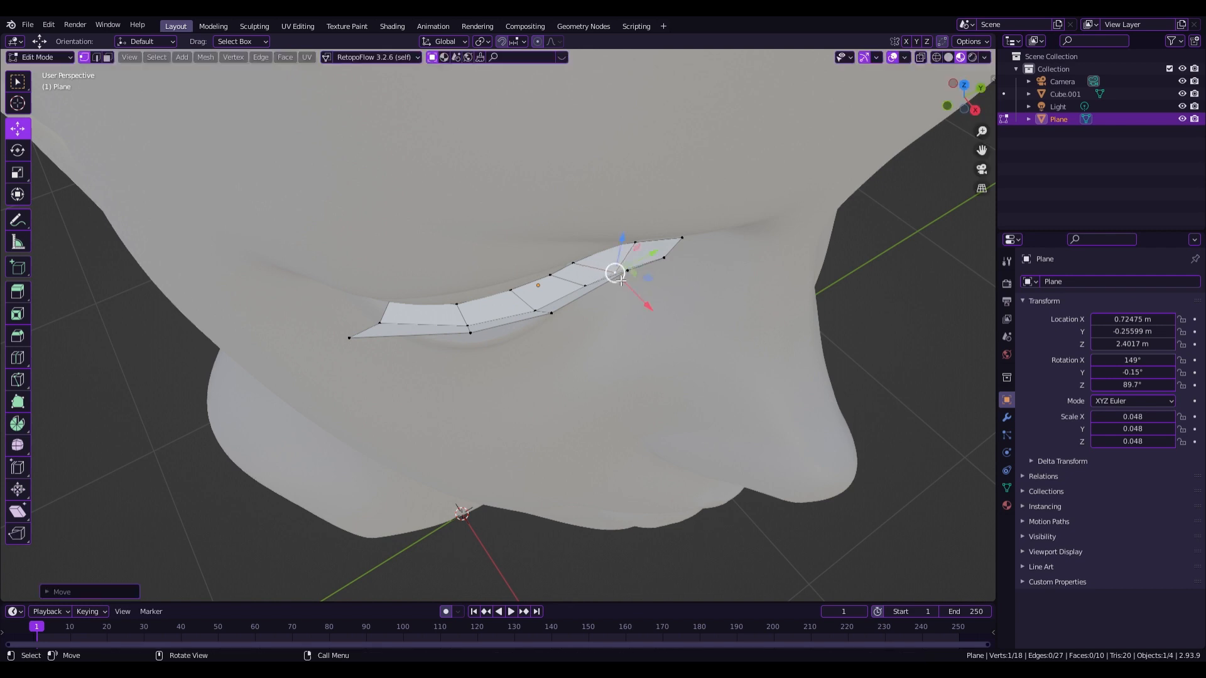
click(635, 272)
key(g)
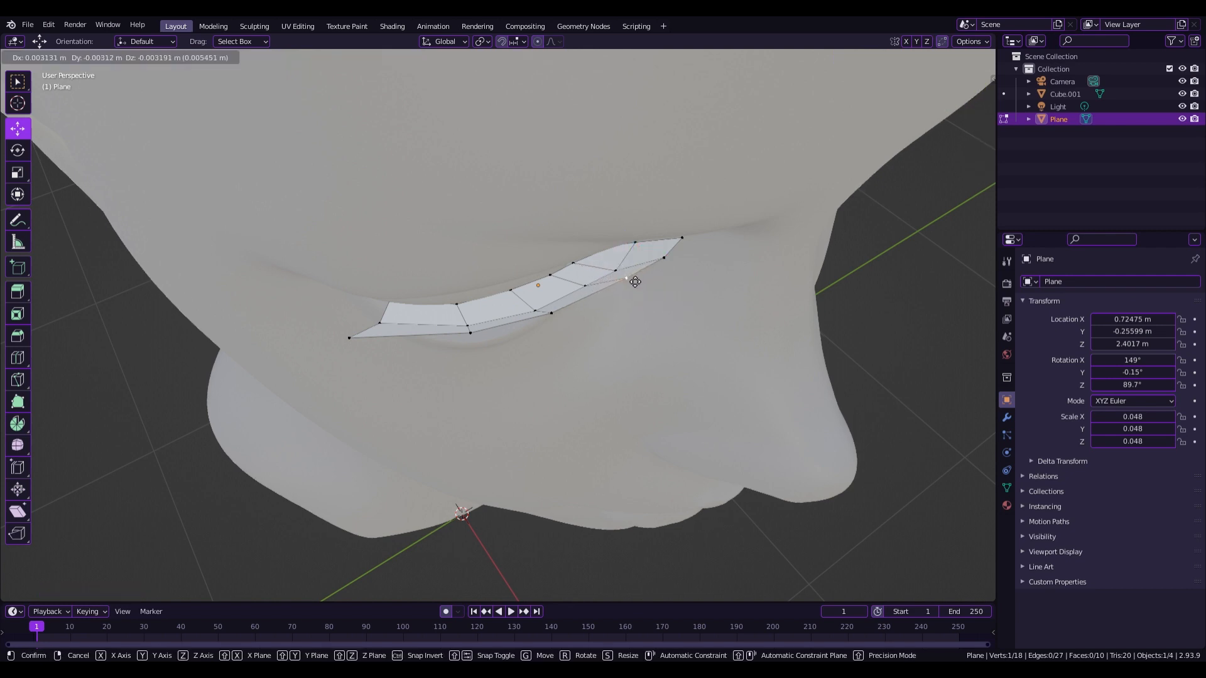
click(650, 275)
Lower the three vertices of the strip's inner end in the right view so it slopes towards the eye's inner corner.
click(984, 88)
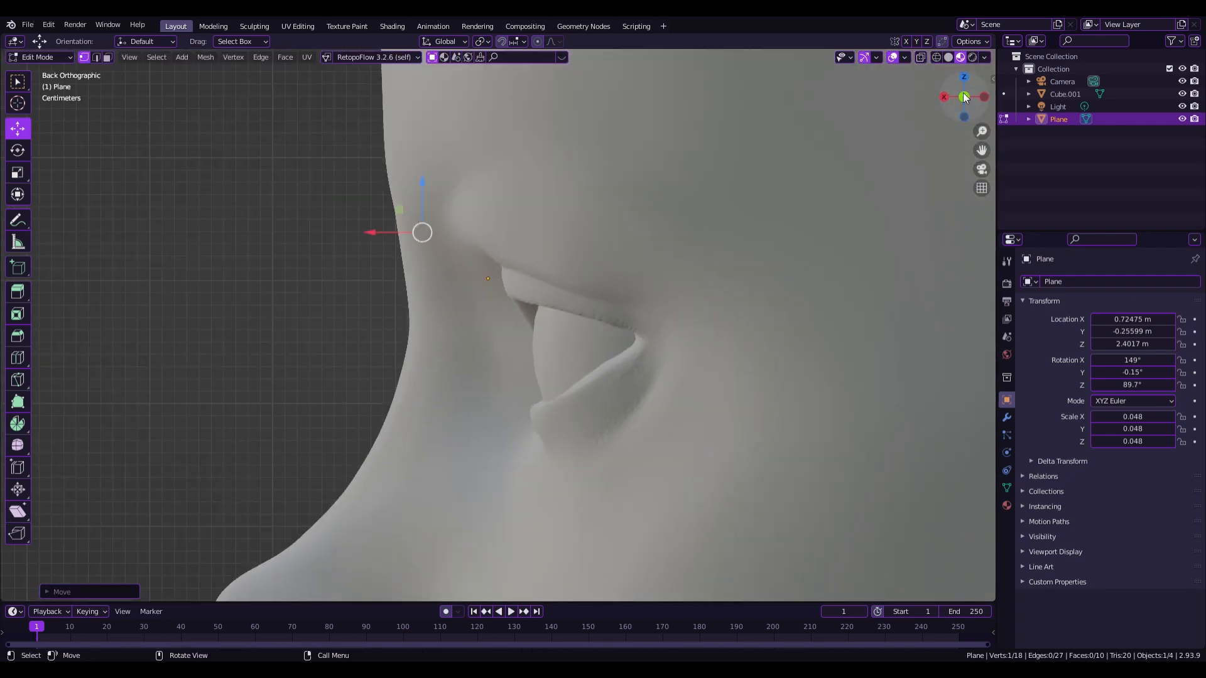
click(946, 97)
click(668, 332)
key(g)
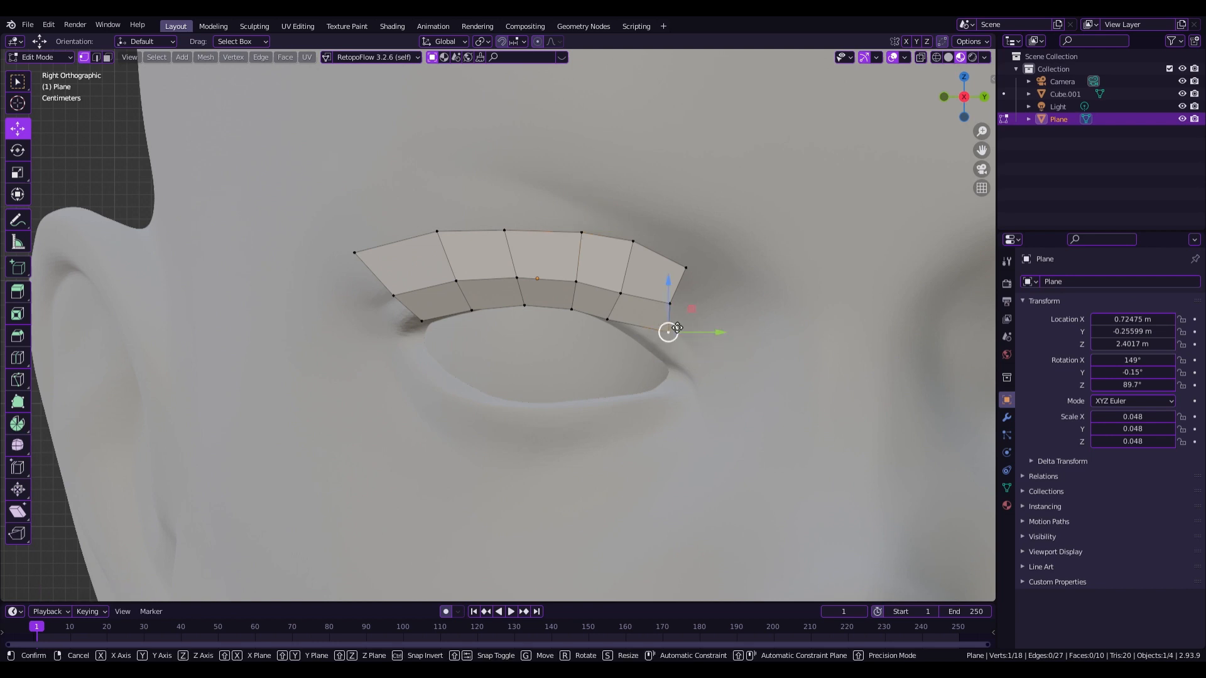
click(657, 341)
click(676, 303)
key(g)
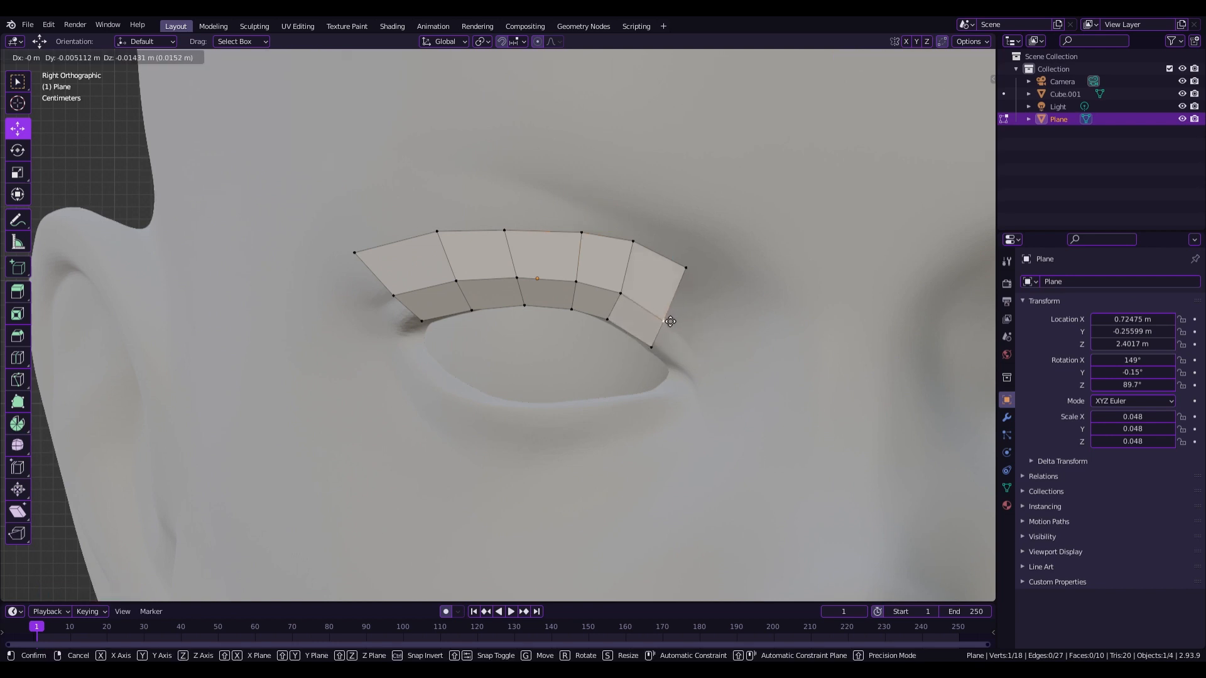
click(670, 320)
click(689, 278)
key(g)
click(689, 286)
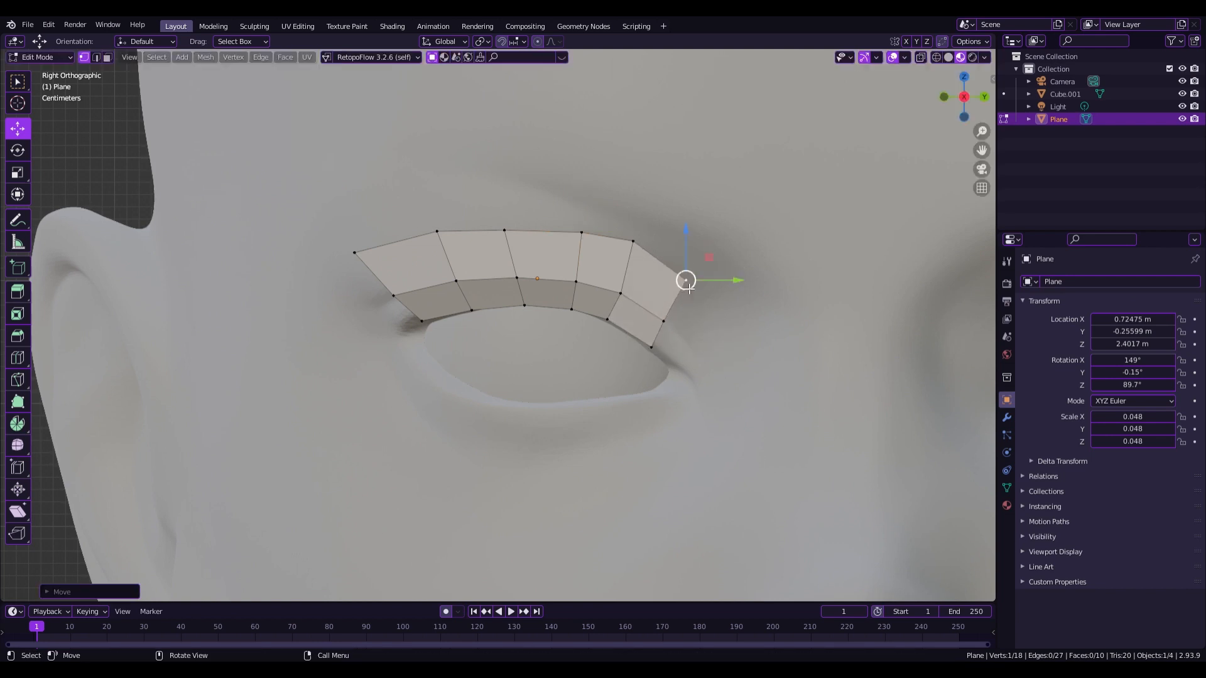
Shift the three vertices of the strip's outer end slightly inwards, also lowering the upper-edge one.
click(425, 328)
key(g)
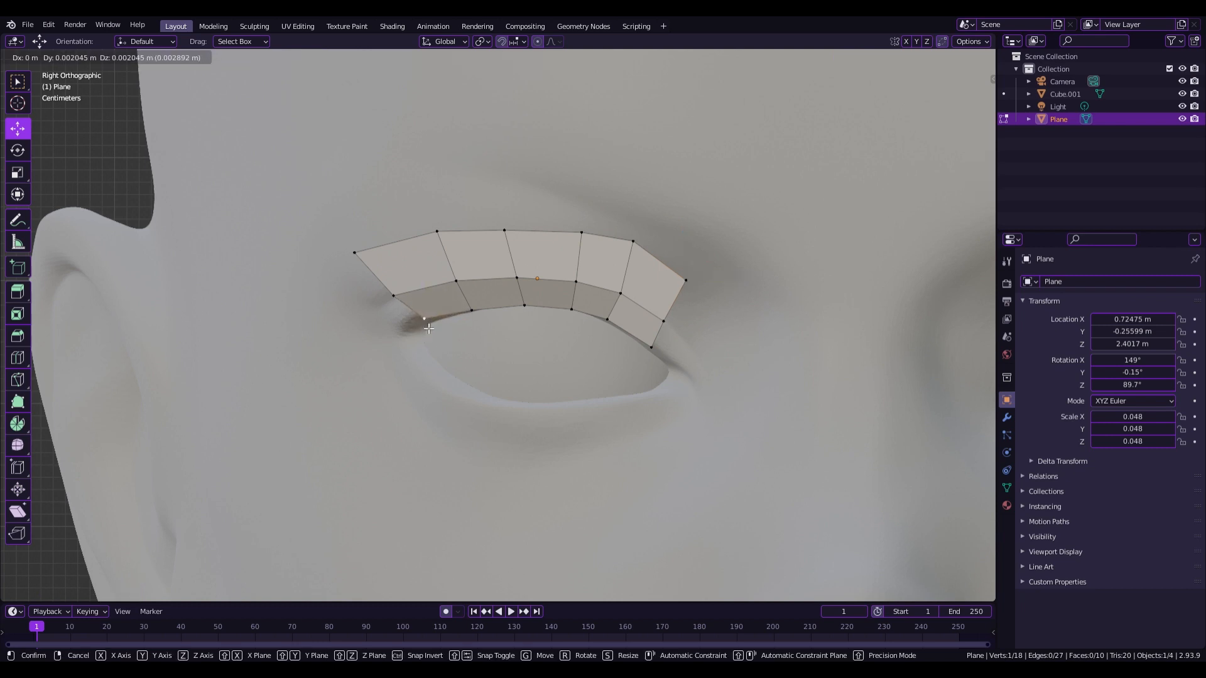
click(429, 328)
click(399, 300)
key(g)
click(407, 300)
click(353, 256)
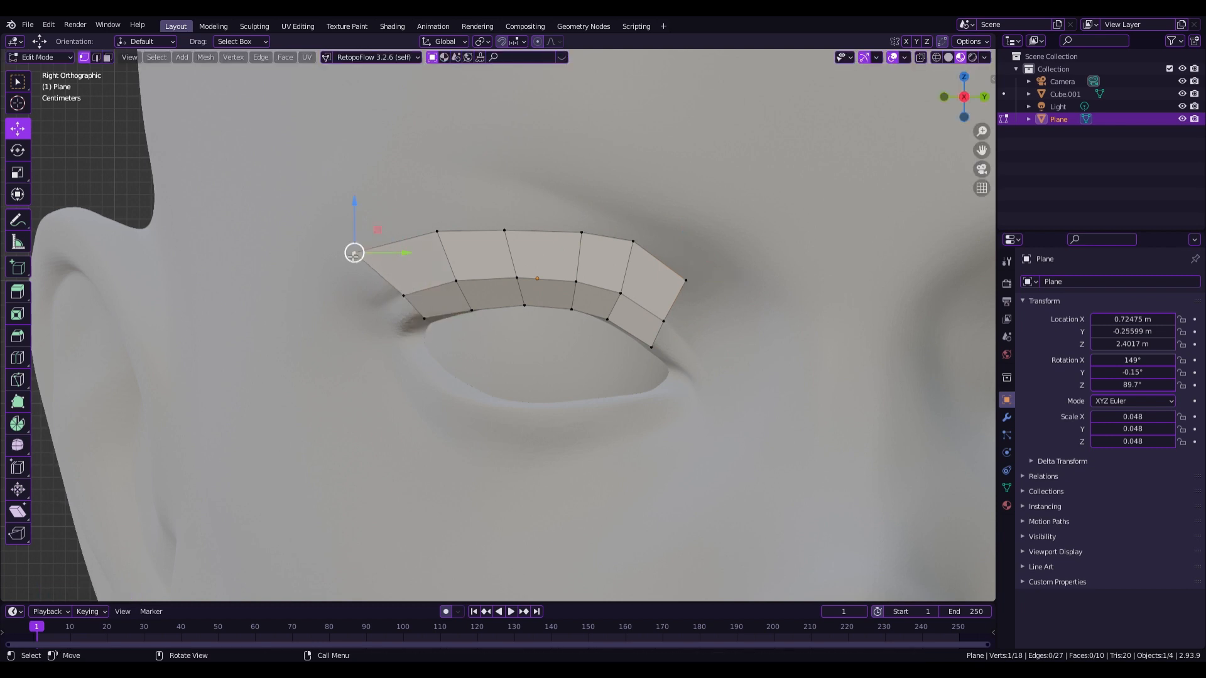
key(g)
click(366, 264)
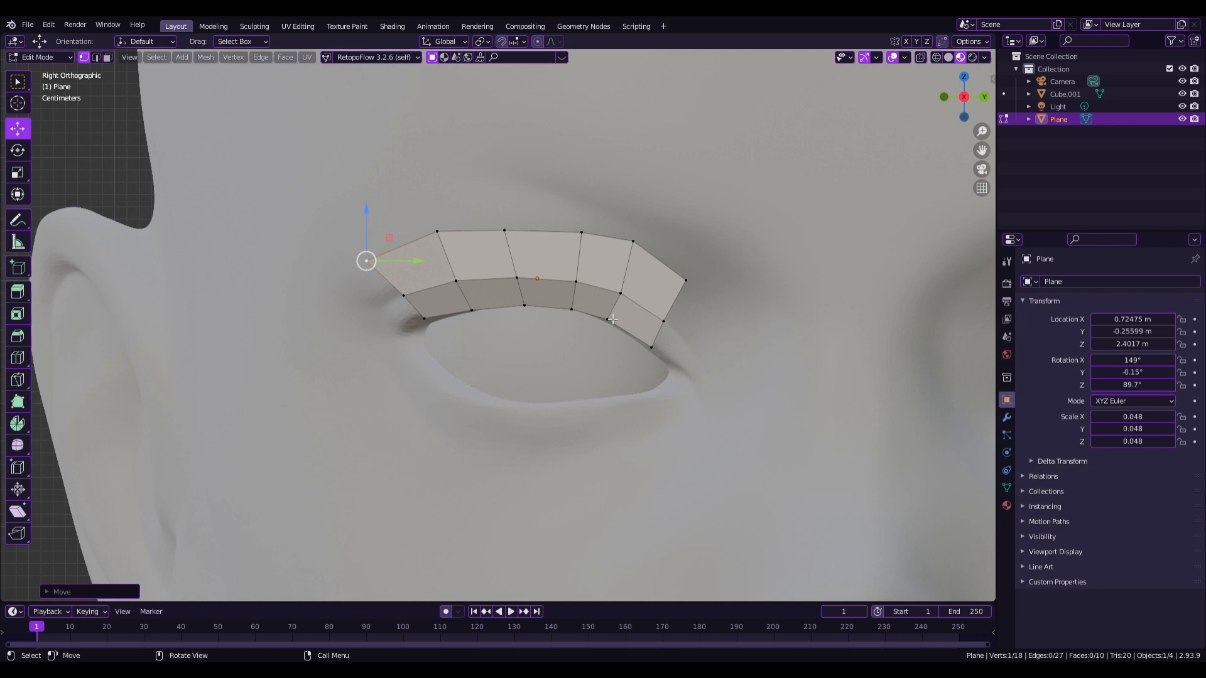
Shade the strip object smooth, shift it slightly towards the eye's outer corner and rotate it slightly to fit the lid.
key(Tab)
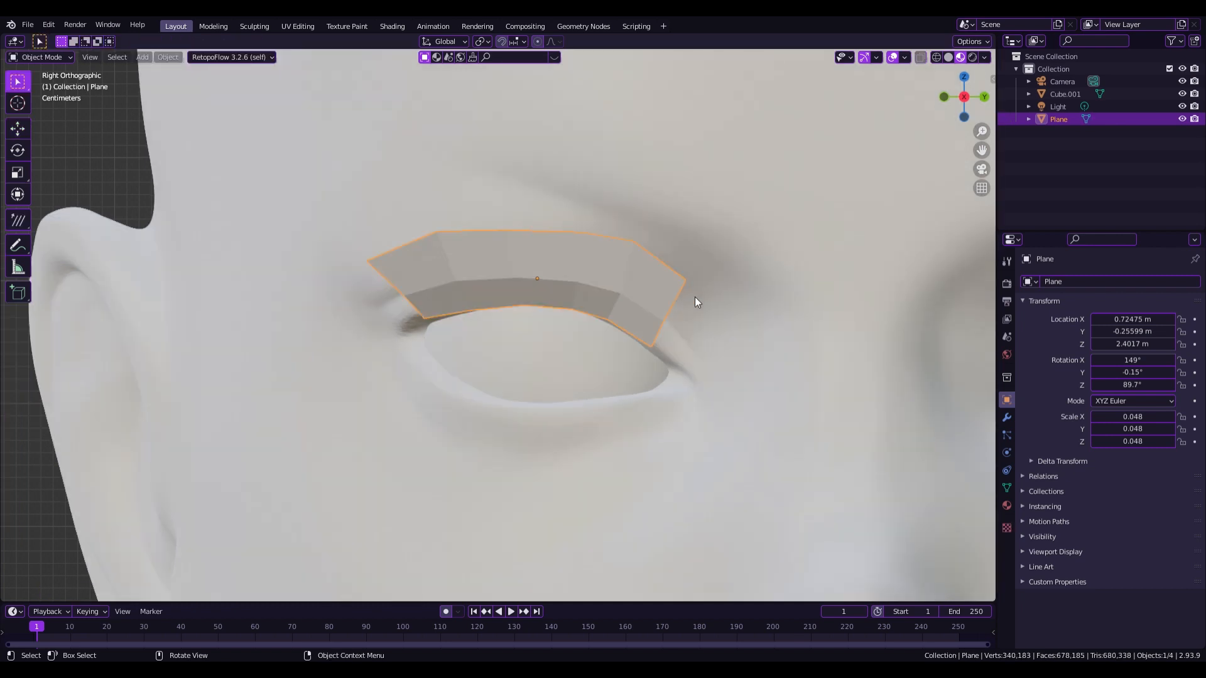
right_click(695, 297)
click(695, 297)
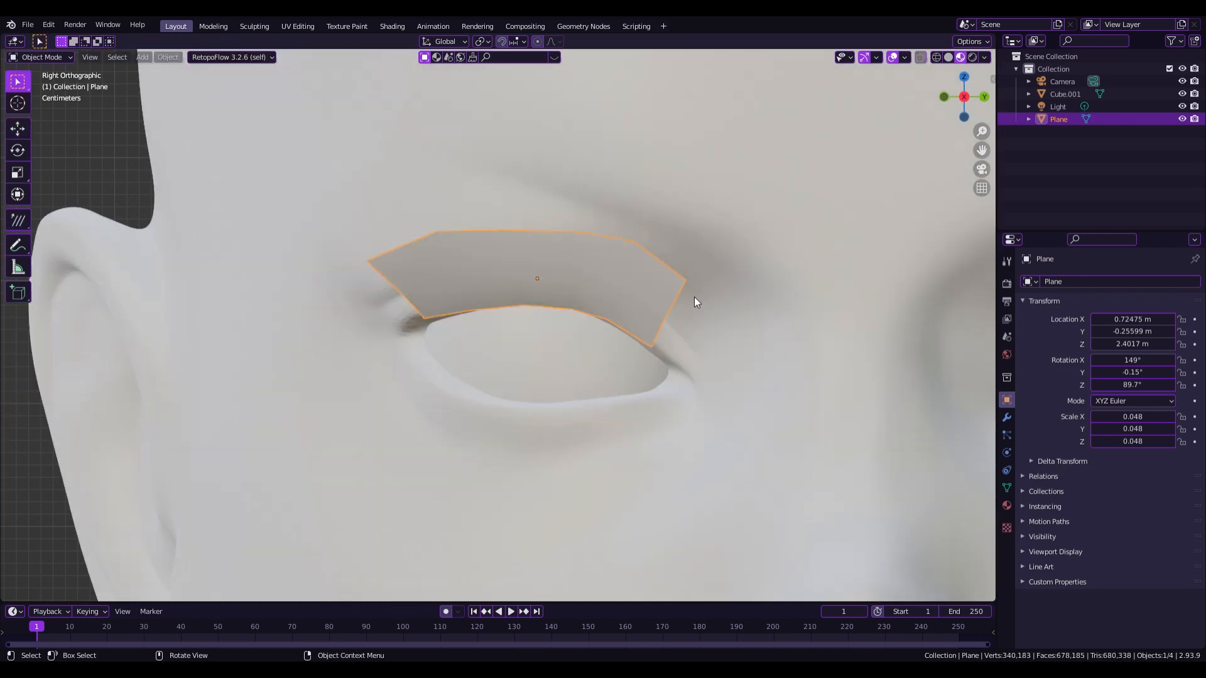
key(g)
key(r)
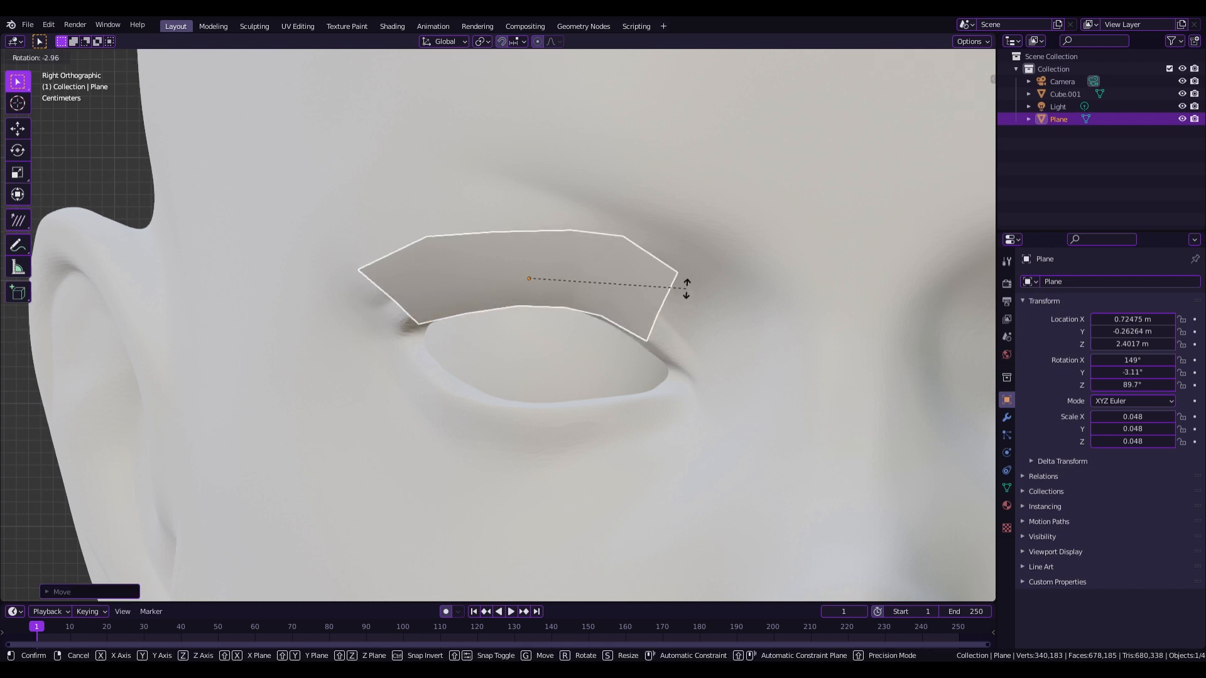
click(685, 292)
click(1046, 282)
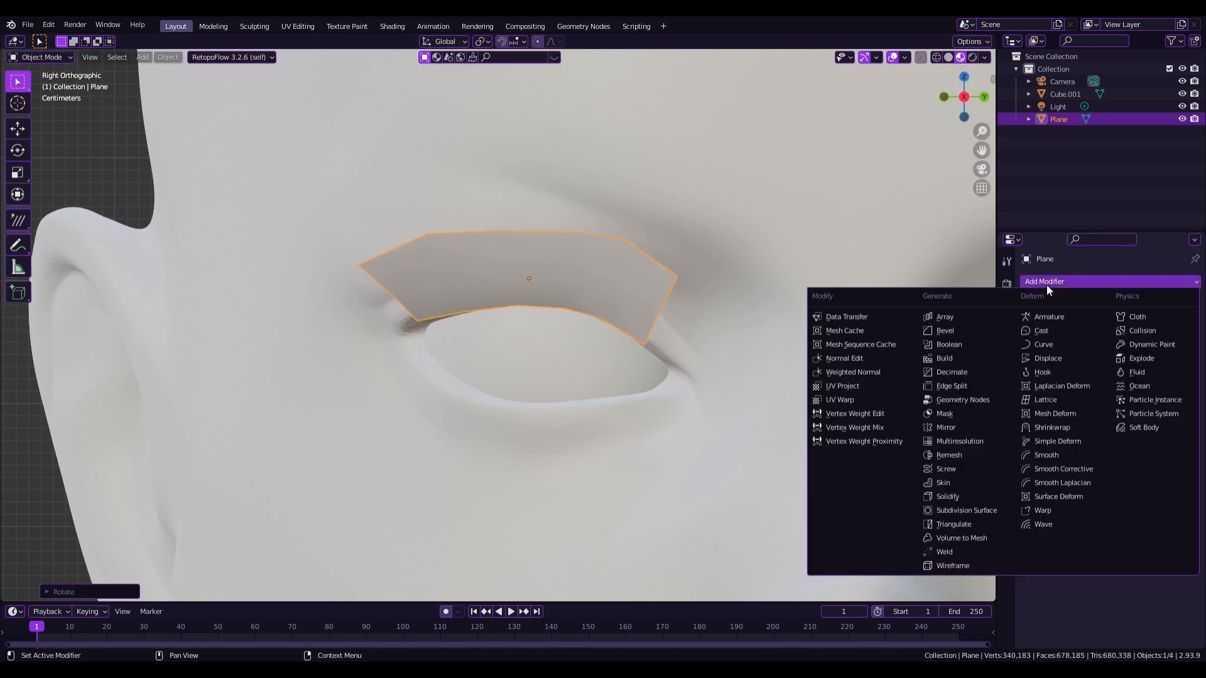
click(982, 510)
key(ctrl+z)
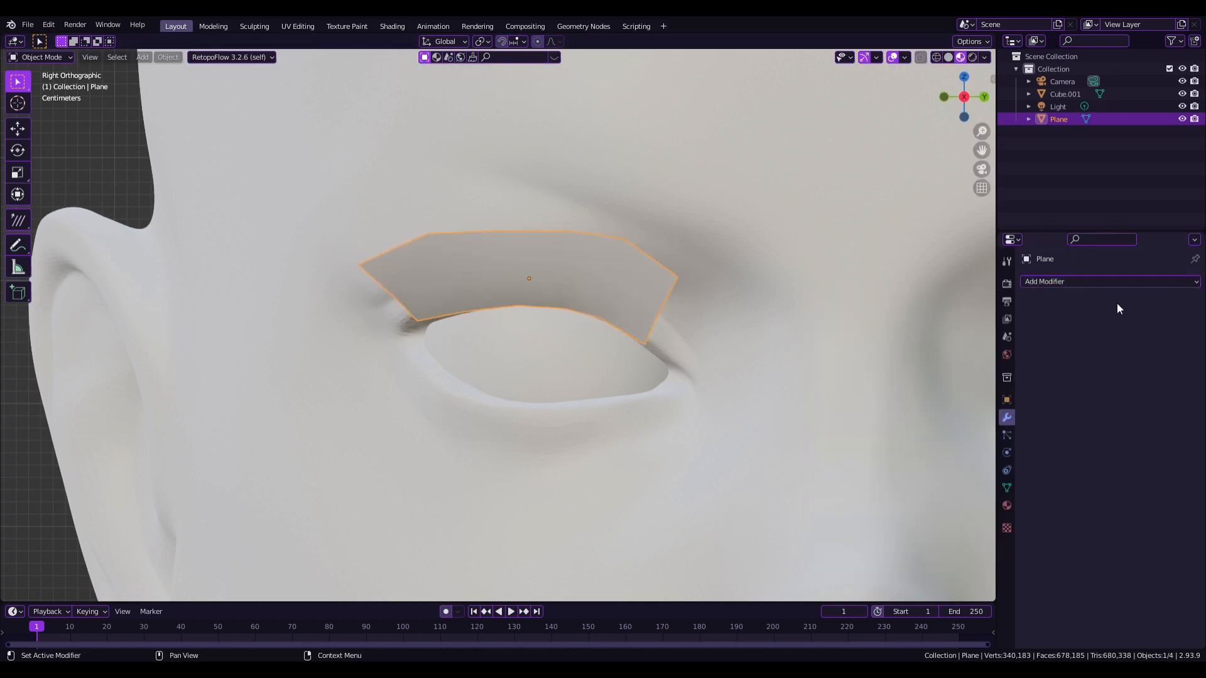
Add a Subdivision Surface modifier with viewport level 2 to the strip and return to editing its mesh.
click(1124, 282)
click(977, 501)
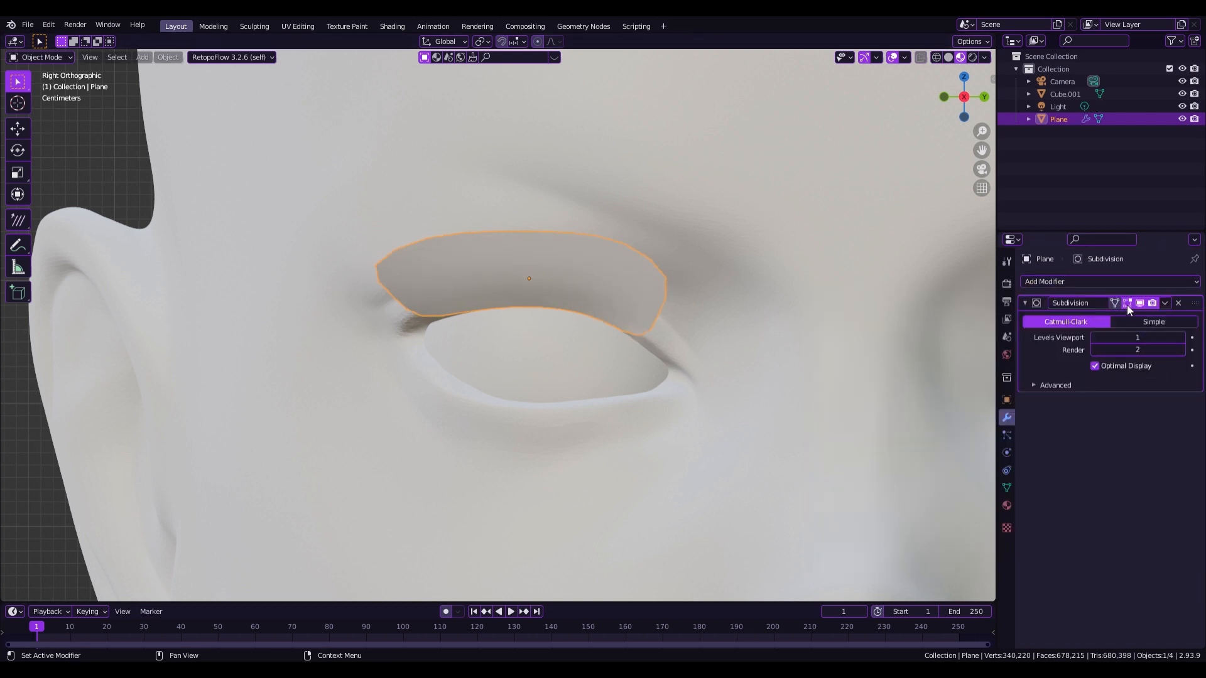
key(Tab)
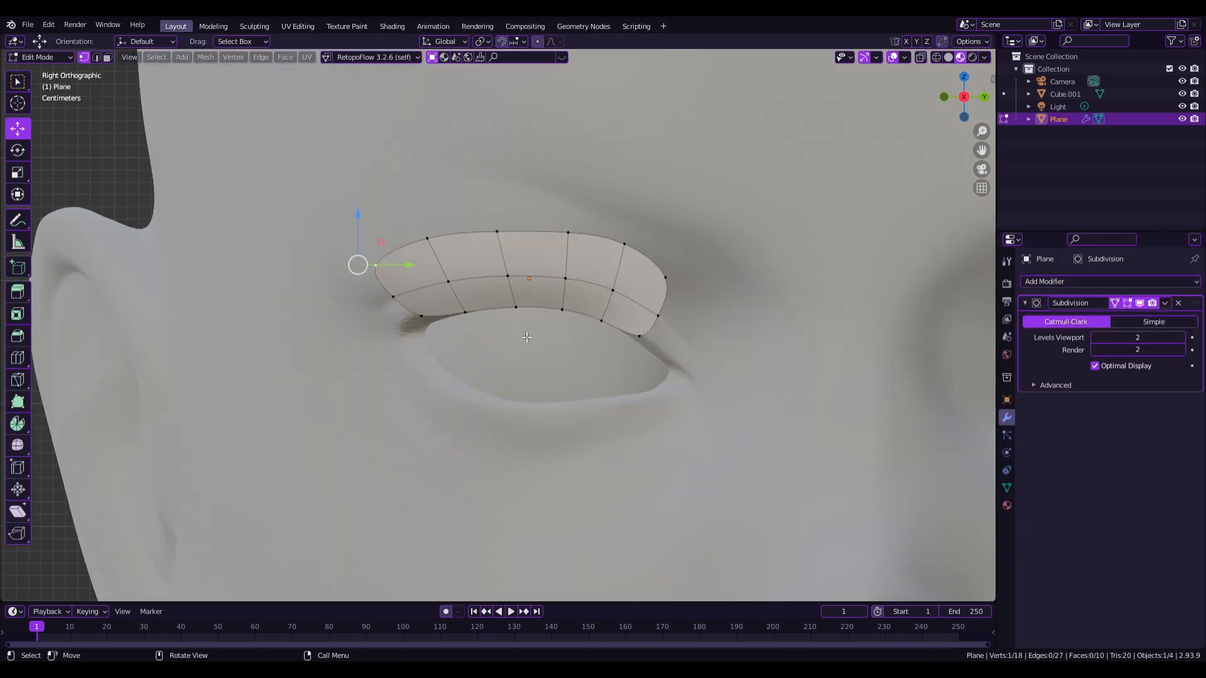
Turn on proportional editing and lower the lid-side vertex of the strip's outer end towards the eye's outer corner.
click(436, 325)
drag(435, 325, 441, 338)
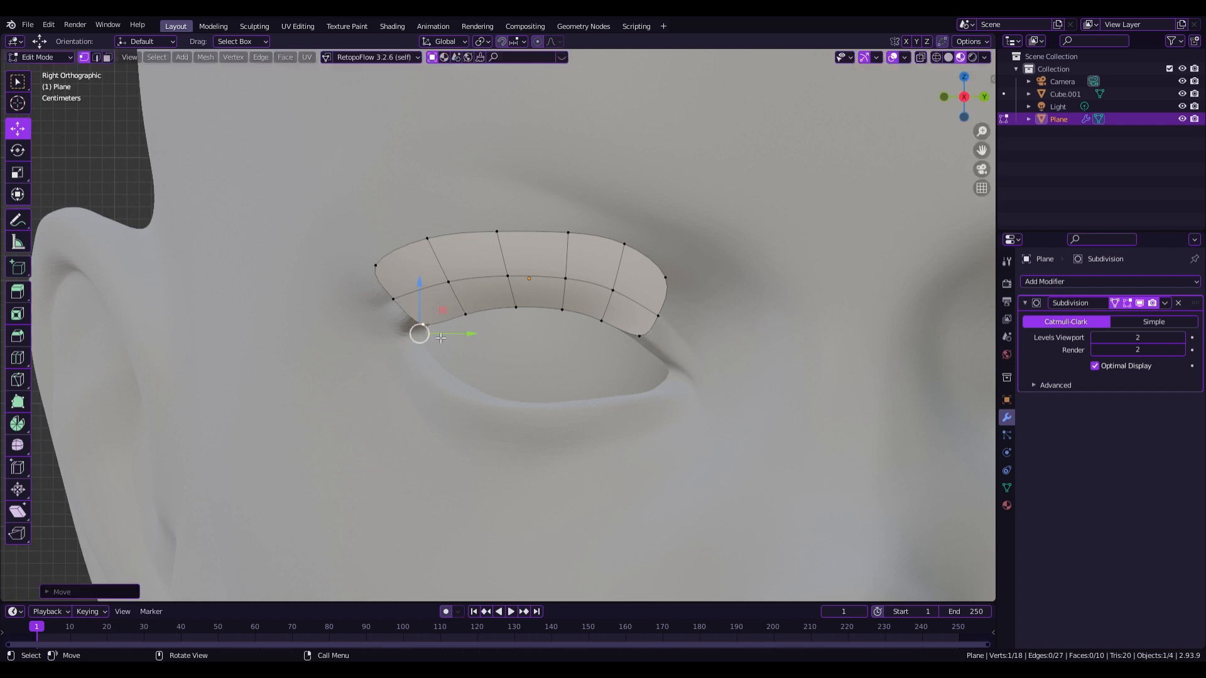
key(r)
click(514, 75)
key(r)
scroll(569, 390, up, 20)
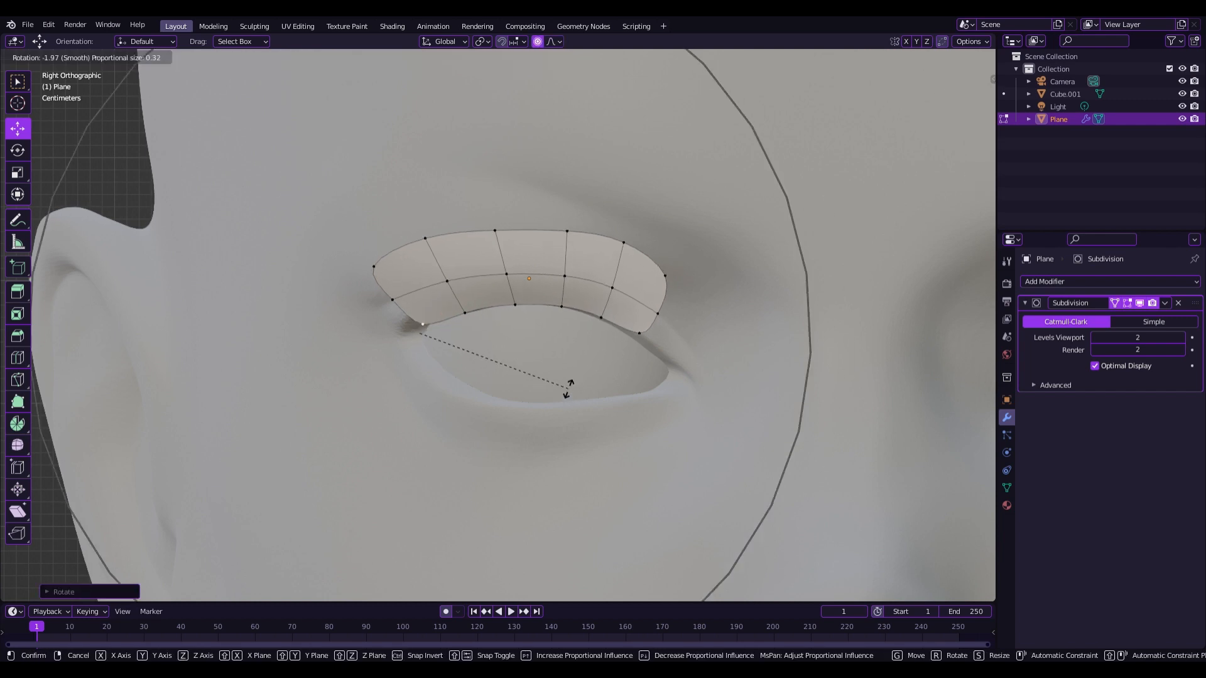
click(649, 316)
key(g)
click(644, 324)
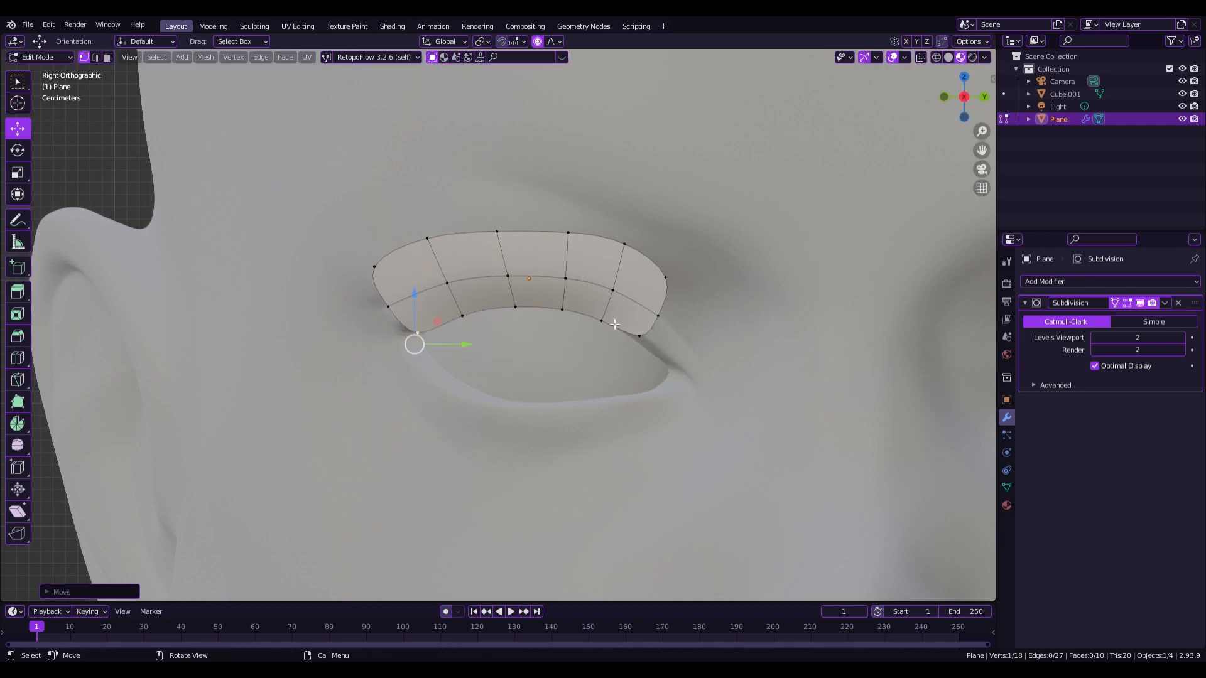
Move the lid-side vertex next to the strip's inner end slightly down and inwards with proportional editing.
click(602, 321)
key(g)
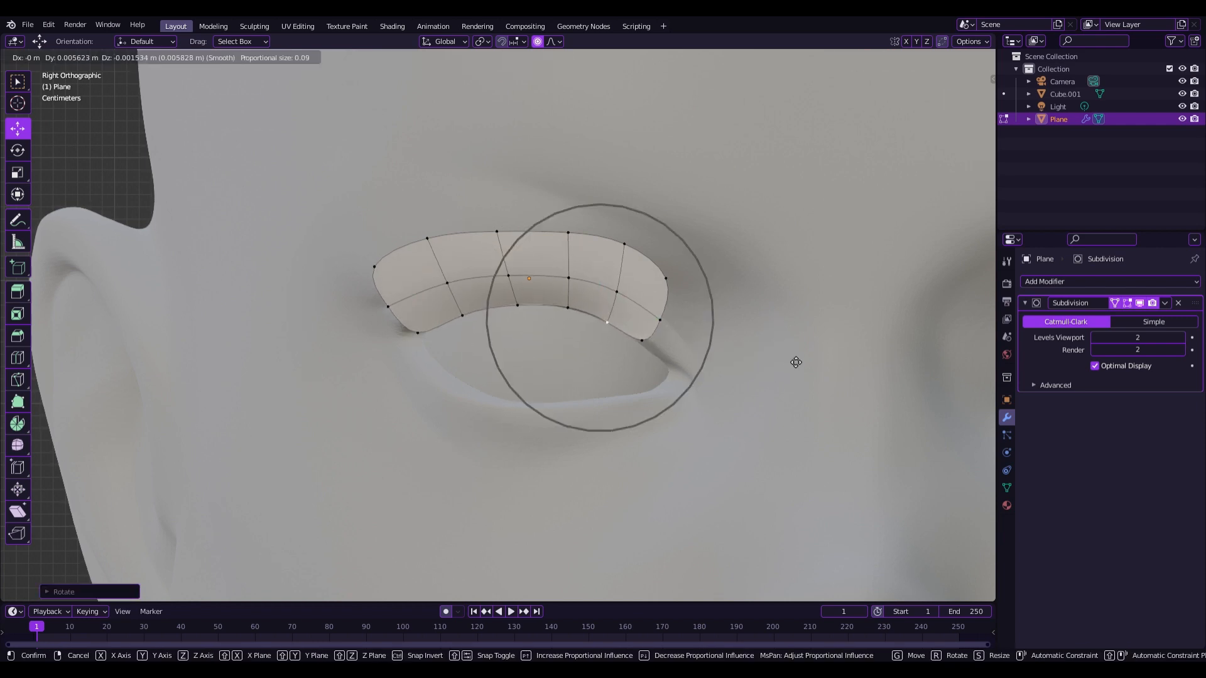
click(794, 368)
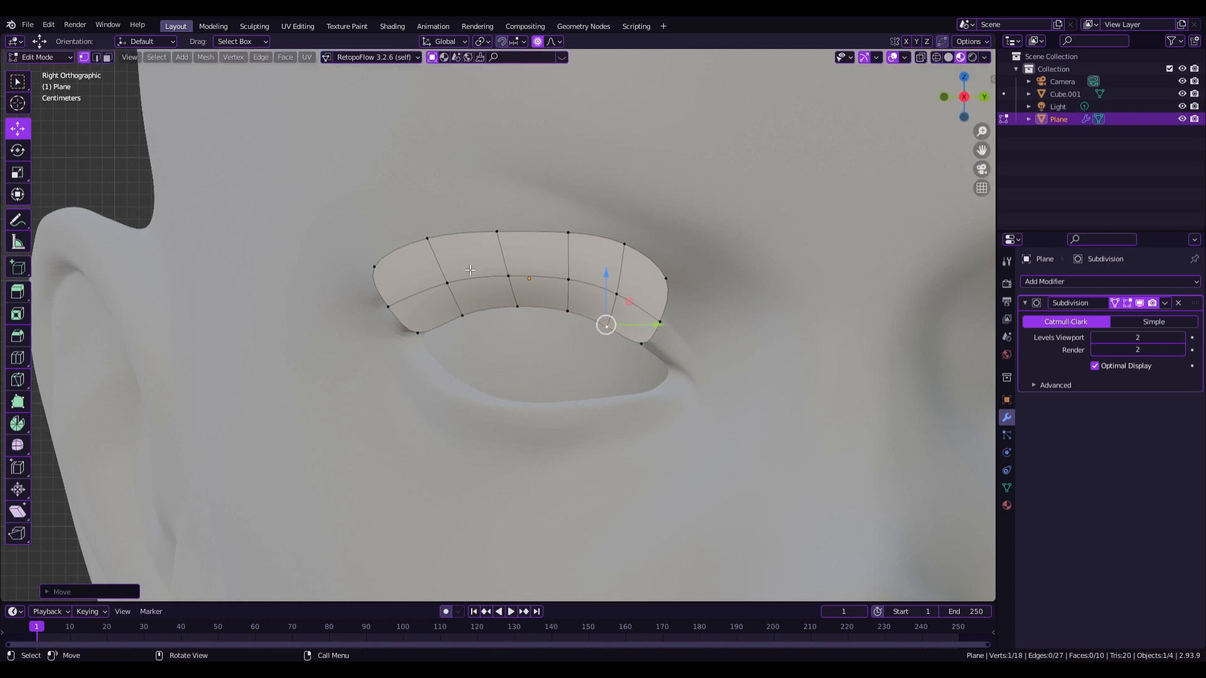
Move the second and third upper-edge vertices from the outer end up and towards the inner corner with proportional editing.
click(433, 244)
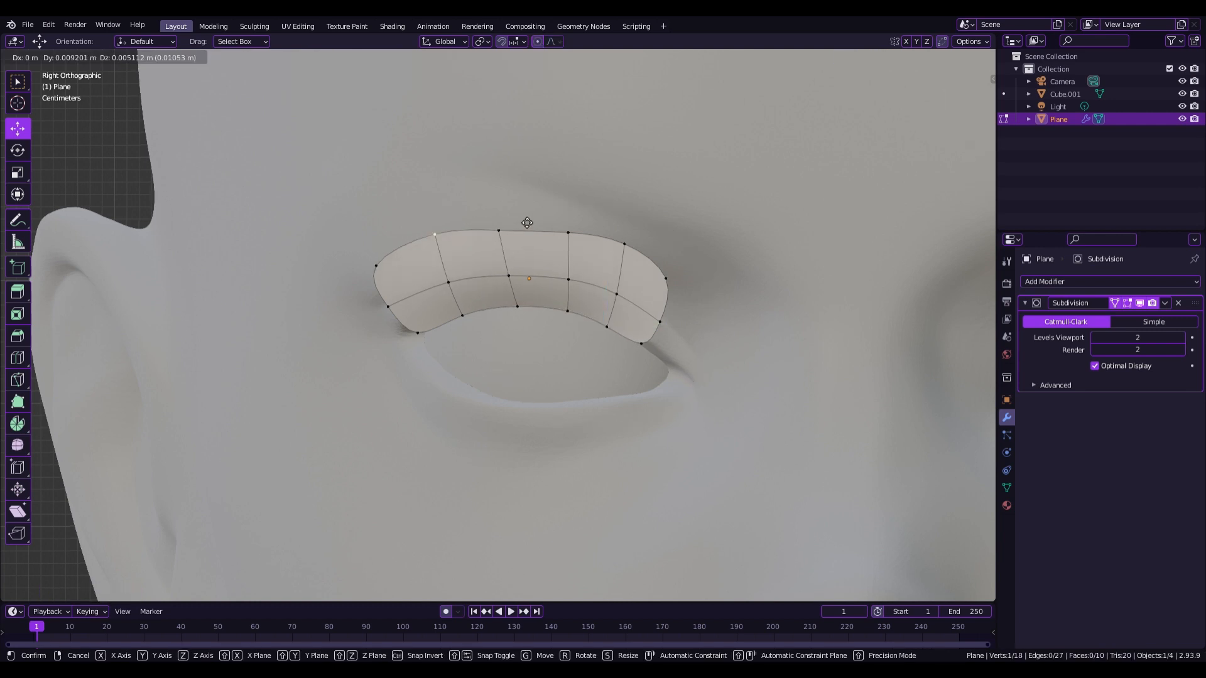
click(539, 41)
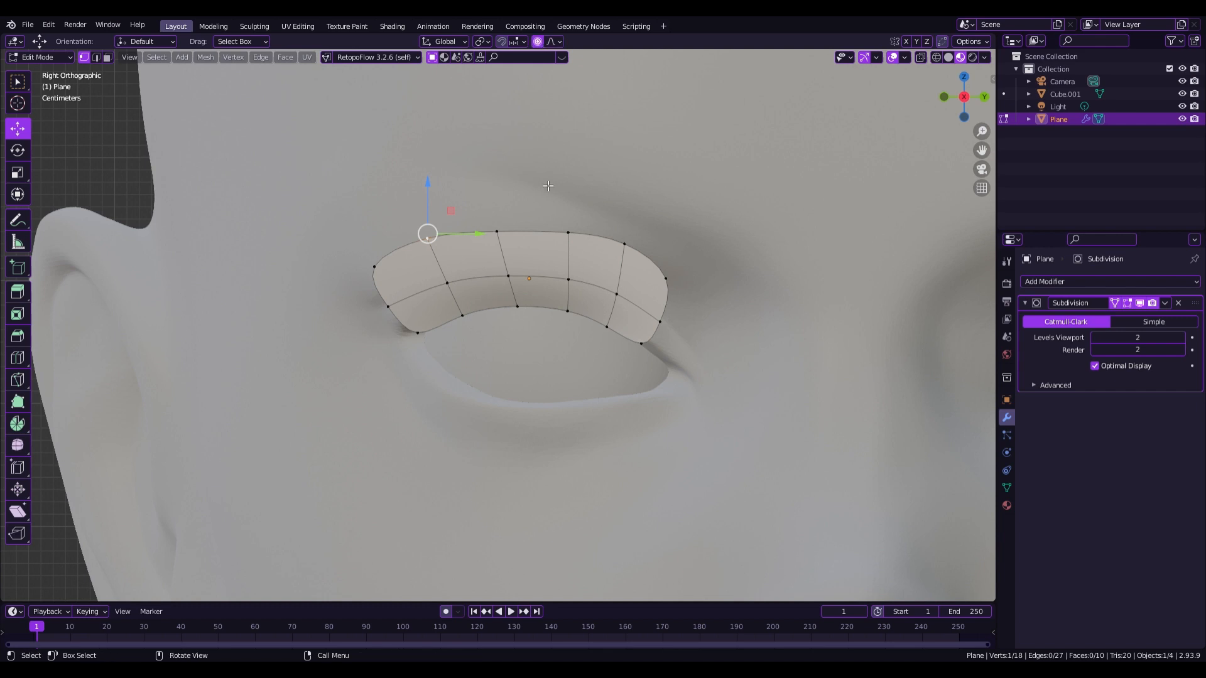
key(g)
click(560, 184)
click(512, 231)
key(g)
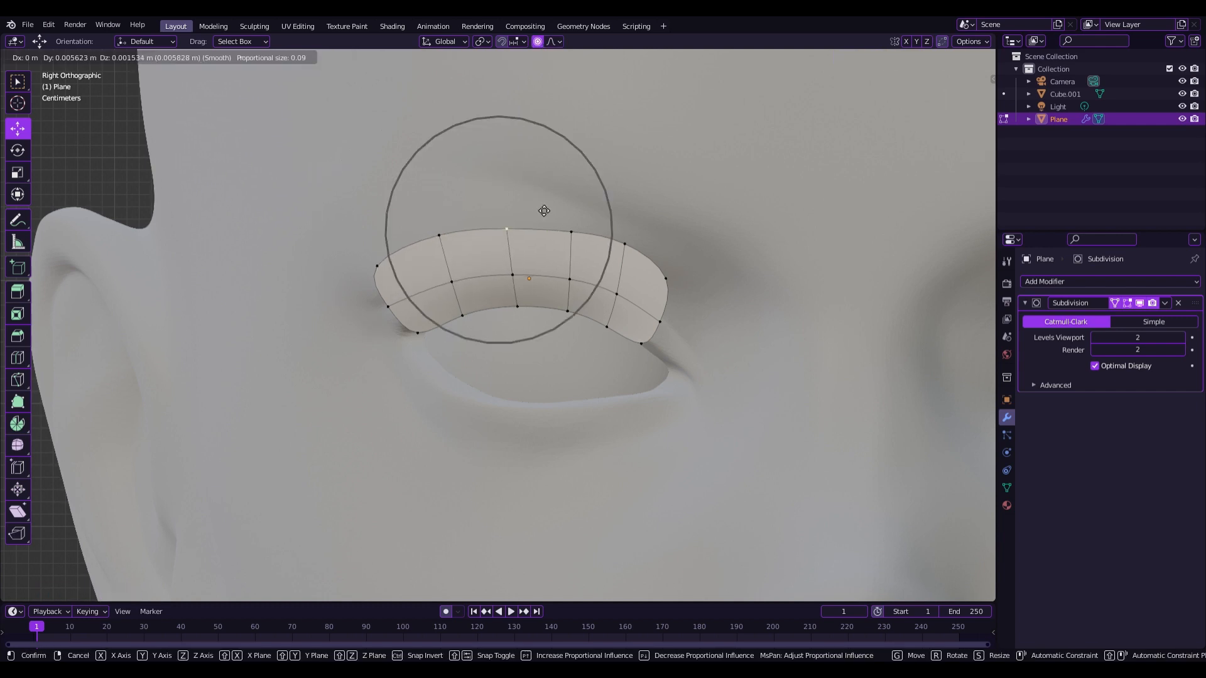
click(558, 203)
Adjust the fourth and fifth upper-edge vertices from the outer end to round the strip's upper outline.
click(579, 230)
key(g)
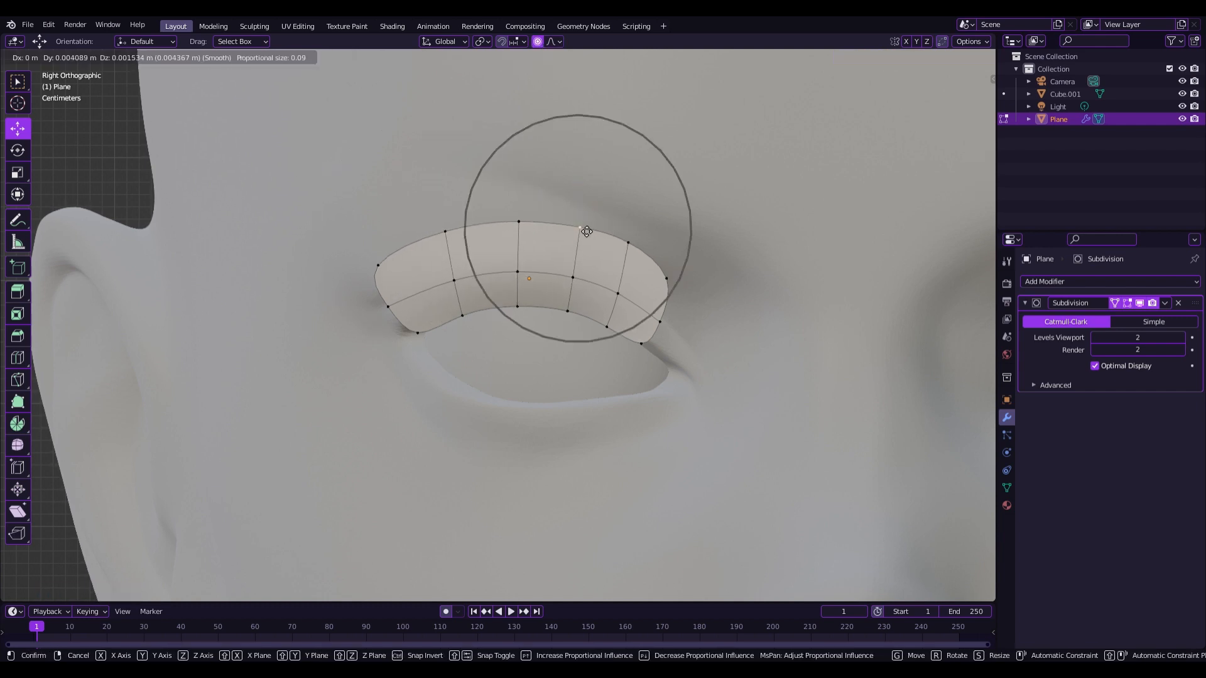
click(581, 227)
click(623, 245)
key(g)
click(708, 257)
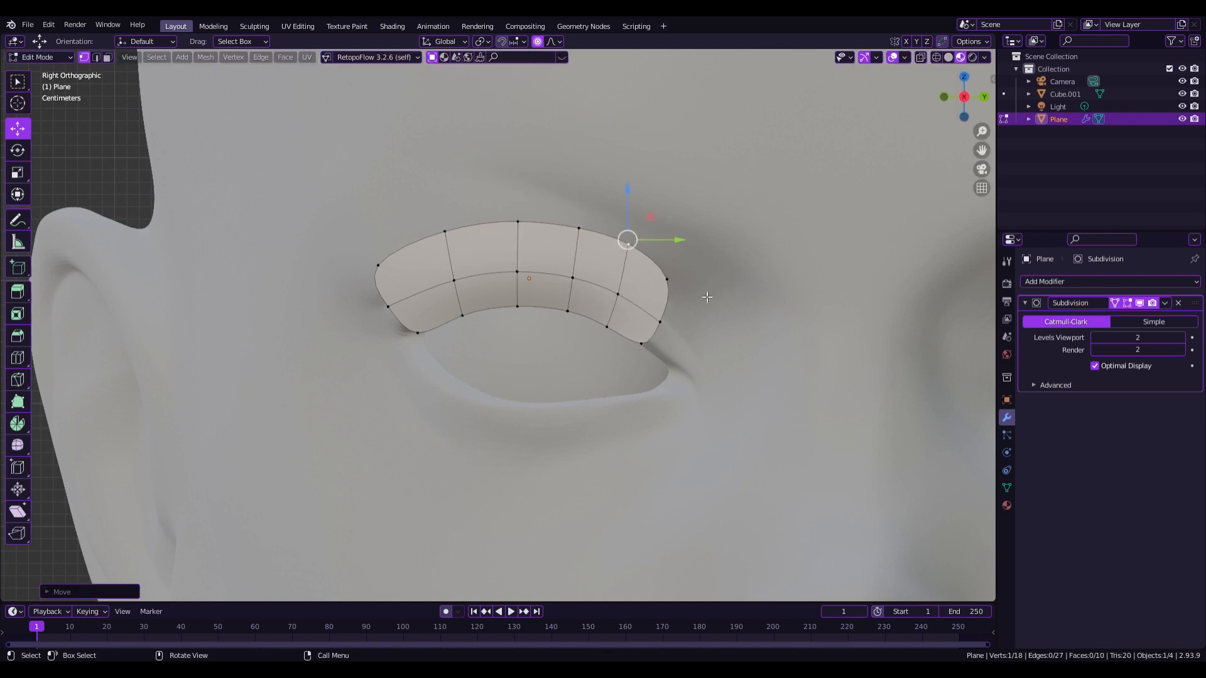
Shift the lid-side vertex of the strip's inner end slightly further towards the eye's inner corner.
click(642, 345)
key(g)
click(696, 343)
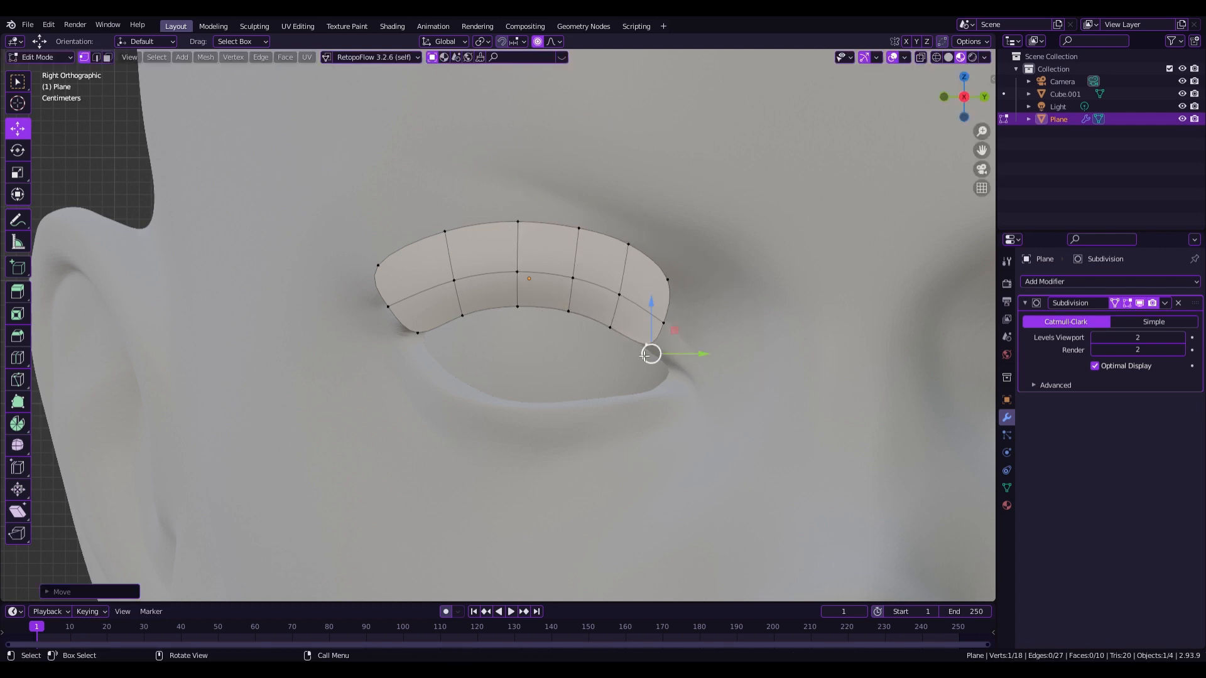
Turn off proportional editing and move the outer end's lid-side vertex back against the lid, checking it in the right view.
key(Tab)
drag(956, 94, 1110, 125)
key(Tab)
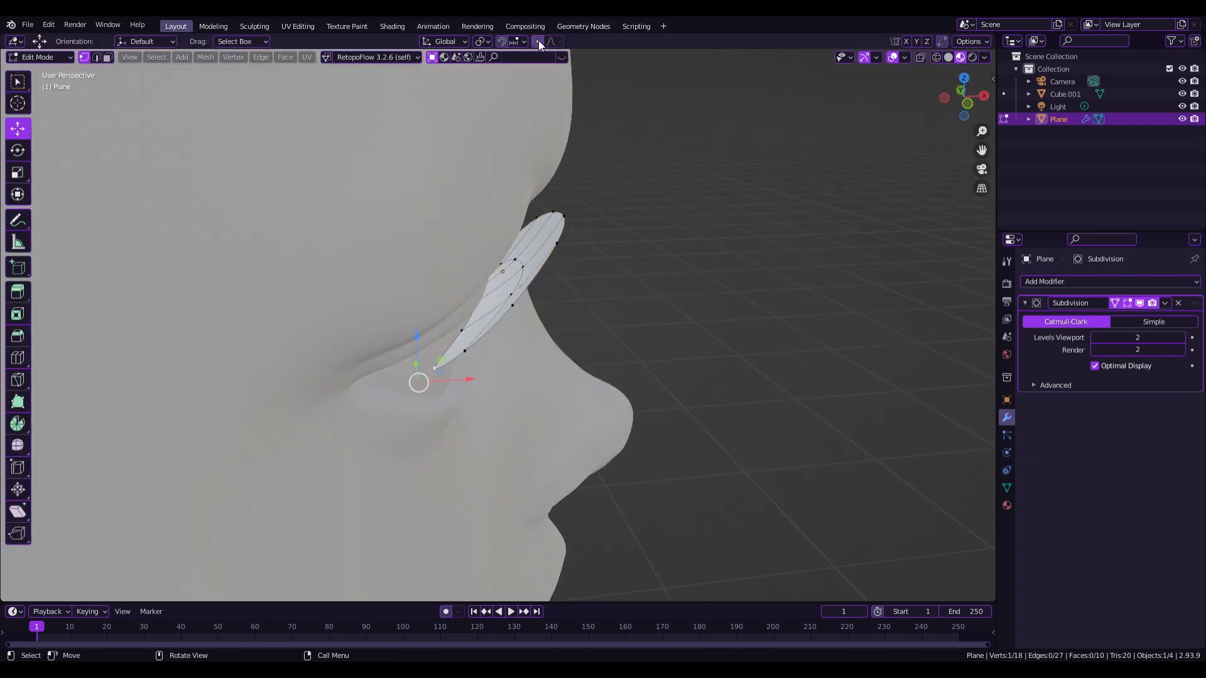
key(g)
click(442, 380)
key(g)
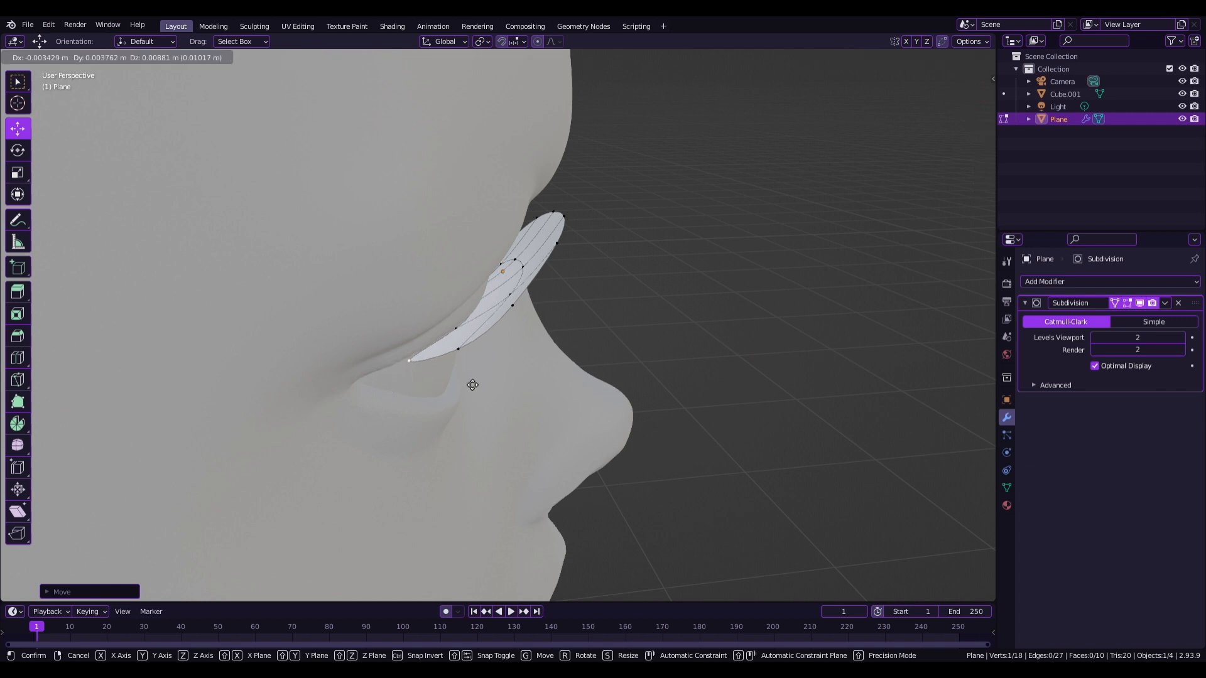
click(486, 374)
drag(961, 103, 964, 135)
click(986, 90)
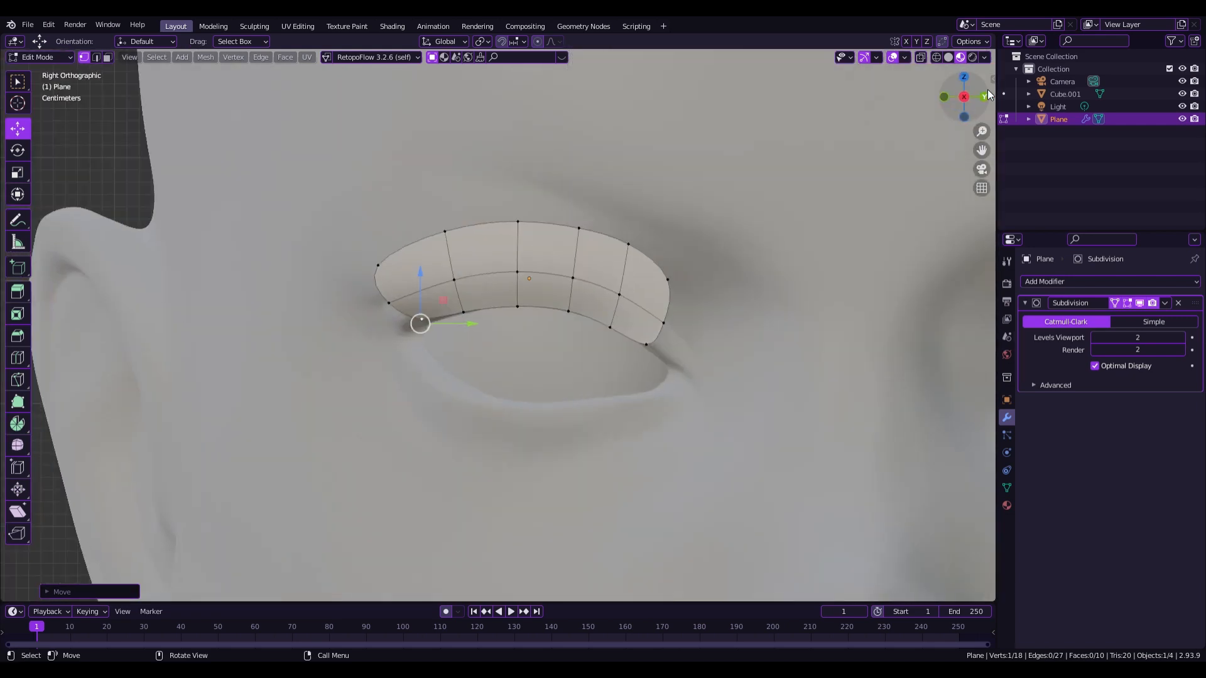
Nudge the outer end's lid-side vertex down and inwards onto the lid, and check the strip against the whole face.
key(g)
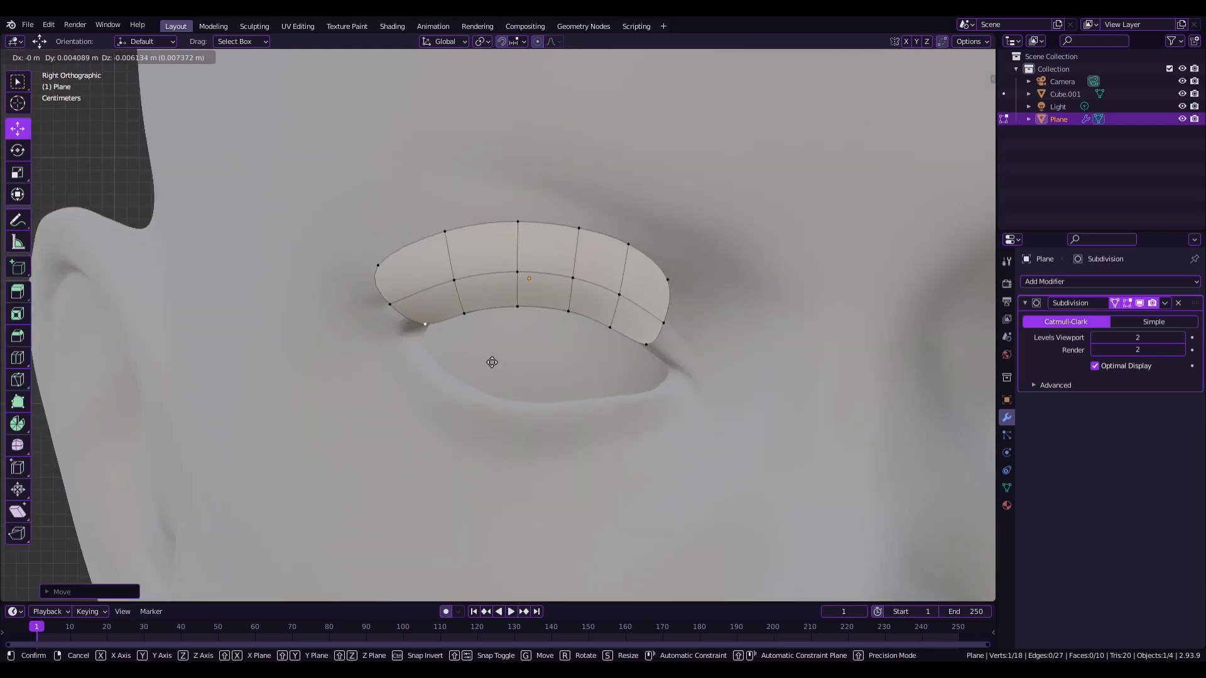
click(488, 363)
key(Tab)
scroll(568, 351, down, 6)
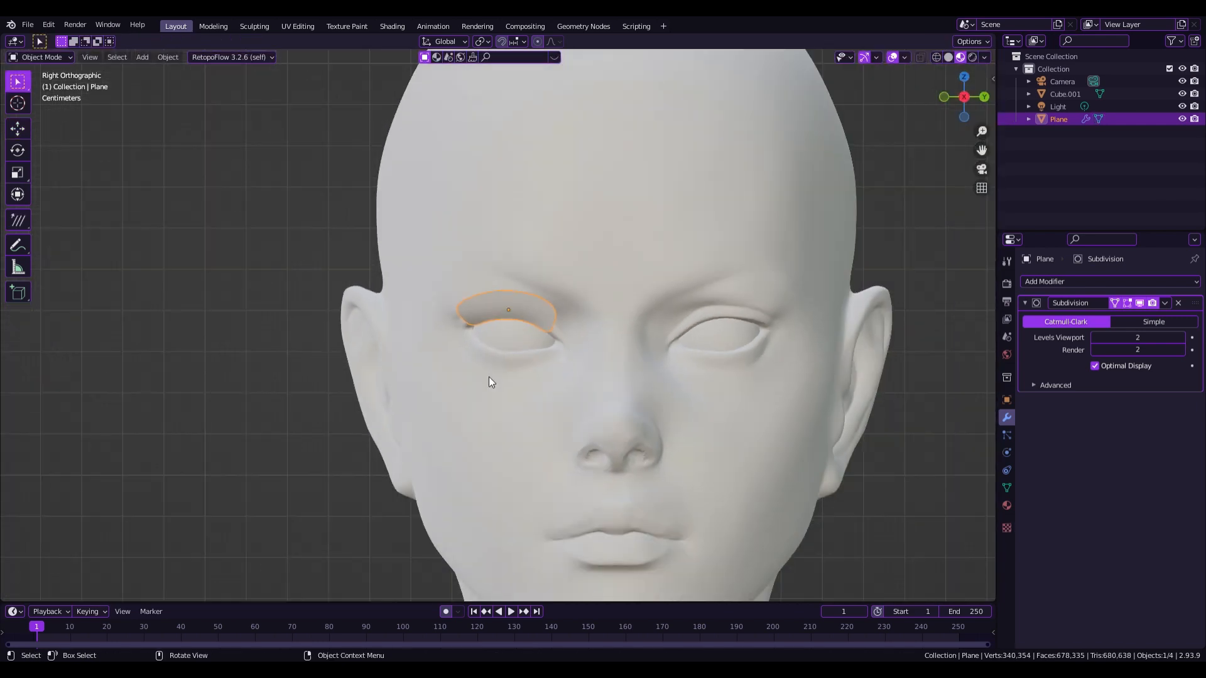
click(301, 421)
scroll(341, 431, up, 5)
Pull the upper vertex of the strip's inner end down and in towards the lid, previewing the smoothed outline.
click(568, 311)
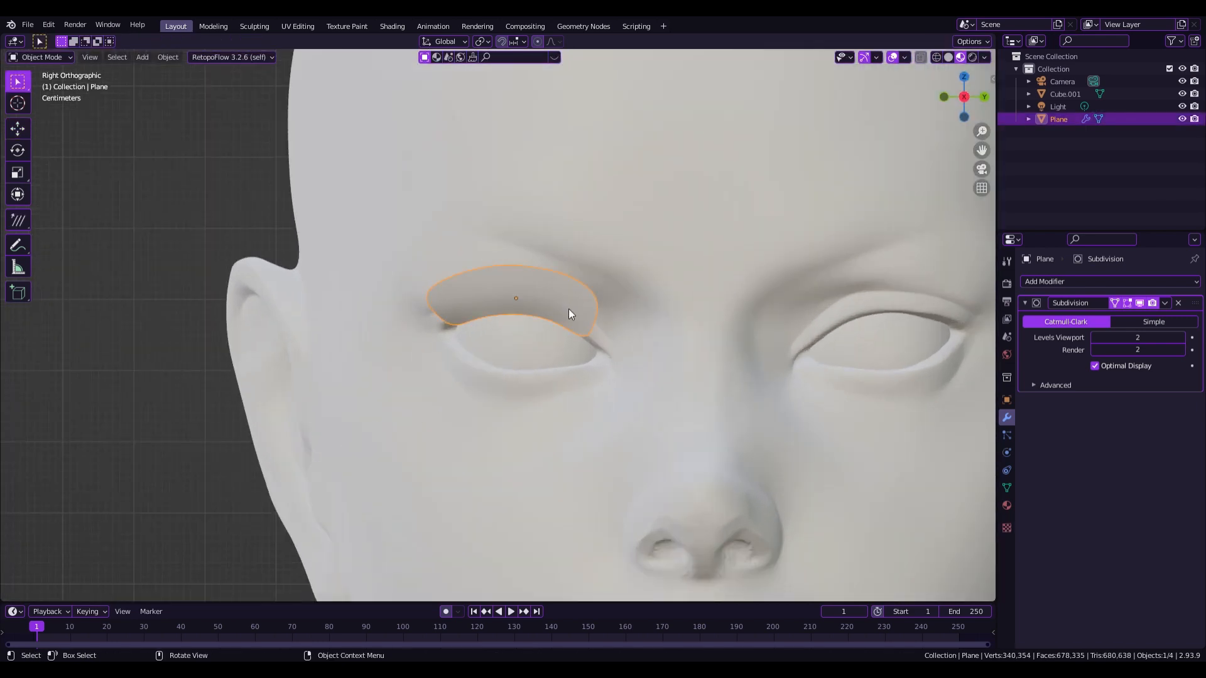
scroll(587, 327, up, 2)
key(Tab)
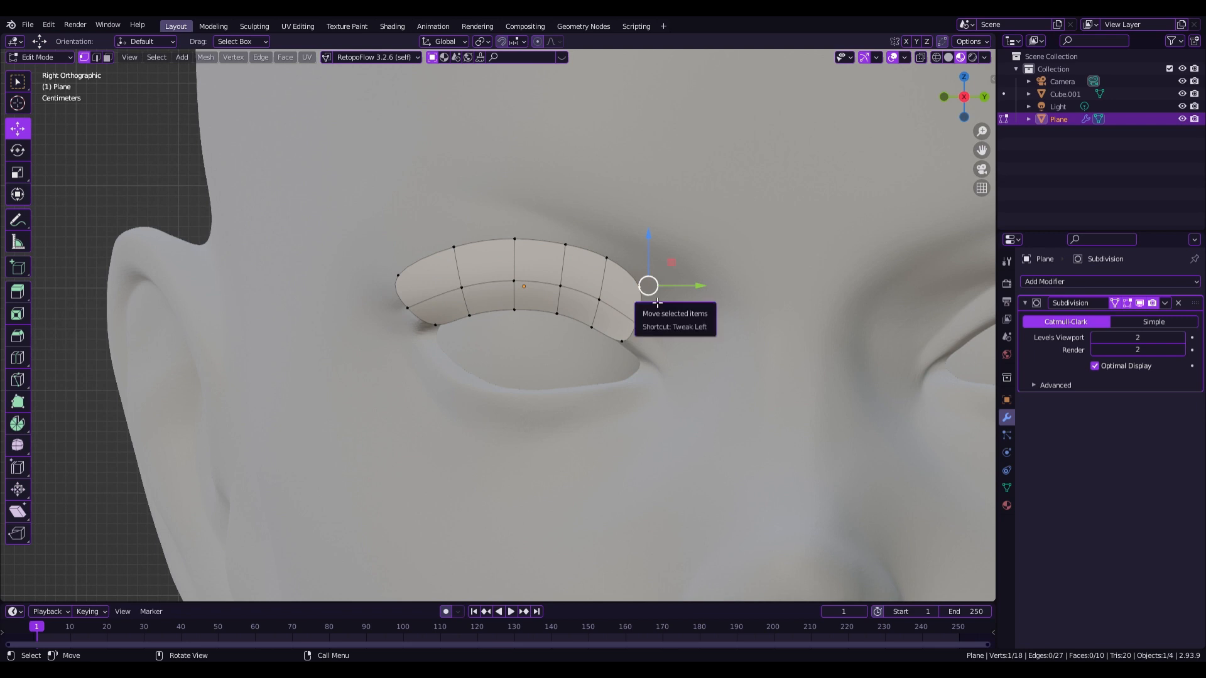
mouse_move(640, 293)
mouse_down()
mouse_move(639, 315)
mouse_move(622, 301)
mouse_up()
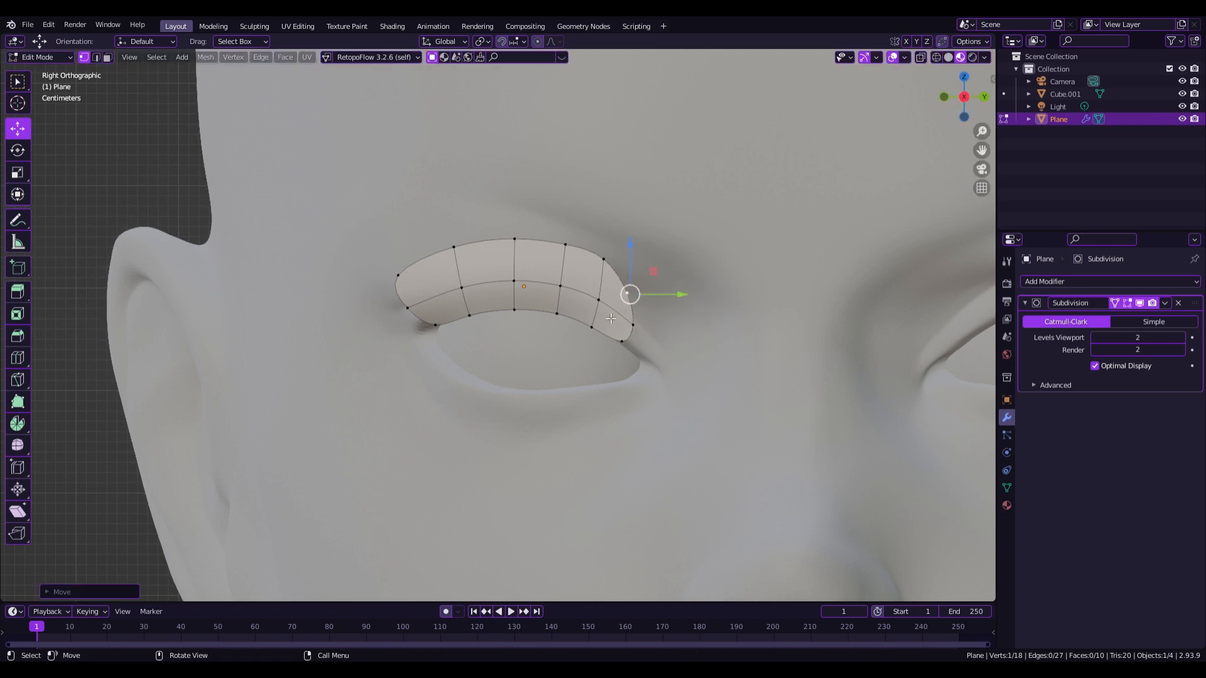
key(Tab)
key(Tab)
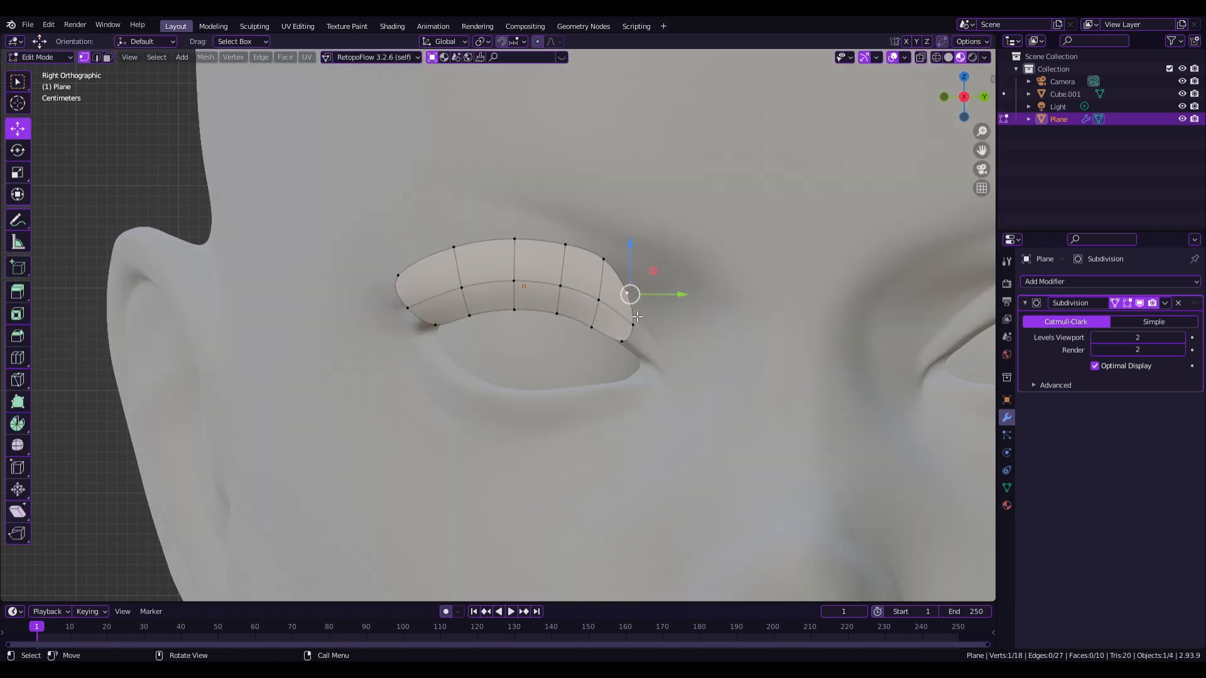
Adjust the inner end's middle vertex and extend its lid-side vertex down towards the eye's inner corner.
click(635, 326)
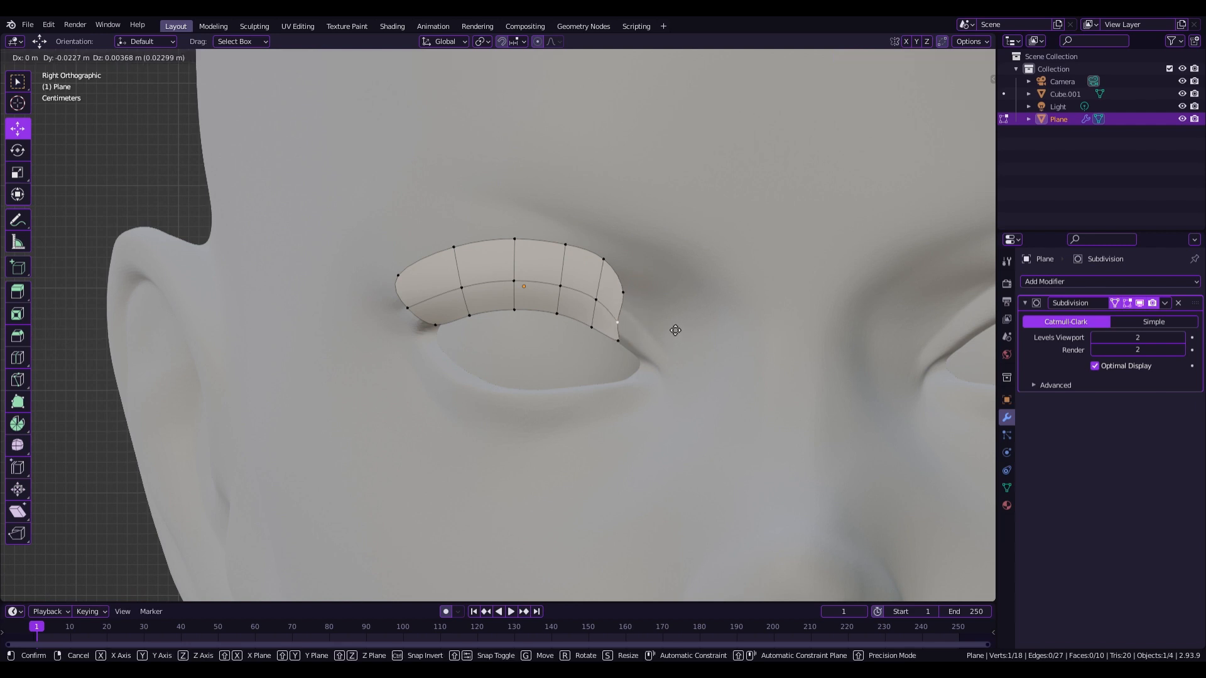
drag(698, 333, 671, 371)
key(Tab)
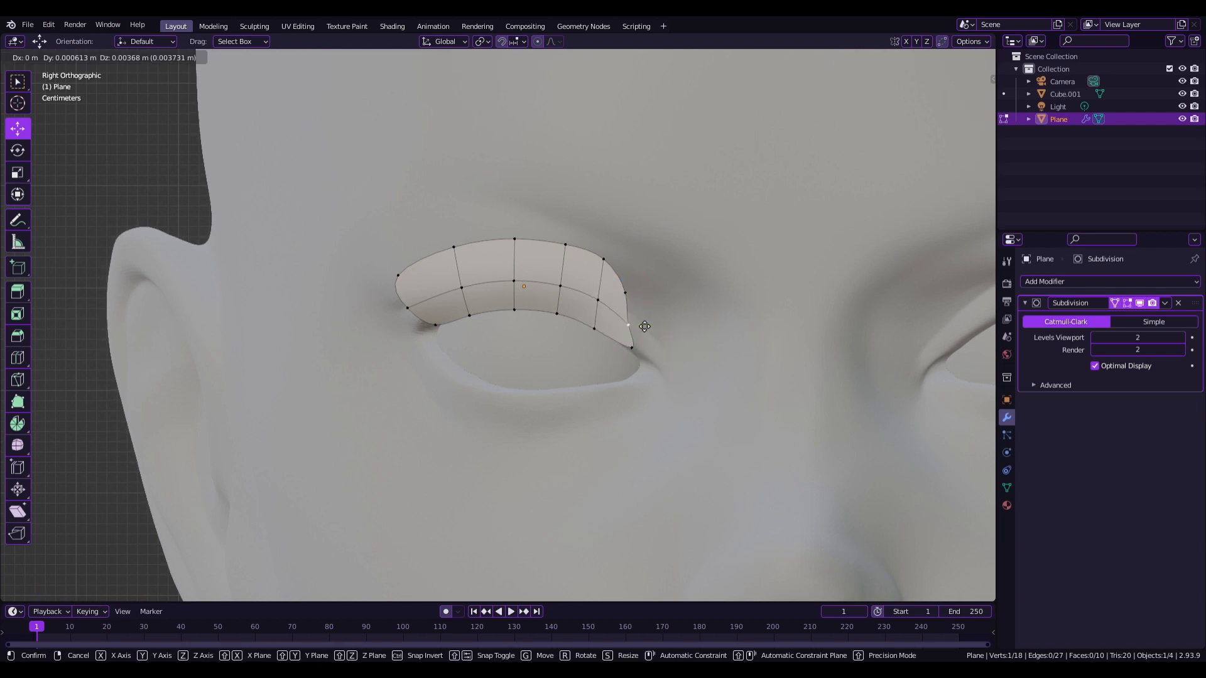
key(Tab)
drag(687, 356, 684, 365)
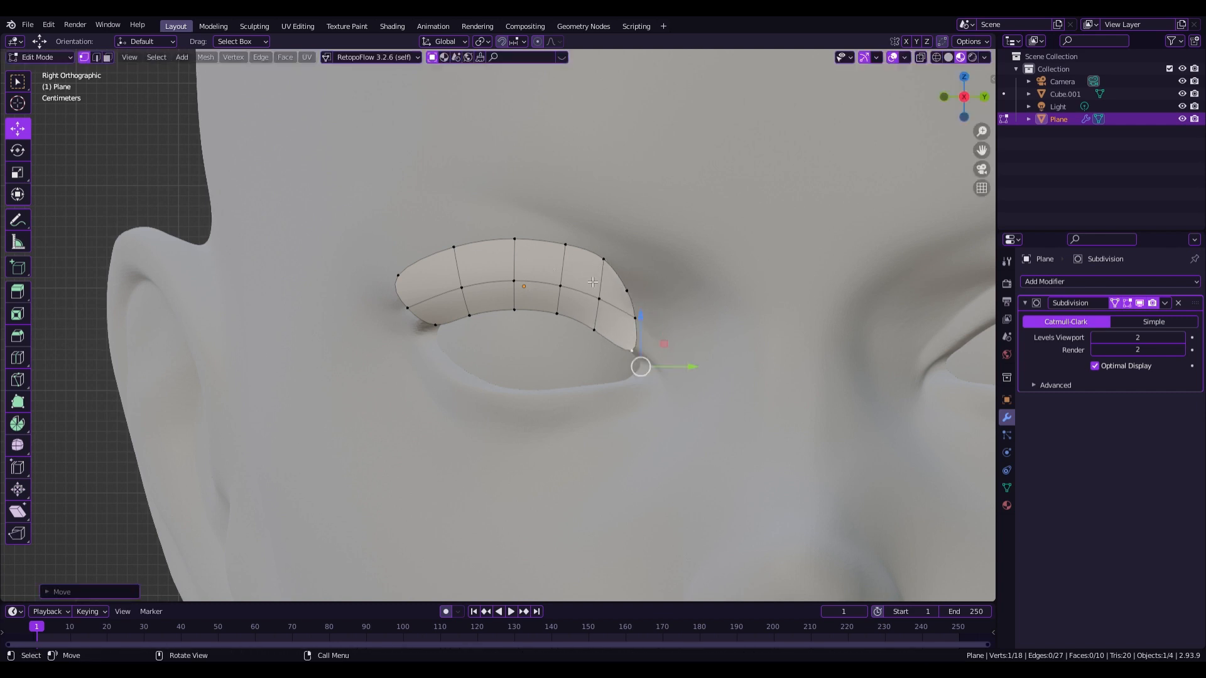
key(Tab)
scroll(670, 341, down, 5)
click(668, 359)
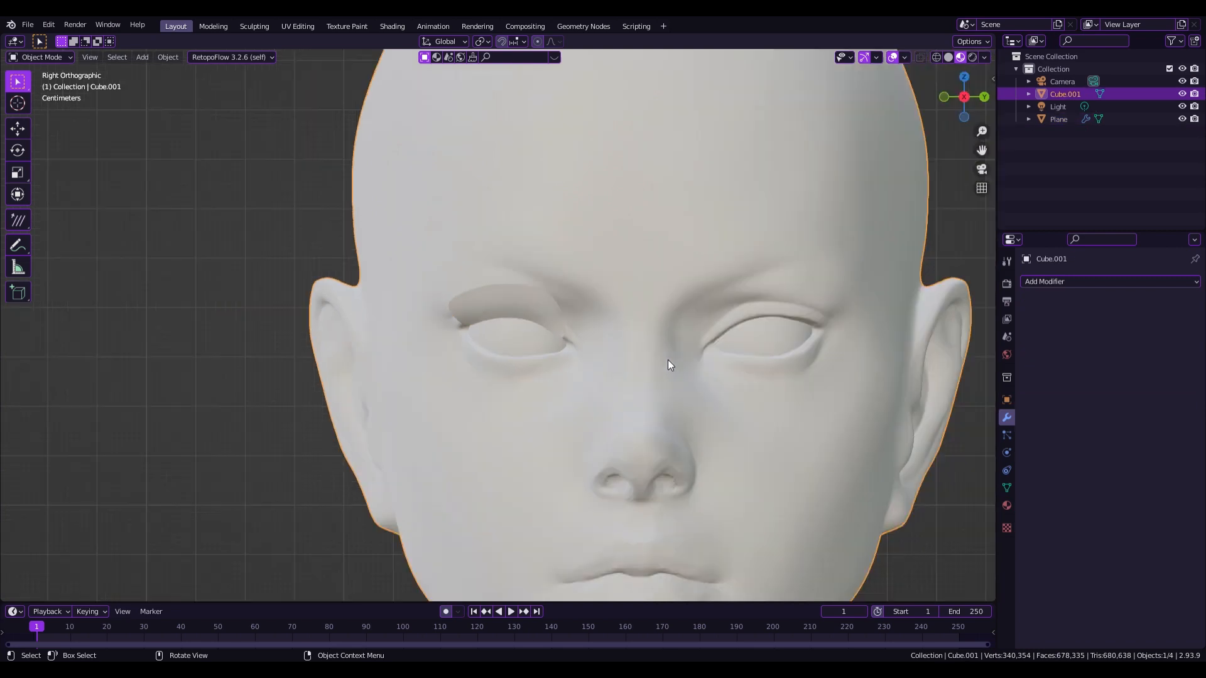
Move the three vertices of the strip's inner end together, back and up against the lid.
drag(964, 116, 949, 93)
scroll(536, 344, up, 3)
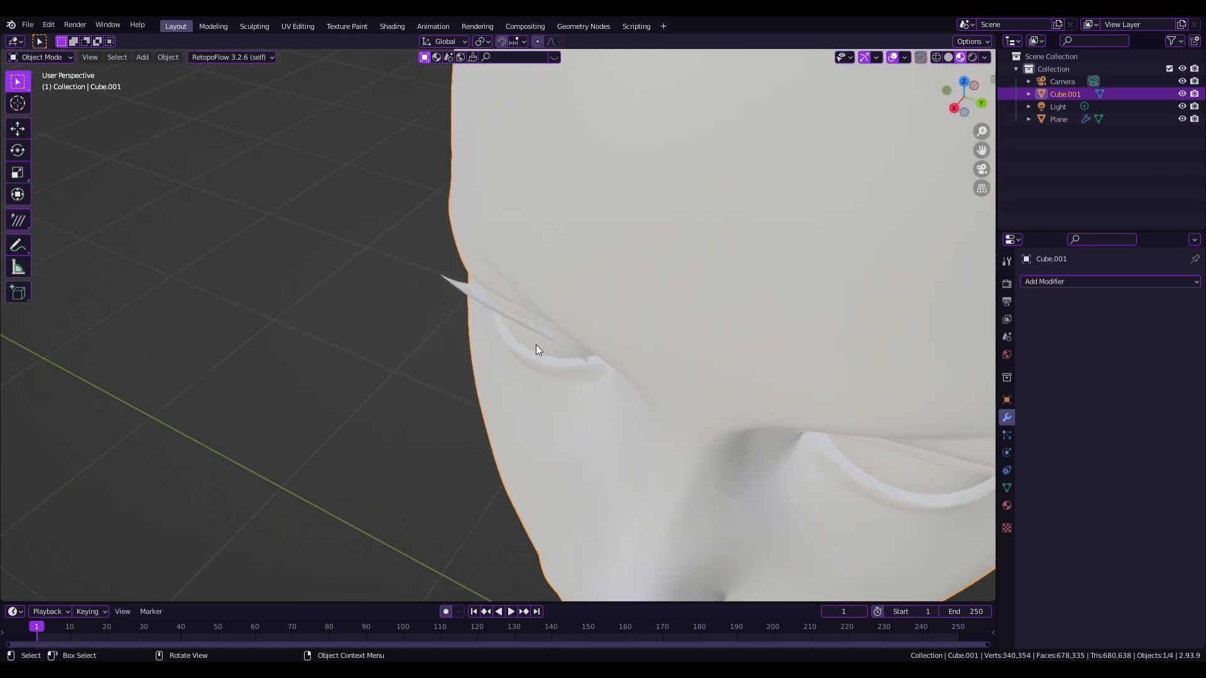
click(590, 351)
key(Tab)
key(Tab)
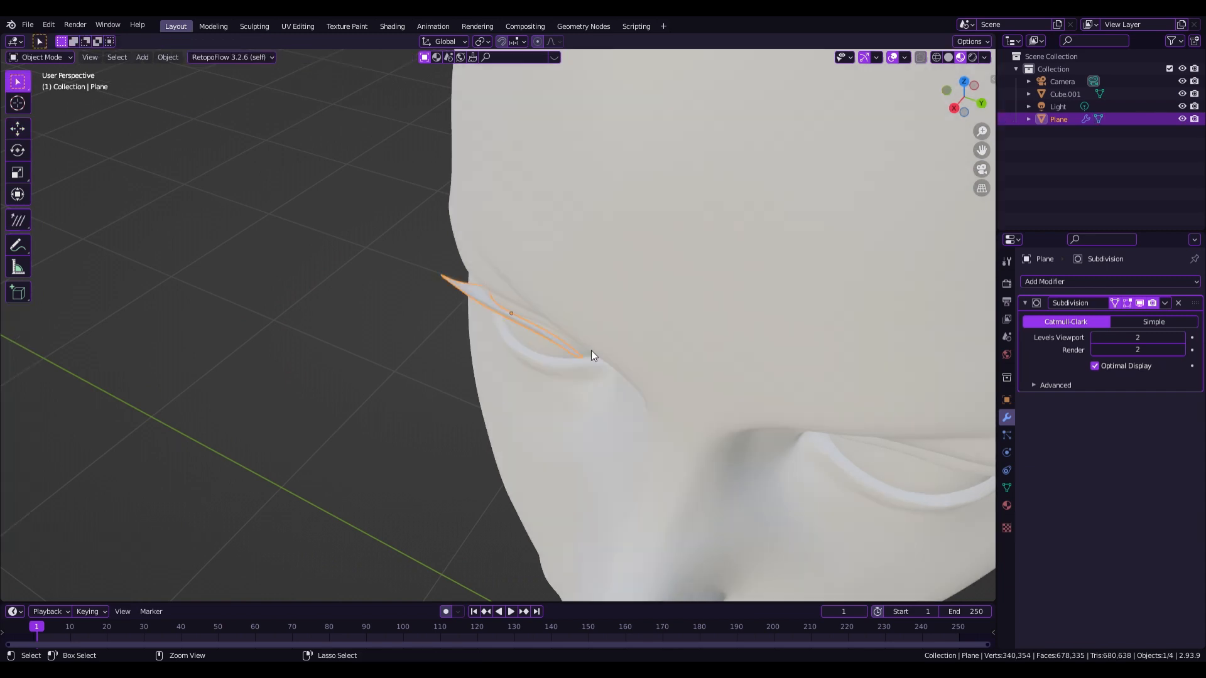
key(Tab)
shift+click(571, 355)
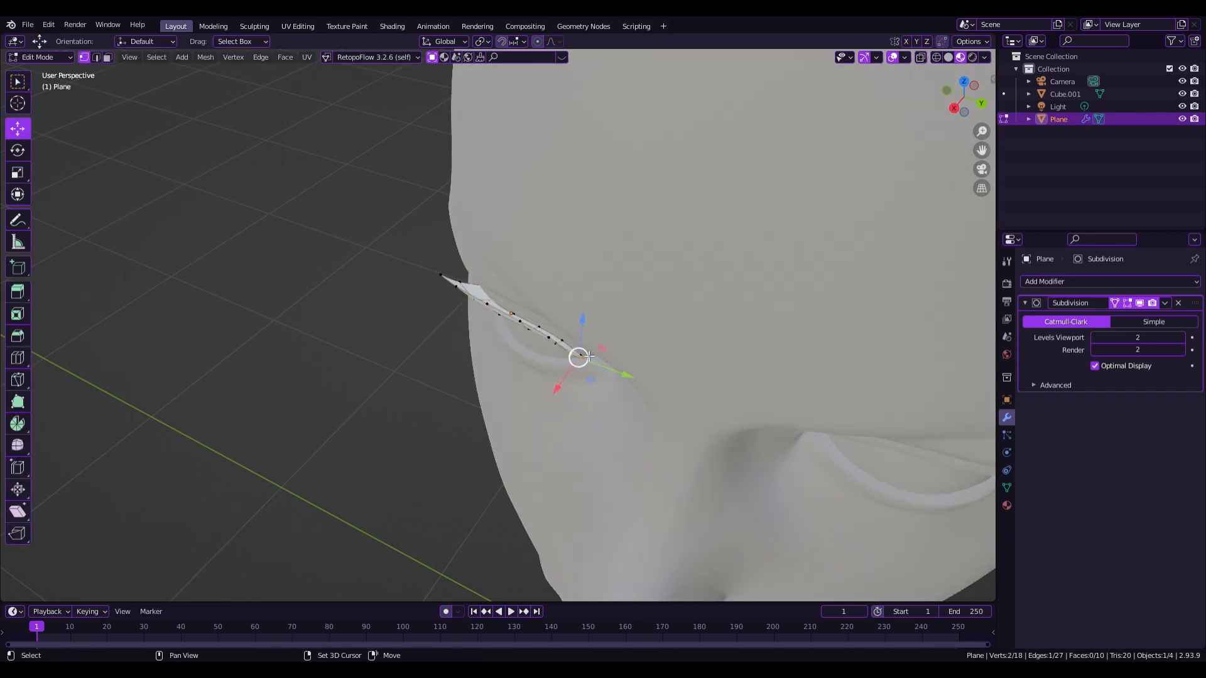
shift+click(582, 357)
key(g)
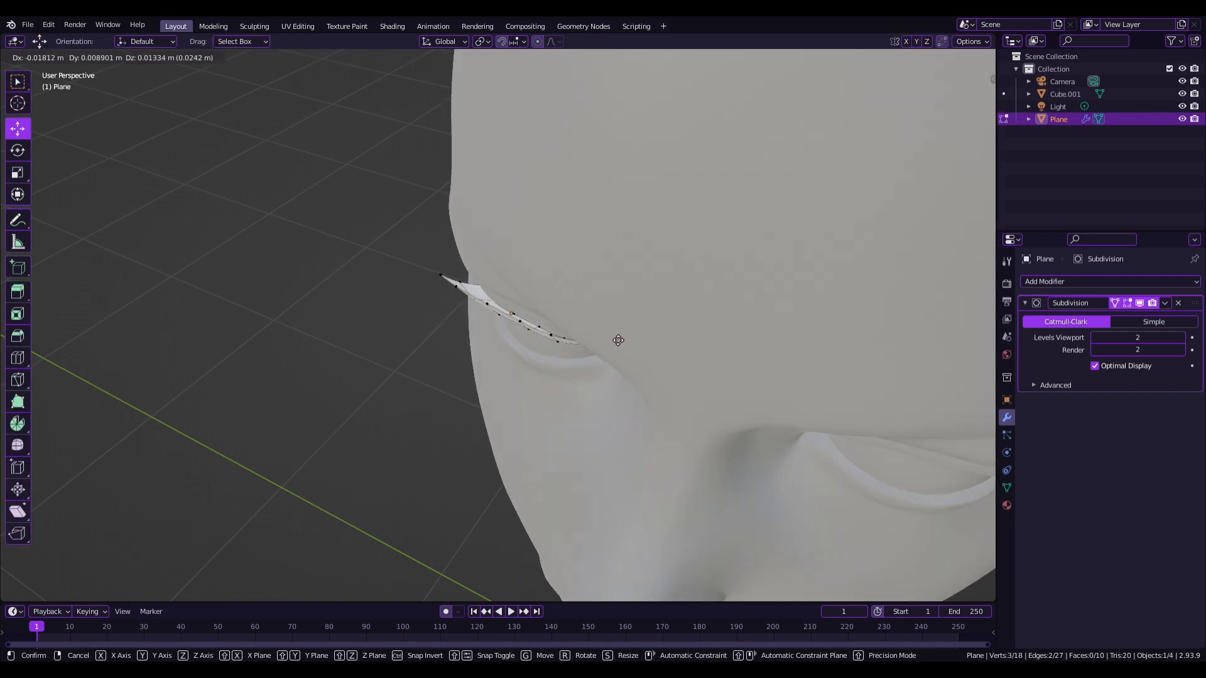
click(615, 344)
Shift the whole strip slightly towards the outer corner and rotate it to sit along the upper lid in the right view.
click(565, 341)
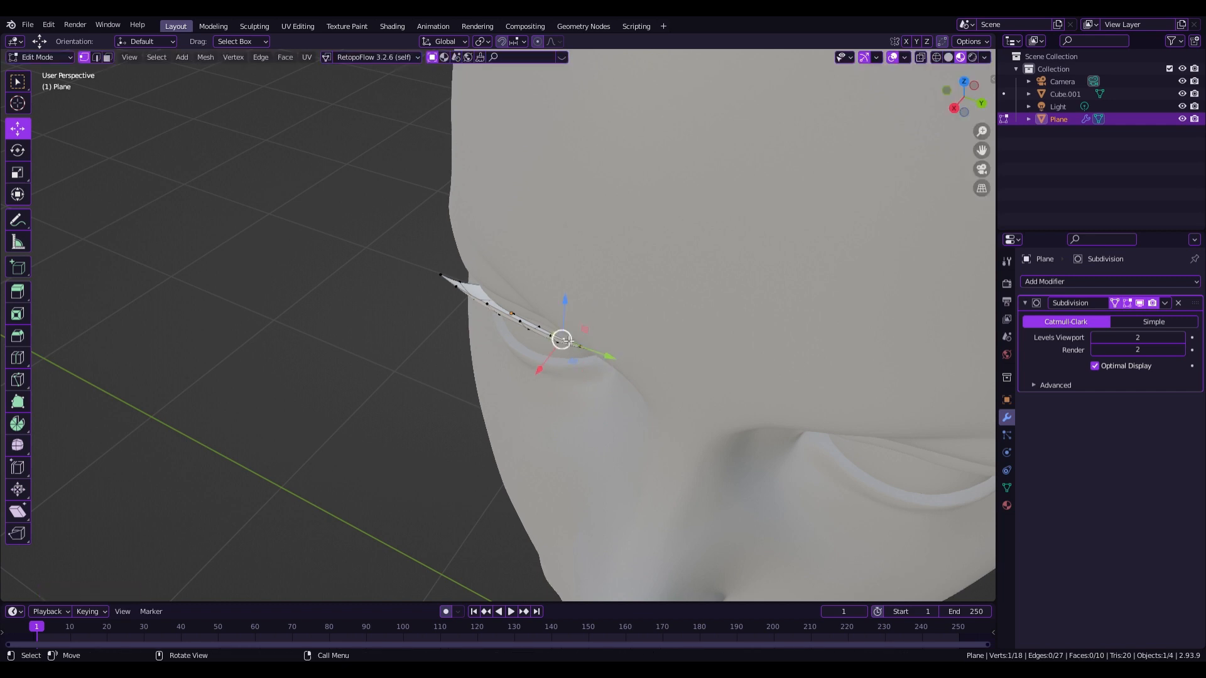
click(956, 107)
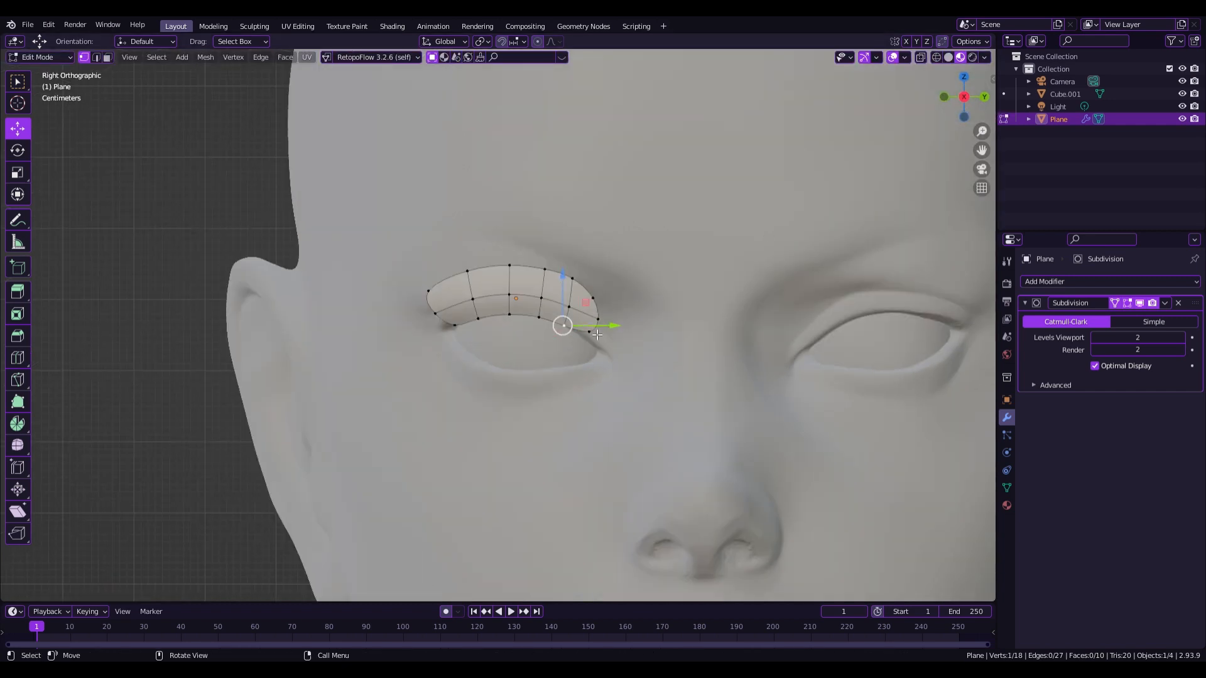
key(Tab)
key(Tab)
key(a)
drag(572, 308, 567, 307)
key(r)
click(643, 288)
key(Tab)
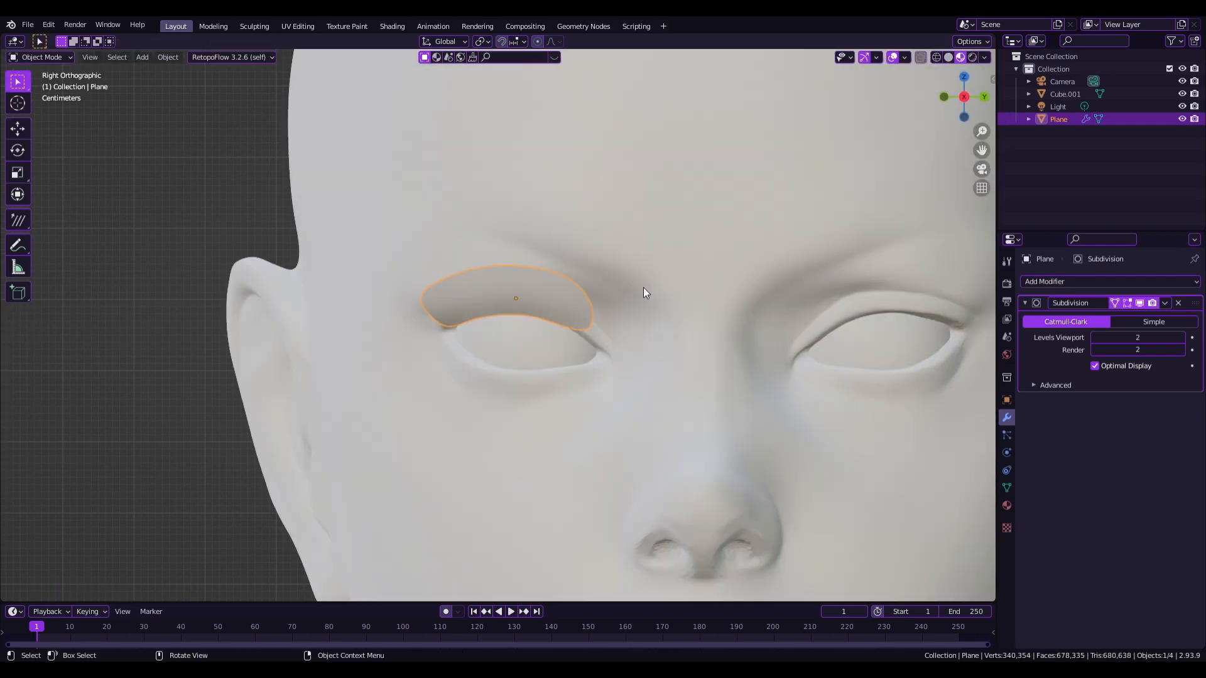
click(643, 288)
scroll(643, 287, down, 4)
scroll(609, 330, up, 3)
Move the lid-side vertices near the strip's inner half back against the lid, working from the outer side of the face.
click(574, 303)
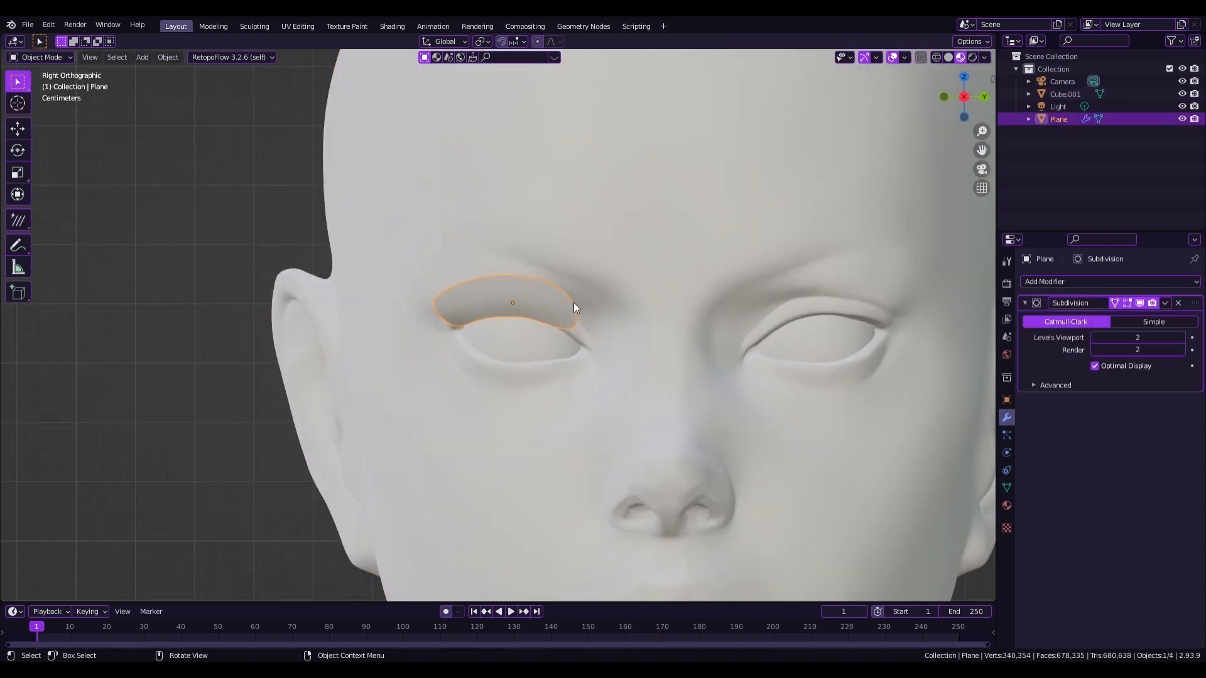
scroll(637, 300, up, 2)
key(Tab)
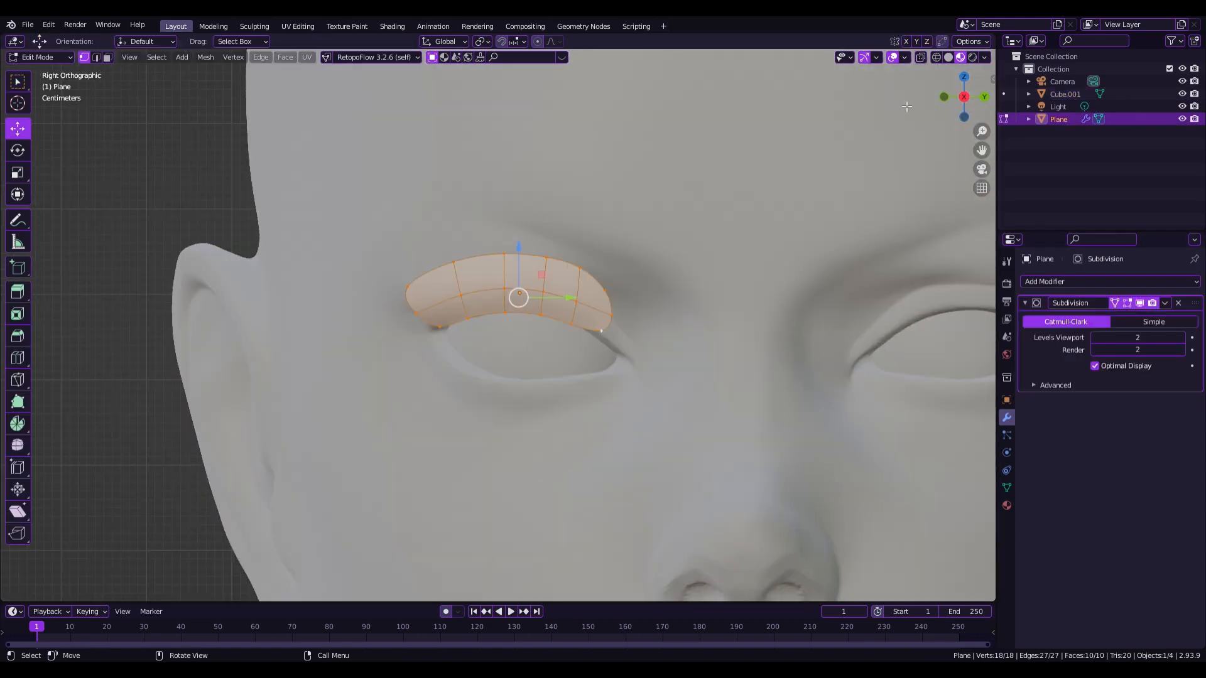
drag(963, 95, 596, 109)
click(532, 282)
key(g)
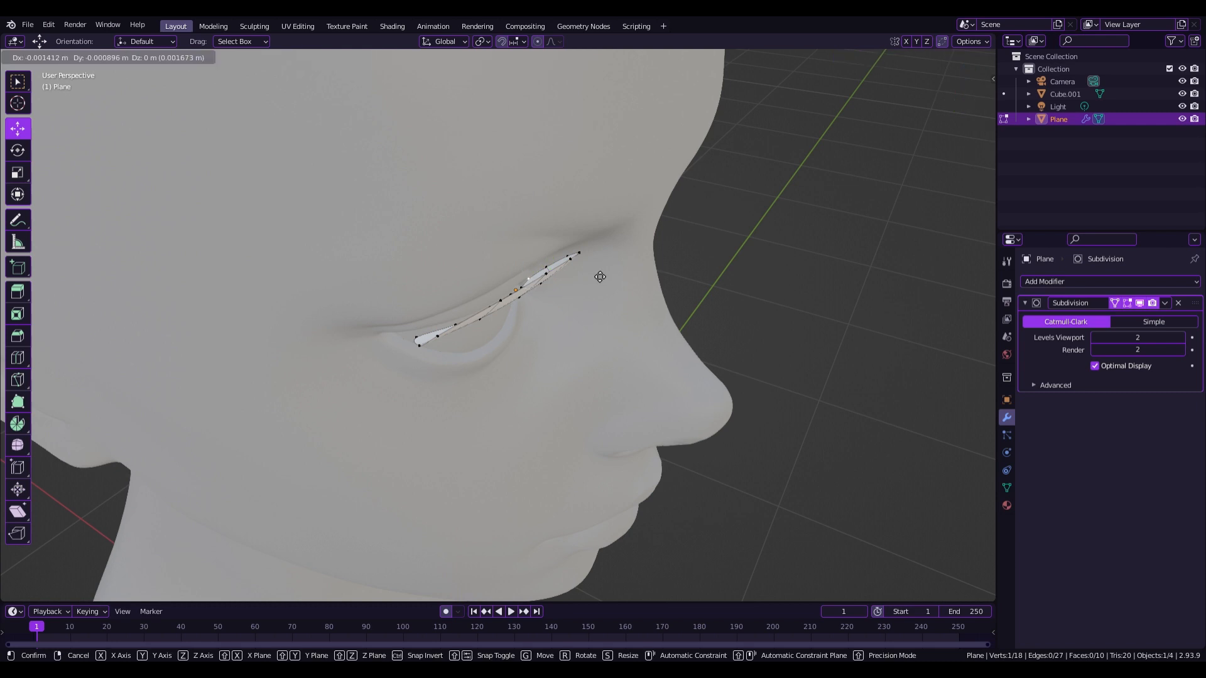
click(586, 282)
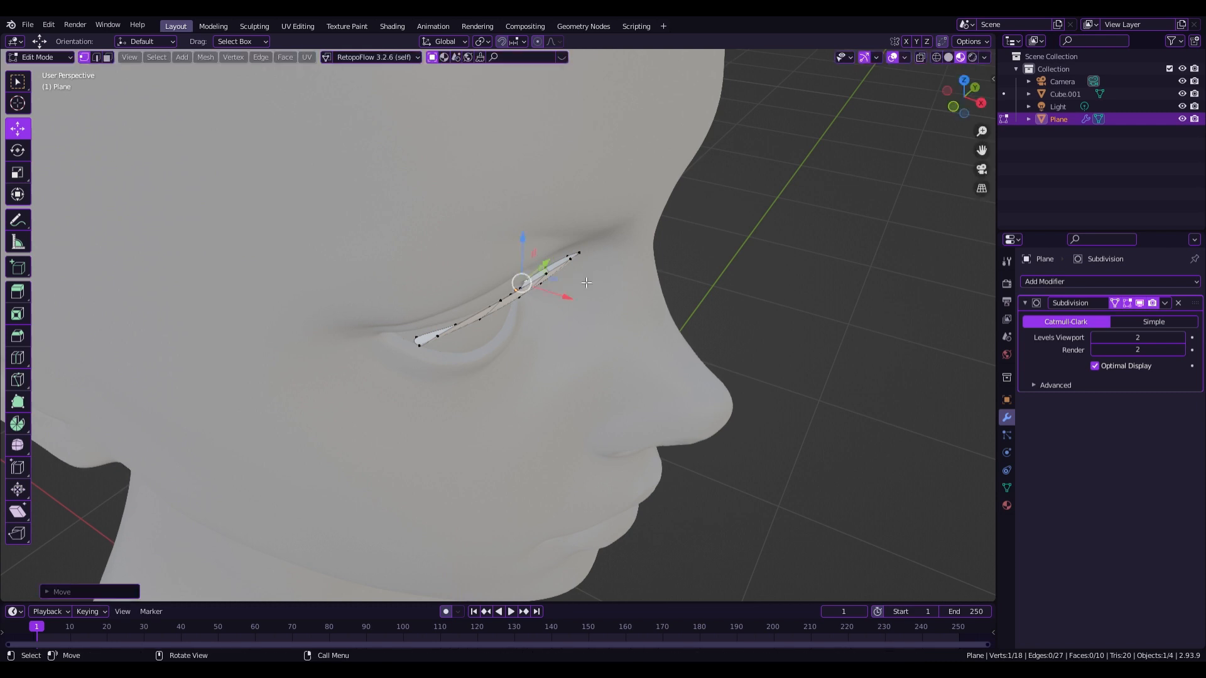
drag(522, 284, 550, 299)
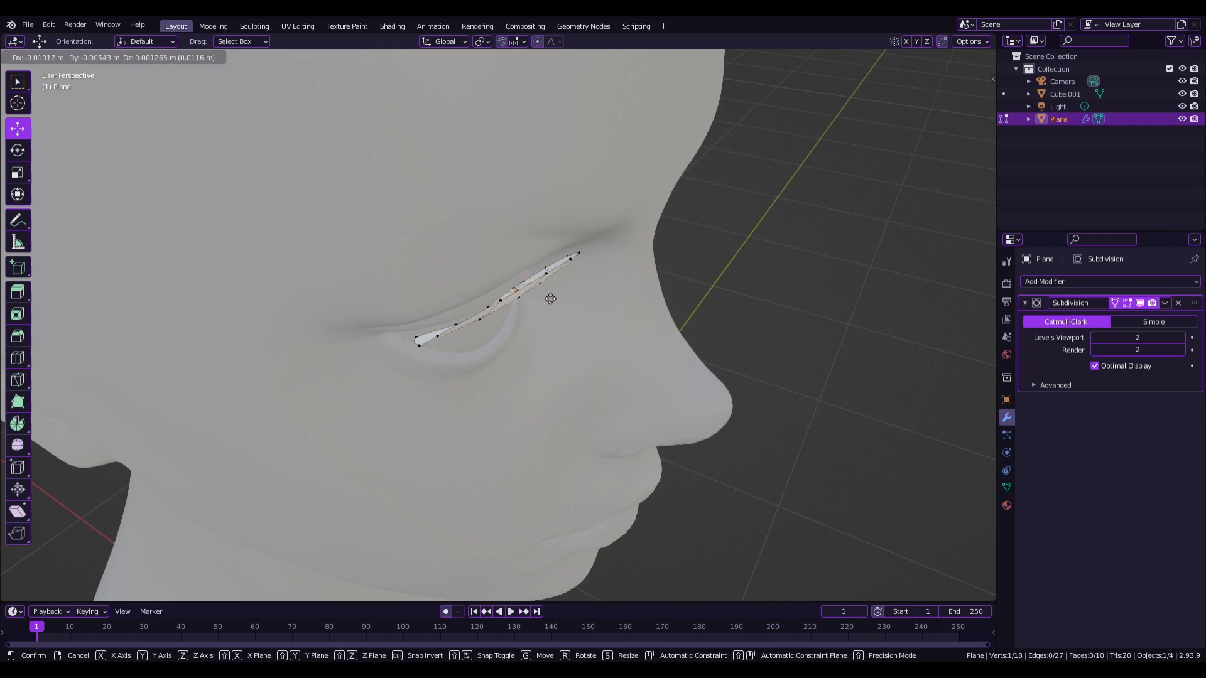
click(553, 300)
Fine-tune the lid-side vertices from the strip's middle to its outer half so they hug the eyelid.
key(g)
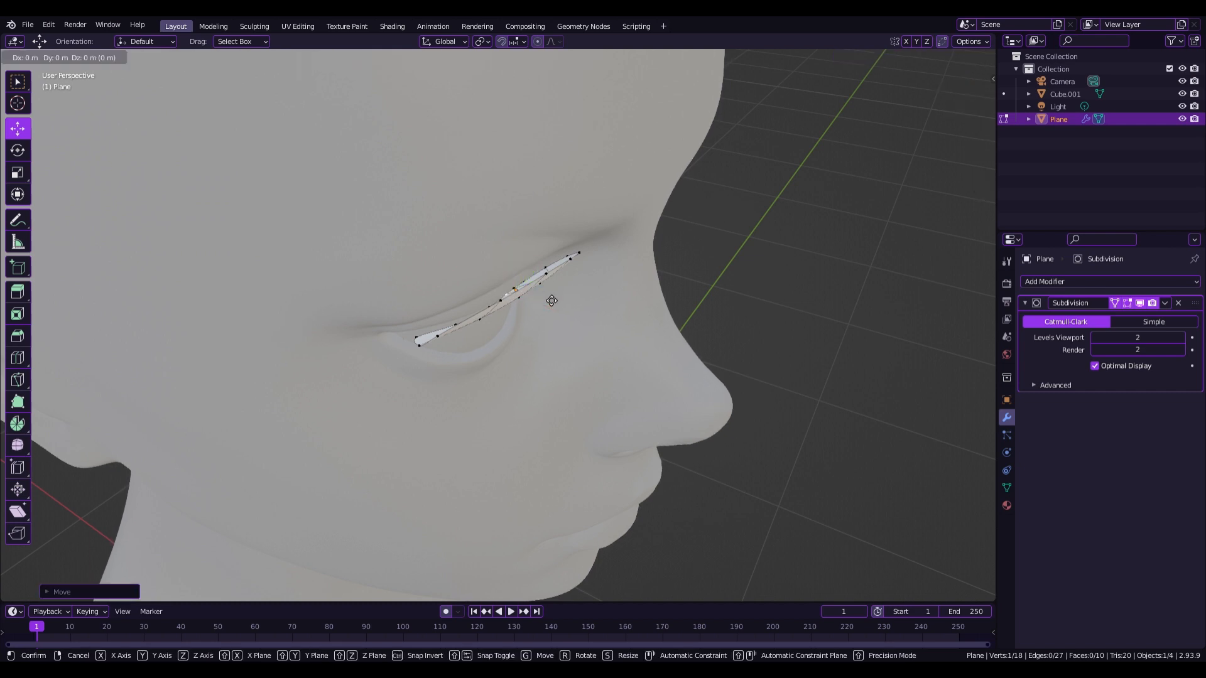
click(552, 301)
key(g)
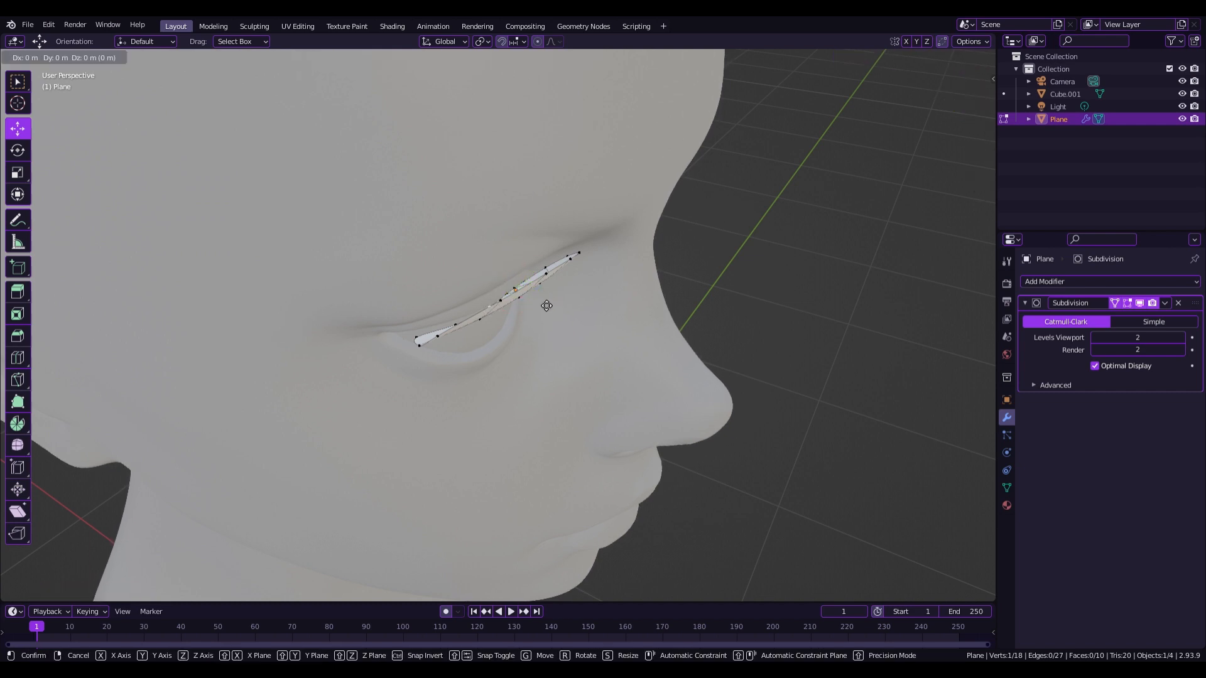
click(544, 303)
key(g)
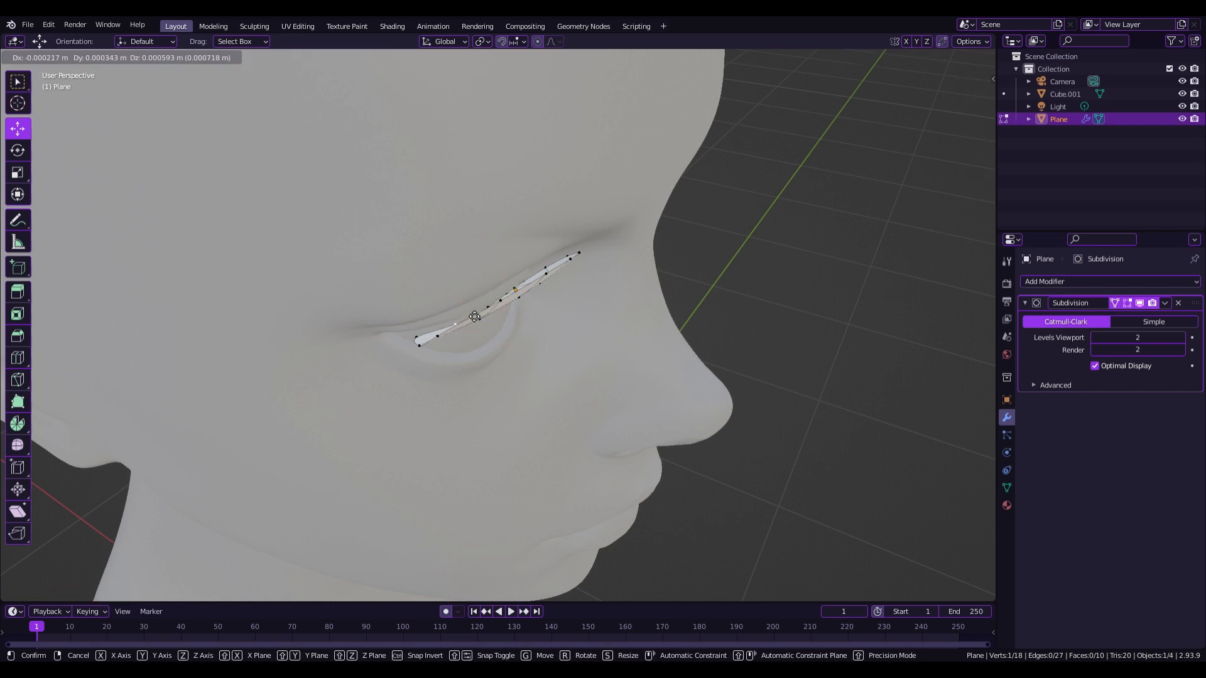
click(472, 312)
click(494, 313)
key(g)
click(500, 316)
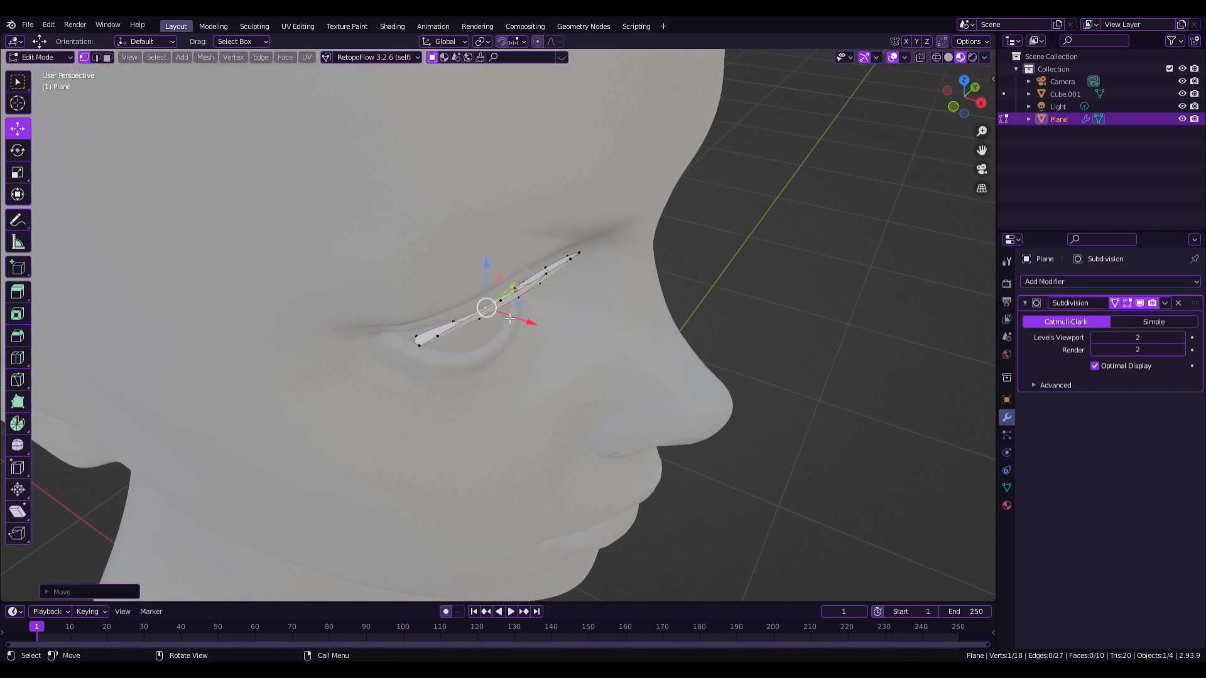
Raise the upper vertex of the strip's outer end towards the lid crease.
click(454, 322)
key(g)
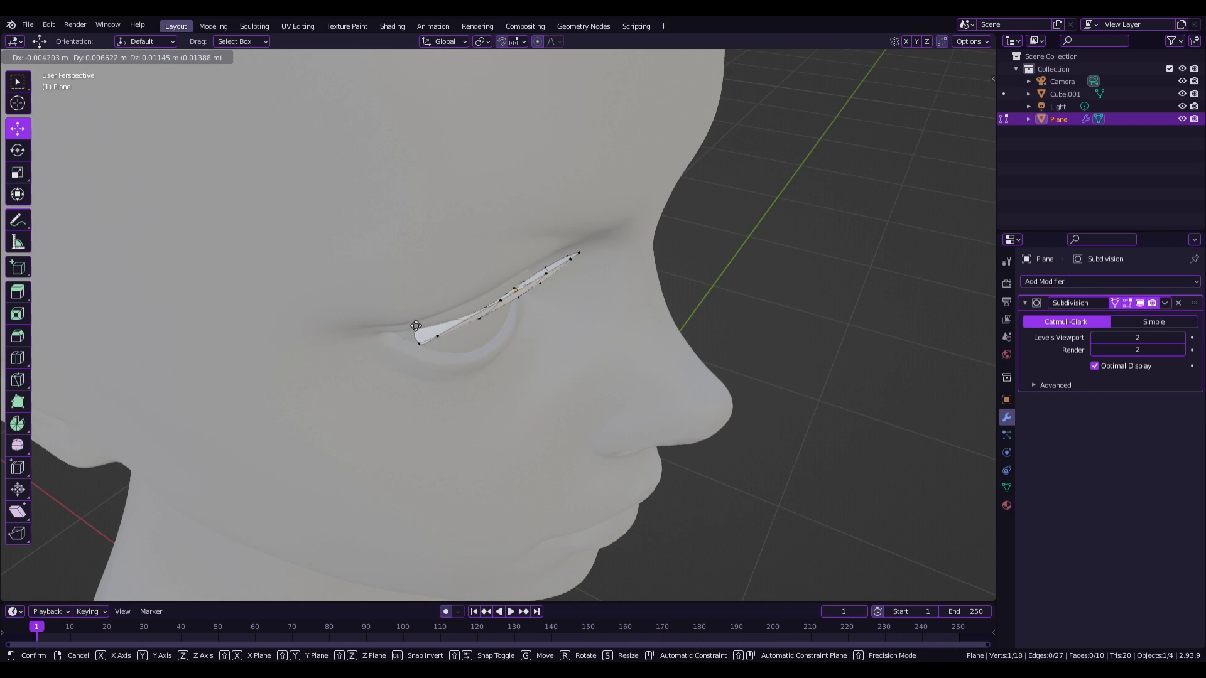
click(416, 326)
key(g)
click(421, 339)
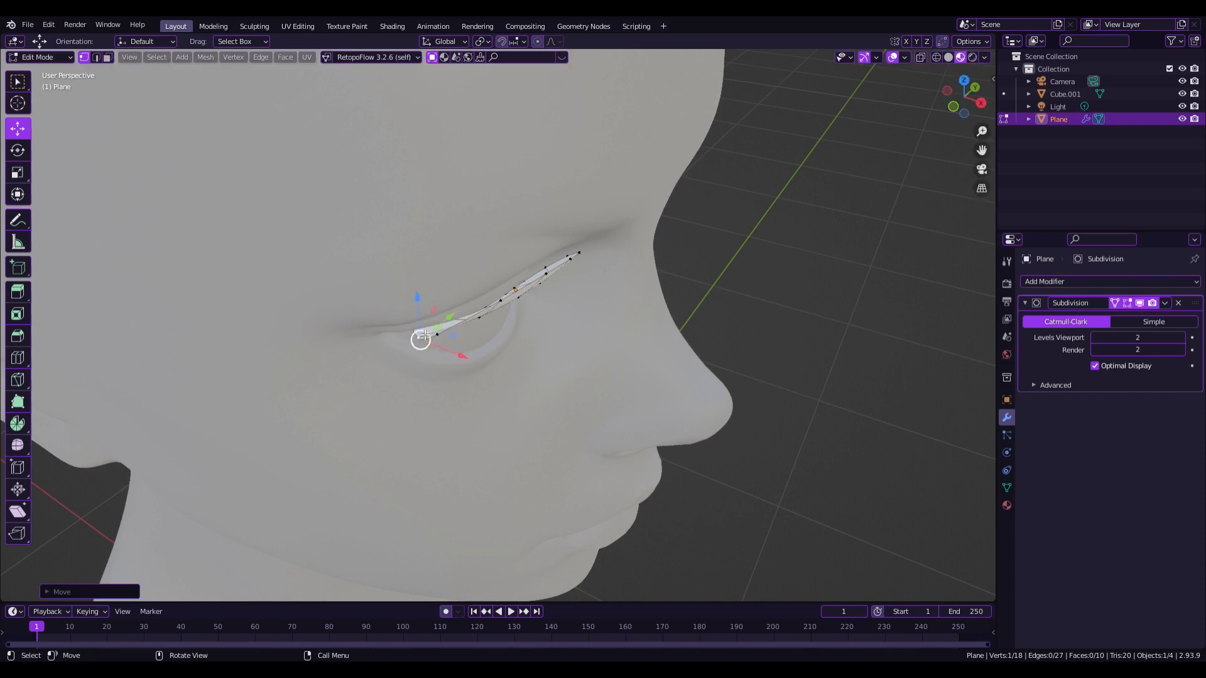
key(ctrl+z)
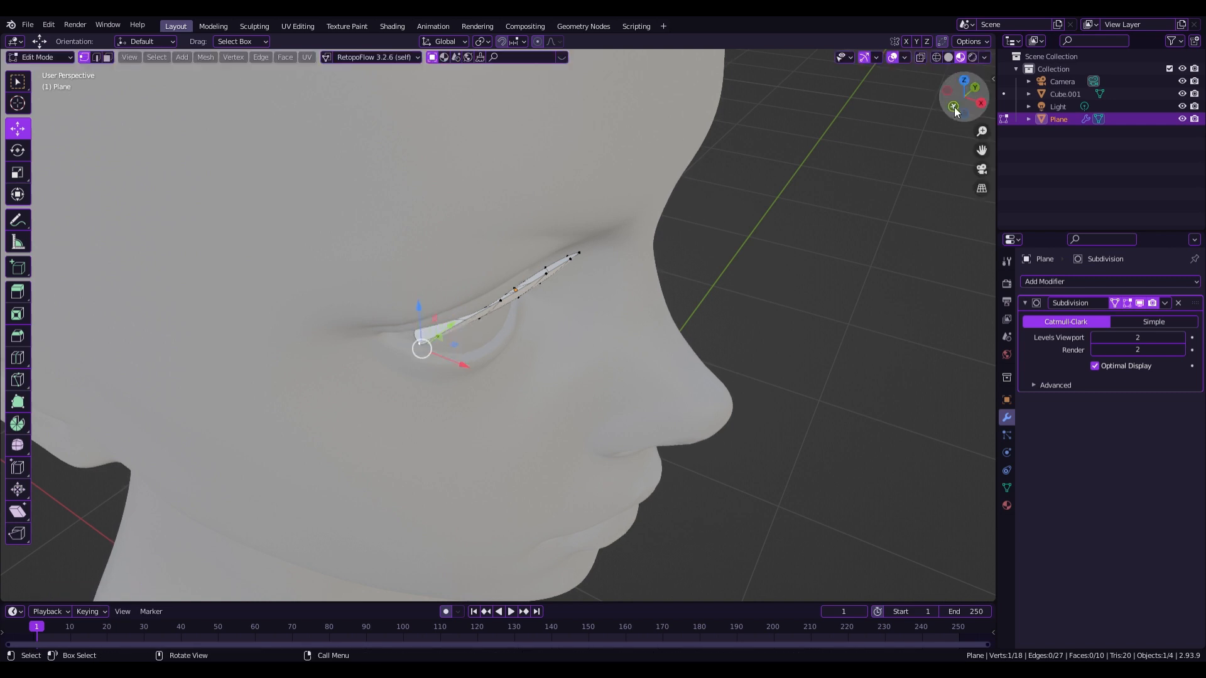
In the front view, raise the outer end's middle vertex and fit its lid-side vertex to the lid, then preview from the right view.
click(954, 106)
key(g)
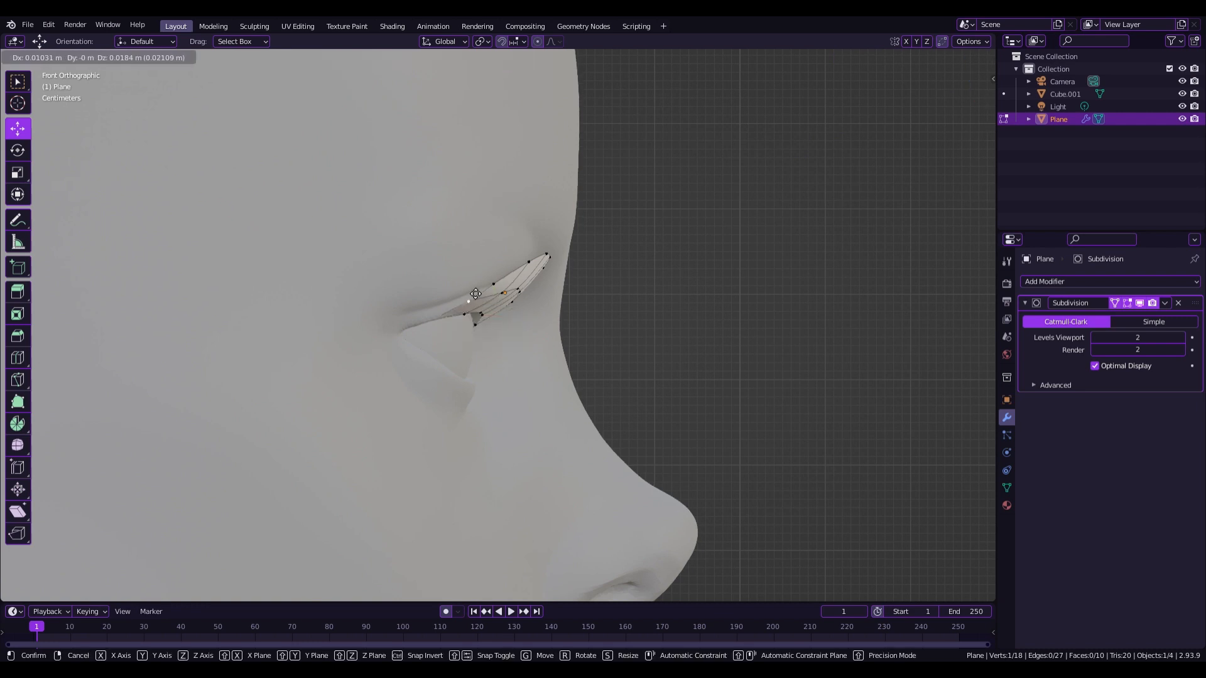
click(480, 291)
click(448, 316)
key(g)
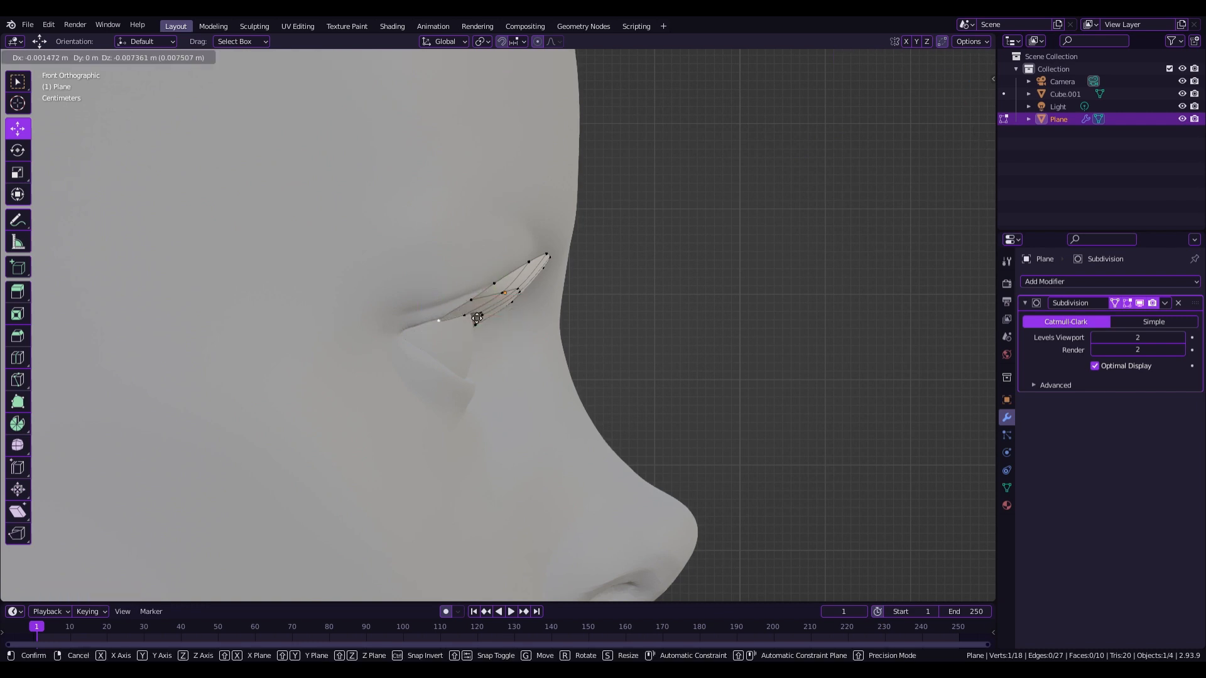
click(480, 316)
key(g)
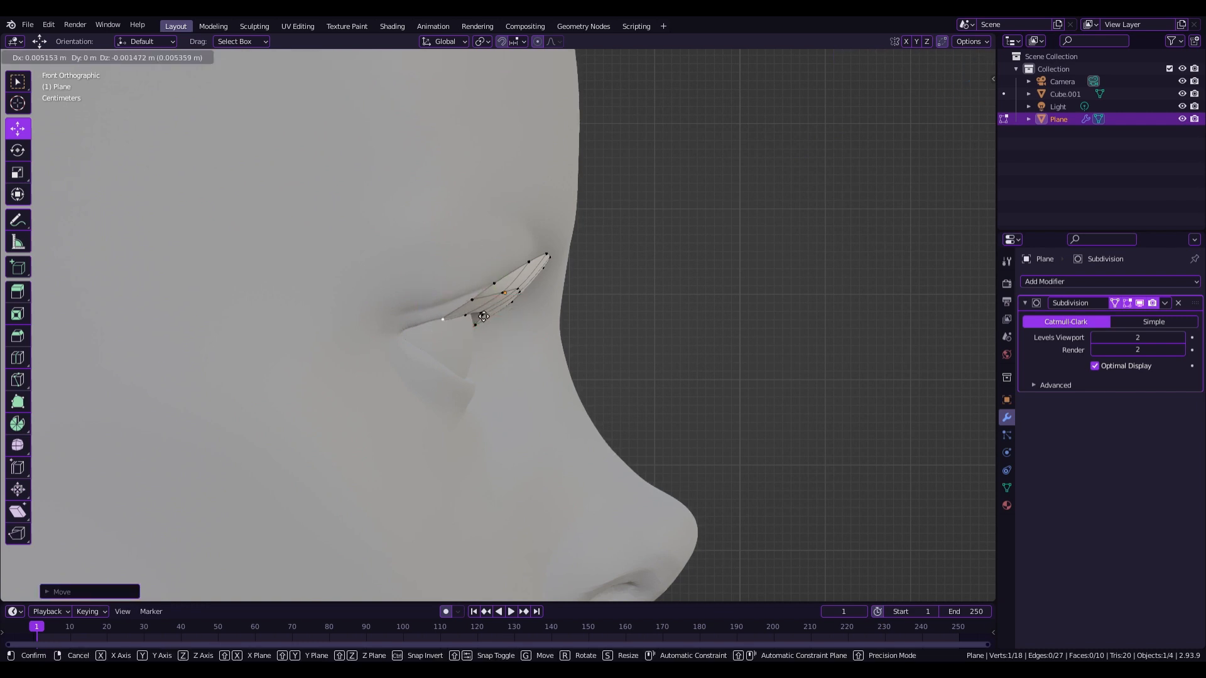
click(485, 316)
click(984, 97)
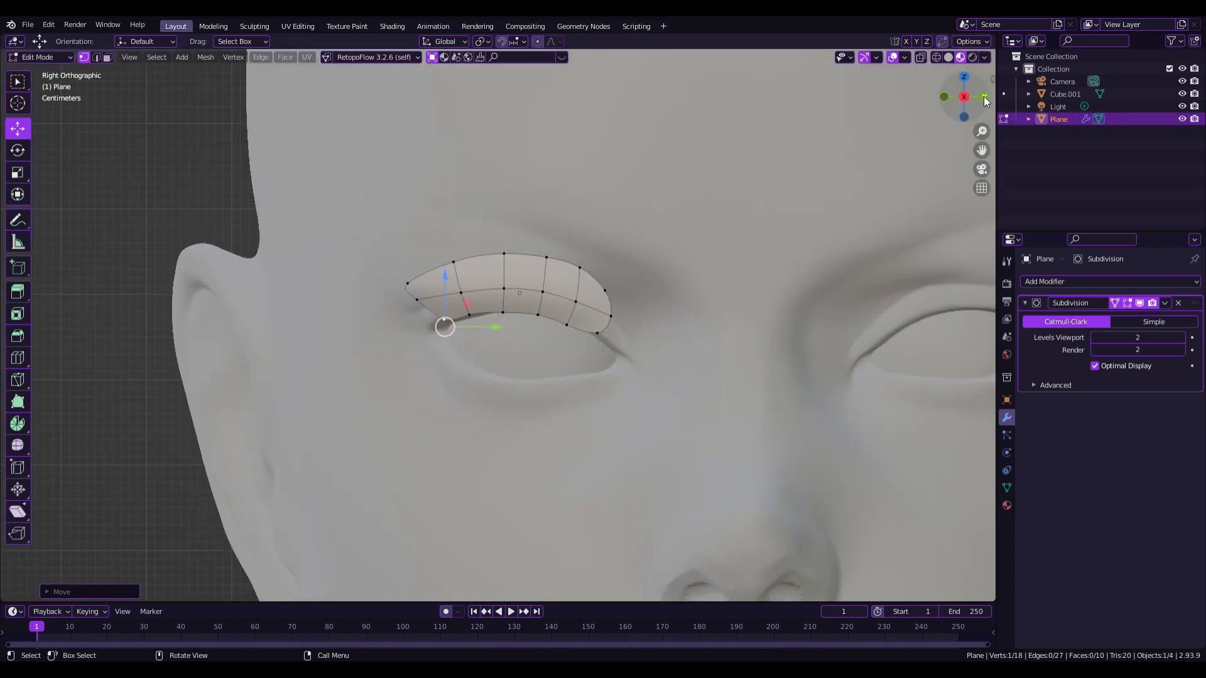
key(Tab)
key(Tab)
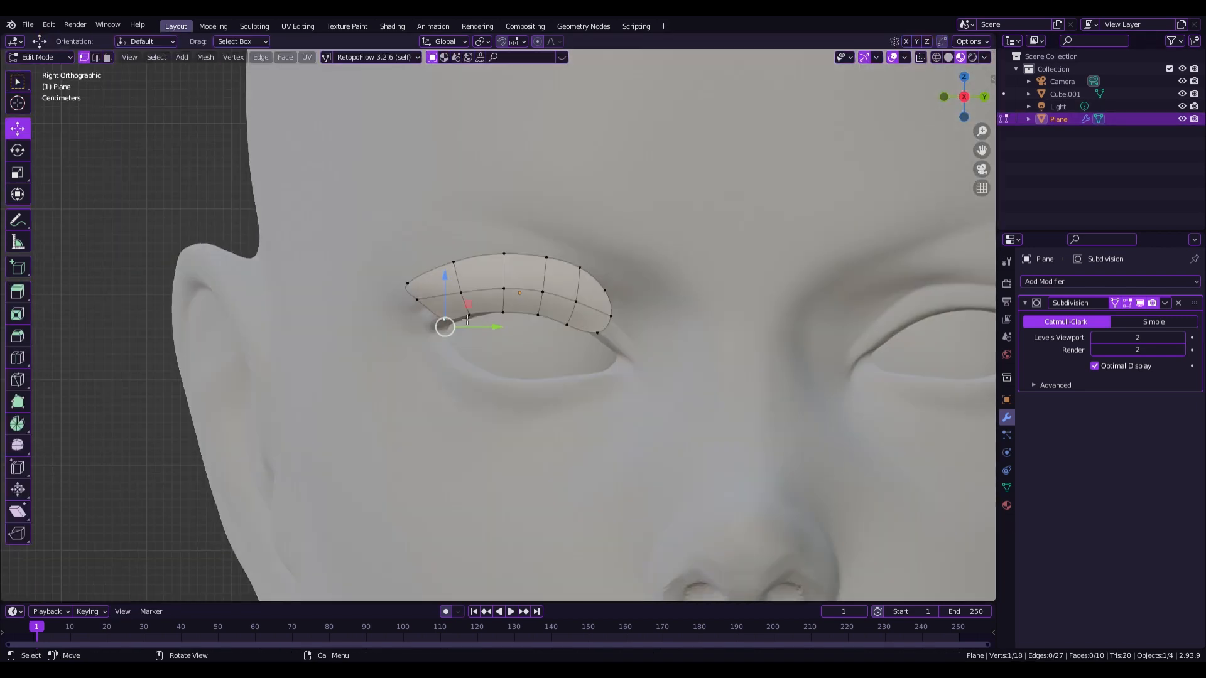
click(472, 317)
key(f)
click(505, 324)
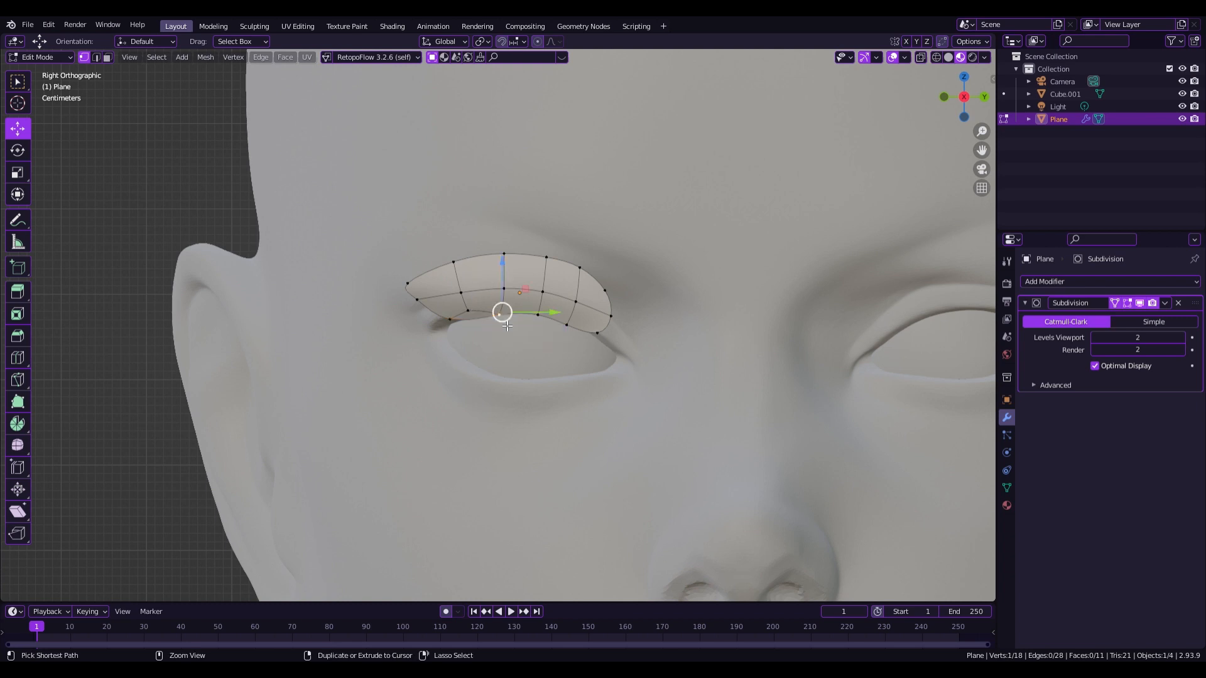
key(ctrl+z)
key(ctrl+z)
key(g)
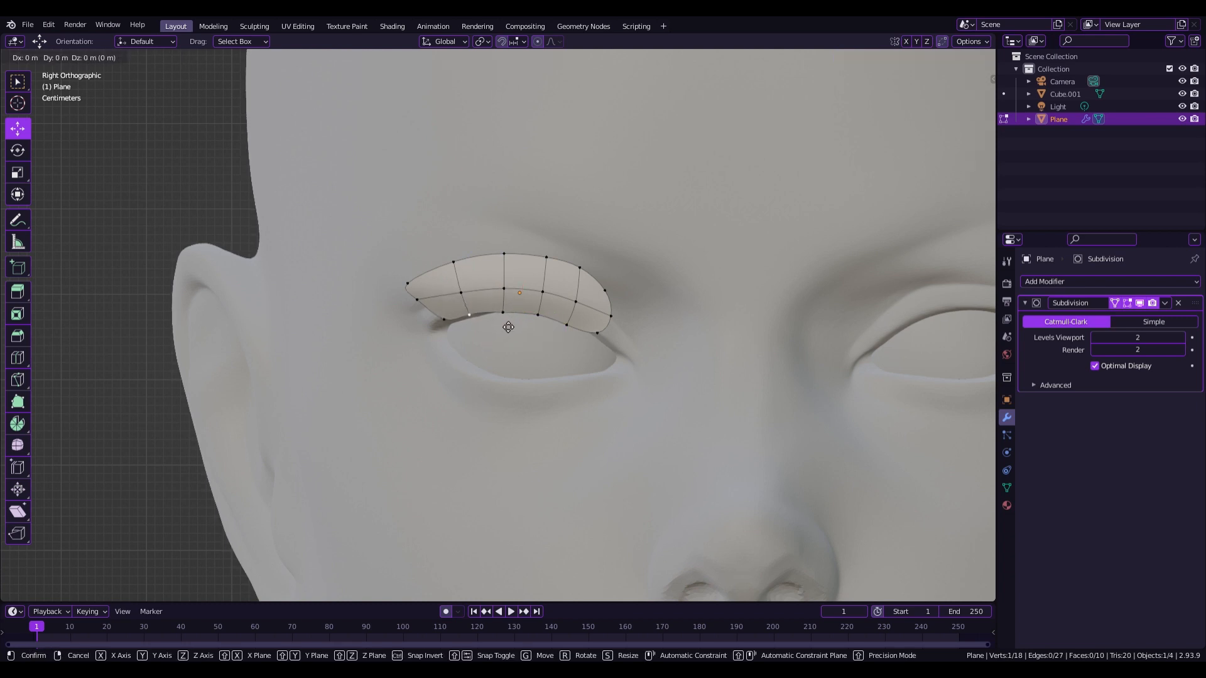
right_click(514, 326)
Nudge the lid-side vertex at the strip's outer end down towards the eyelid and preview the strip in Object Mode.
click(459, 324)
key(g)
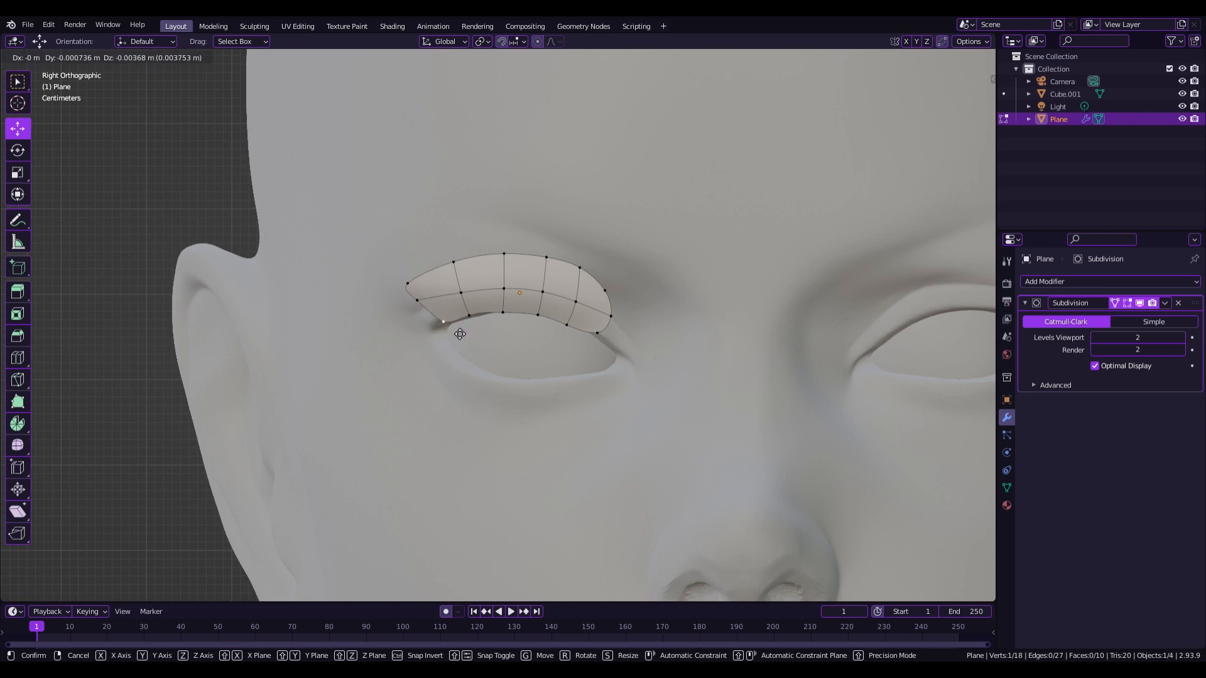
click(426, 321)
key(Tab)
scroll(489, 308, down, 2)
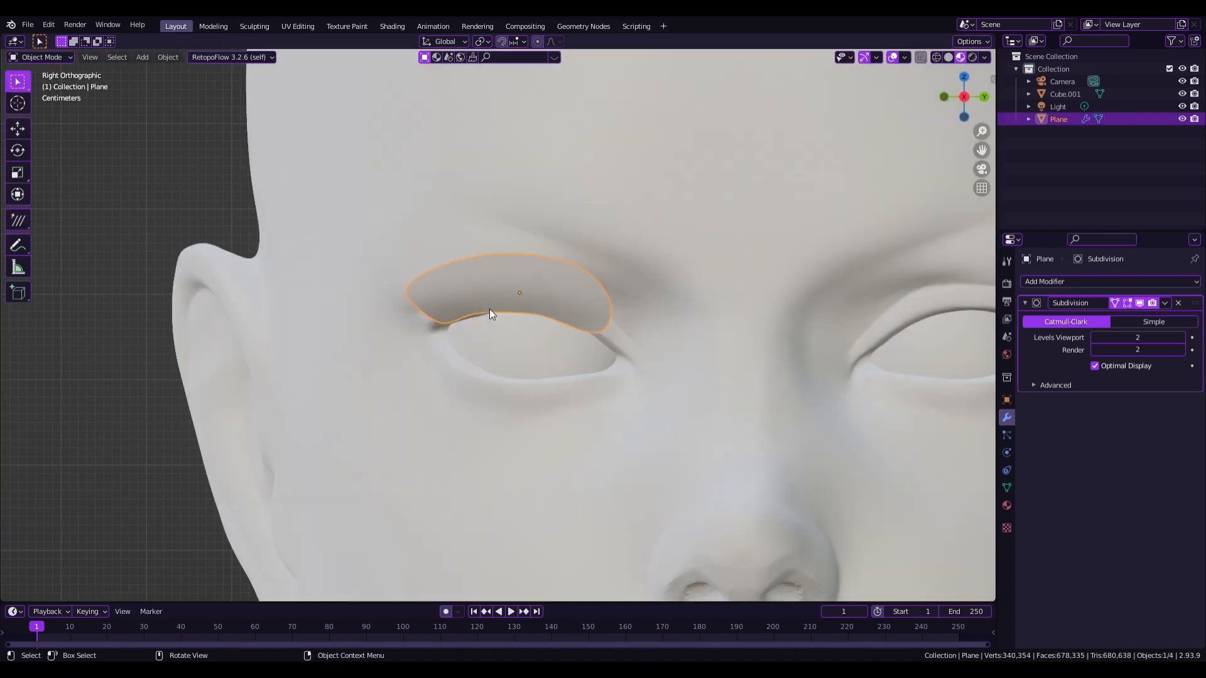
key(Tab)
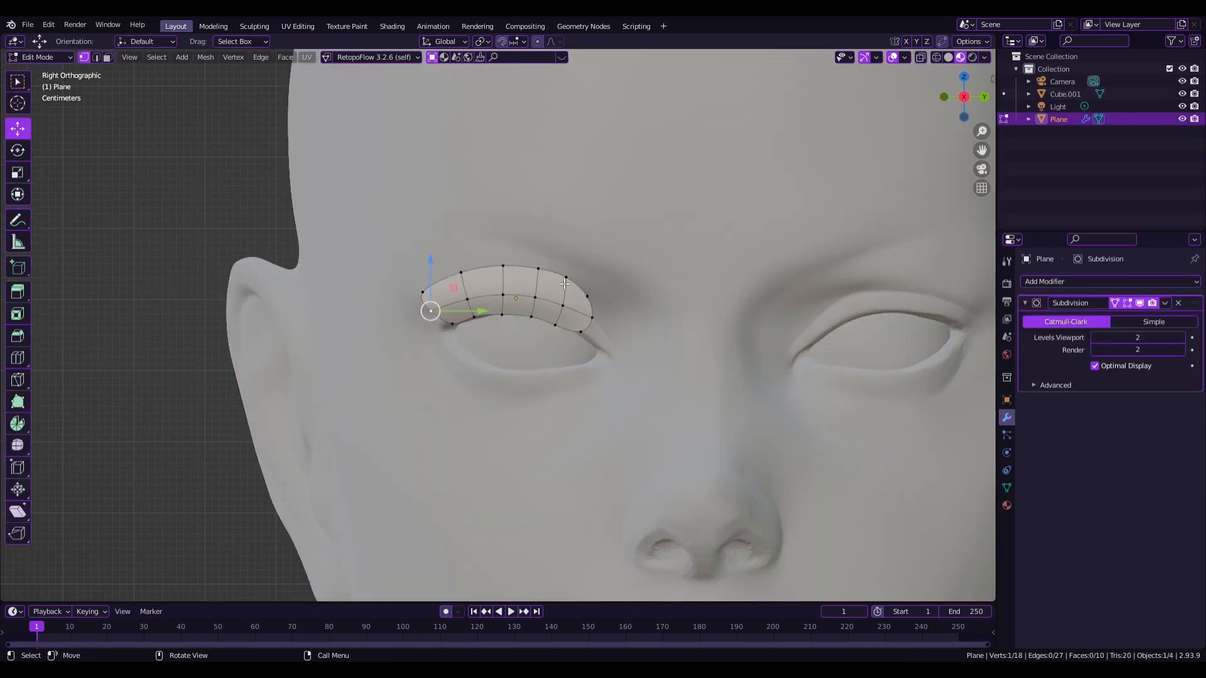
click(567, 285)
key(g)
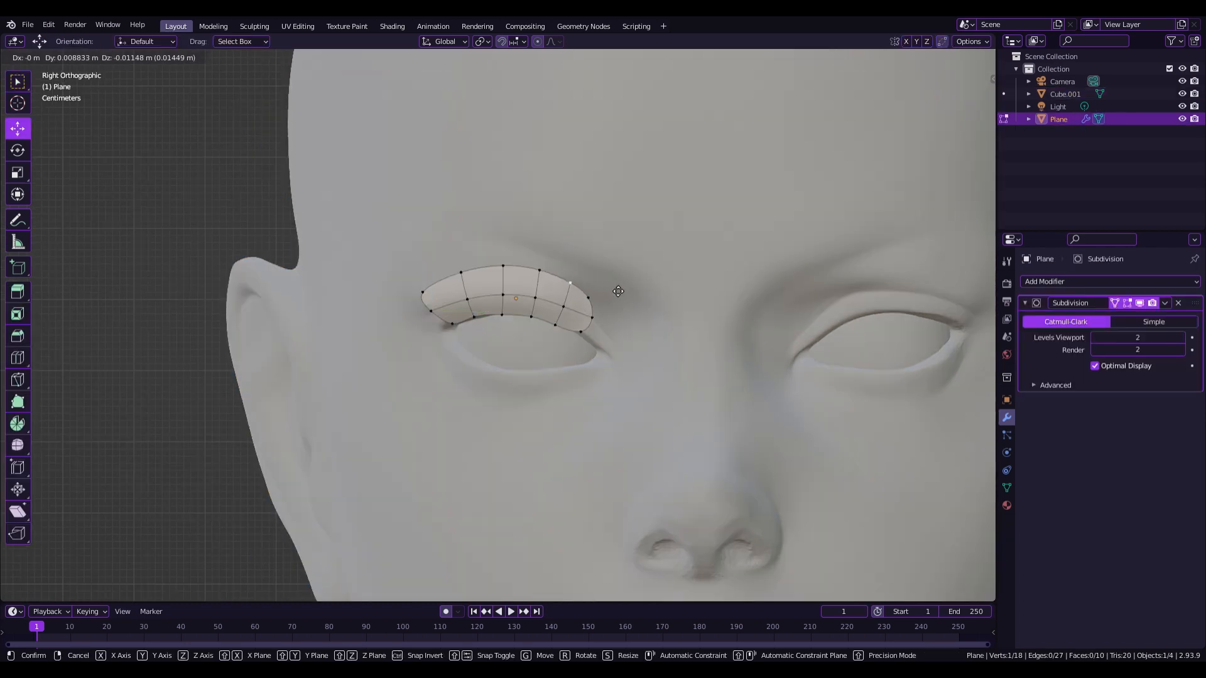
right_click(620, 289)
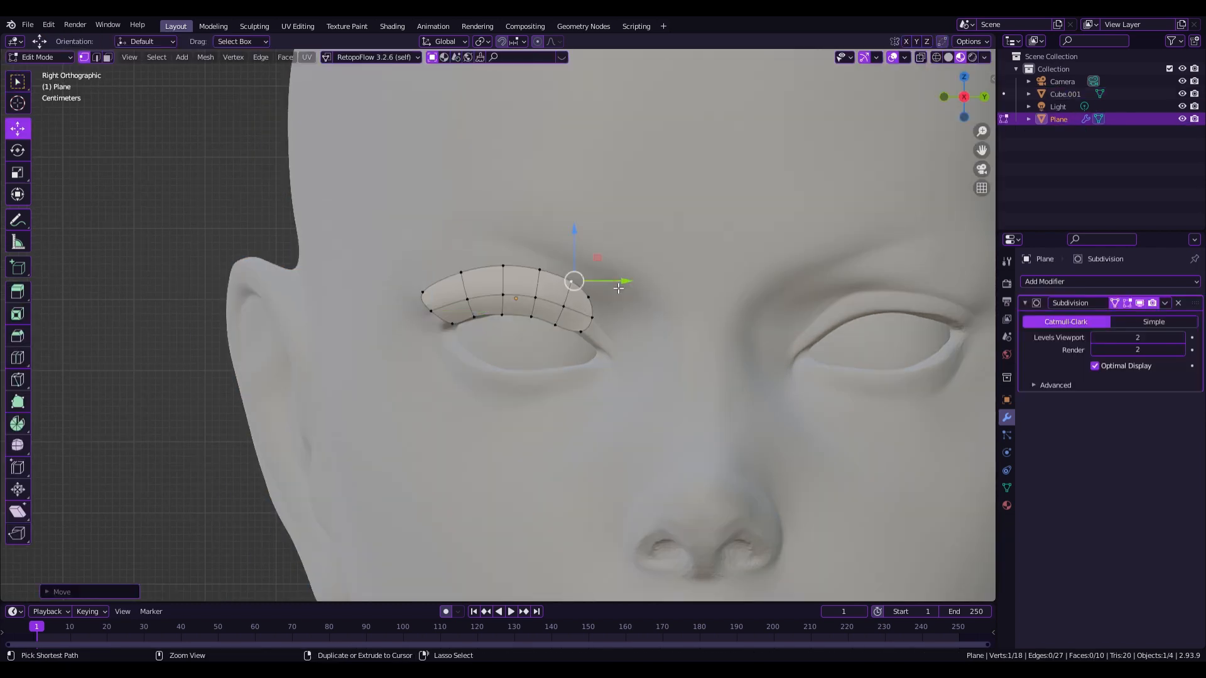
Lower the two outermost lid-side vertices of the strip slightly onto the eyelid edge.
click(480, 319)
key(g)
click(494, 327)
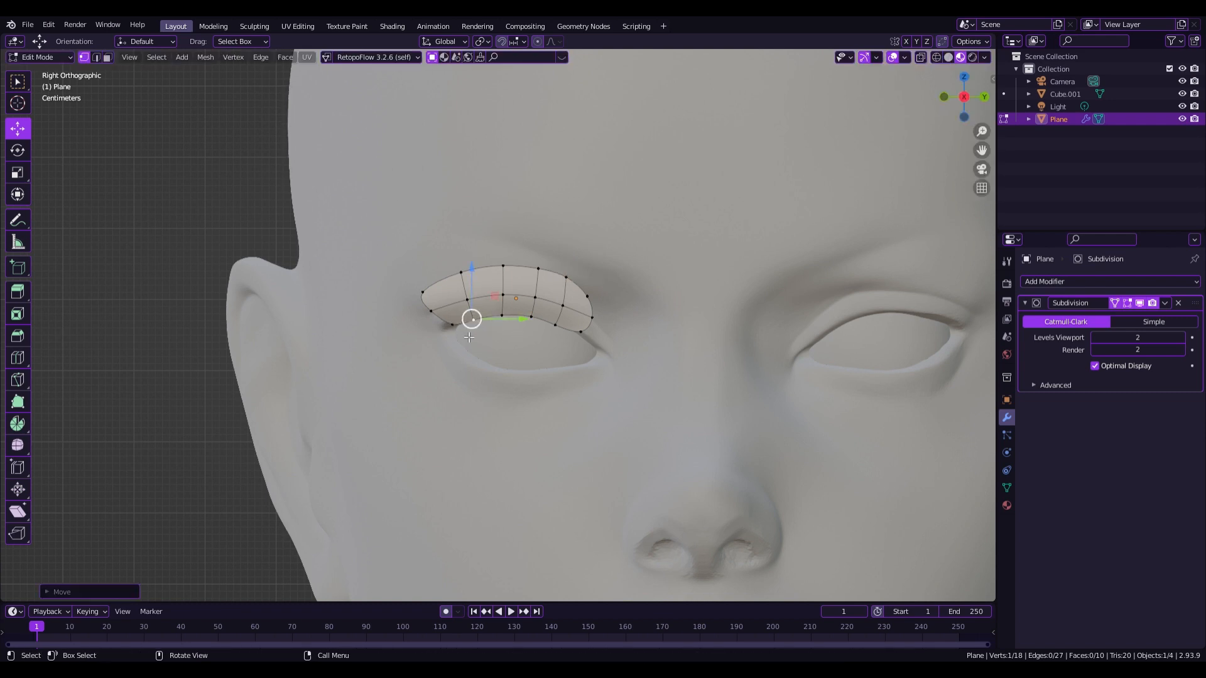
click(452, 325)
key(g)
click(456, 338)
drag(456, 338, 461, 340)
Adjust the lid-side vertex at the strip's inner corner to sit on the eyelid.
click(582, 333)
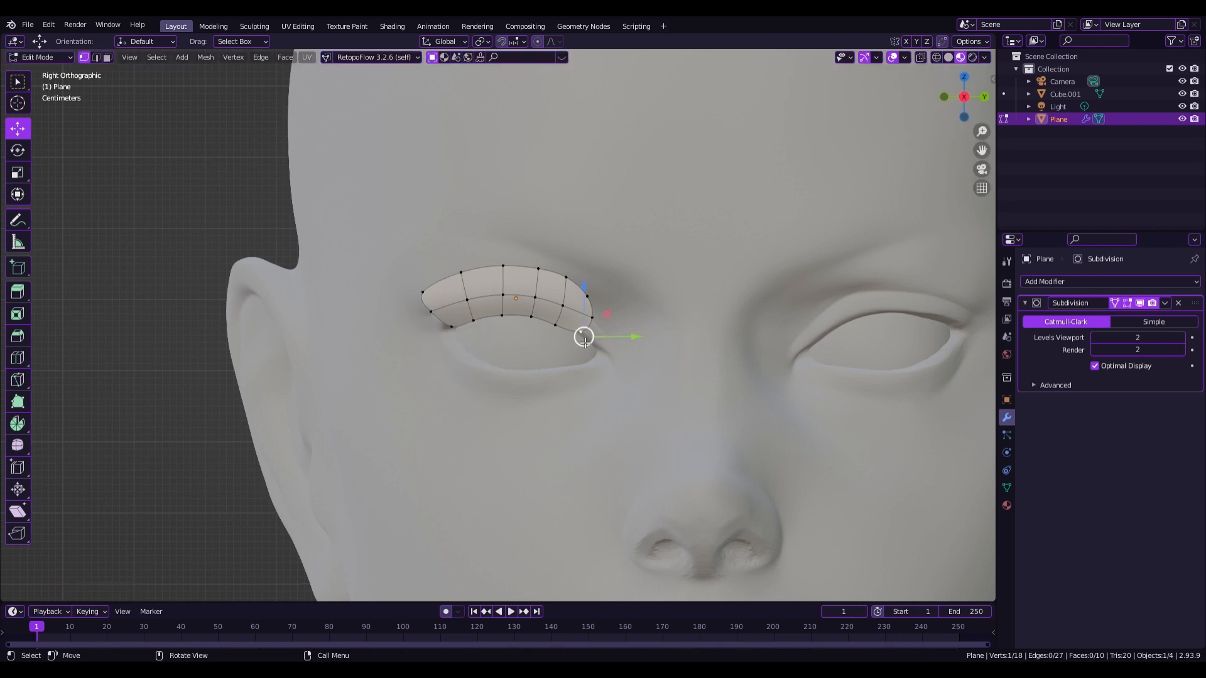
key(g)
click(607, 346)
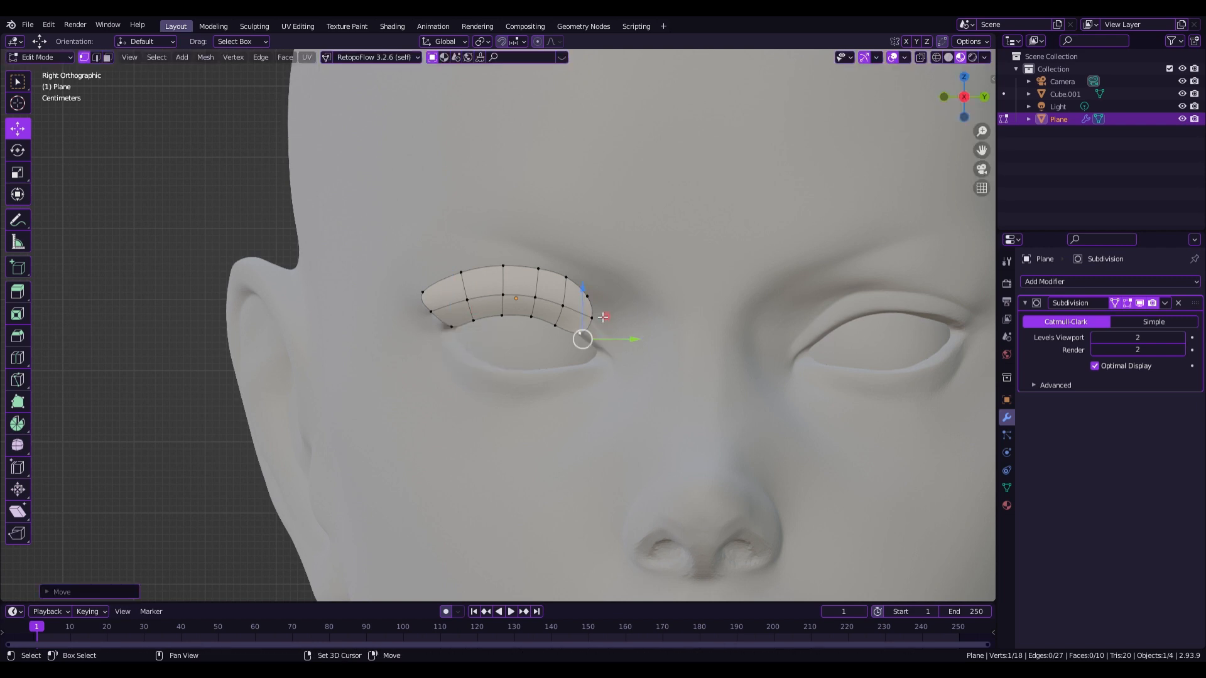
Try to scale the strip's inner end edge to about 0.7 and move it slightly down.
shift+click(595, 319)
key(s)
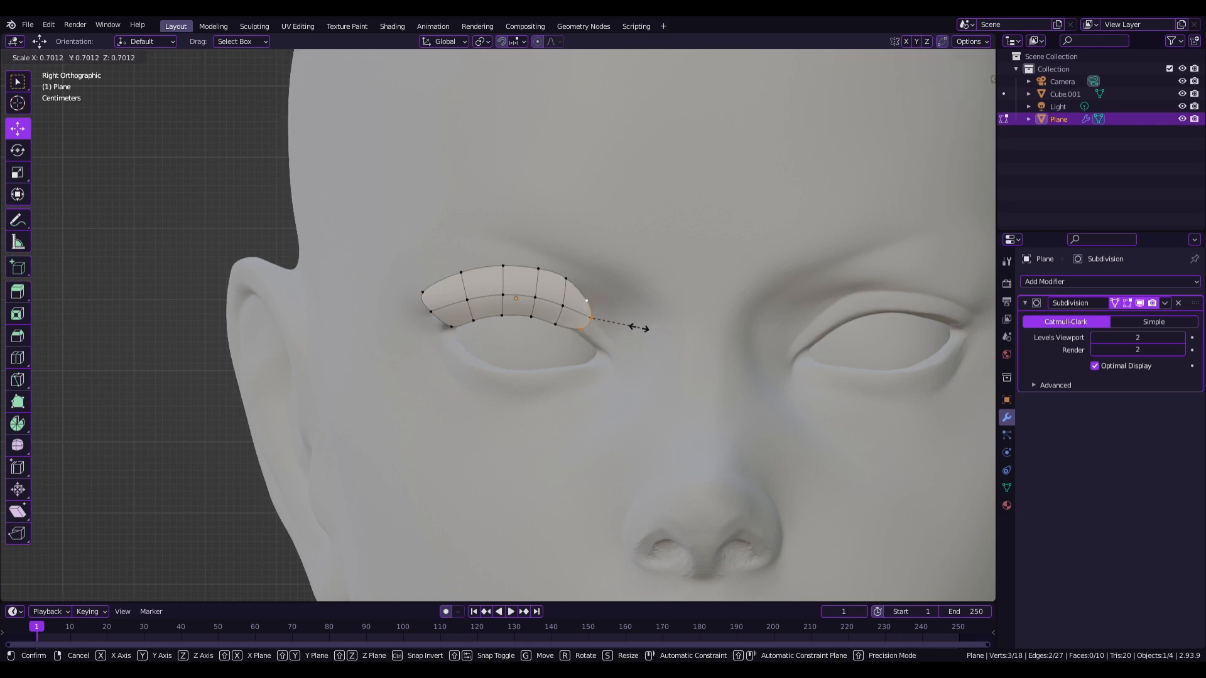
click(635, 331)
key(g)
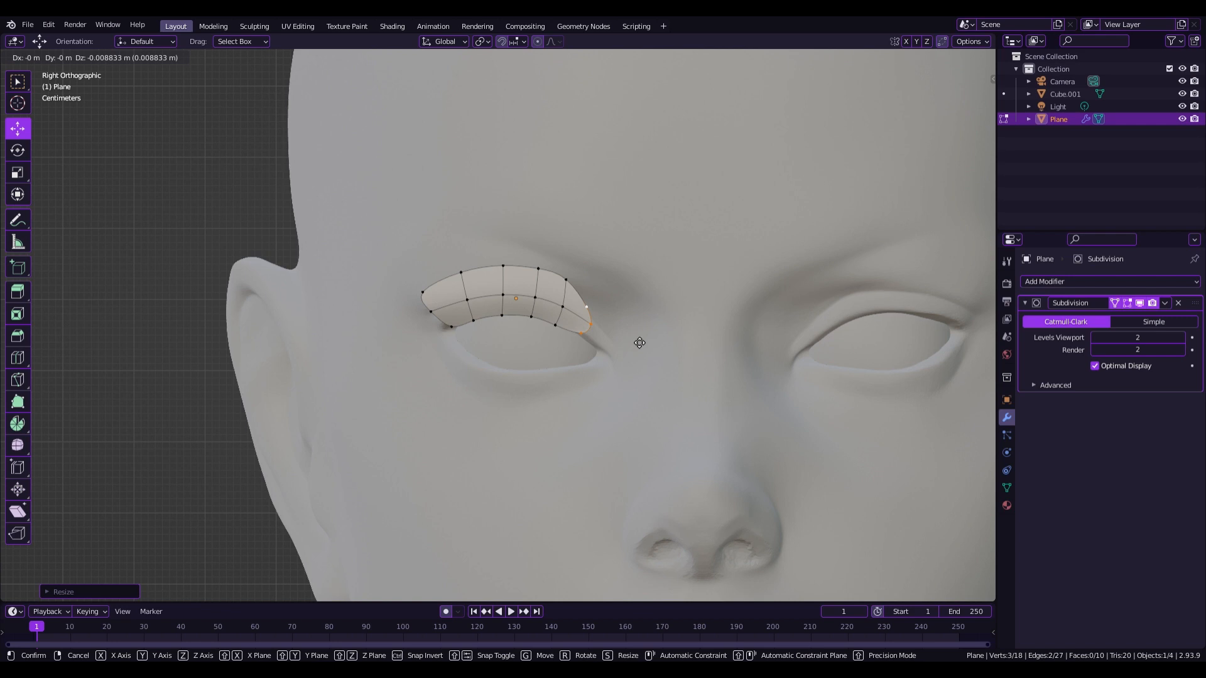
click(640, 343)
Return to Object Mode and switch the viewport to Solid shading with the strip selected.
key(Tab)
scroll(635, 338, down, 2)
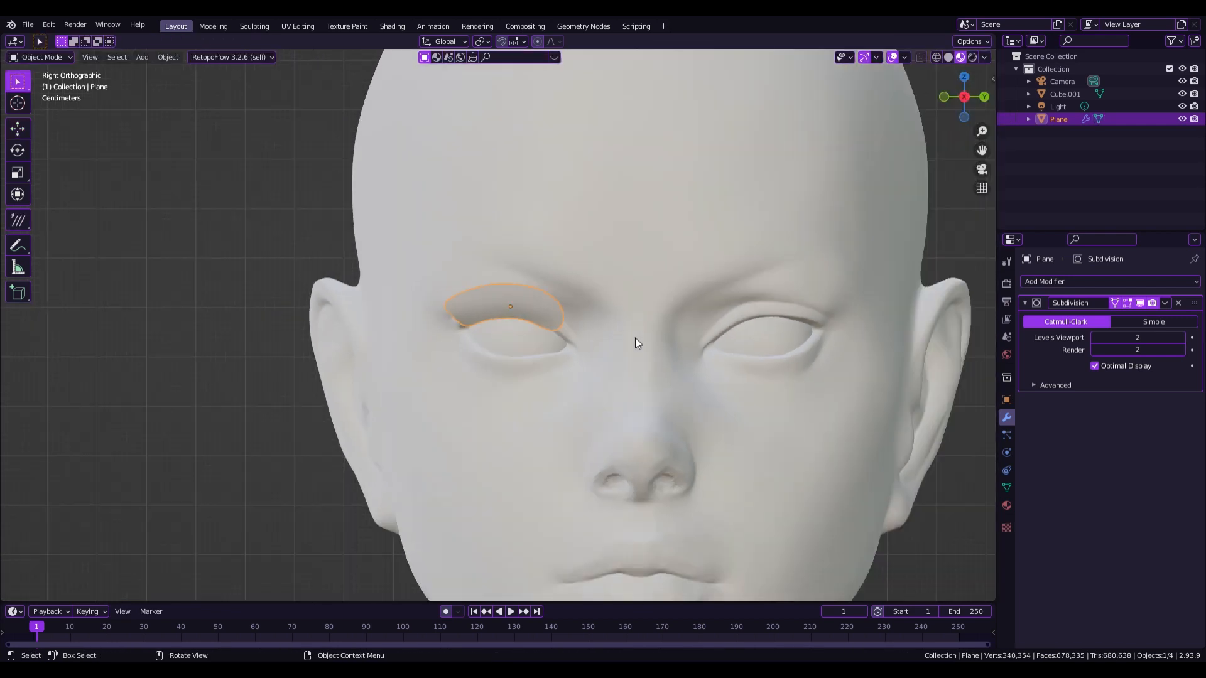
click(635, 338)
click(543, 321)
drag(958, 74, 871, 52)
click(949, 57)
click(948, 102)
click(984, 97)
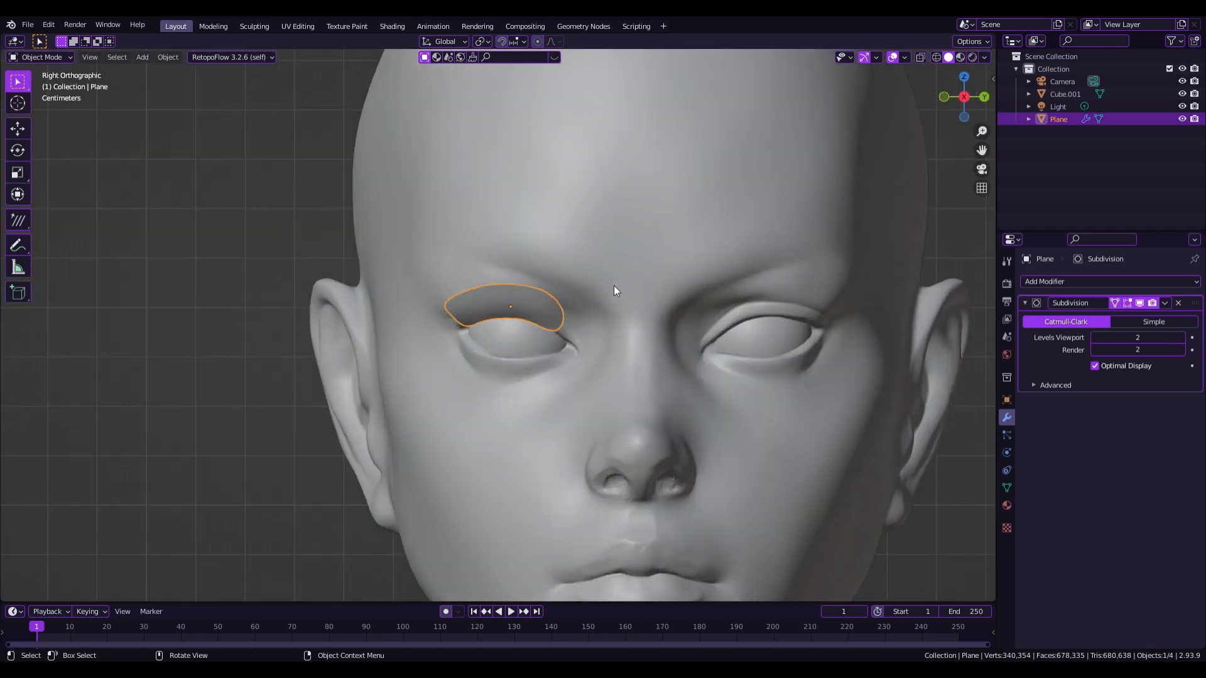
Try to flatten the whole strip along Z to about 0.72 scale.
key(Tab)
key(s)
key(z)
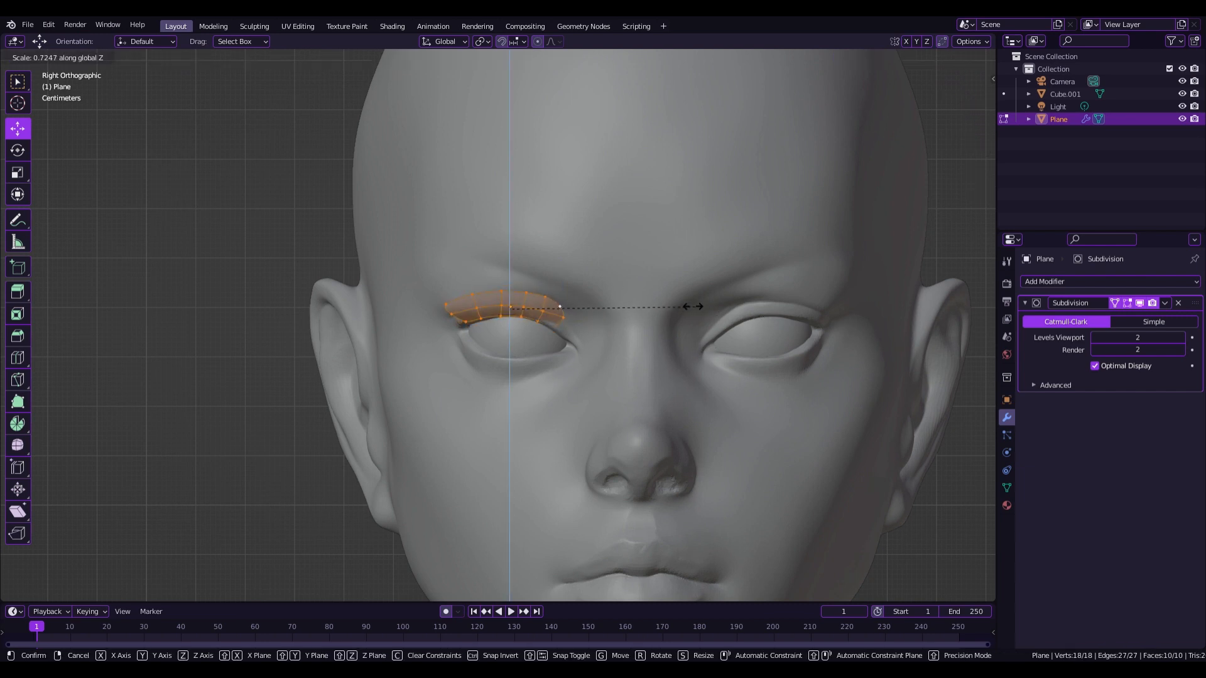
click(713, 300)
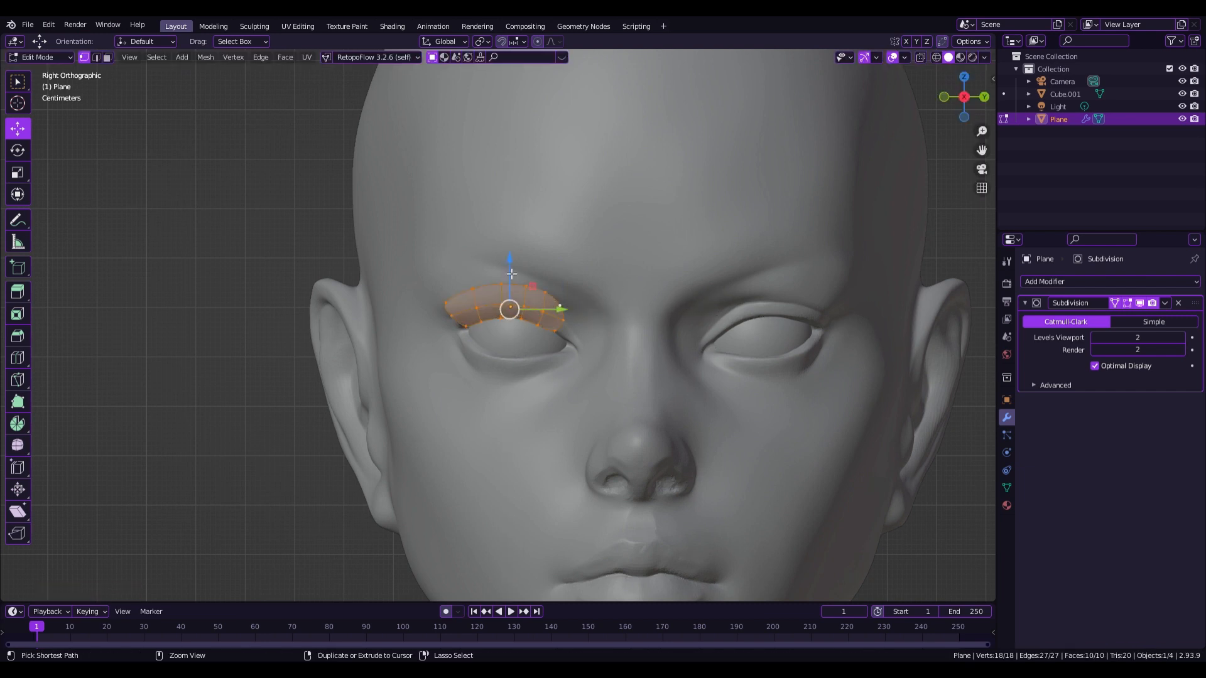
key(Tab)
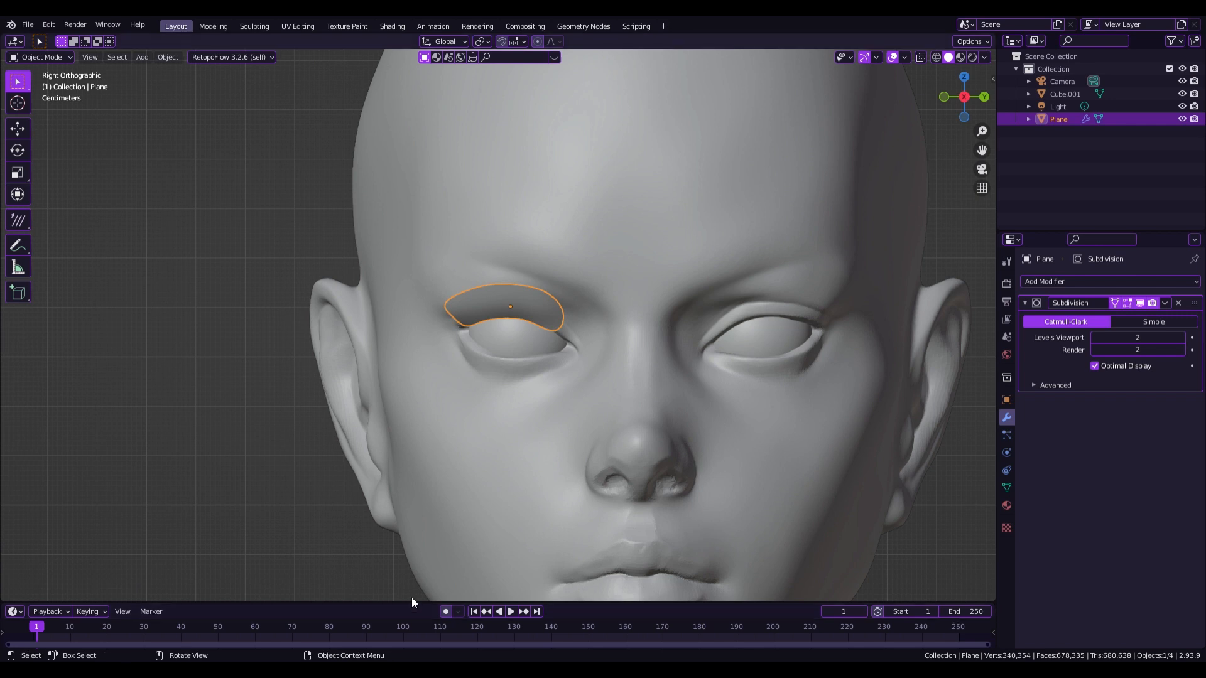
Enlarge the timeline area, turn it into a UV Editor and put the strip in Edit Mode.
drag(406, 602, 414, 431)
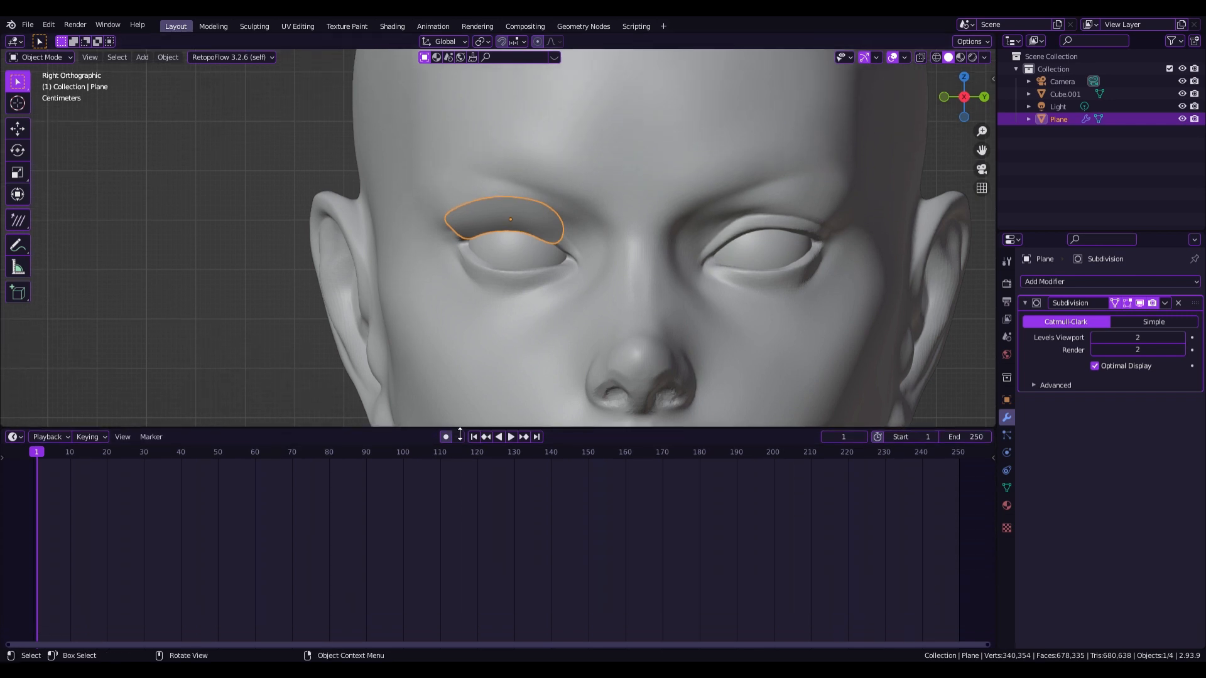
click(15, 437)
click(47, 504)
key(Tab)
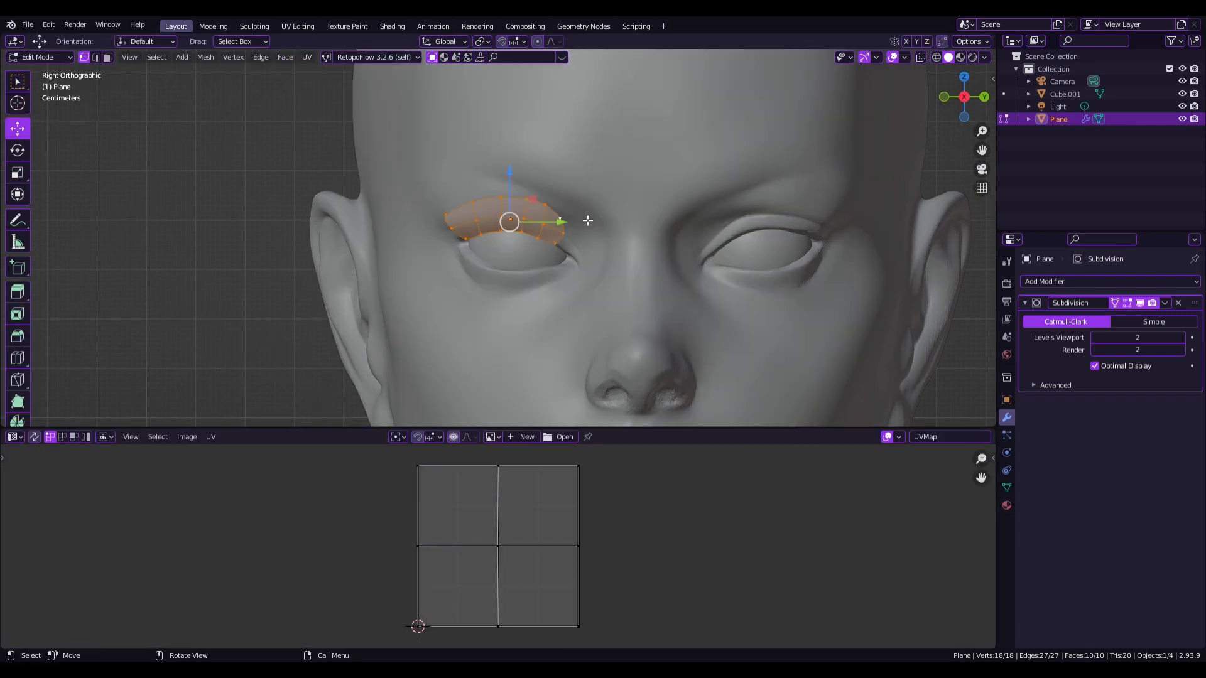
In wireframe display, circle-select the strip's outer boundary vertices and mark that boundary as a seam.
scroll(508, 248, up, 2)
key(alt+z)
key(c)
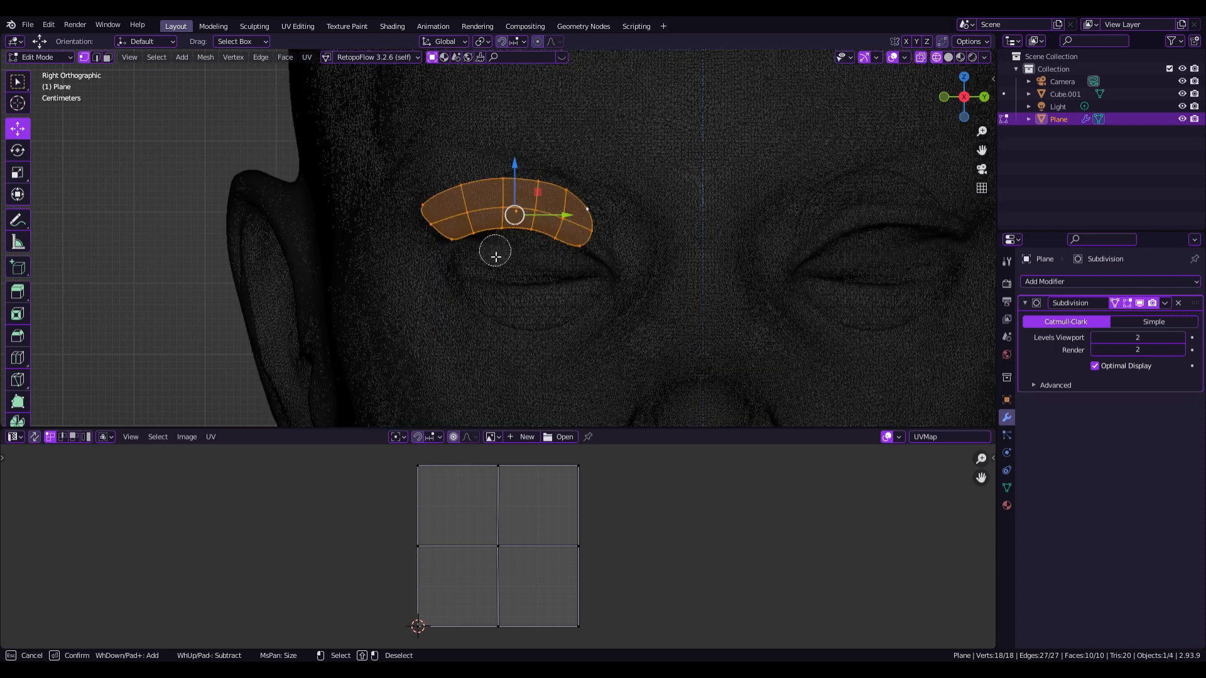
key(Escape)
click(481, 284)
key(c)
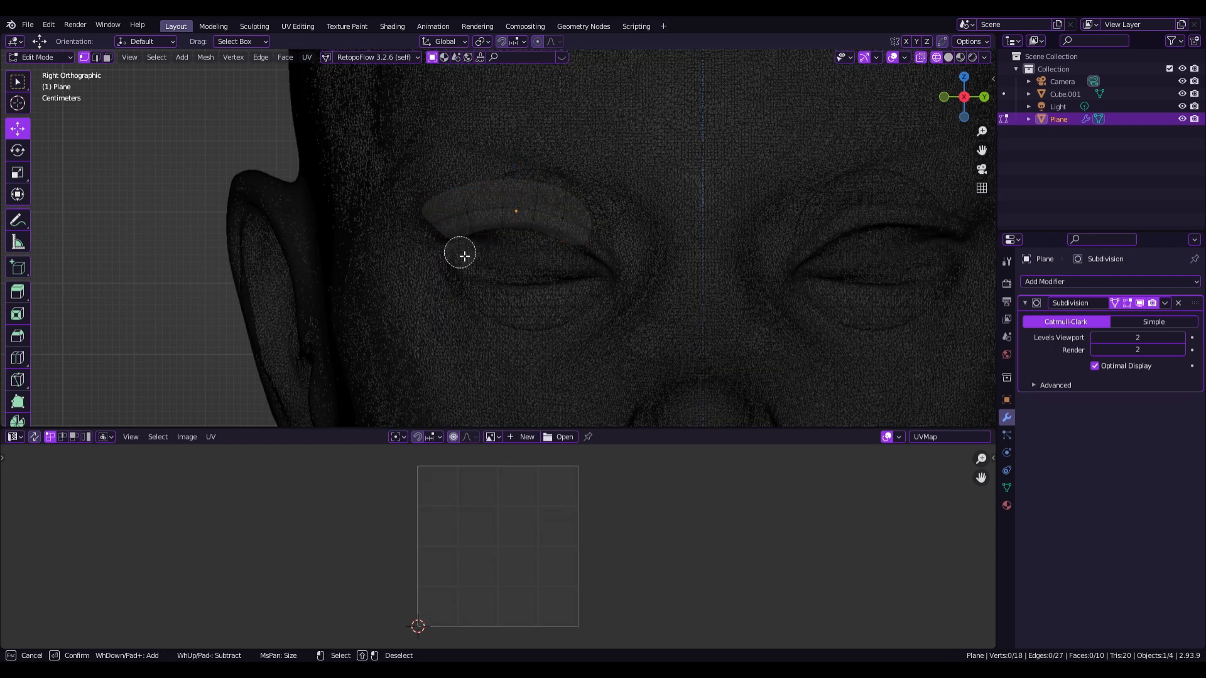
mouse_move(463, 253)
mouse_down()
mouse_move(473, 232)
mouse_move(606, 263)
mouse_move(608, 202)
mouse_move(601, 213)
mouse_move(560, 183)
mouse_move(477, 180)
mouse_move(426, 202)
mouse_move(439, 245)
mouse_up()
key(Escape)
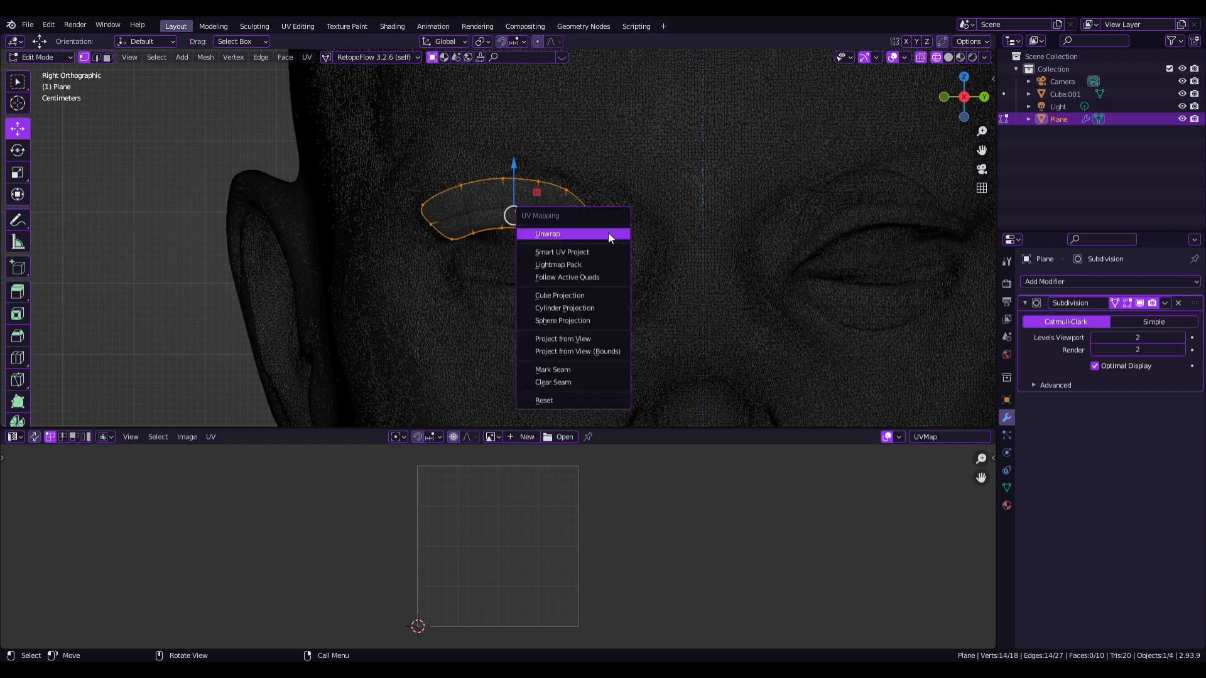
key(u)
click(557, 381)
Unwrap the whole strip and rotate its UV island by roughly 90 degrees so the arch lies horizontally.
key(a)
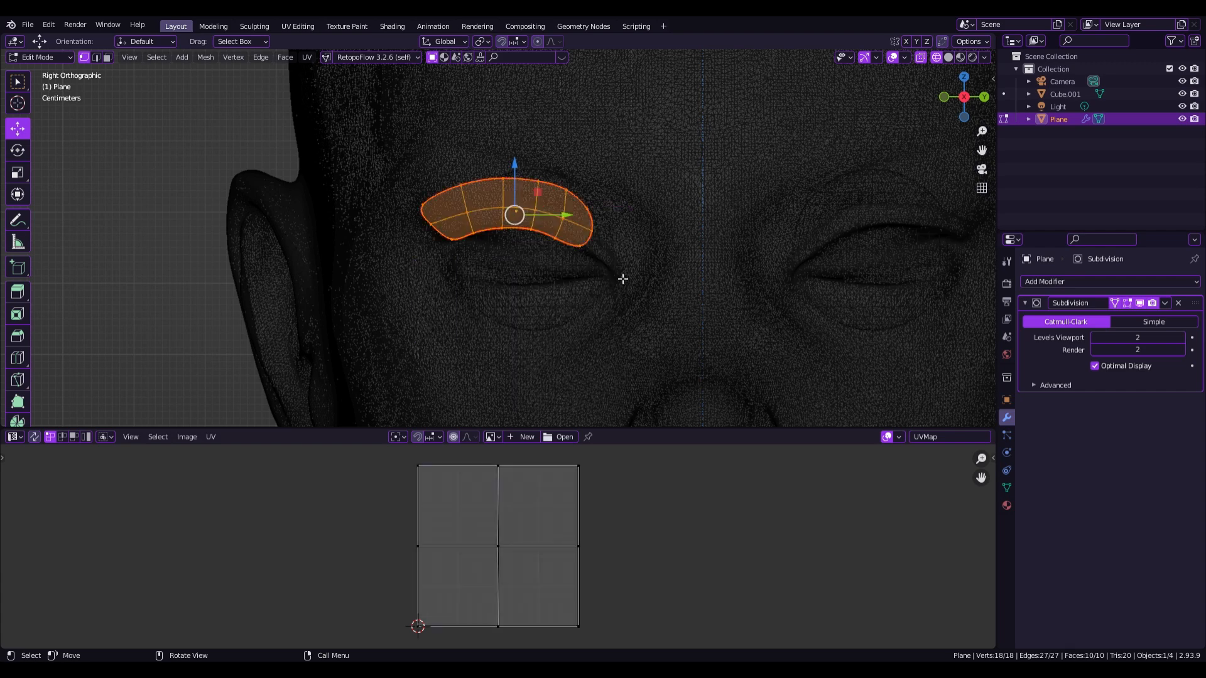
key(u)
click(584, 134)
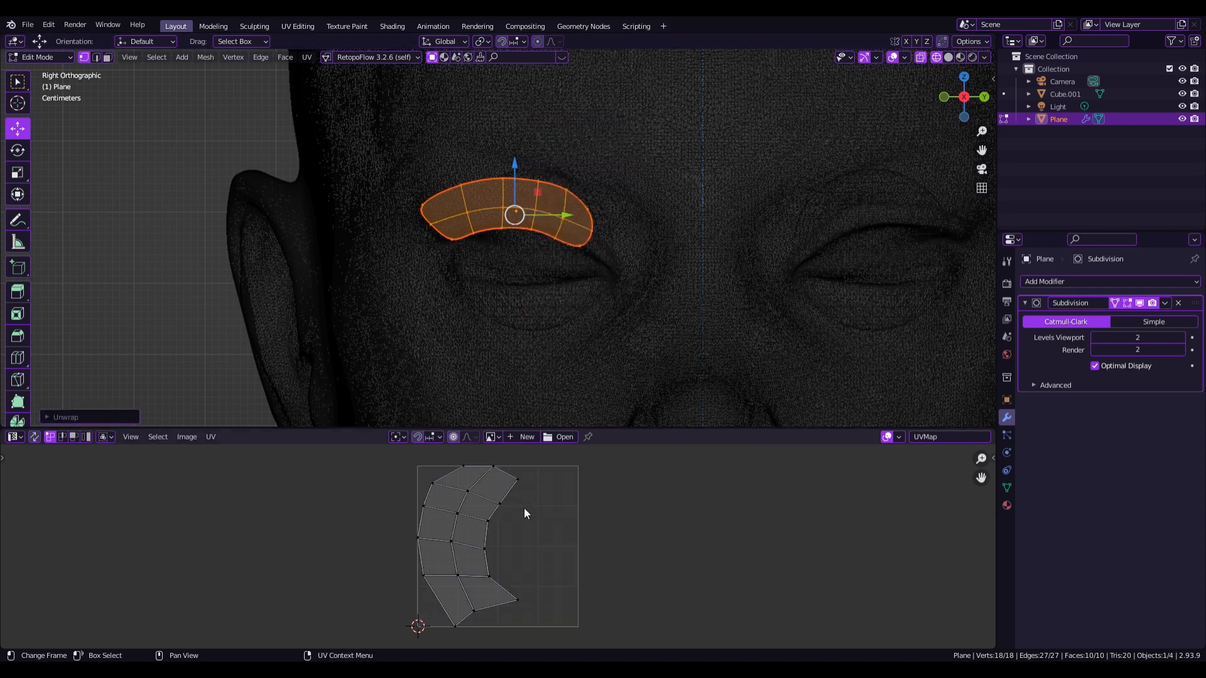
key(a)
key(r)
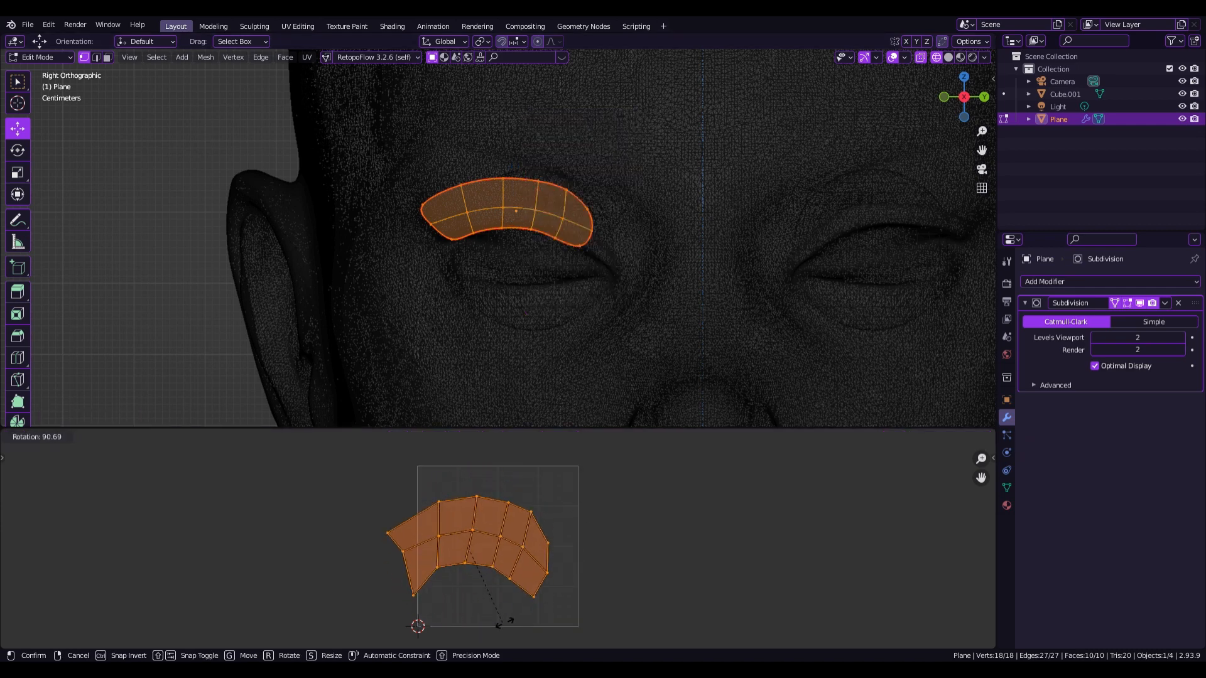
click(439, 576)
Raise the lower corner UV vertex at the island's outer end and reshape the inner end's lower and middle vertices.
click(417, 600)
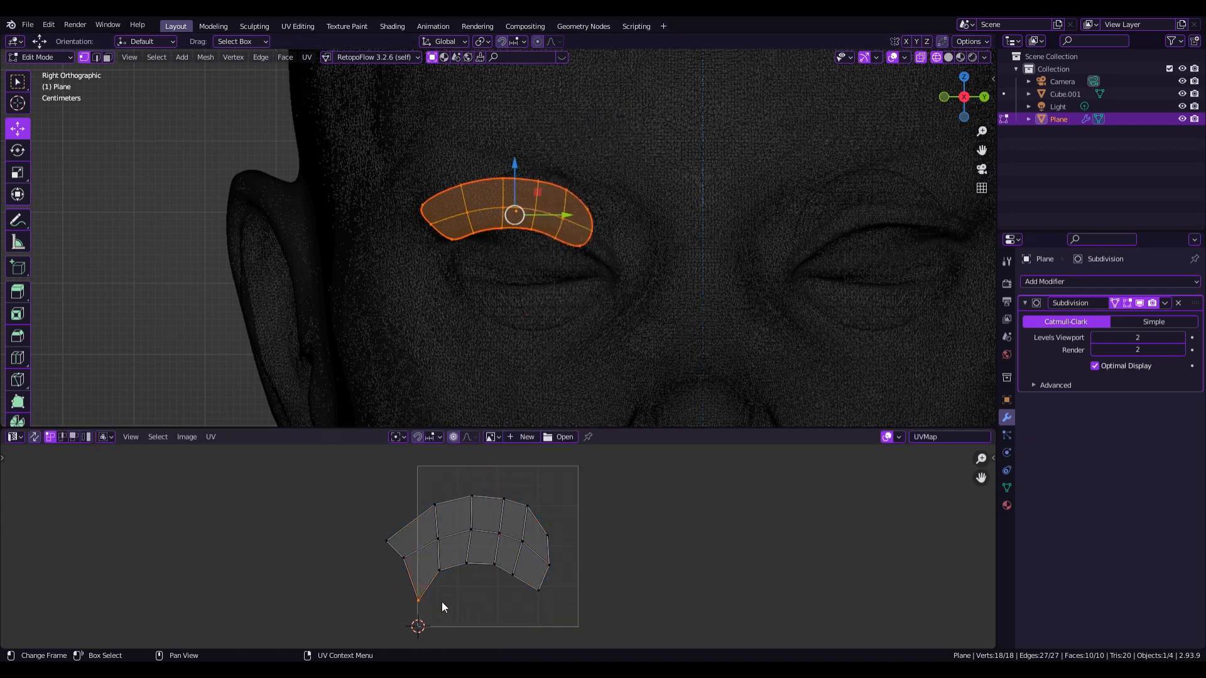
key(g)
click(462, 575)
click(542, 587)
key(g)
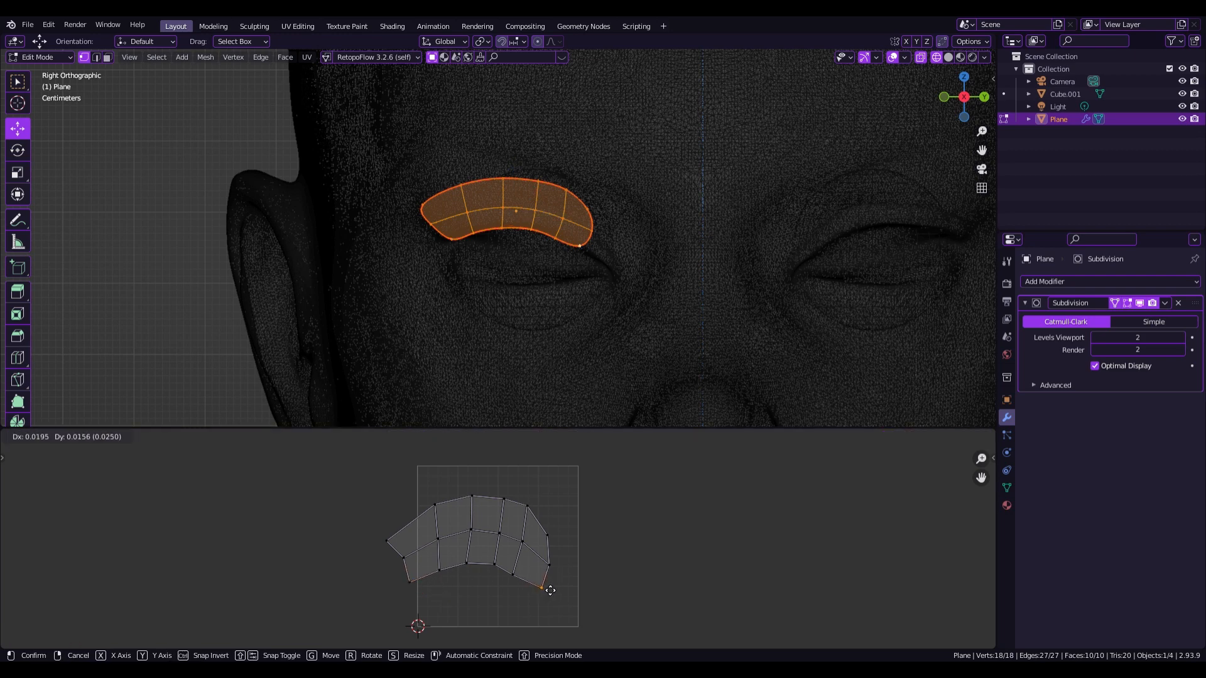
click(547, 575)
key(g)
click(561, 559)
Raise the UV island's lower-edge vertices next to its two end columns to smooth the arch.
click(514, 575)
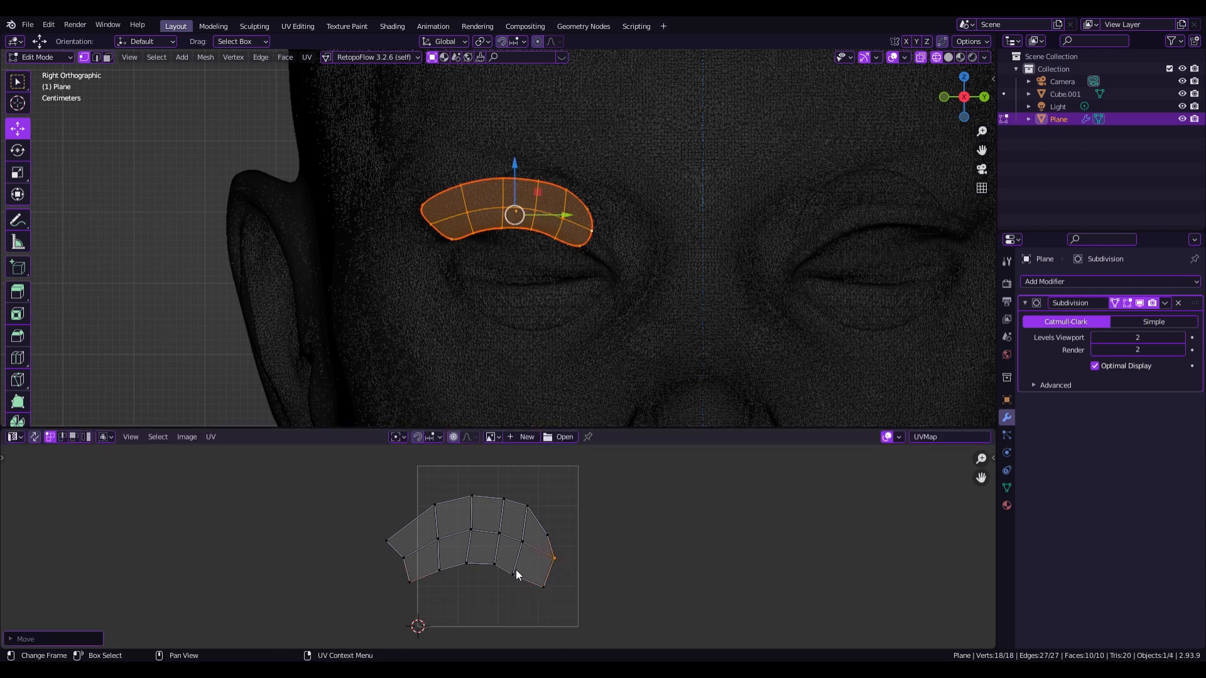
key(g)
click(519, 570)
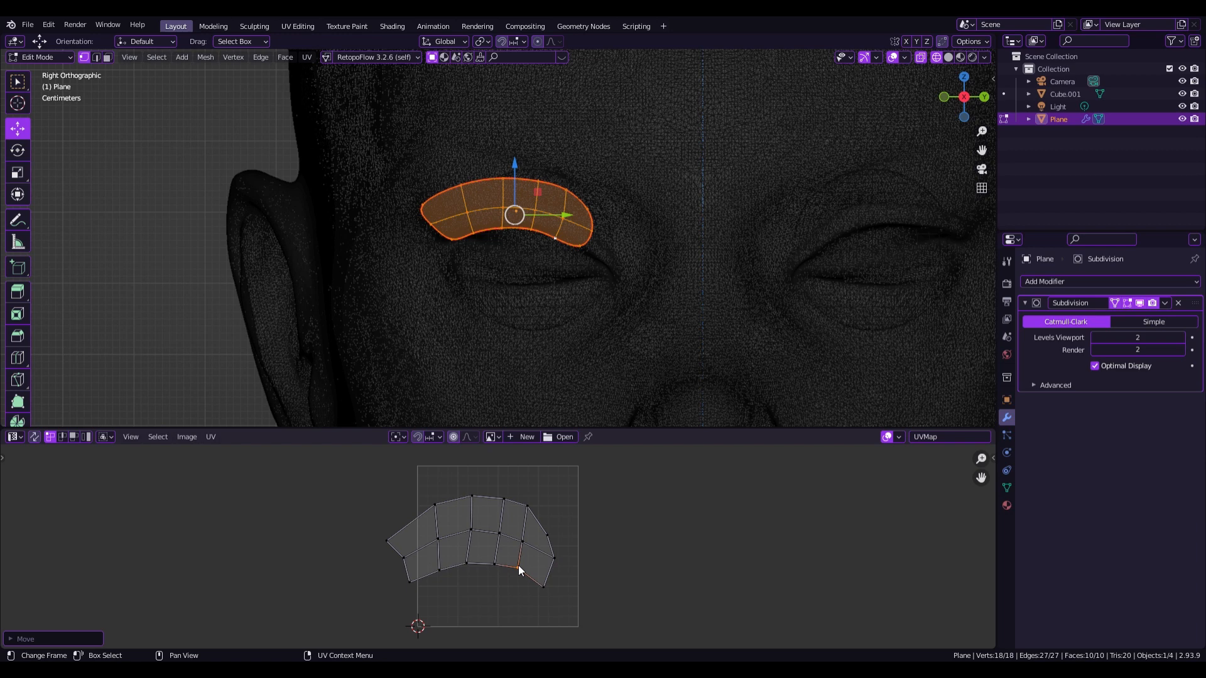
click(442, 570)
key(g)
click(442, 563)
Move the outer end's middle UV vertex slightly outward and pull its upper corner vertex up and inward.
click(408, 556)
key(g)
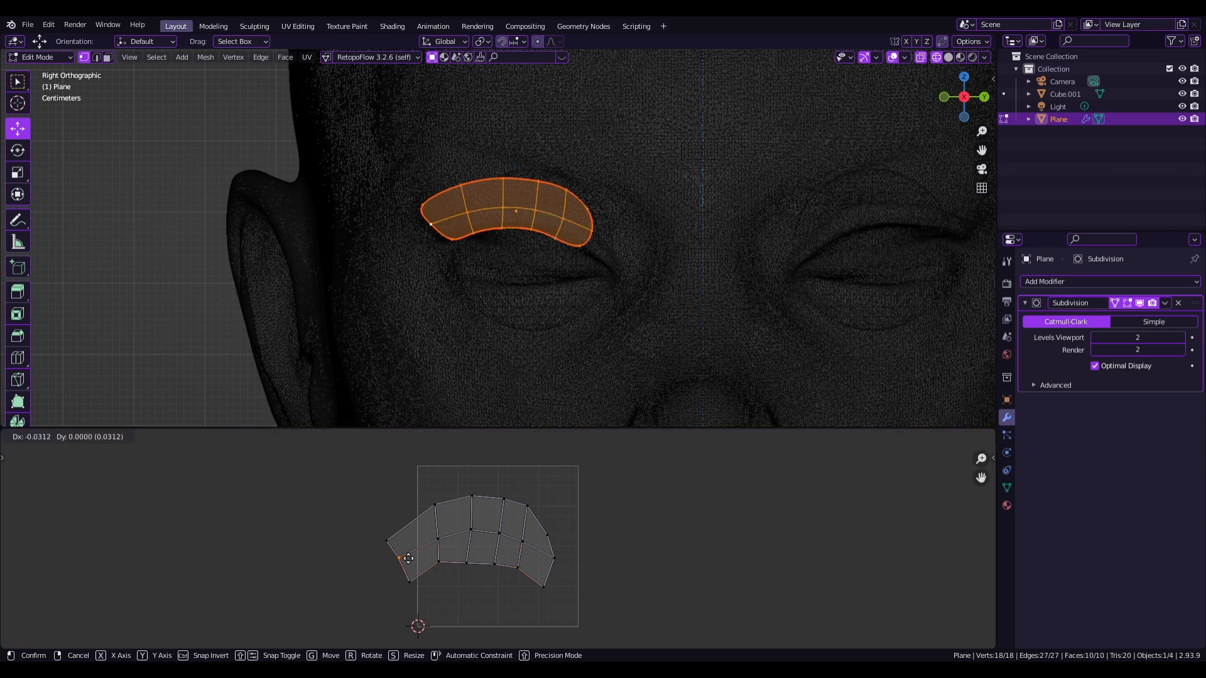
click(409, 557)
click(388, 541)
key(g)
click(409, 527)
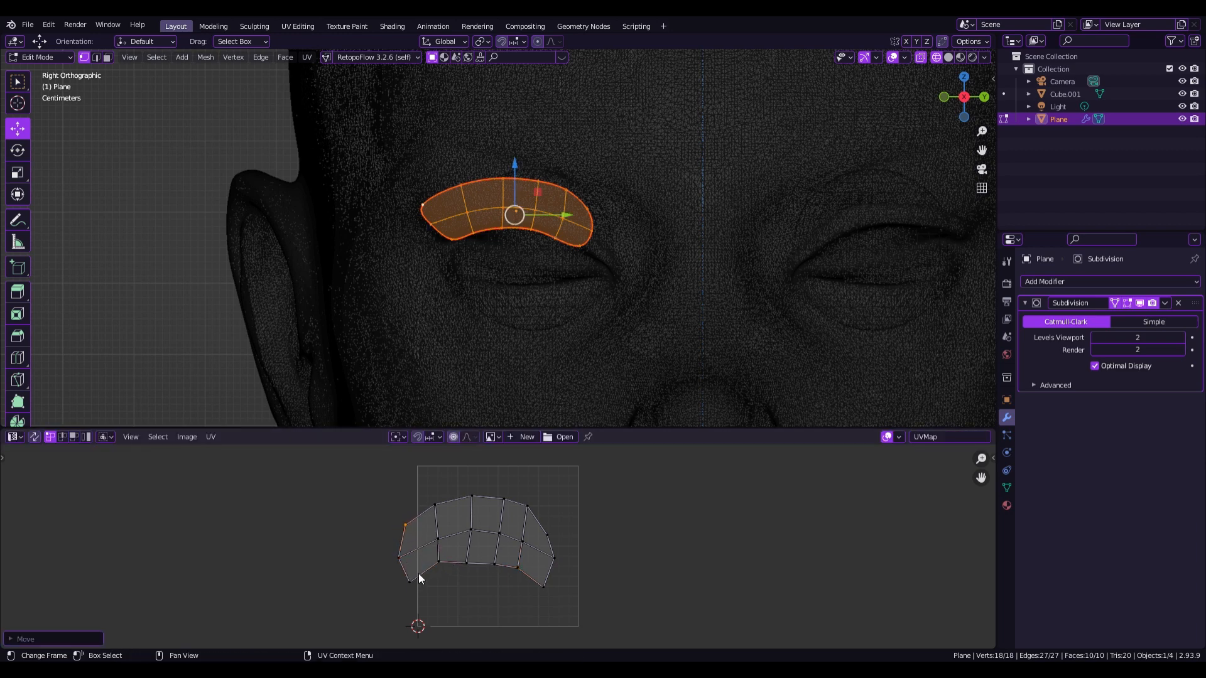
Move the lower corner UV vertices at both ends of the island slightly up and outward.
click(416, 582)
key(g)
click(409, 573)
click(545, 586)
key(g)
click(549, 577)
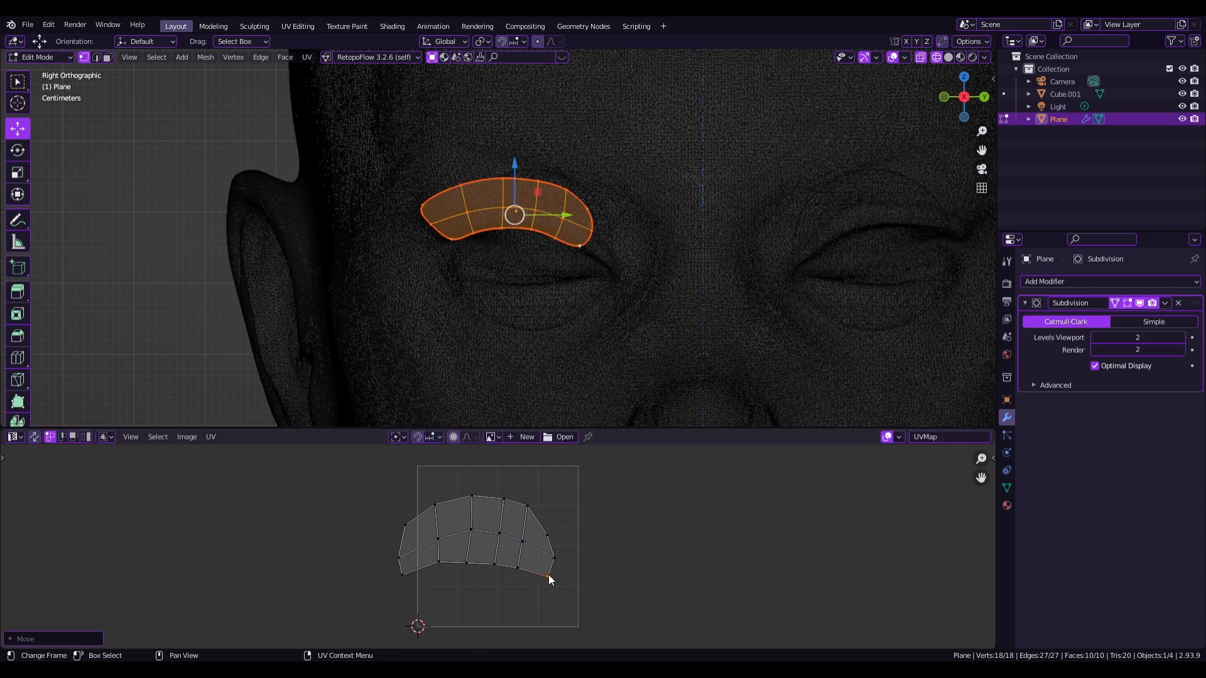
Raise the lower-edge UV vertices from the island's middle towards its inner end to even out the arch.
click(492, 563)
key(g)
click(496, 555)
click(463, 563)
key(g)
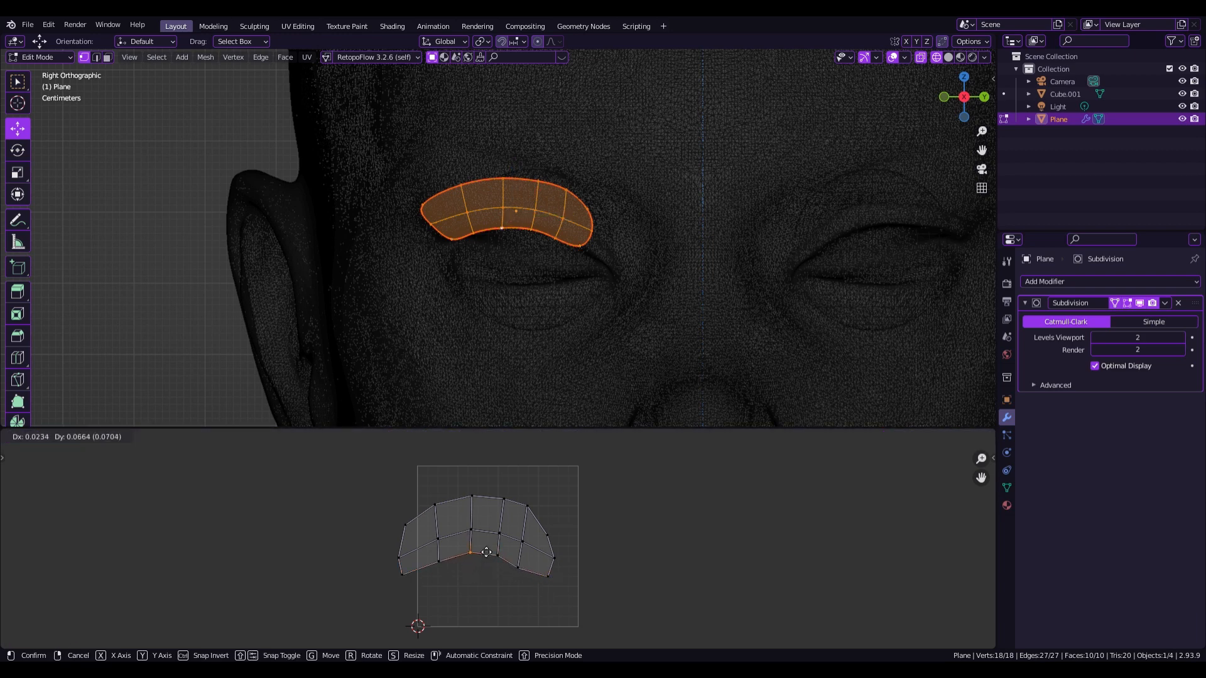
click(482, 549)
click(478, 531)
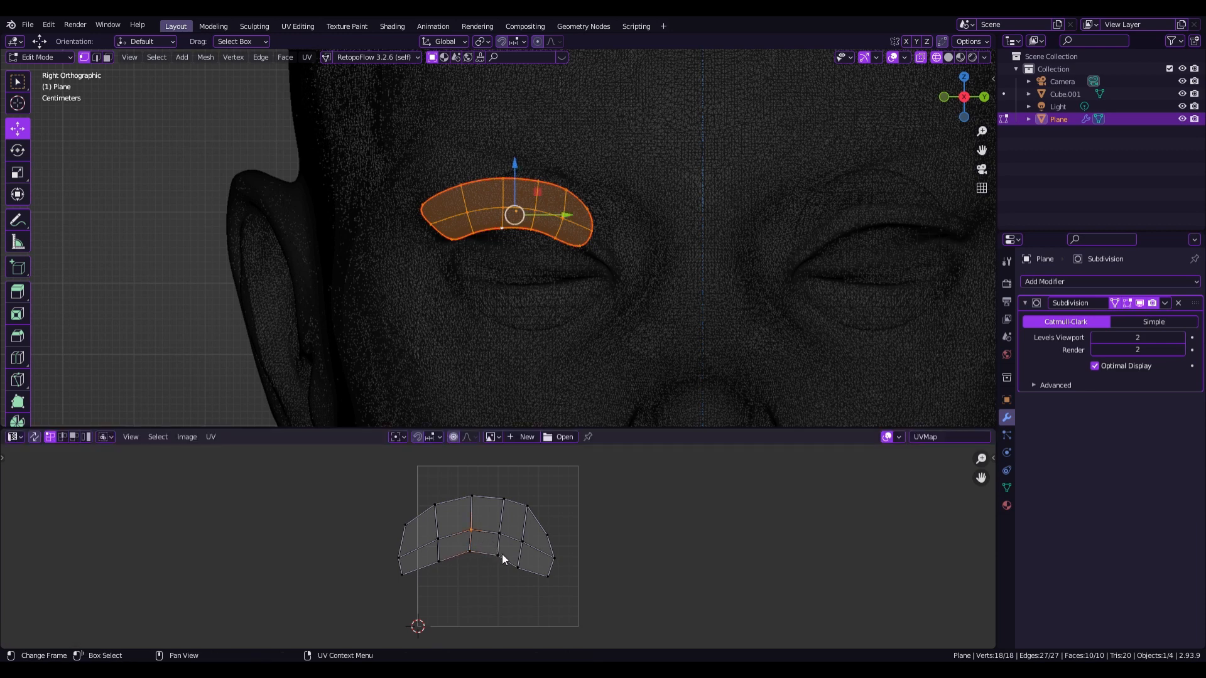
click(518, 567)
key(g)
click(521, 561)
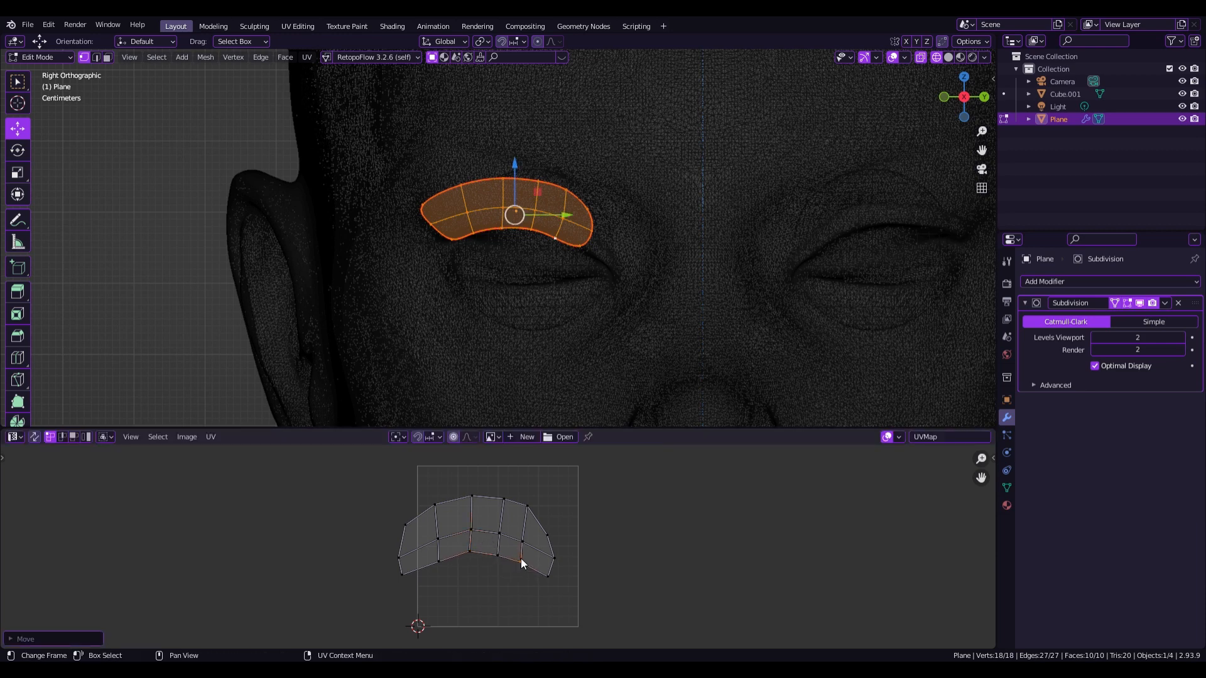
Nudge the two lower-edge UV vertices between the island's middle and its outer end to smooth the arch.
click(466, 552)
key(g)
click(465, 552)
click(438, 561)
key(g)
click(438, 557)
key(Tab)
key(Tab)
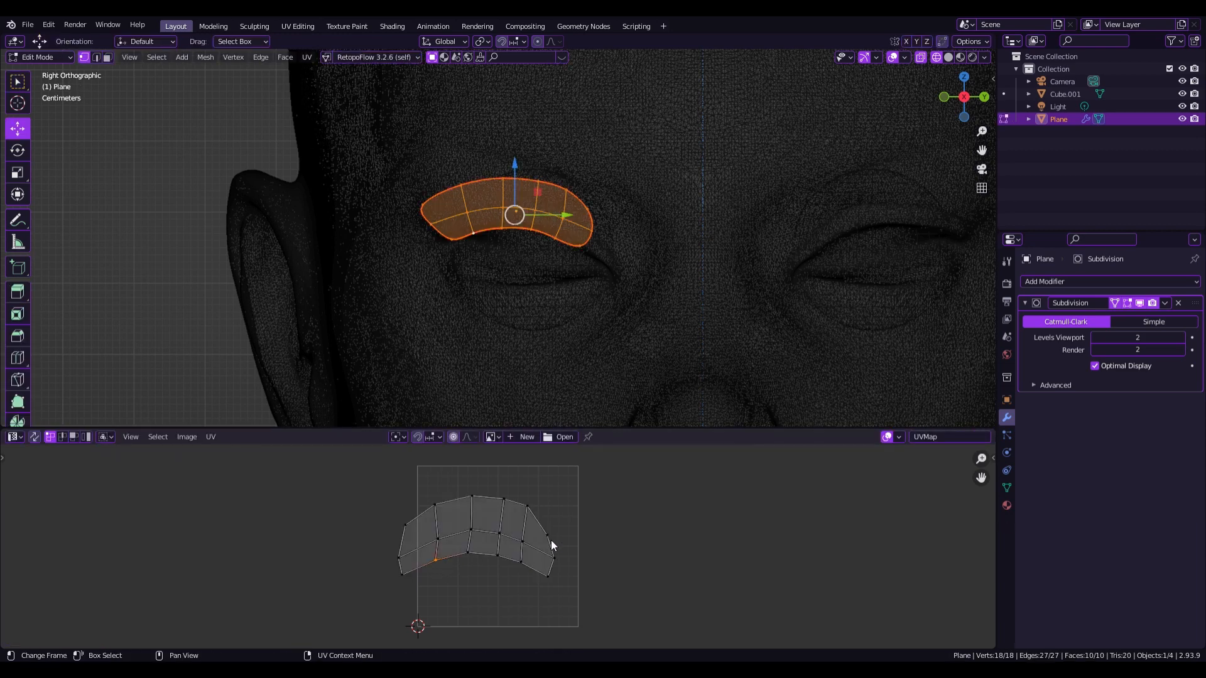
Shift the whole UV island sideways so it fits inside the UV square, and return to Object Mode.
key(a)
key(g)
click(561, 542)
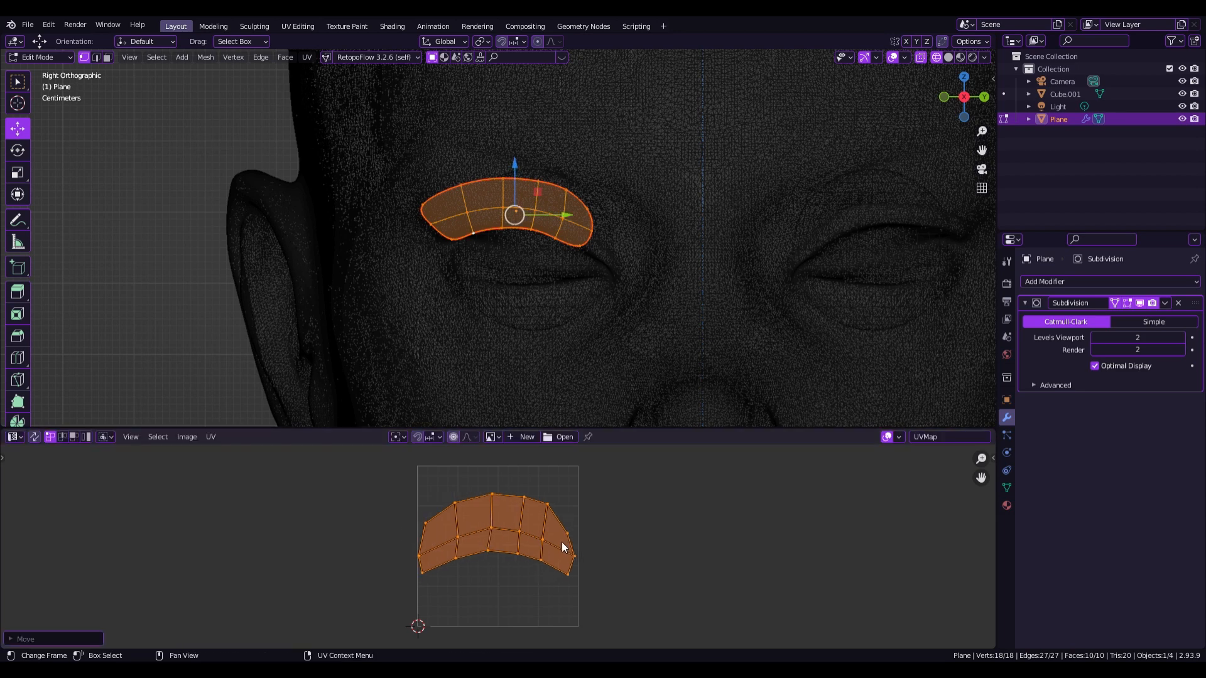
key(Tab)
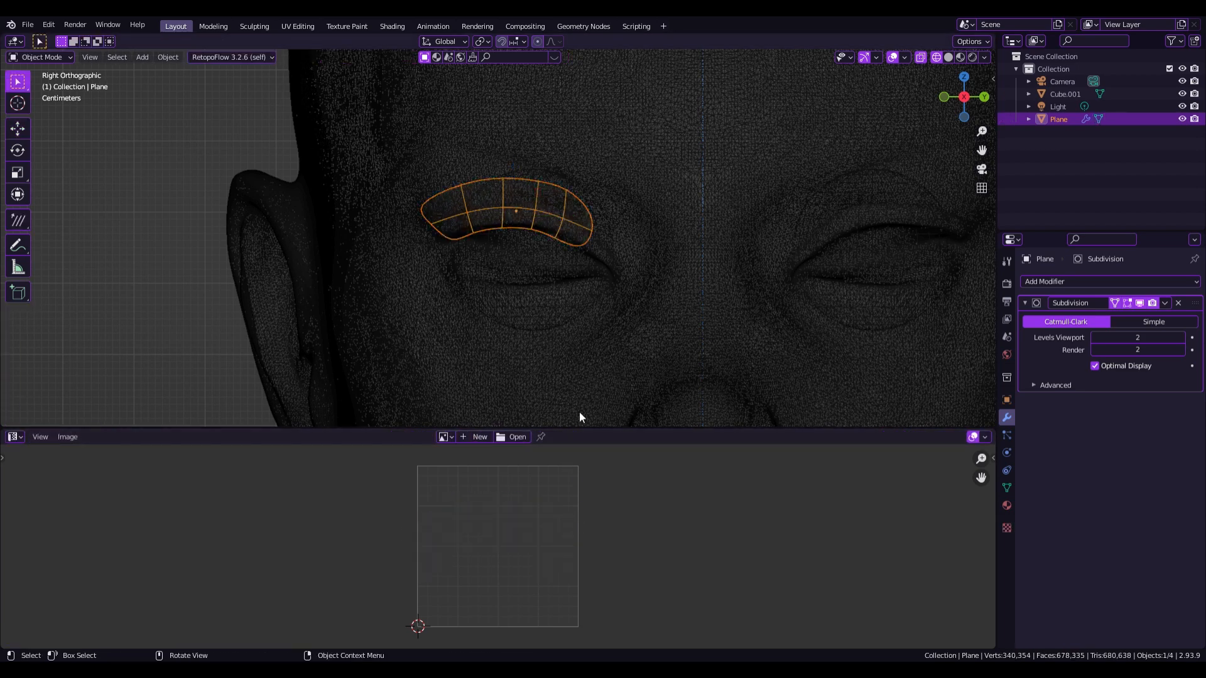
Show the model in solid shading and give the eyelid plane a new material named LASH.
click(1008, 506)
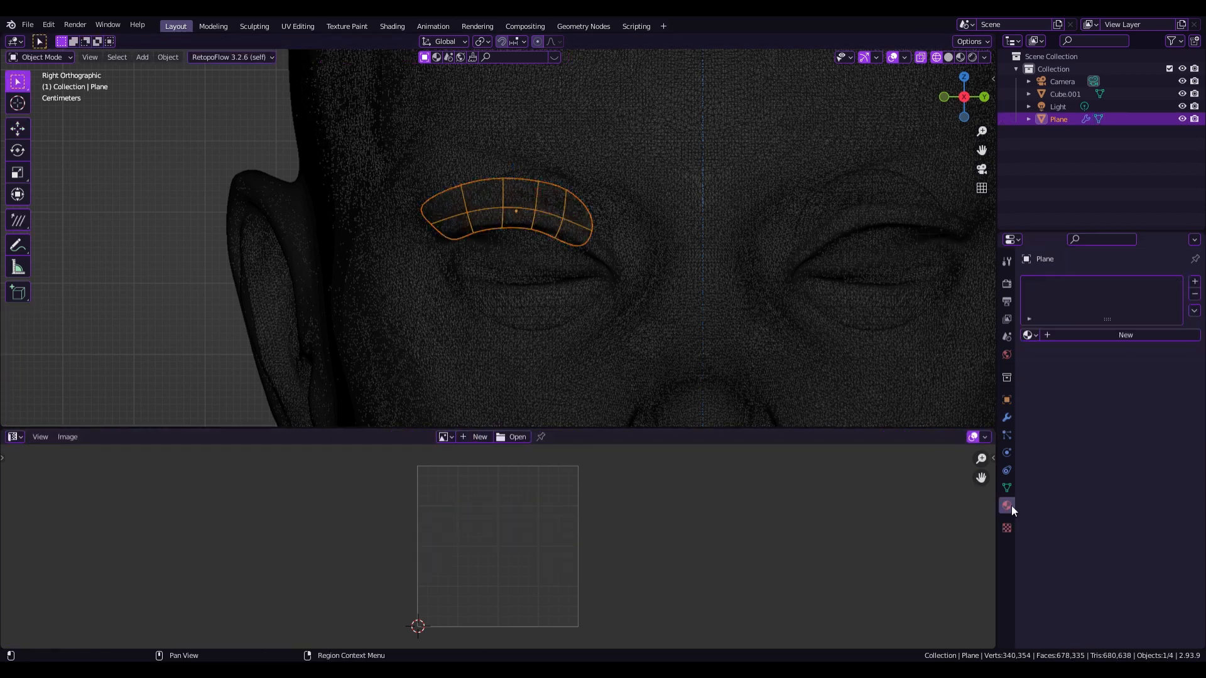
click(950, 58)
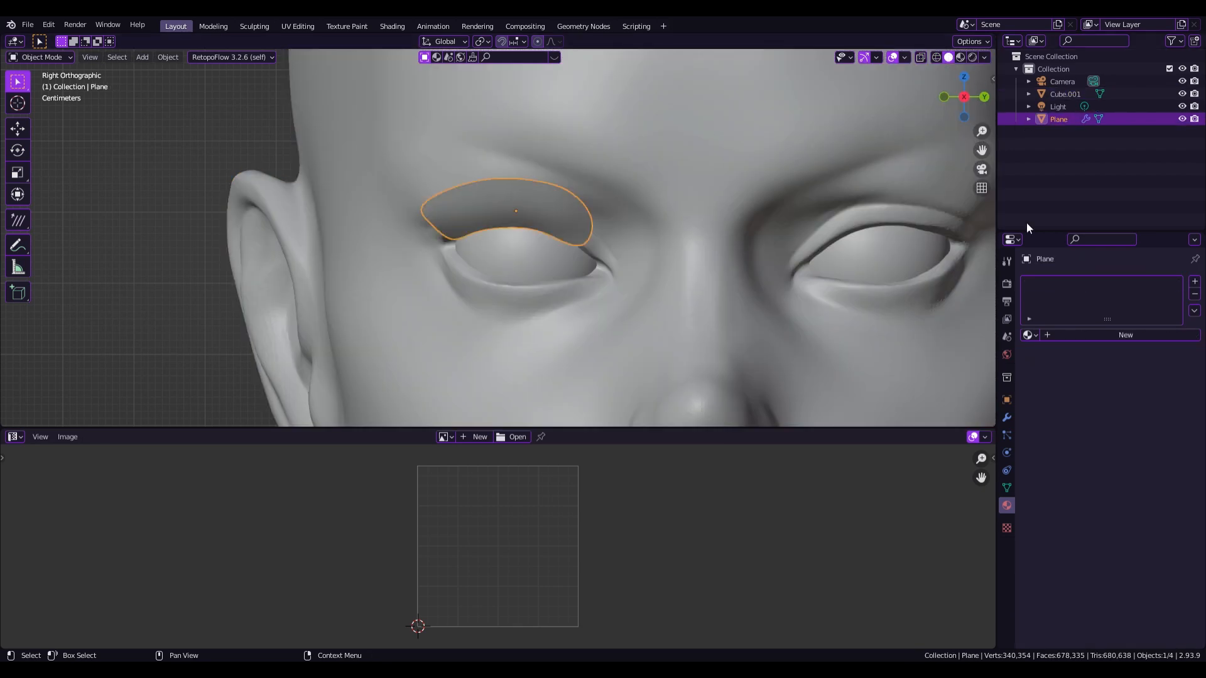
click(1072, 334)
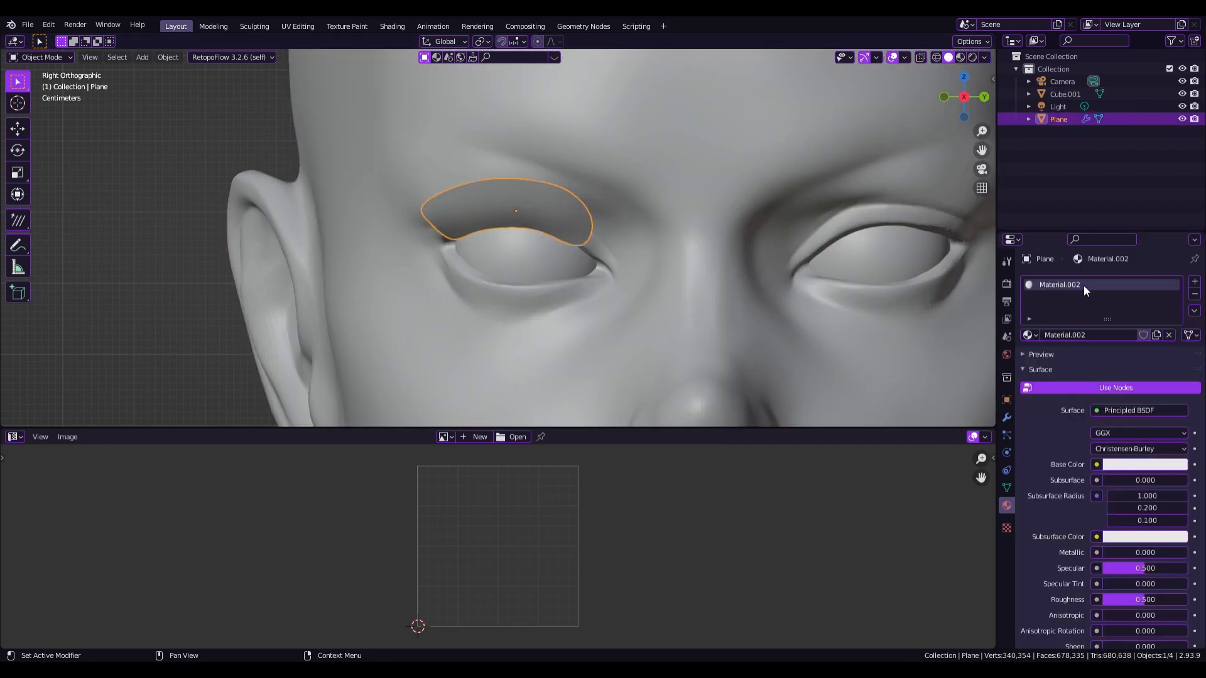
text(LASH)
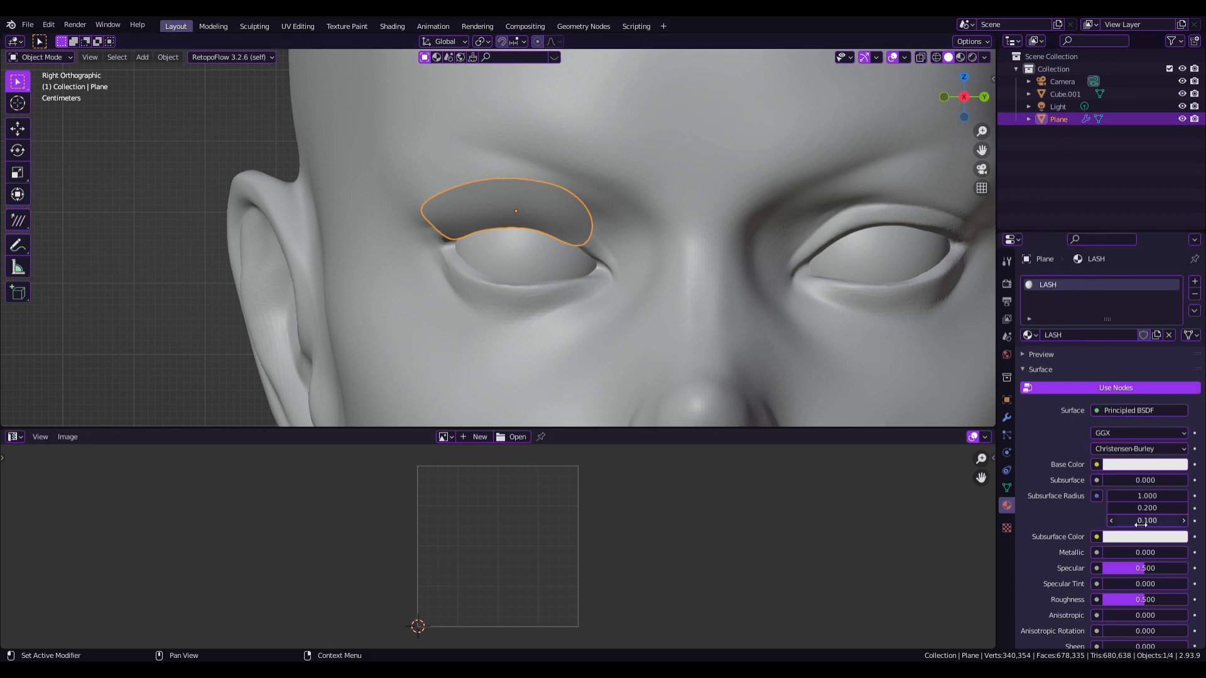
Apply the Subdivision modifier on the plane and check the resulting mesh and UVs in Edit Mode.
scroll(1102, 428, down, 10)
scroll(1105, 490, down, 6)
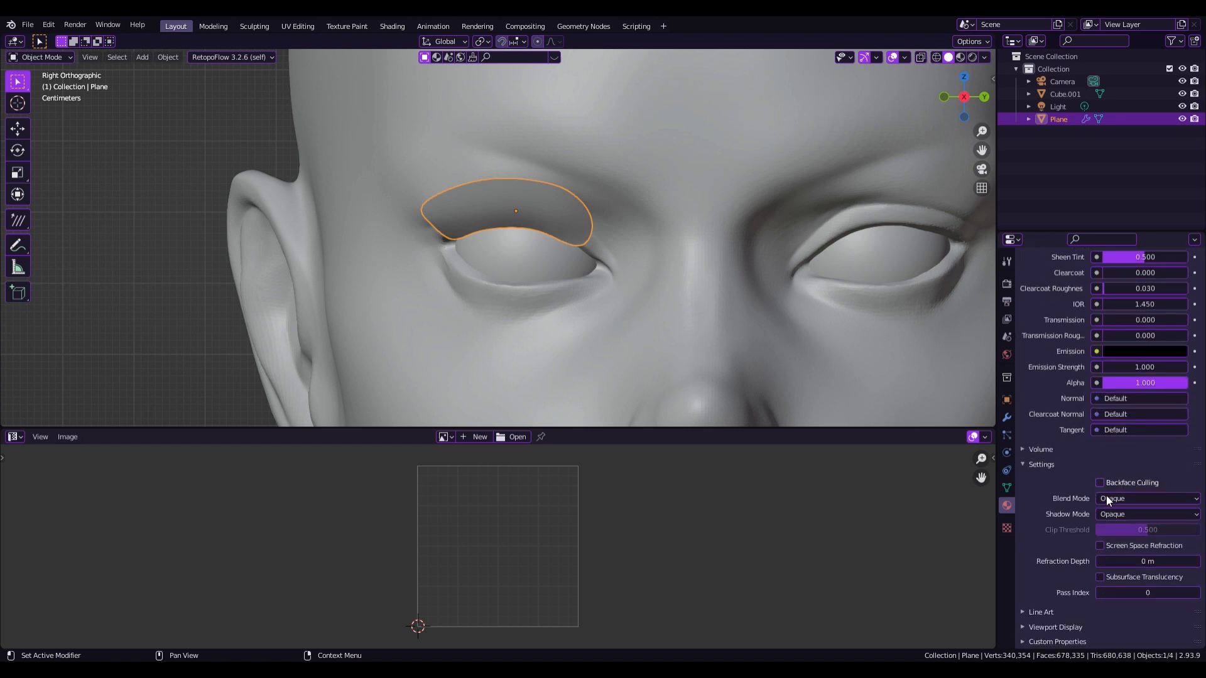
click(14, 437)
click(1006, 417)
click(1164, 304)
click(1156, 314)
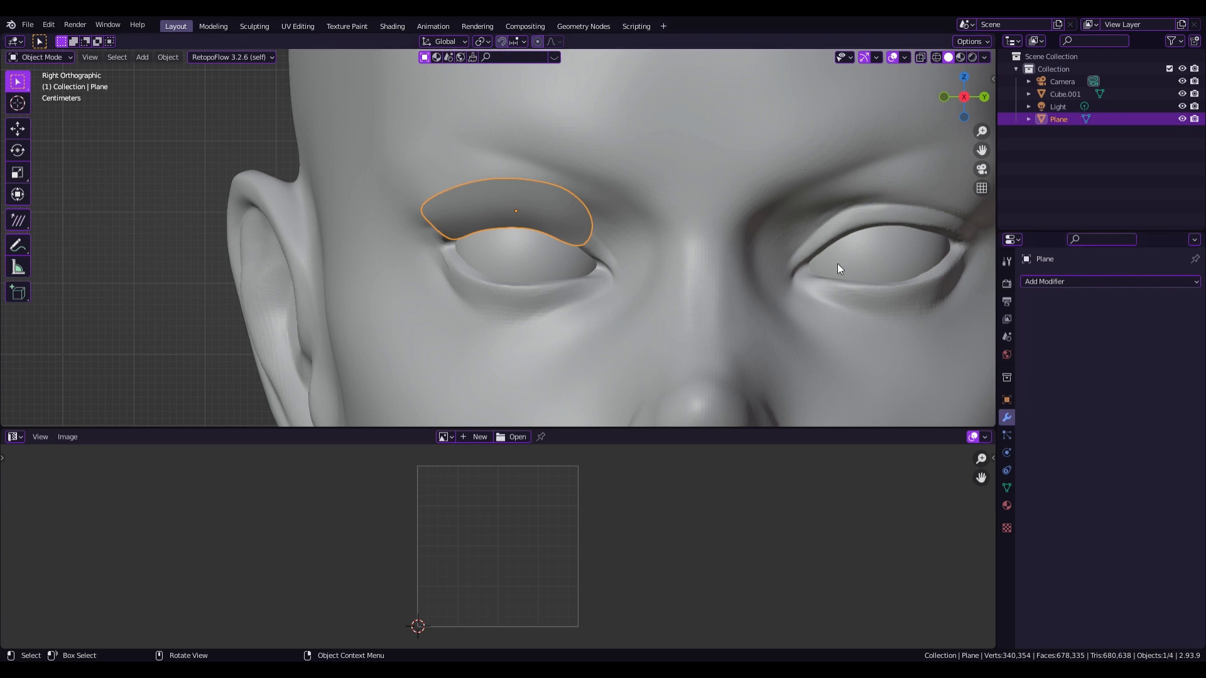
key(Tab)
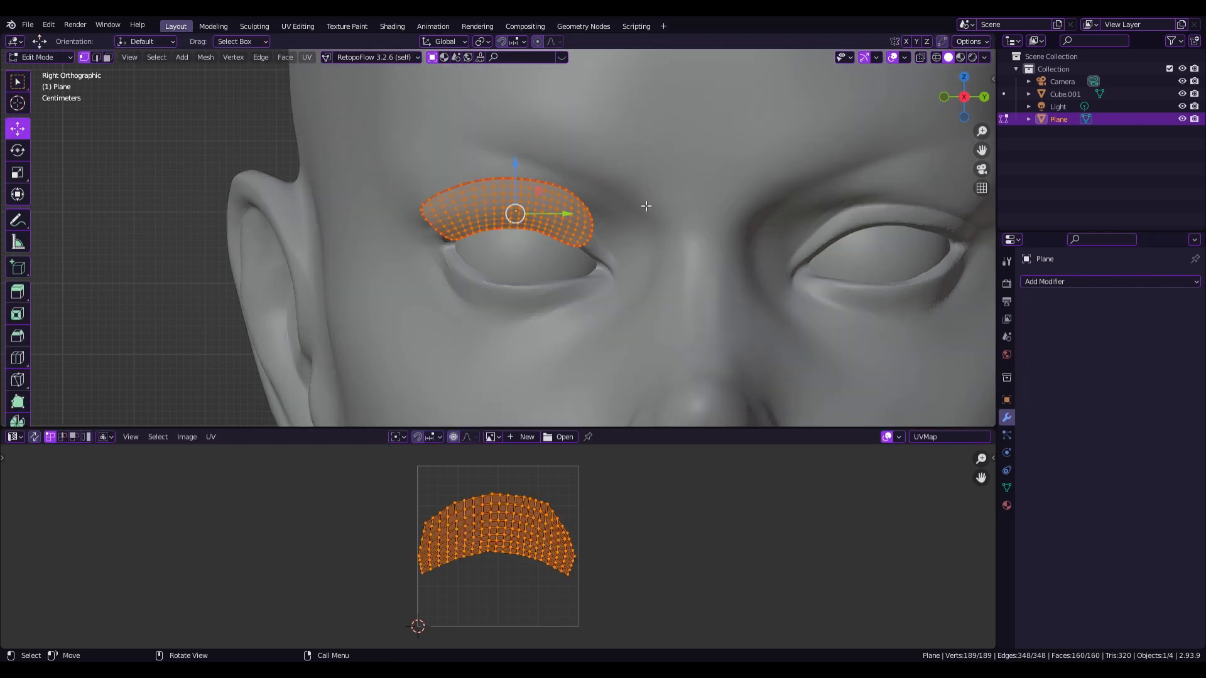
key(Tab)
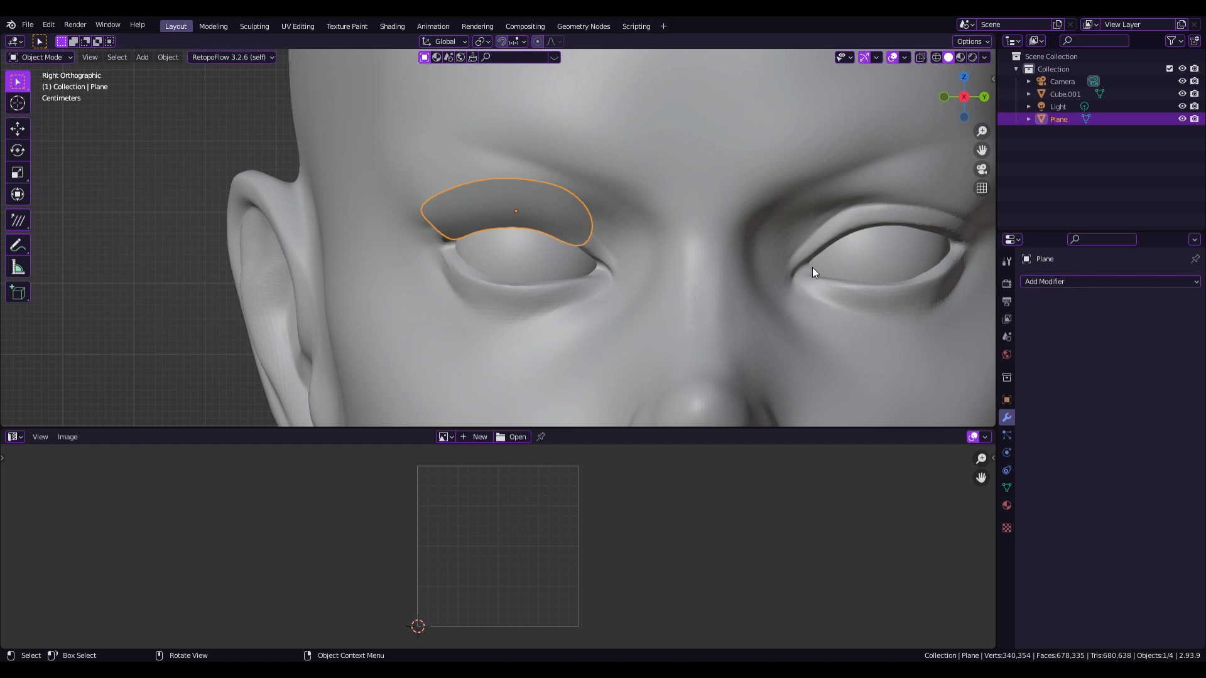
Reselect the eyelid plane and show its LASH material in the Shader Editor in place of the UV Editor.
click(571, 219)
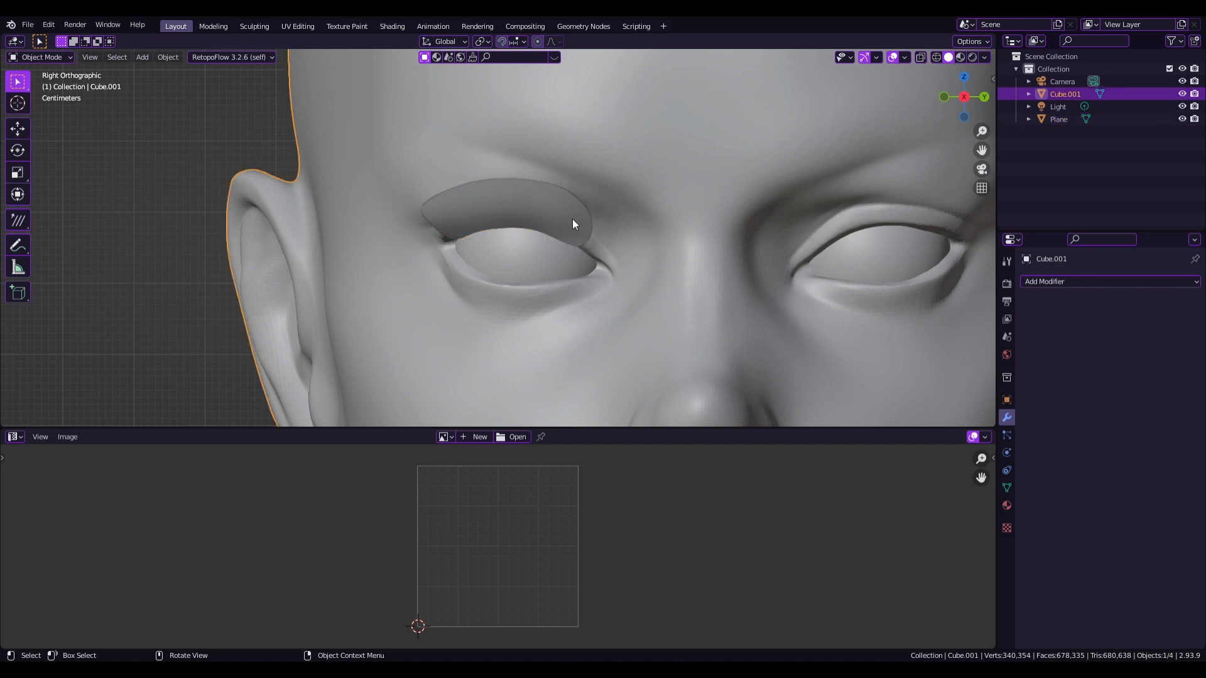
click(571, 219)
click(1007, 506)
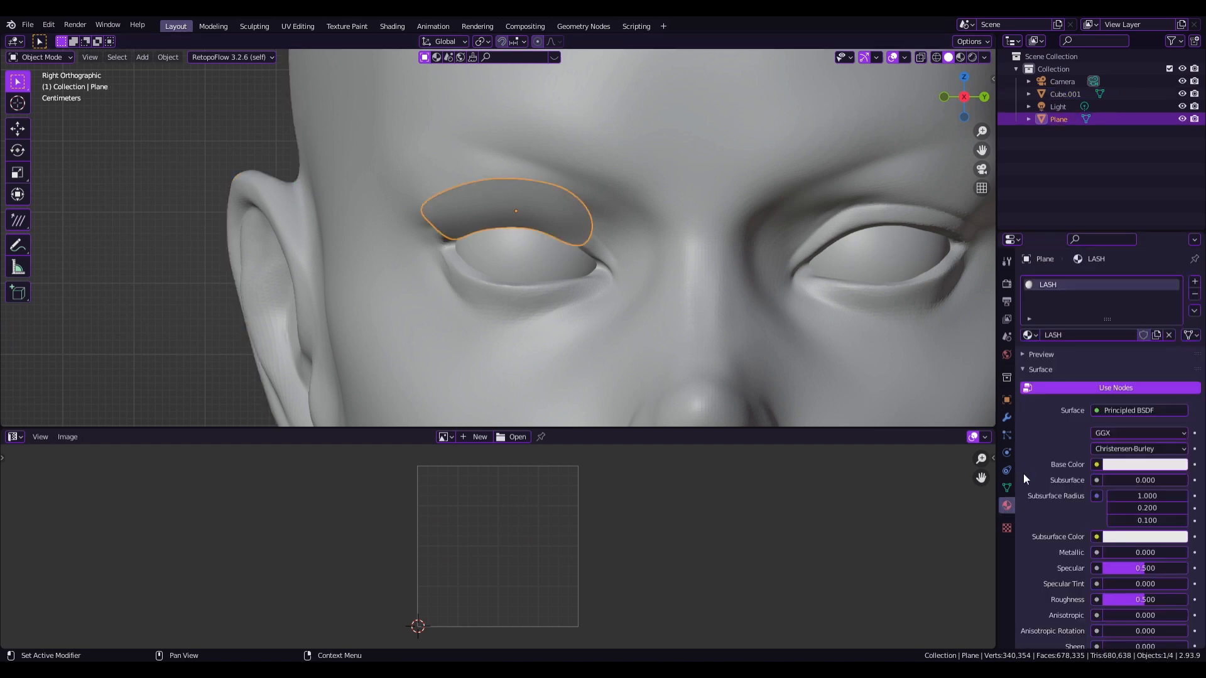
click(1099, 464)
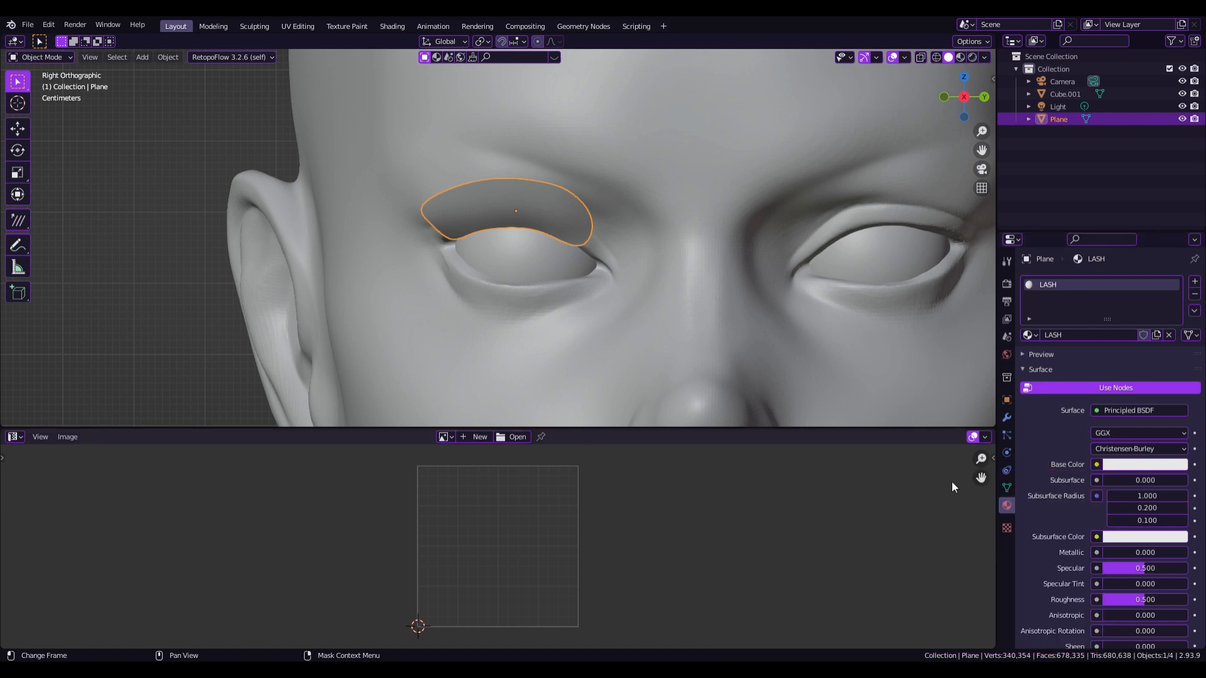
click(12, 437)
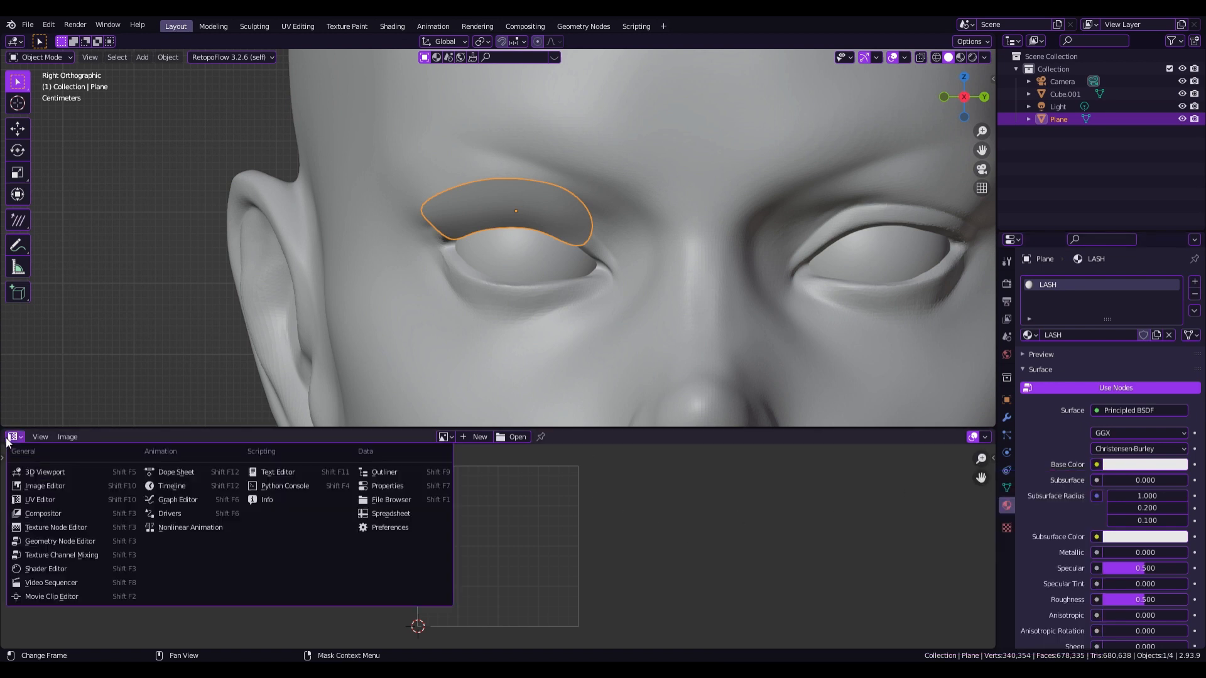
click(38, 568)
scroll(326, 575, up, 5)
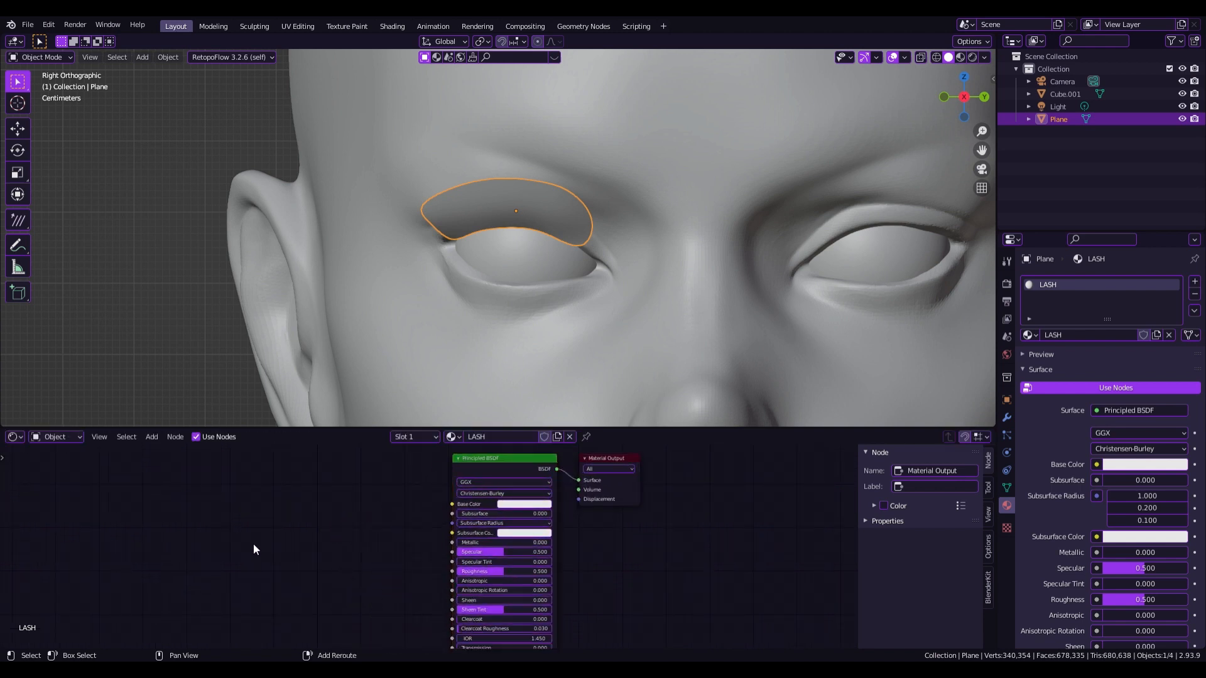
Add an Image Texture node and place it beside the Principled BSDF node near its Alpha input.
key(shift+a)
mouse_move(216, 570)
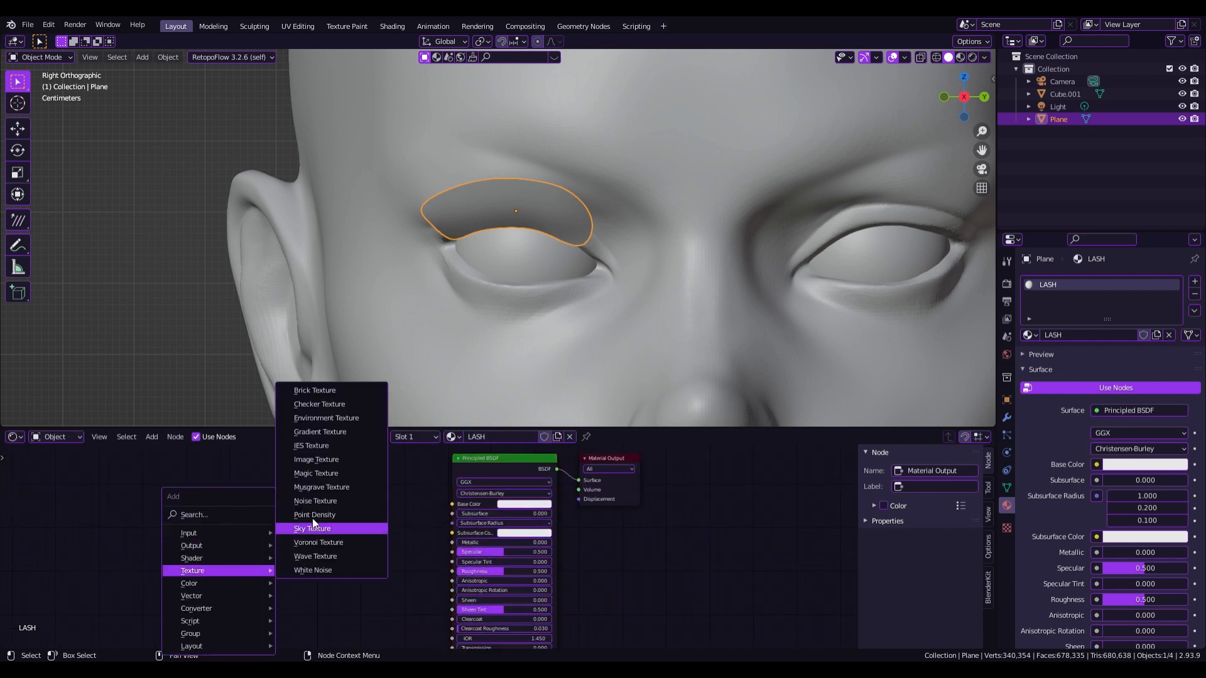
click(331, 460)
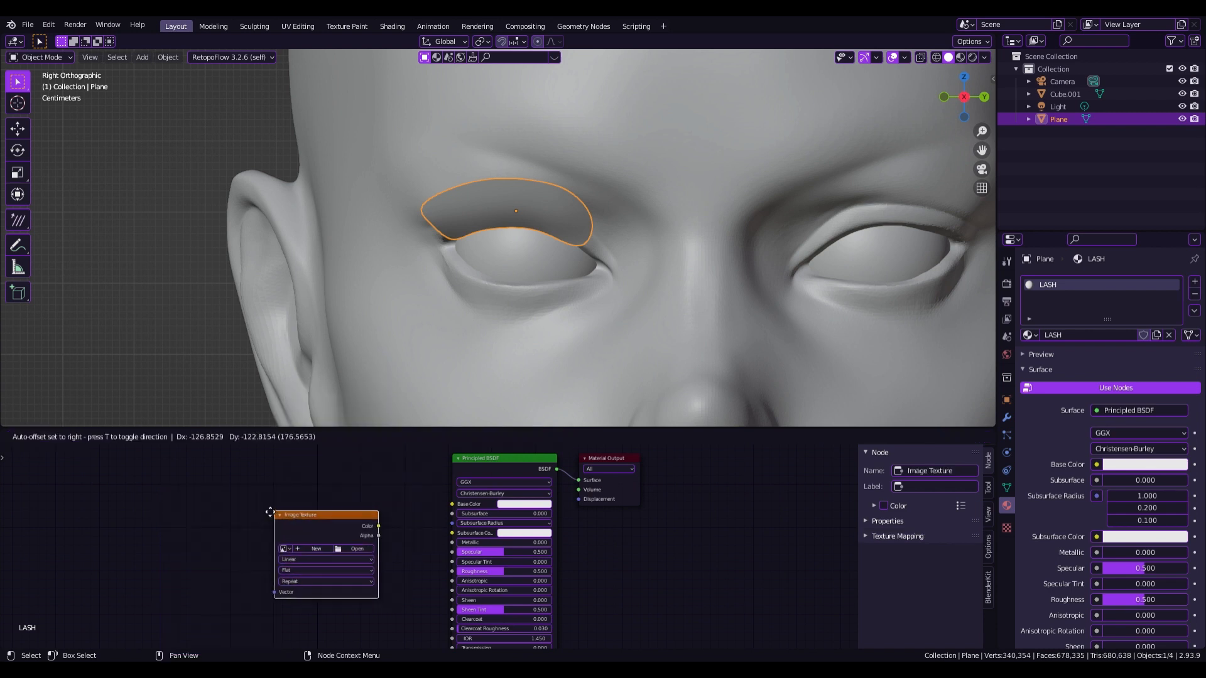
click(270, 504)
scroll(637, 547, down, 1)
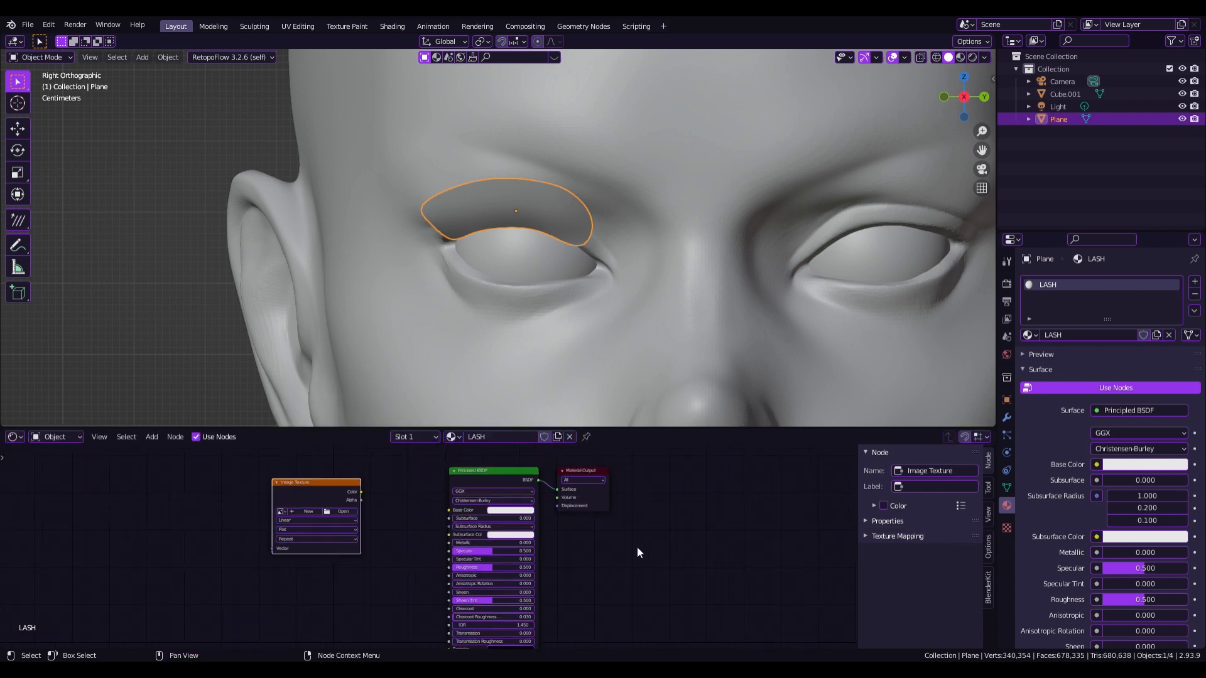
middle_drag(640, 541, 774, 452)
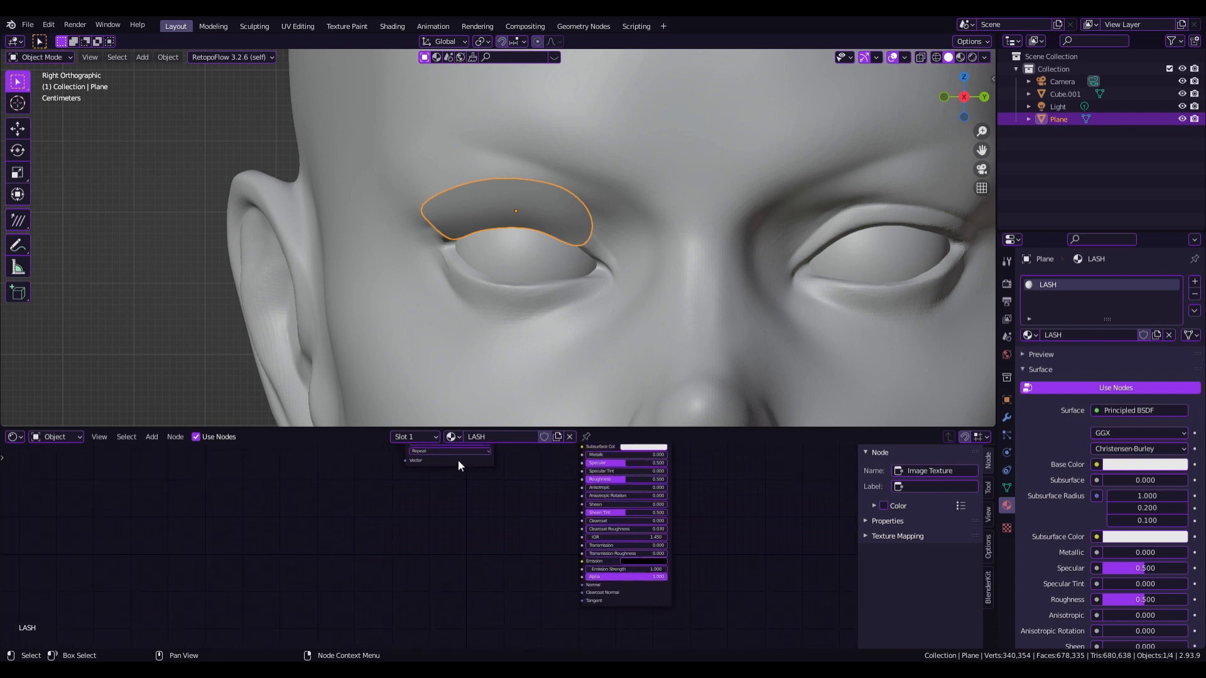
drag(458, 460, 445, 601)
Connect the Image Texture's Alpha output to the Principled BSDF's Alpha input and load Untitled-1.png as its image.
scroll(737, 570, up, 3)
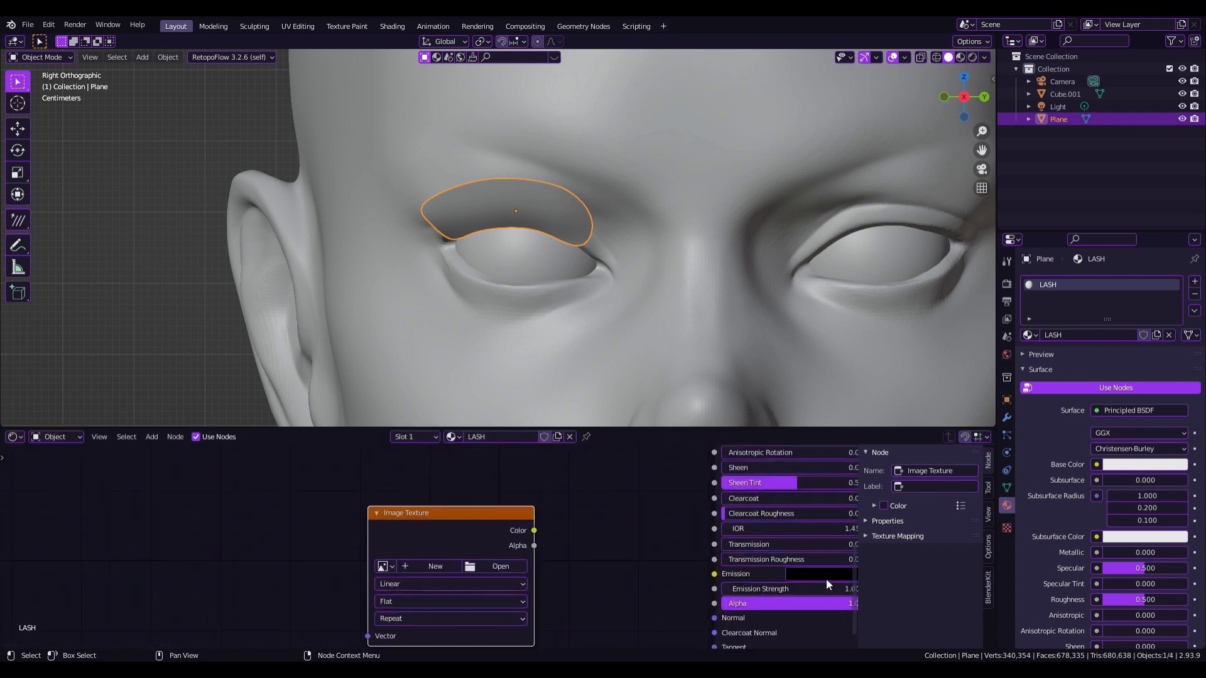
drag(534, 546, 713, 603)
middle_drag(683, 531, 488, 498)
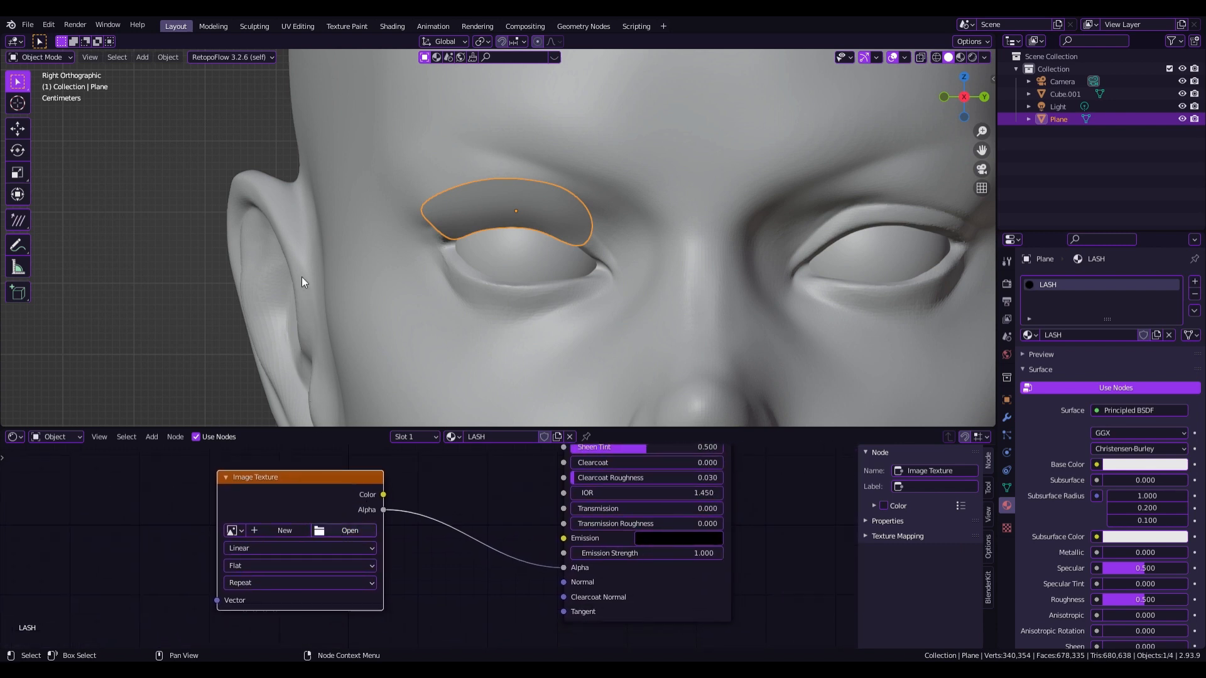
click(689, 447)
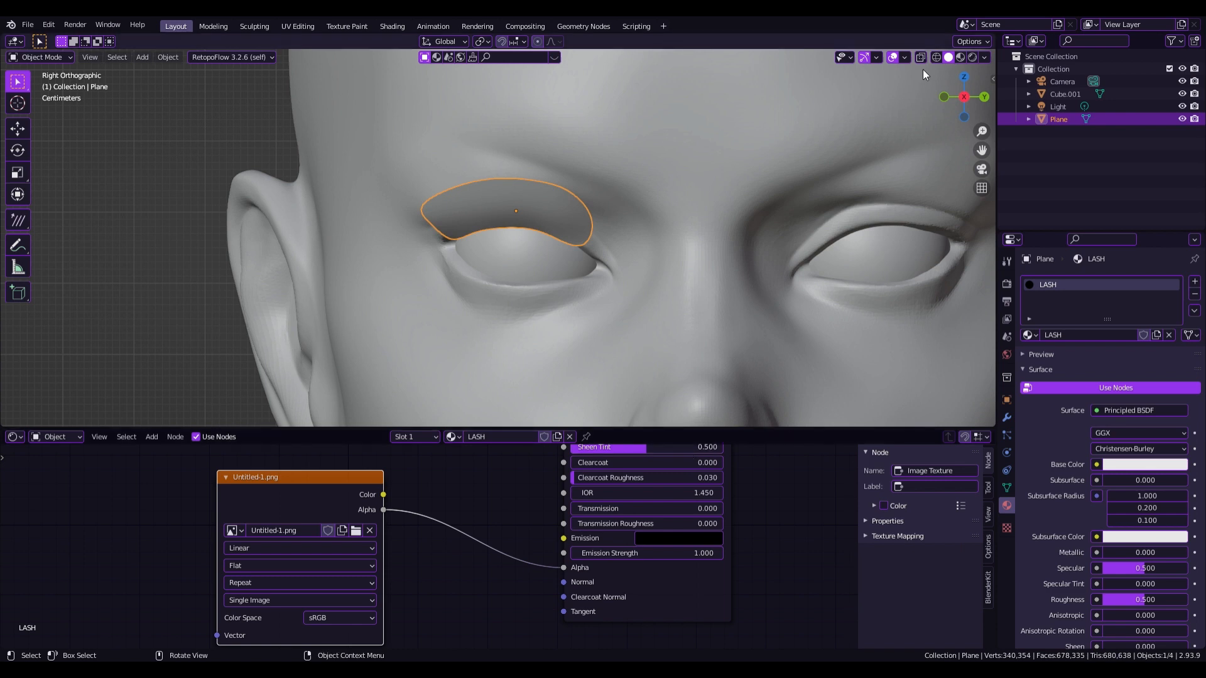
Preview the material in the viewport and set its blend mode to Alpha Blend and shadow mode to Alpha Hashed.
click(962, 57)
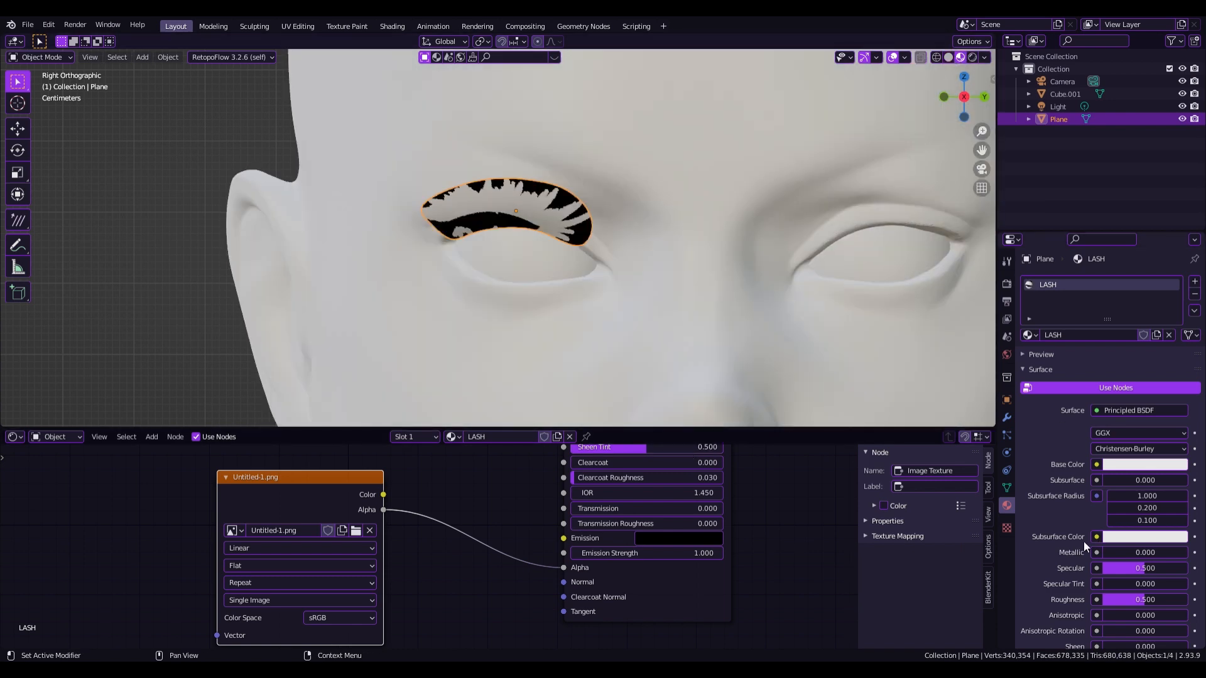
scroll(1086, 412, down, 15)
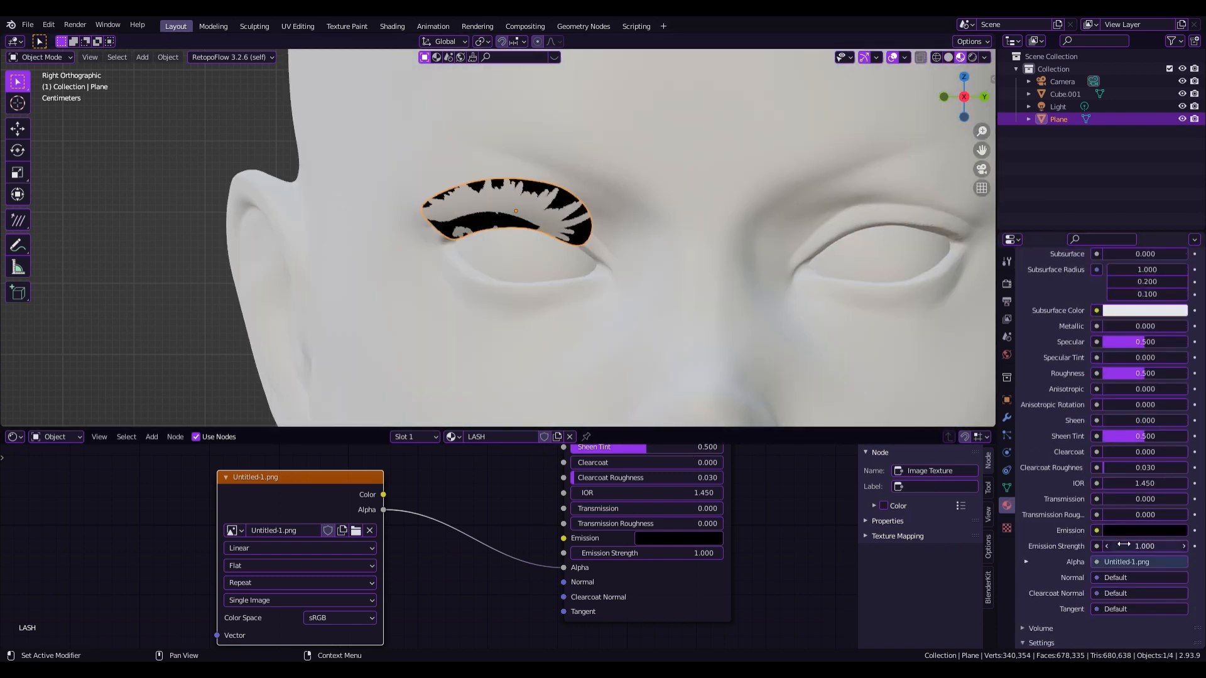
click(1111, 500)
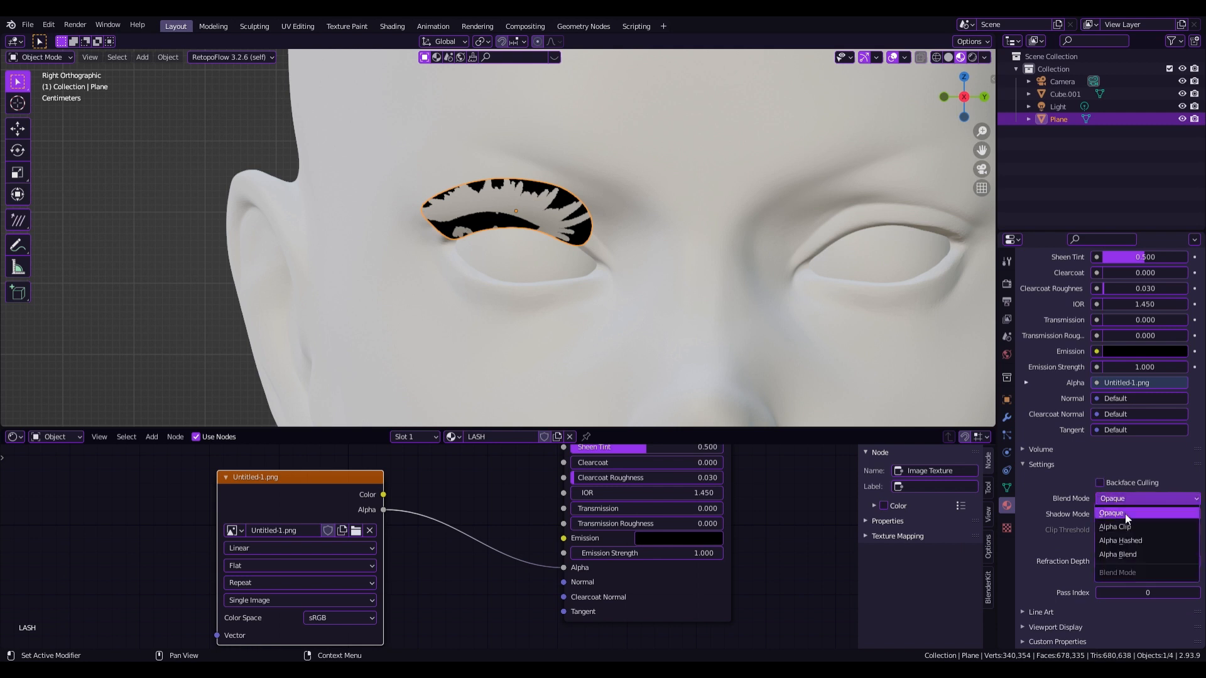
click(1128, 555)
click(1133, 514)
click(1142, 570)
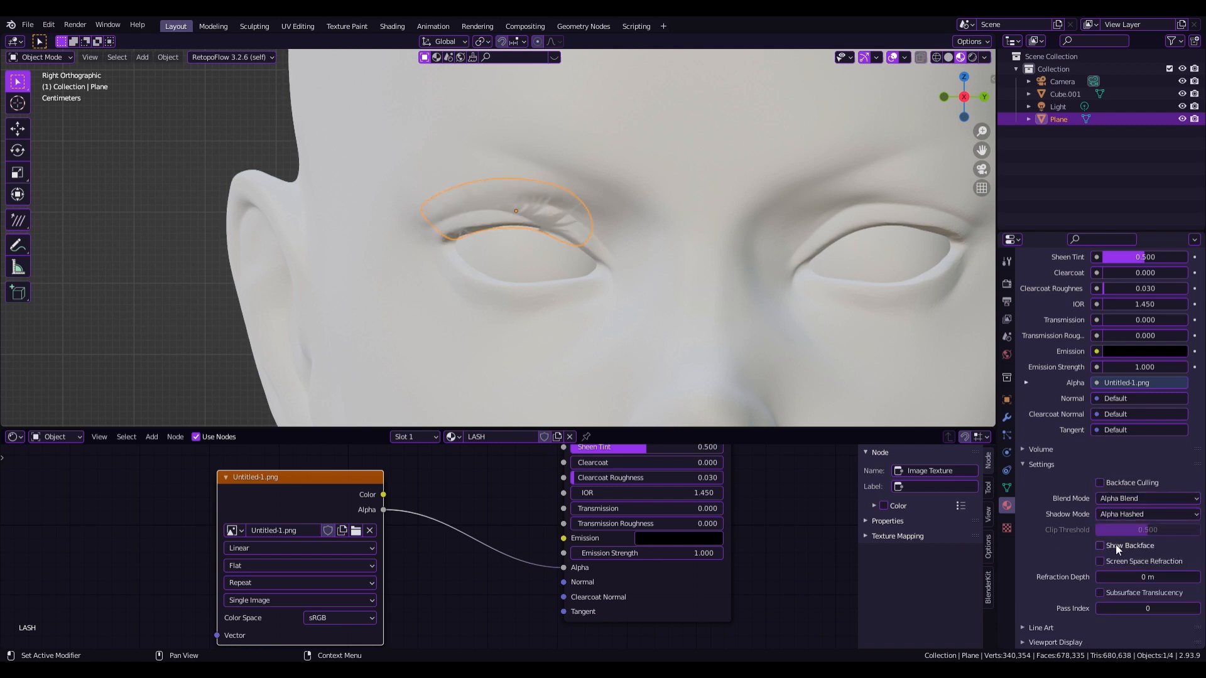
Set the LASH material's base color to black.
scroll(1116, 545, up, 15)
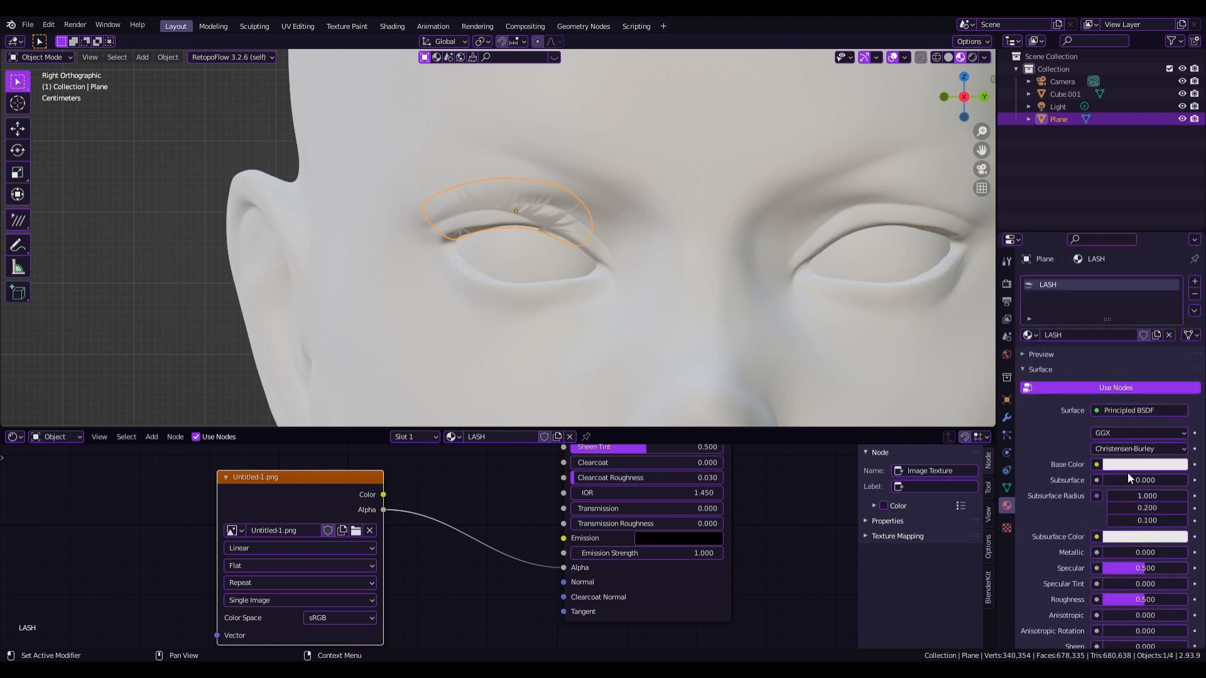
click(1129, 467)
drag(1178, 368, 1183, 381)
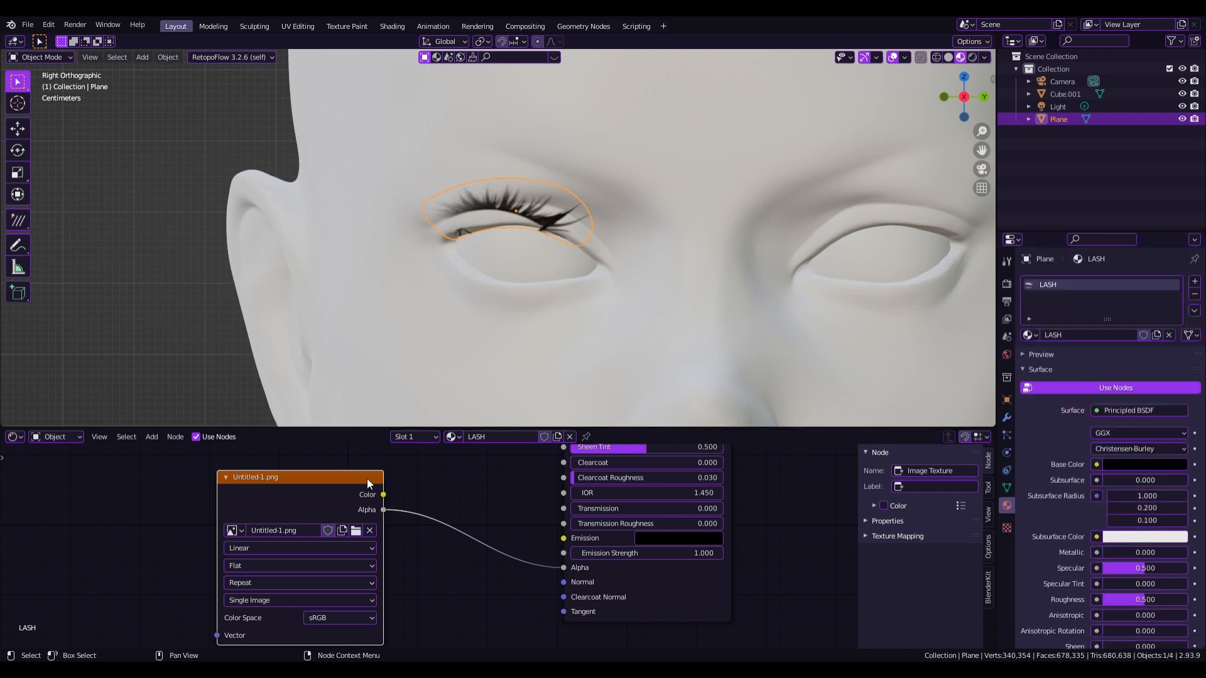
Replace the Shader Editor with the UV Editor and display the Untitled-1.png lash image in it.
click(18, 436)
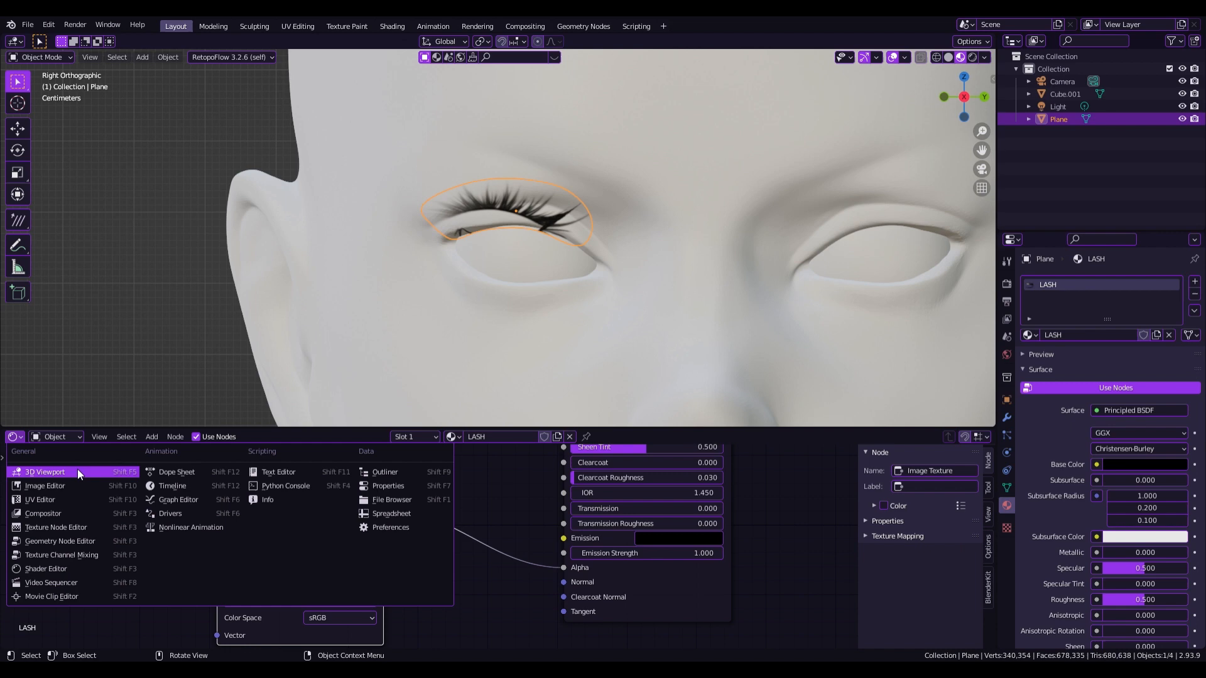
click(43, 499)
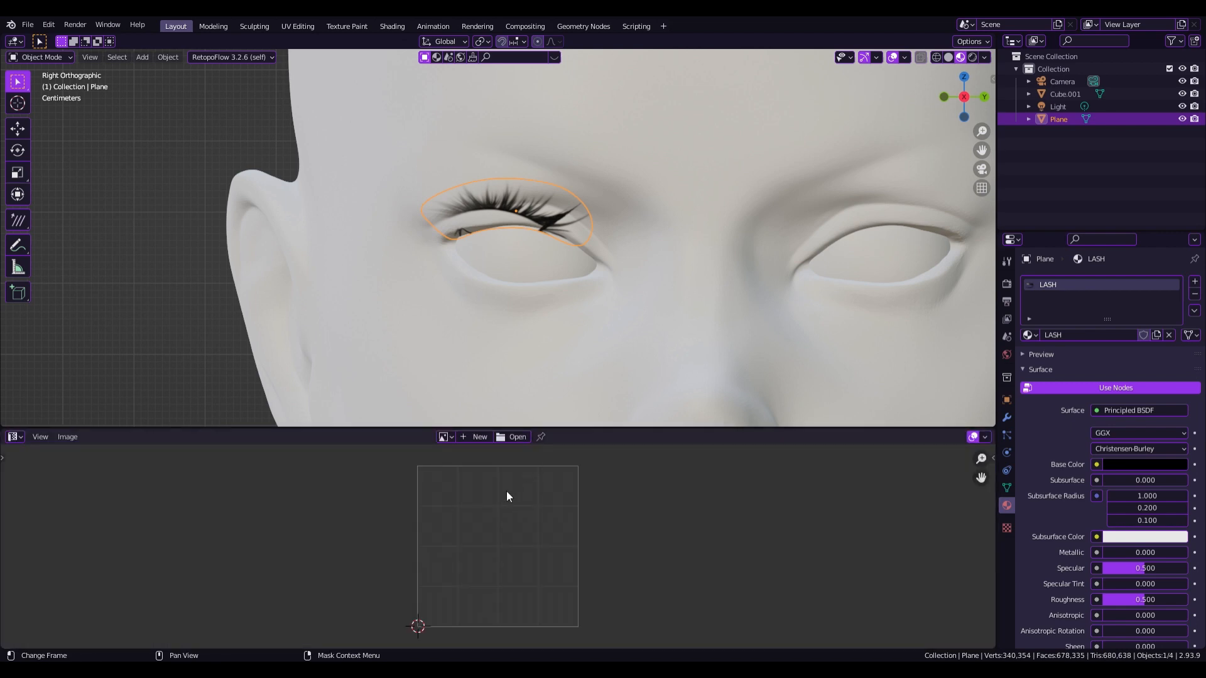
click(442, 438)
click(480, 469)
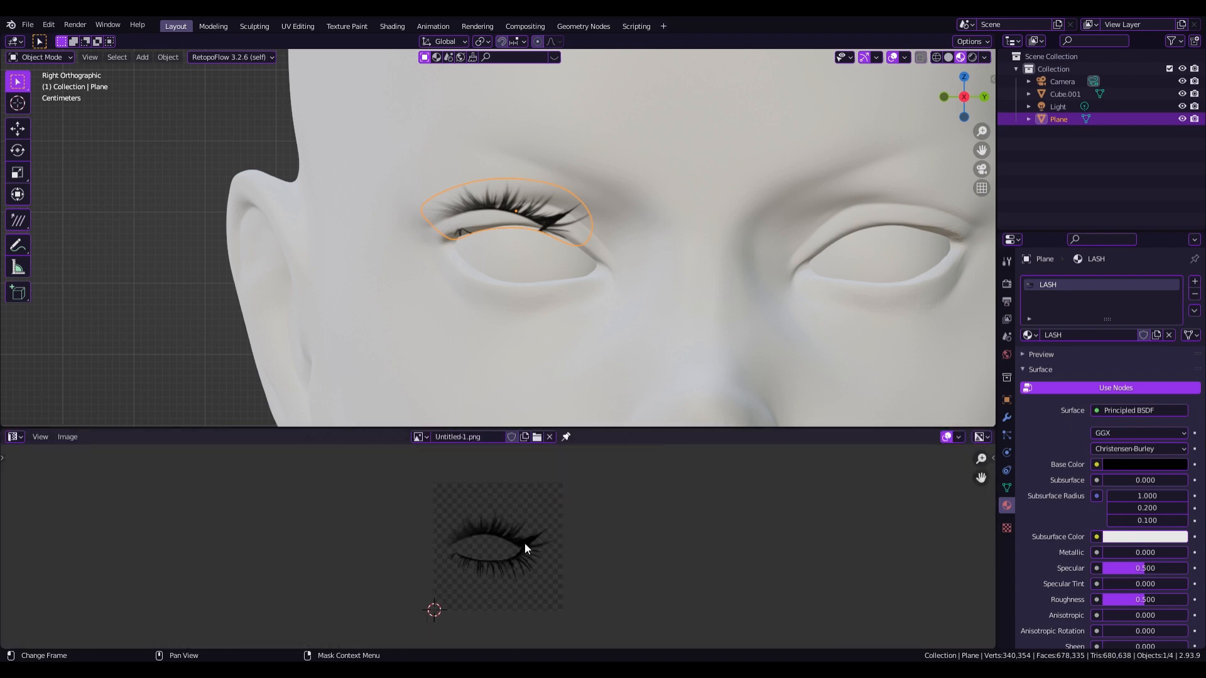
Enter Edit Mode on the eyelash plane, select its whole UV island and pin it.
key(Tab)
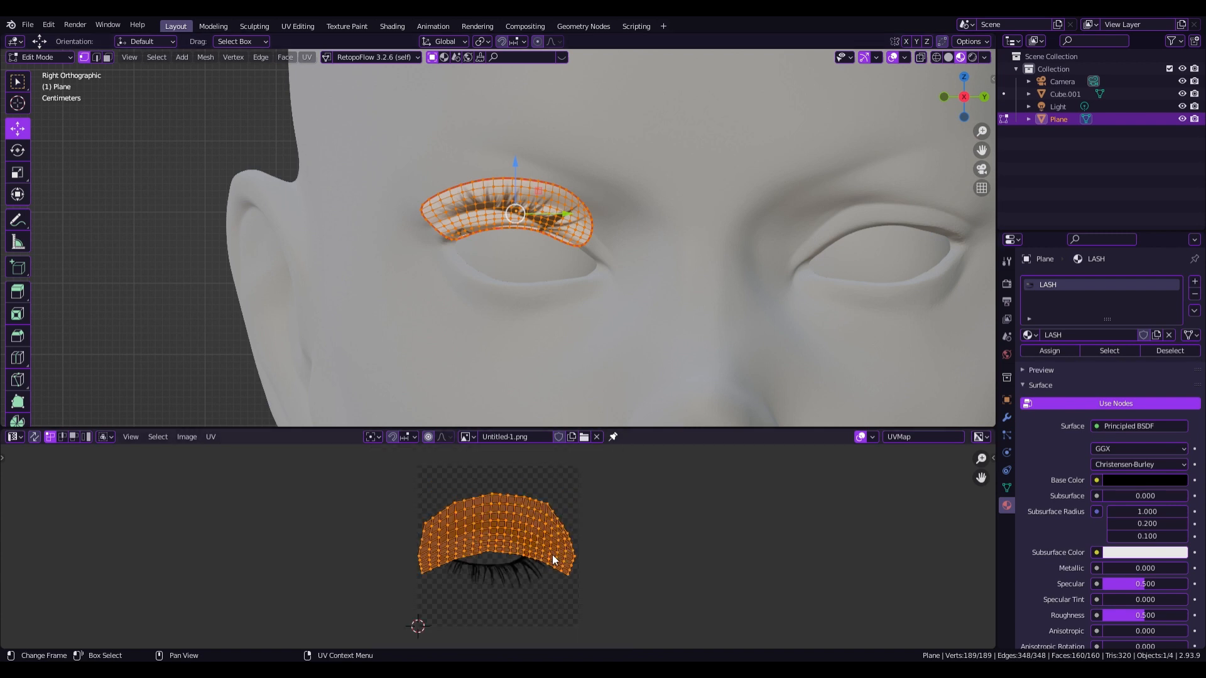
click(553, 540)
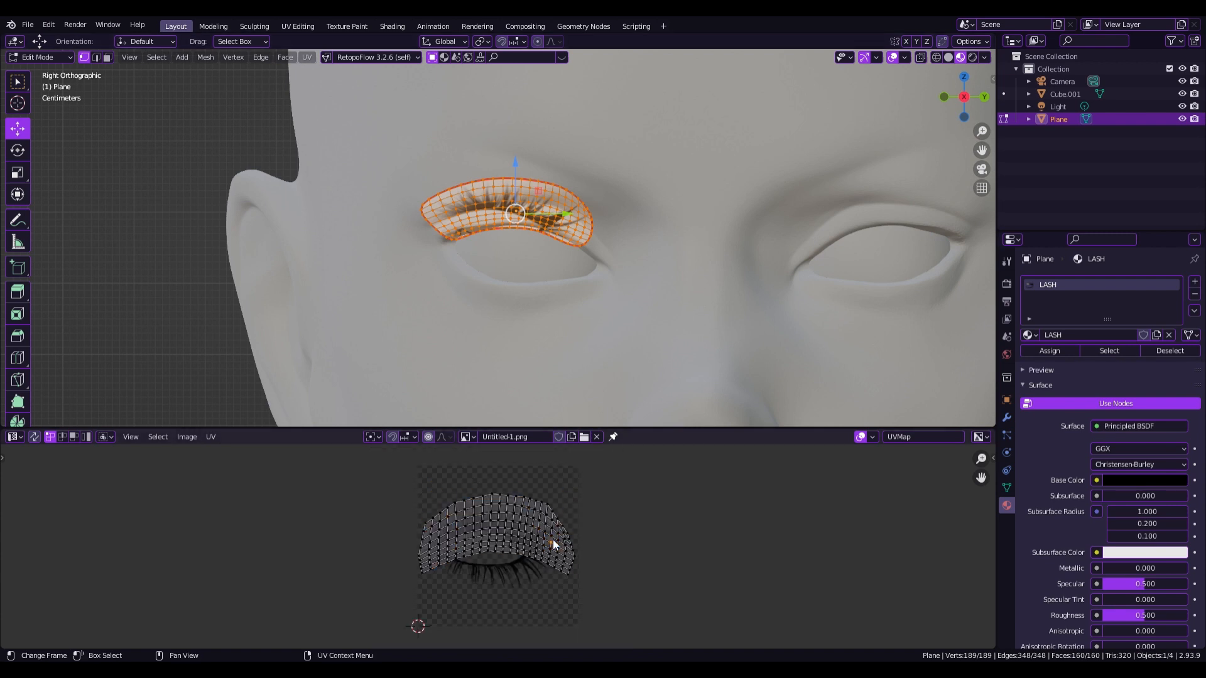
key(a)
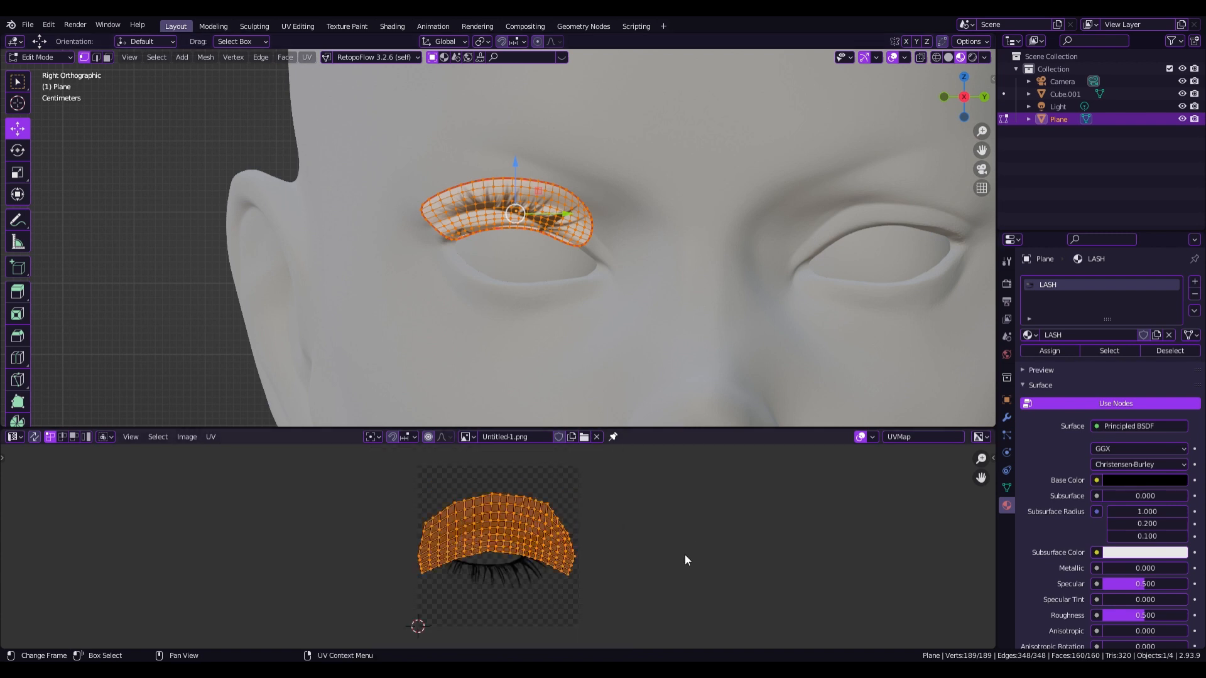
key(p)
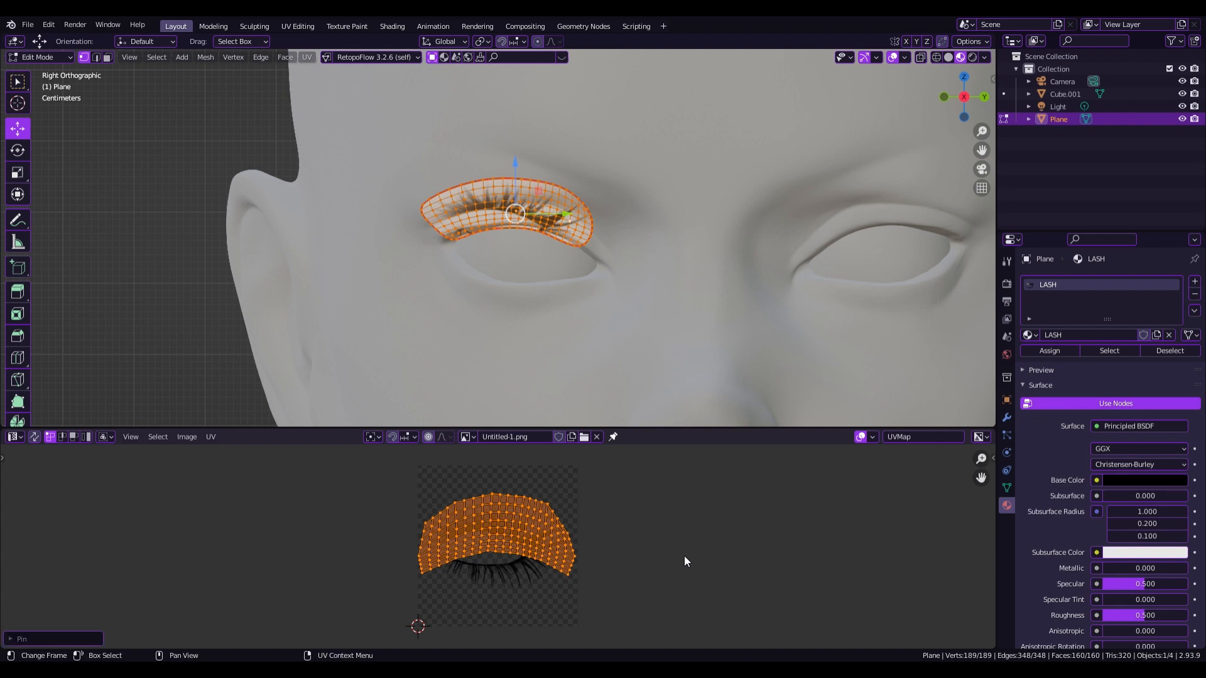
click(684, 556)
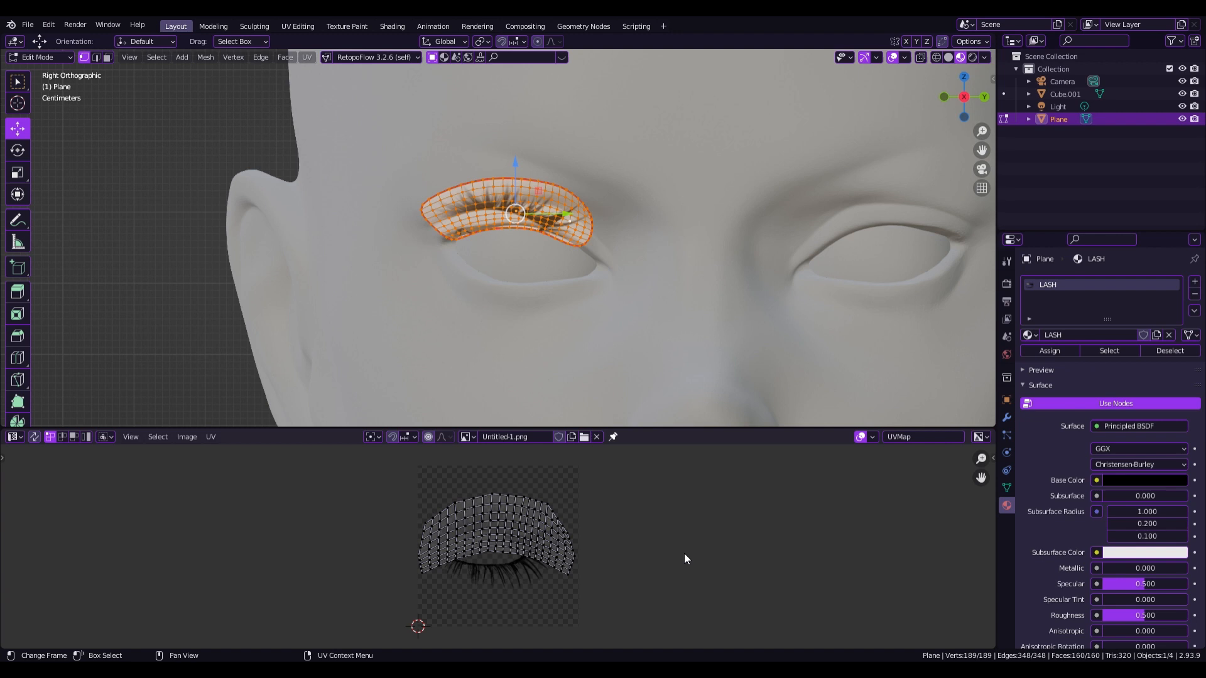
key(ctrl+z)
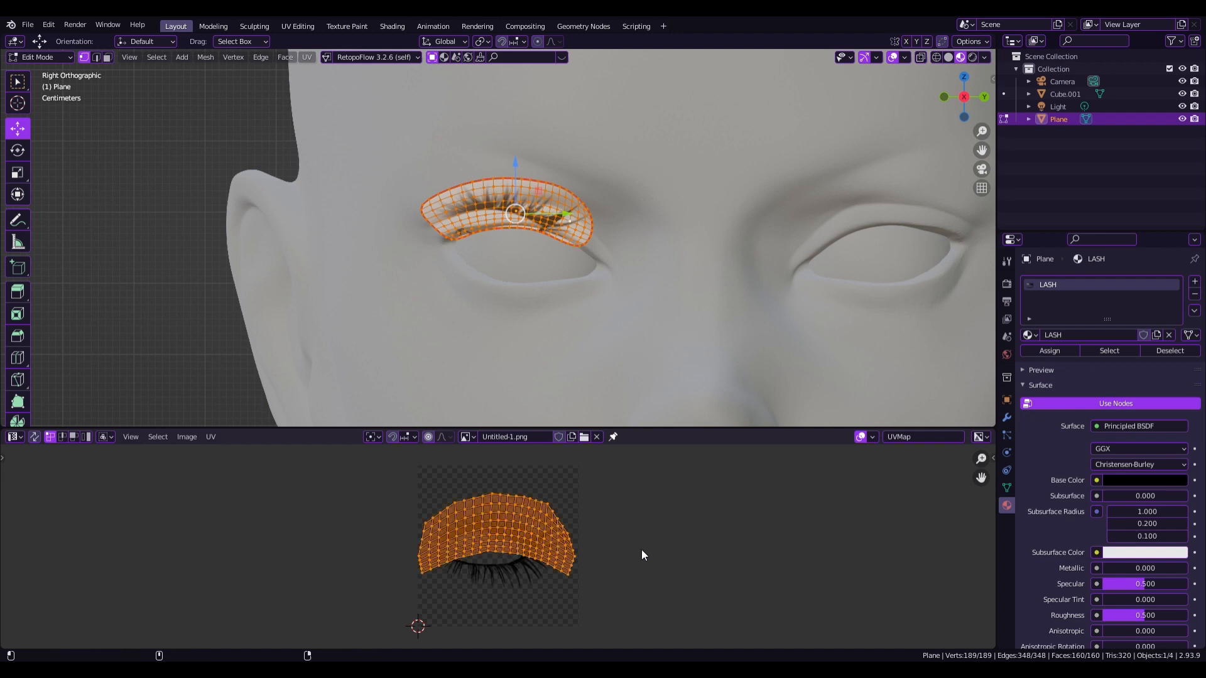
Mirror the selected eyelash UVs along the X axis.
key(ctrl+m)
key(x)
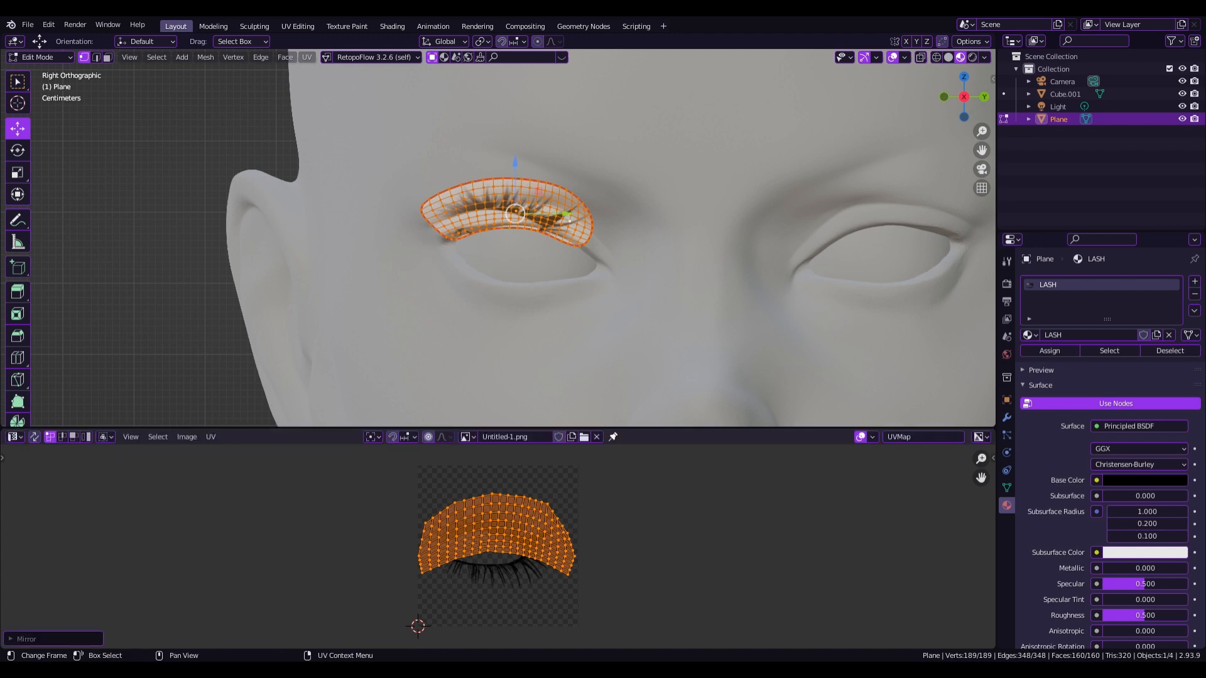
click(11, 639)
click(83, 610)
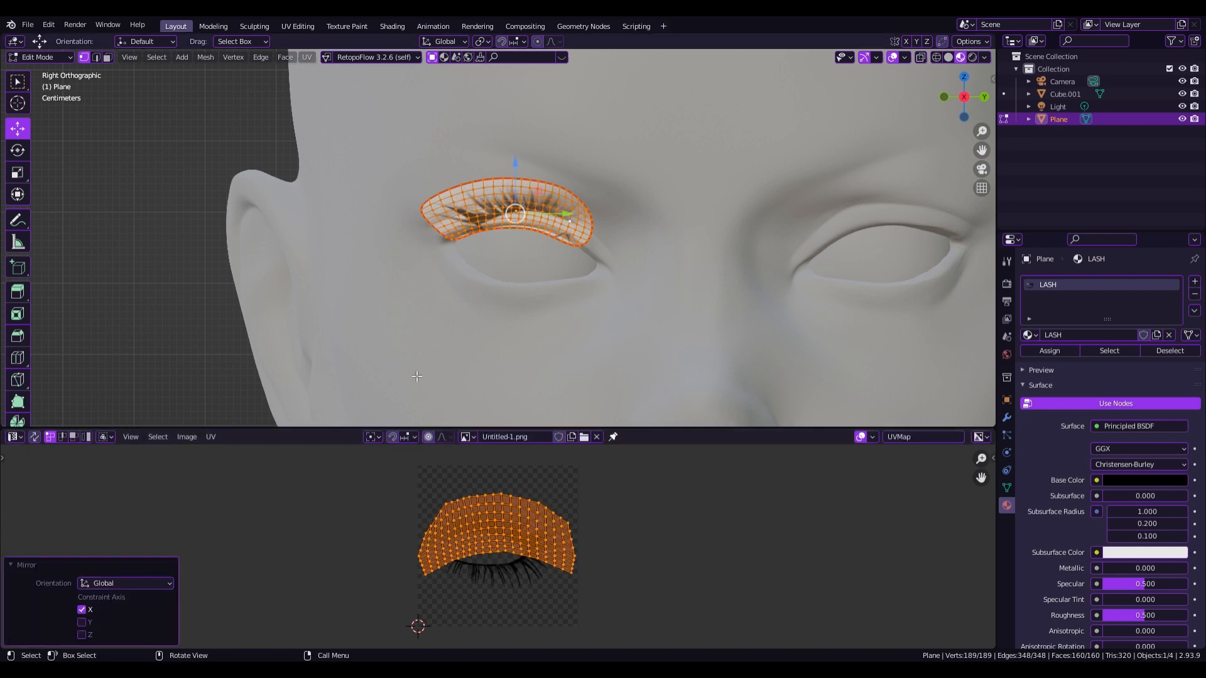
Scale the whole mirrored UV island to about 0.753 and position it over the upper lashes in the image.
scroll(560, 480, up, 3)
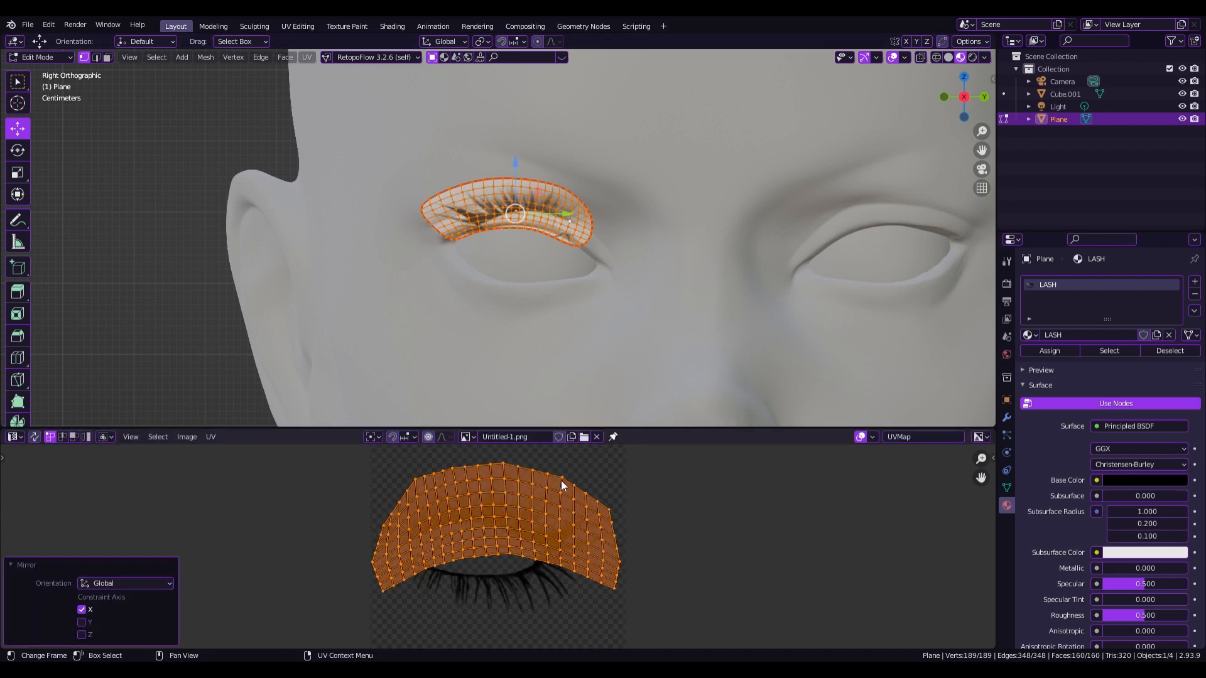
key(g)
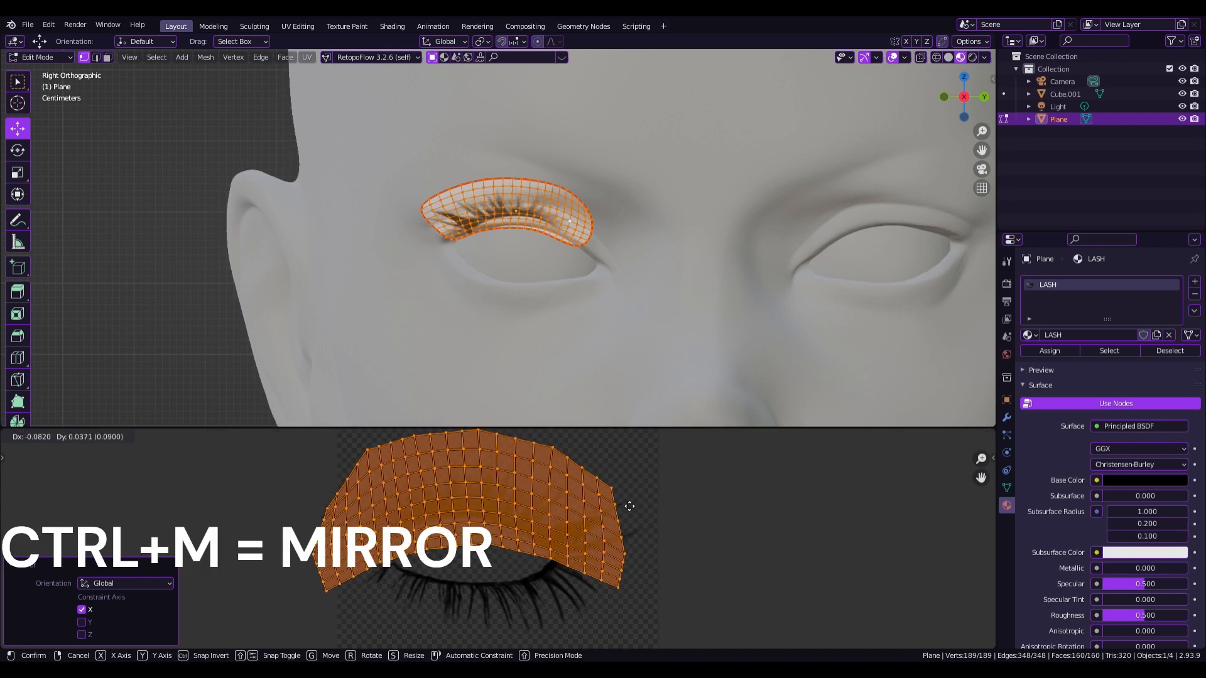
click(613, 506)
key(a)
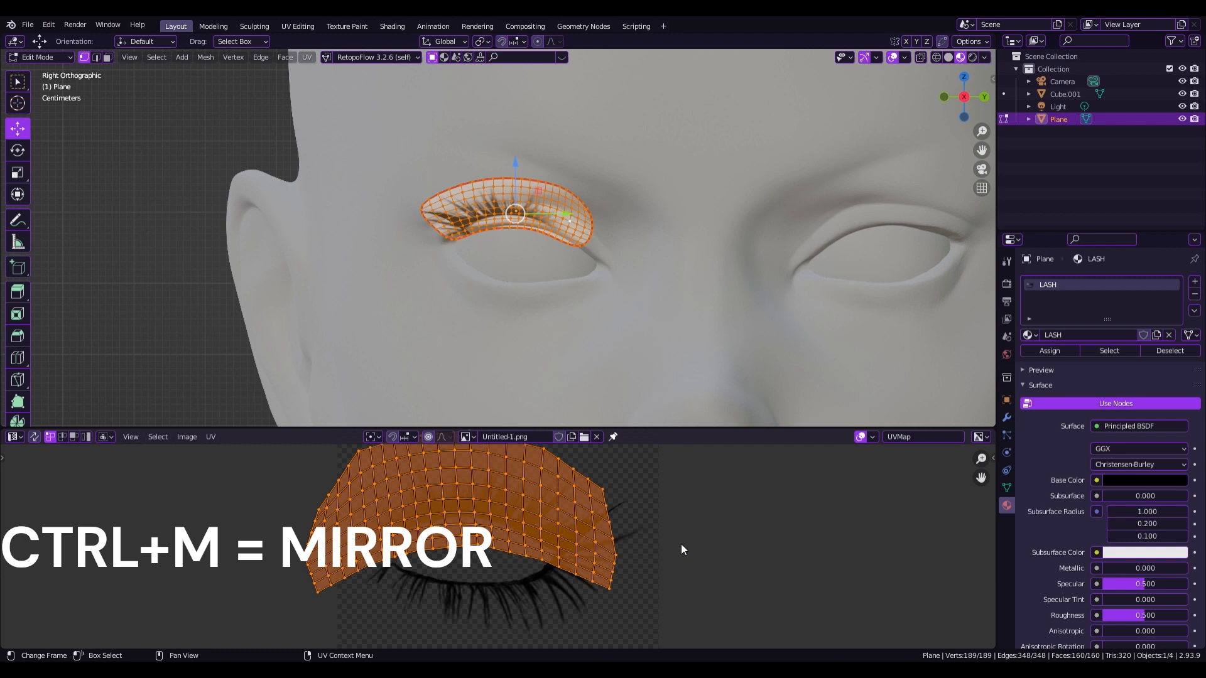
key(s)
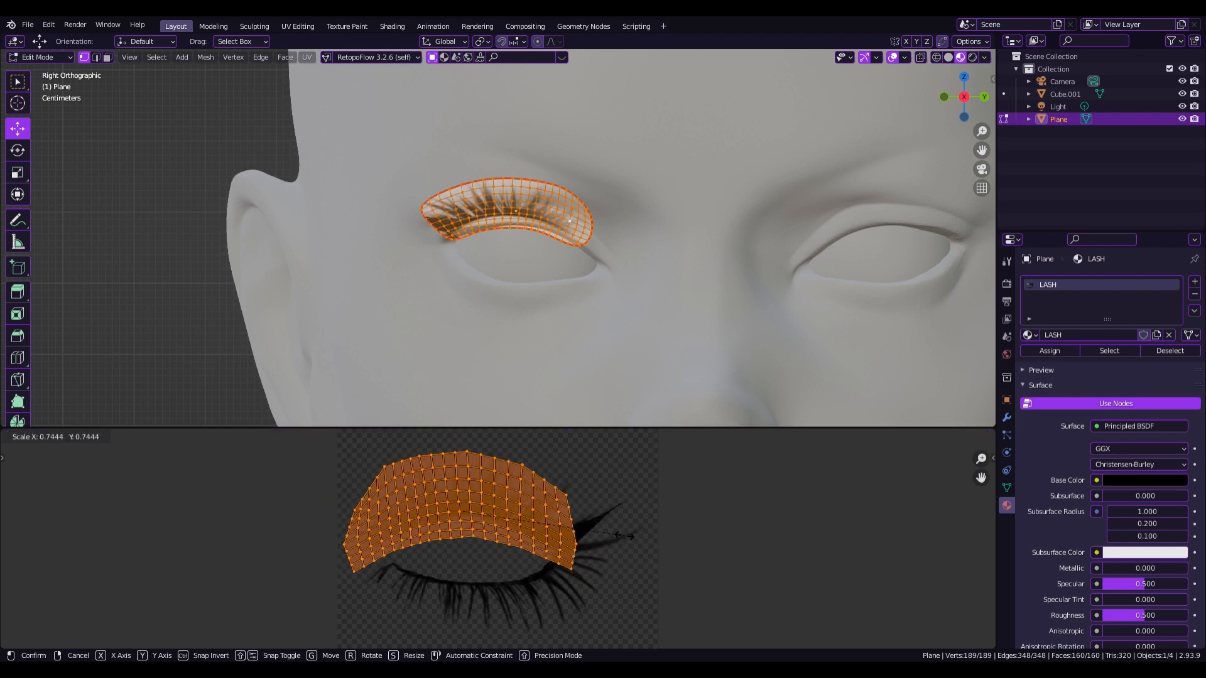
click(627, 536)
key(g)
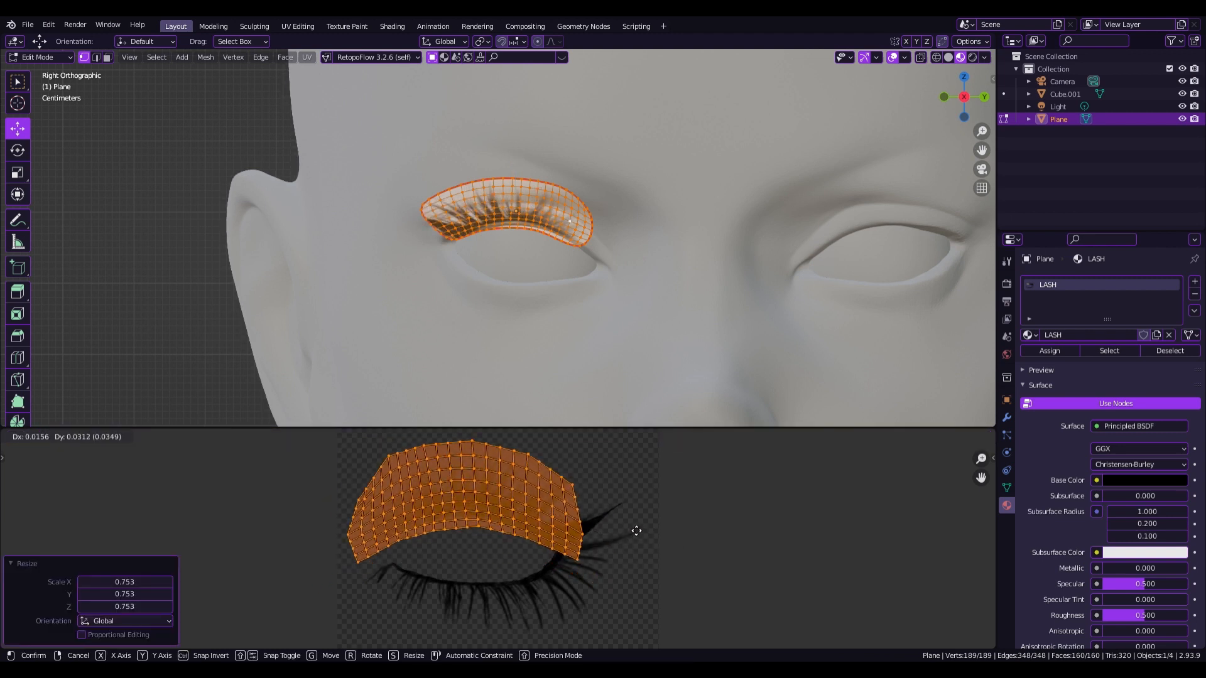
click(578, 533)
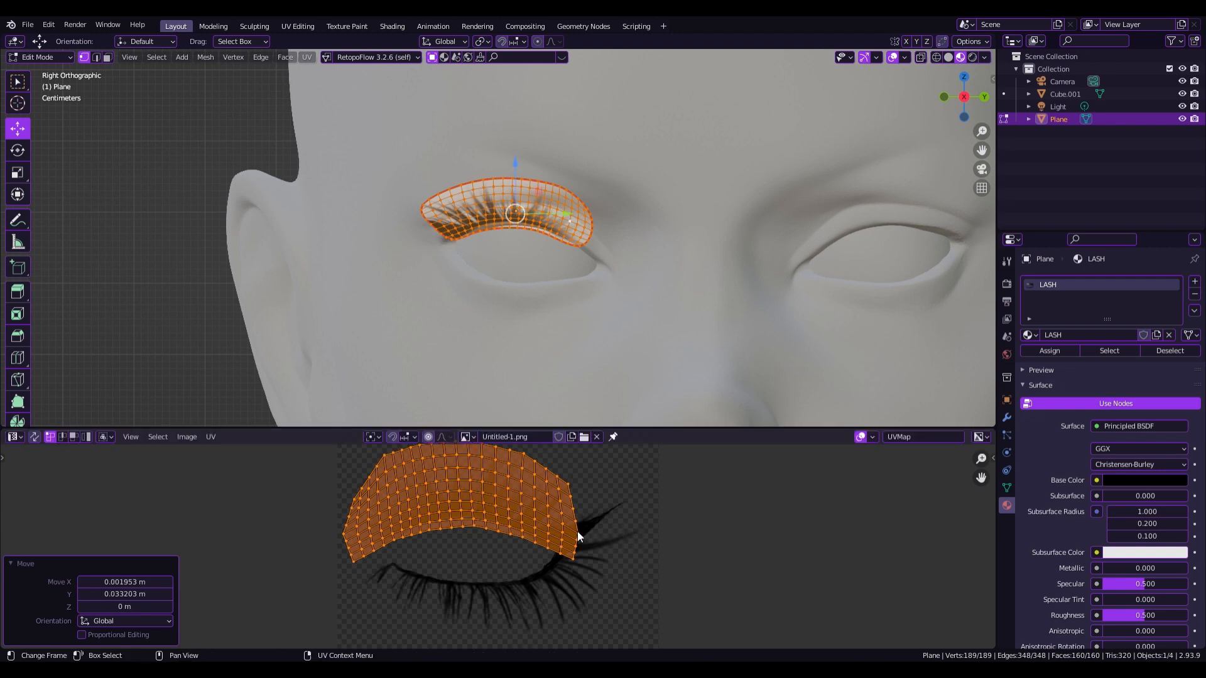
Pull the UV vertices at the island's outer end toward the winged lash tip, rotating them by about 33.7° and another 28°.
click(578, 530)
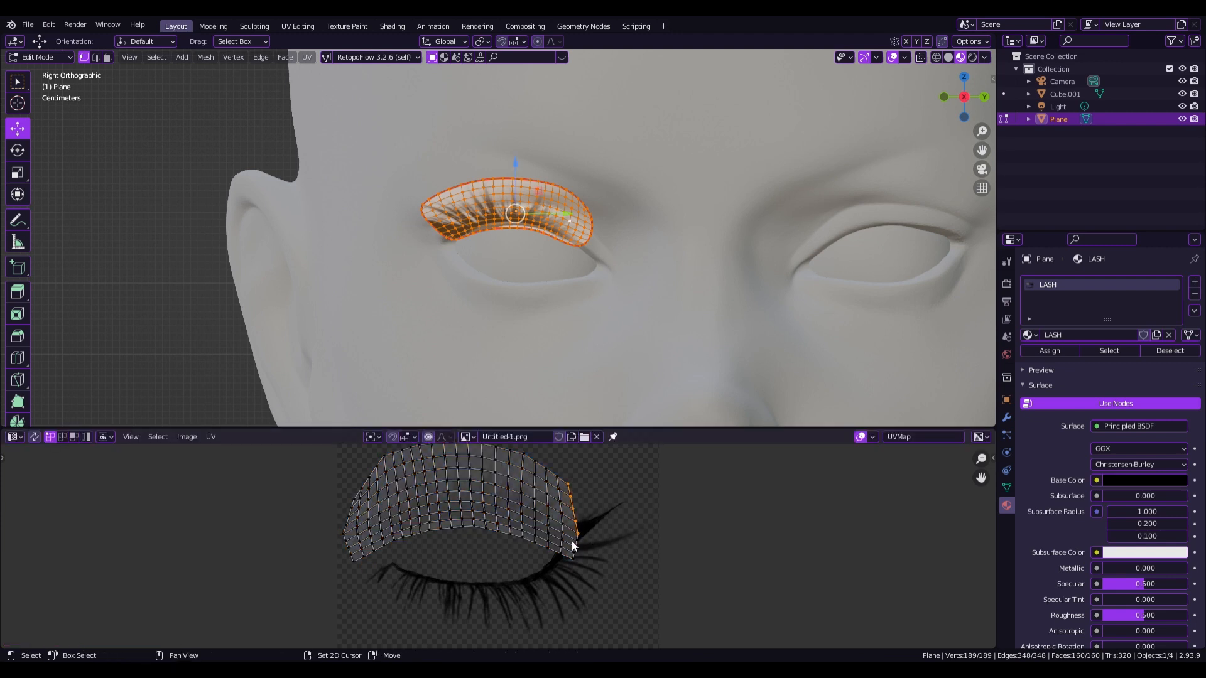
key(g)
click(612, 525)
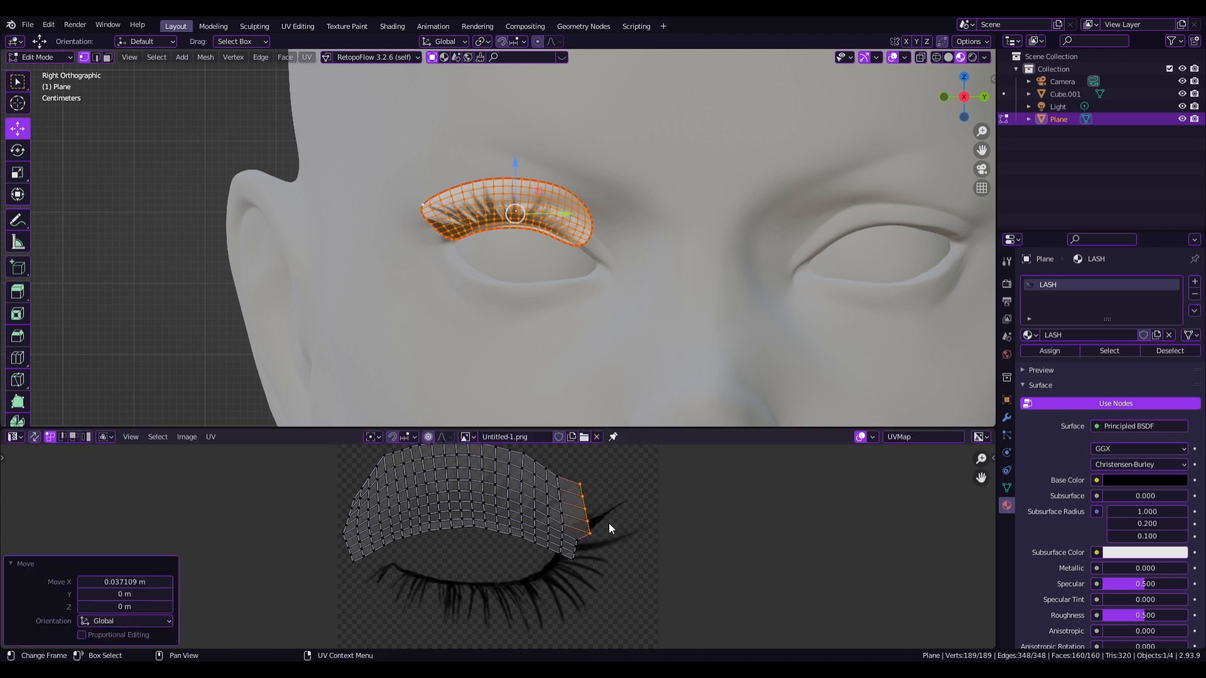
key(r)
click(679, 548)
key(g)
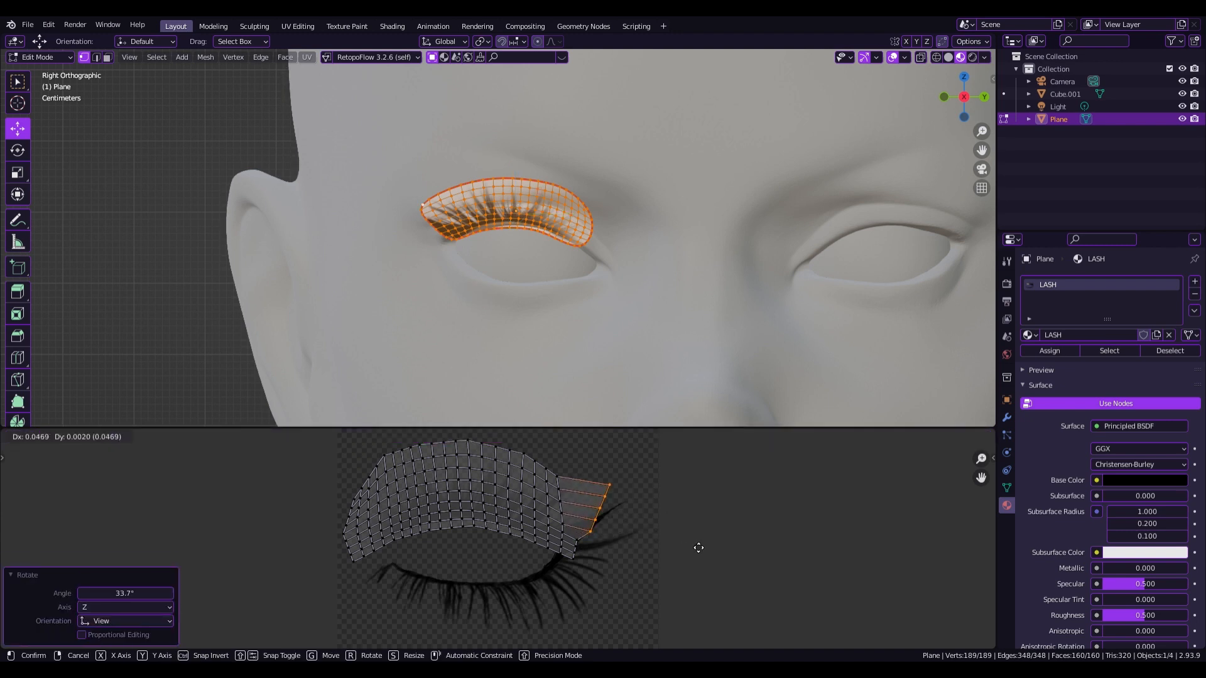
click(699, 546)
key(r)
click(695, 596)
key(g)
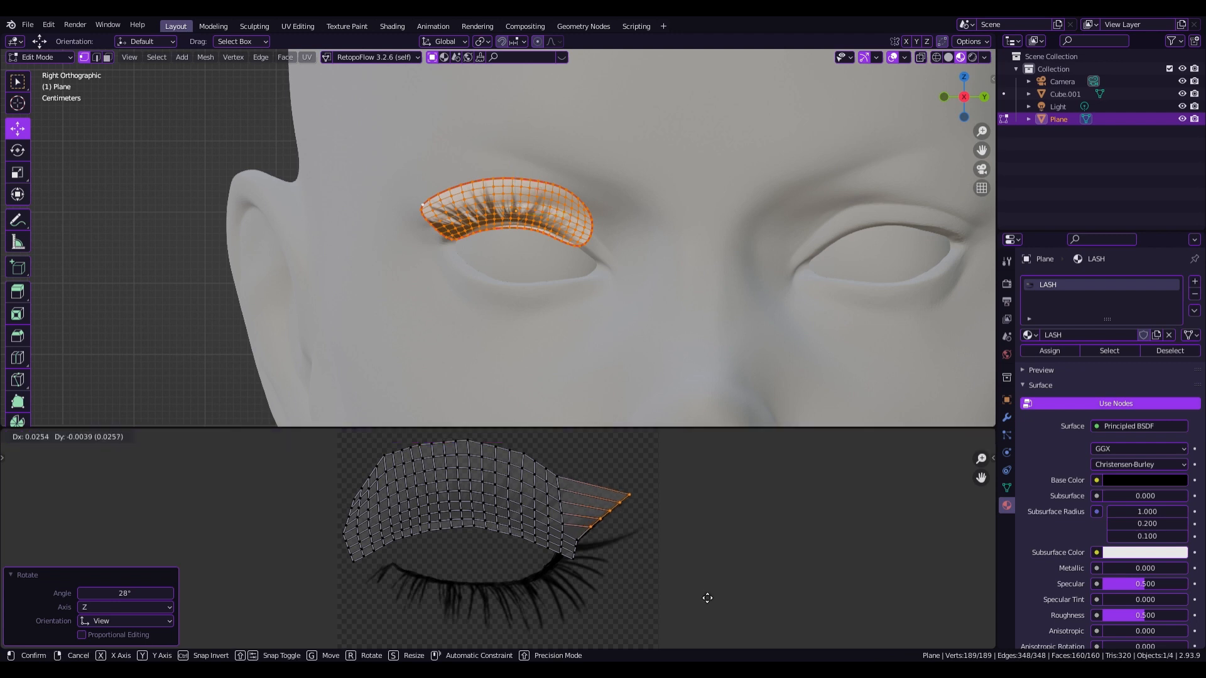
click(704, 598)
Nudge the UV vertices at the island's lower outer corner inward and slightly up along the image's winged lash line.
click(583, 558)
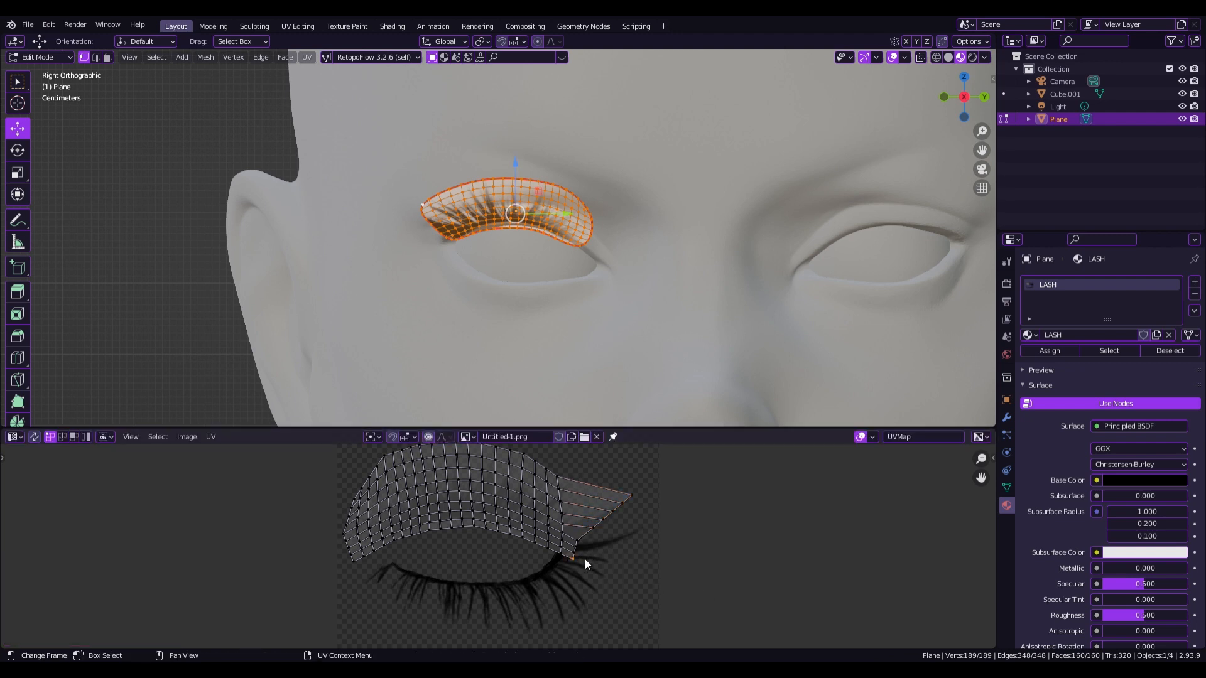
key(g)
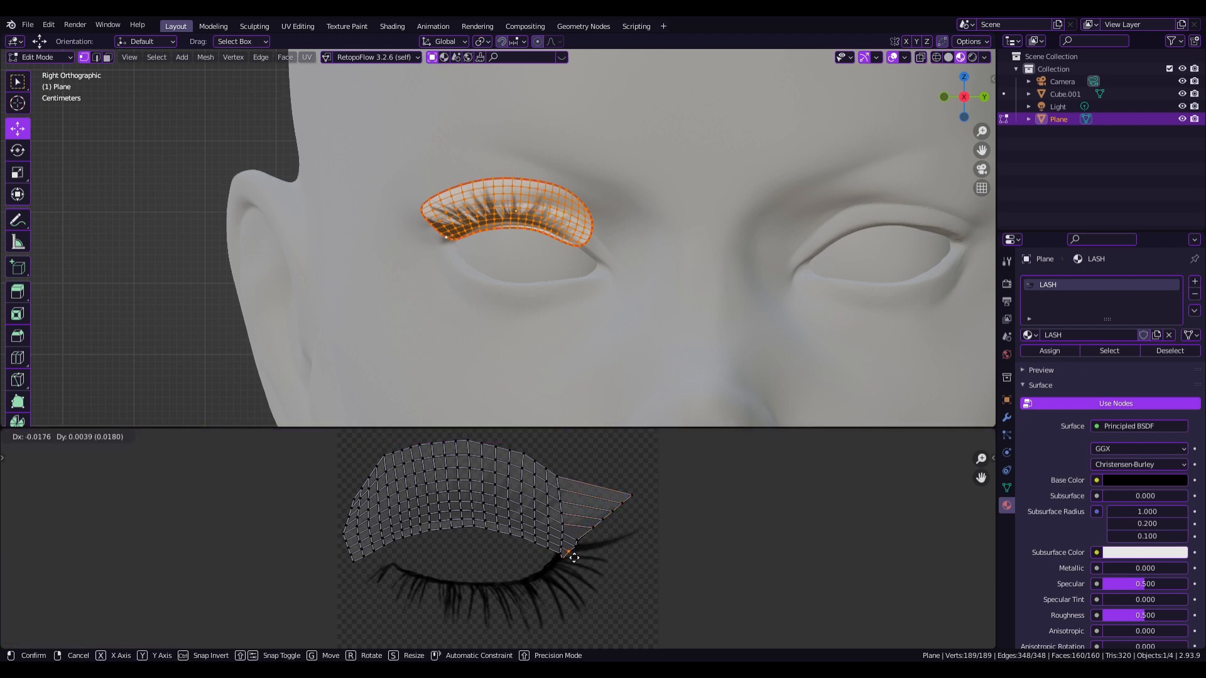
click(576, 545)
key(g)
click(583, 544)
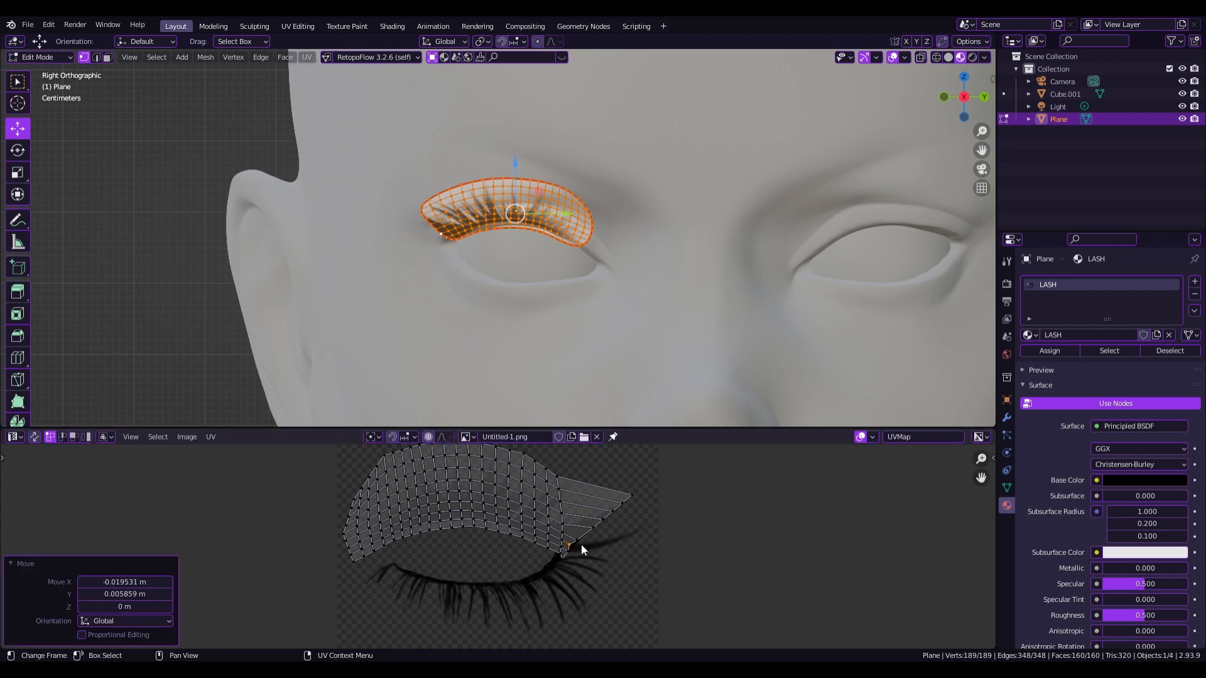
key(Tab)
key(Tab)
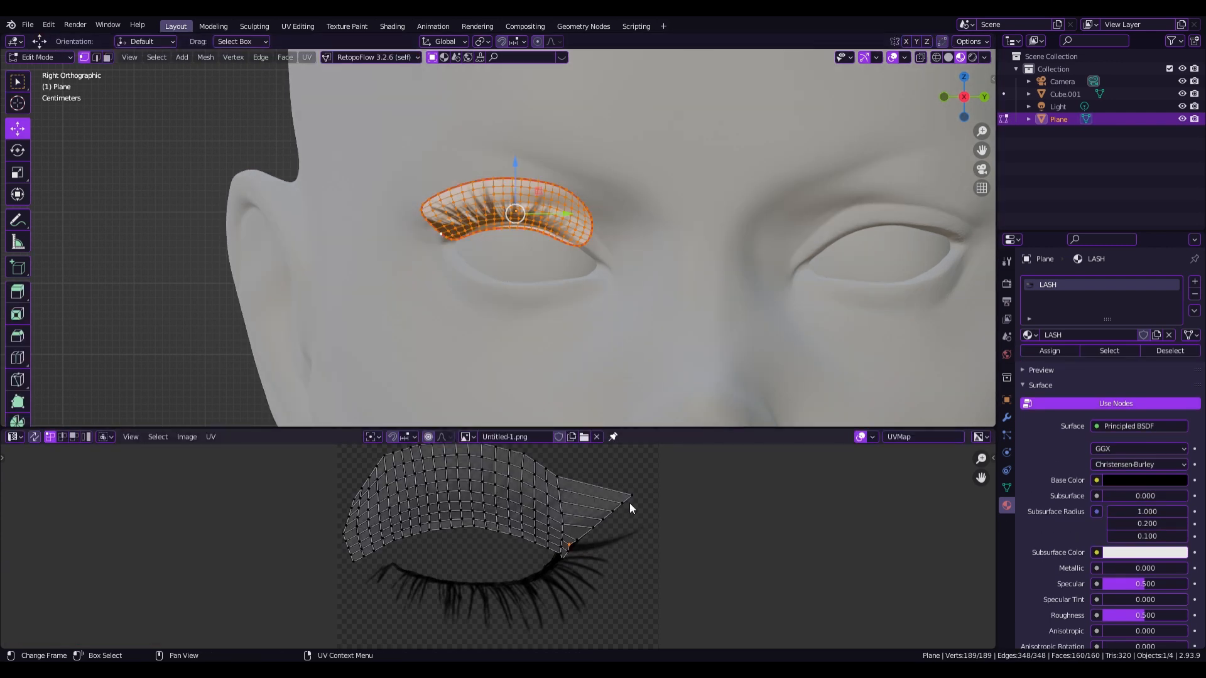
Scale the entire UV island to about 0.917, return to Object Mode and deselect the plane to check the lashes.
key(a)
key(s)
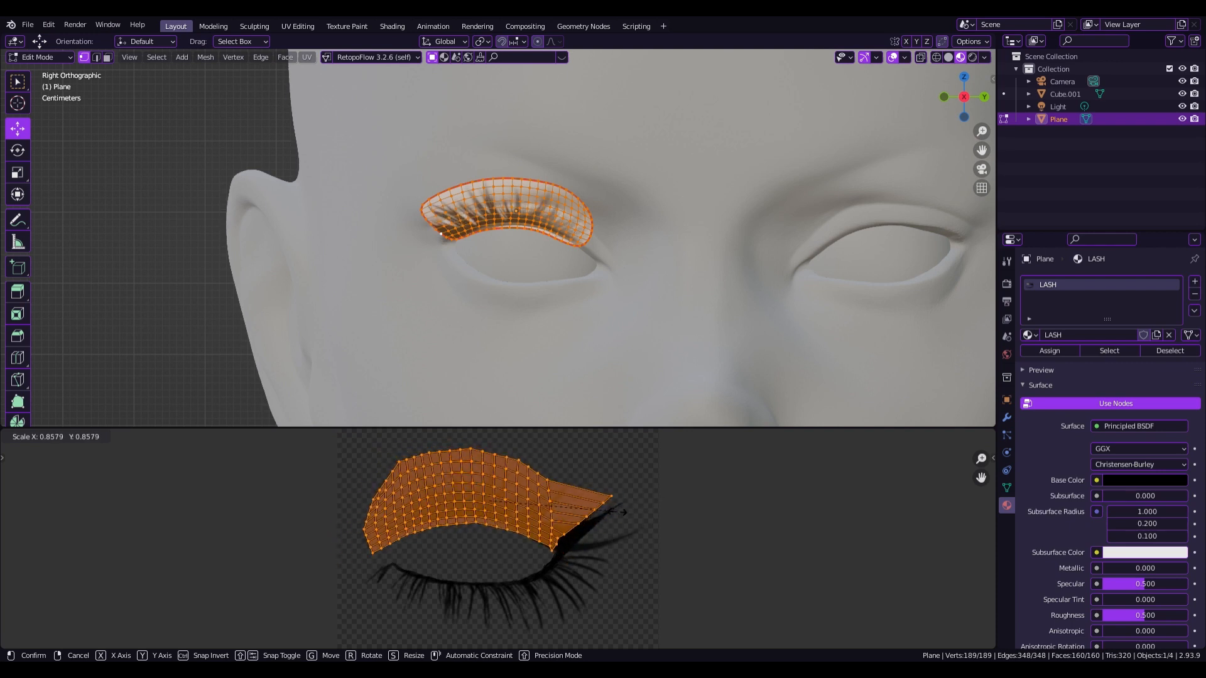
click(624, 514)
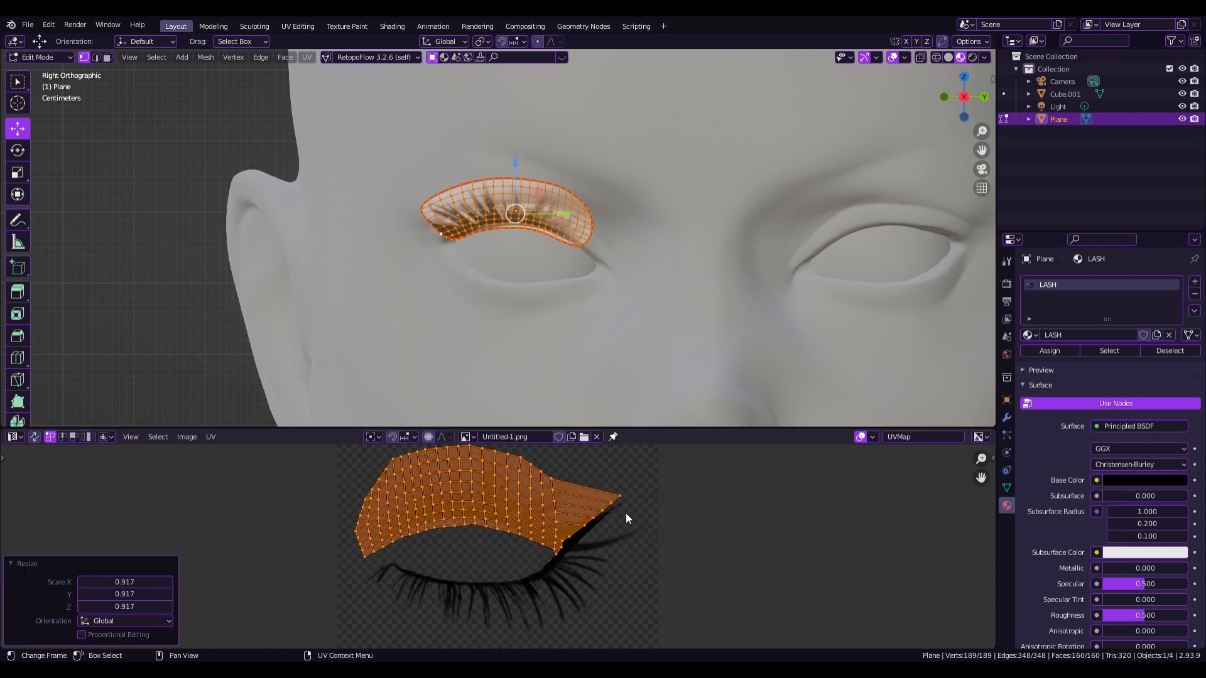
key(Tab)
click(602, 270)
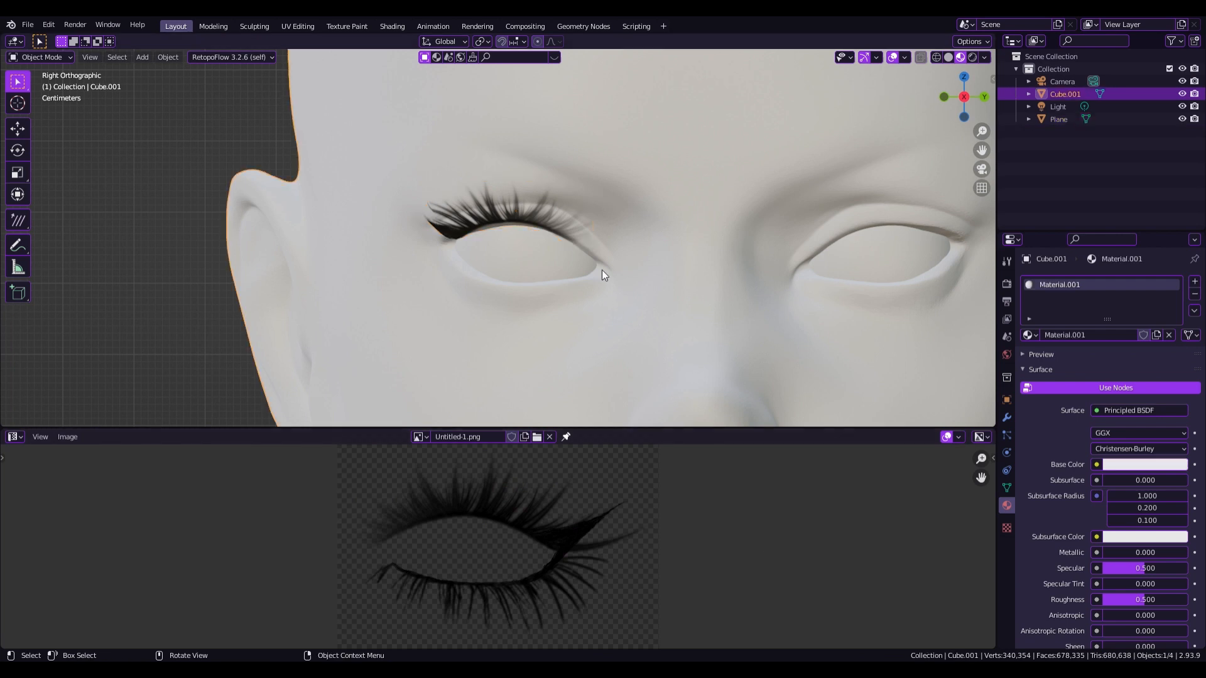
scroll(620, 310, down, 6)
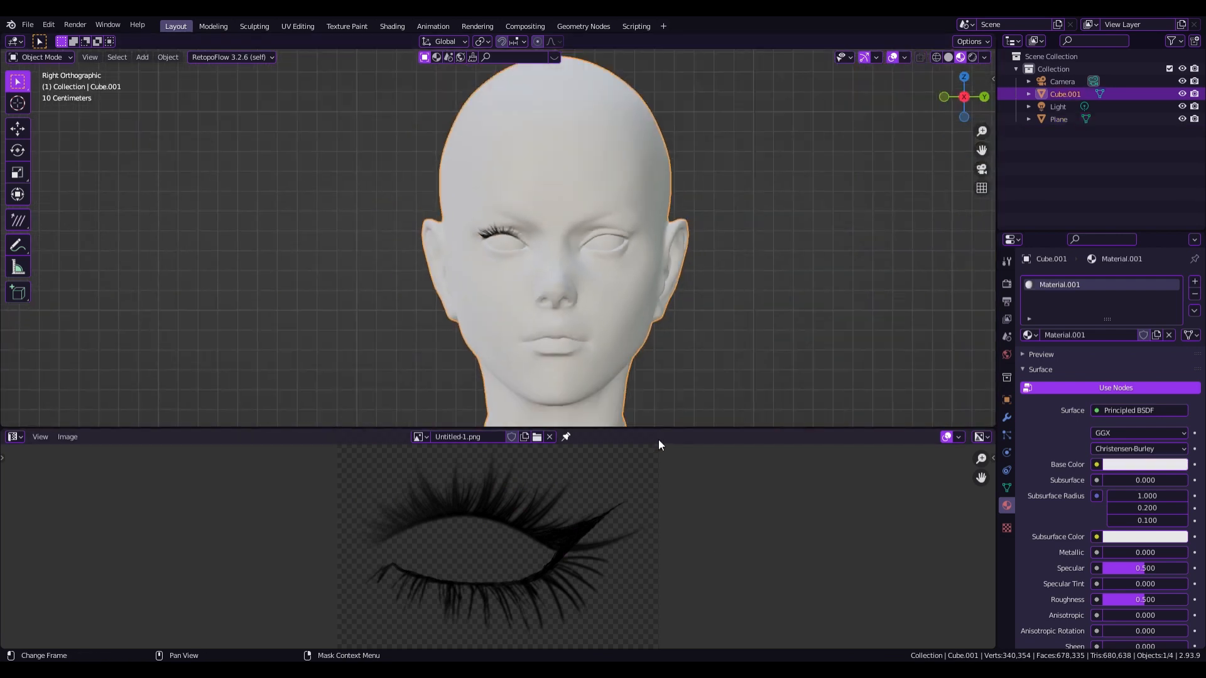
Enlarge the 3D viewport and scale the eyelash plane up to about 1.28 times its size over the eyelid.
drag(657, 430, 654, 610)
scroll(519, 329, up, 5)
click(573, 315)
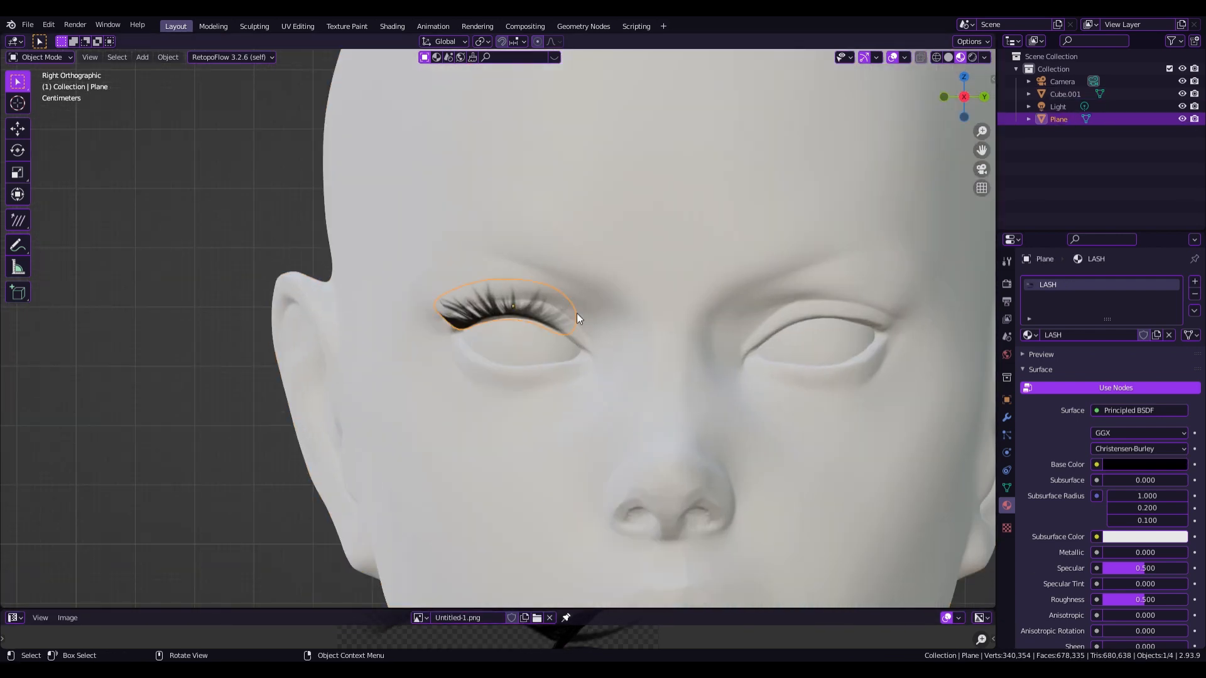
key(s)
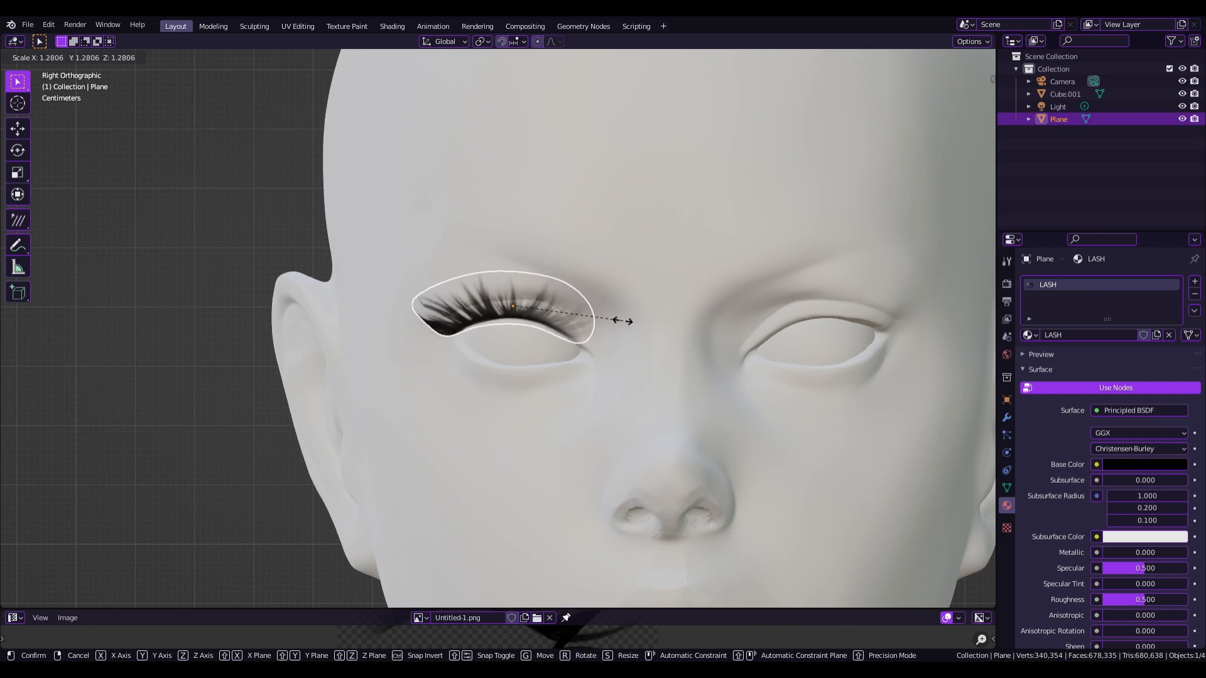
click(614, 324)
key(Tab)
key(Tab)
scroll(596, 348, down, 4)
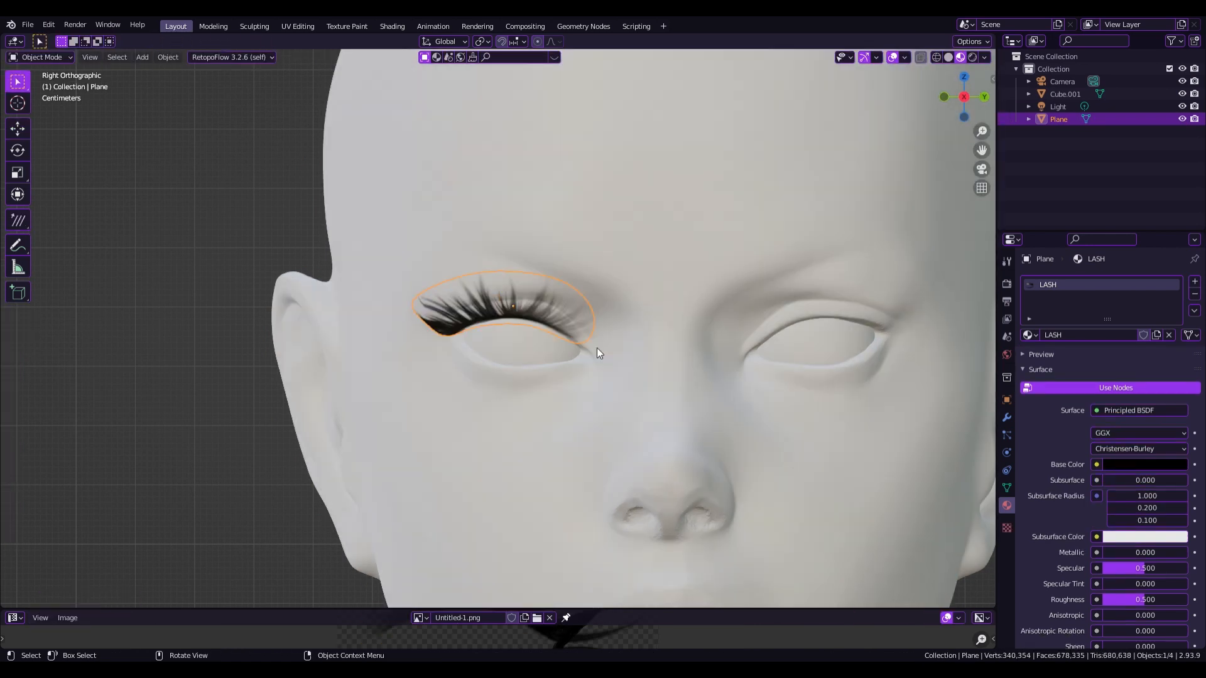
click(830, 469)
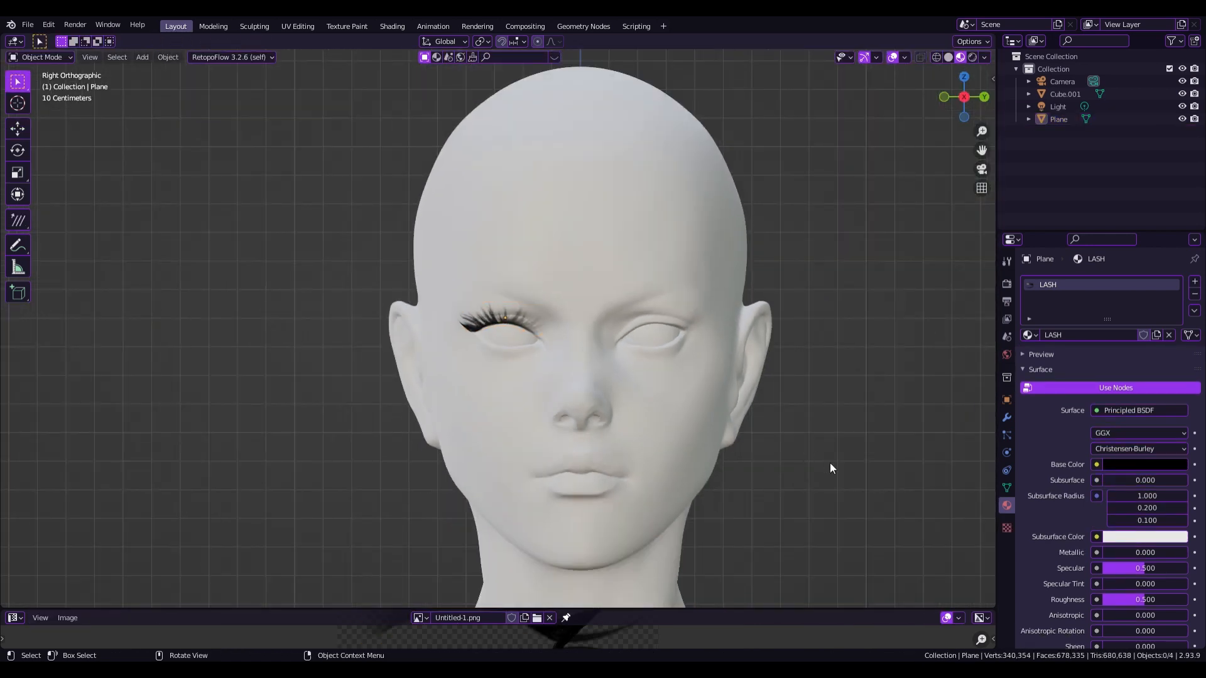
scroll(830, 469, down, 2)
scroll(830, 469, up, 3)
Reselect the eyelash plane, enlarge the image editor area and add a Solidify modifier to the plane.
click(510, 309)
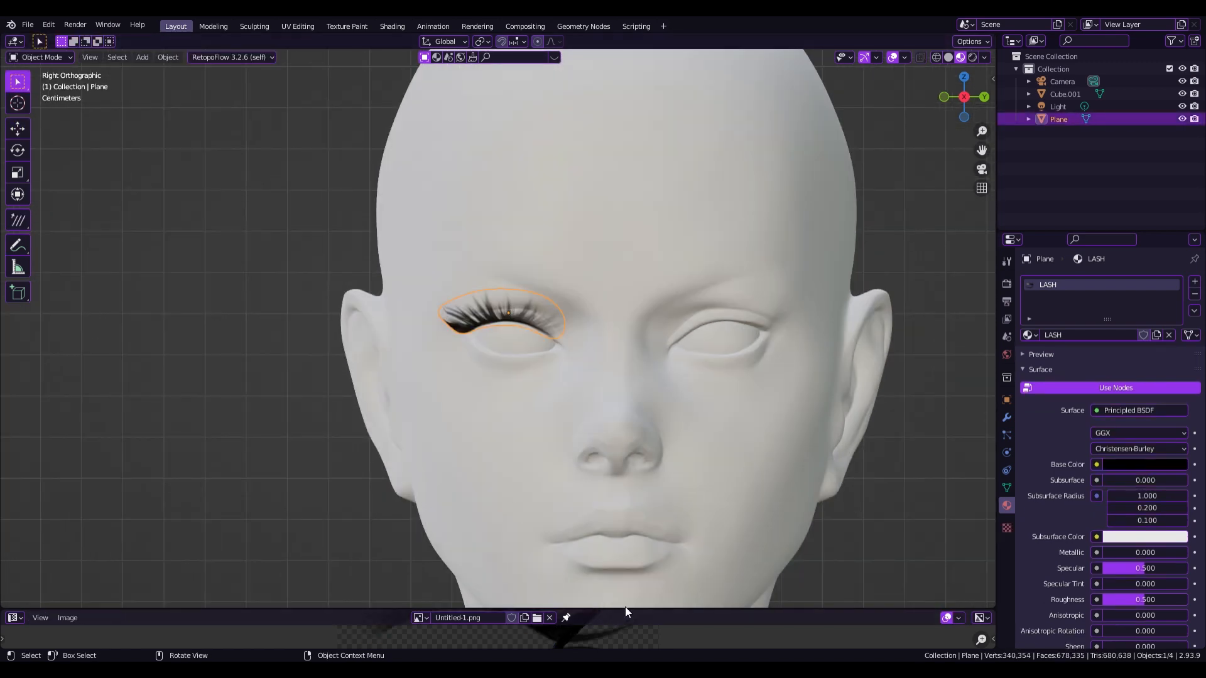
drag(624, 608, 610, 485)
scroll(688, 506, down, 3)
scroll(687, 505, up, 2)
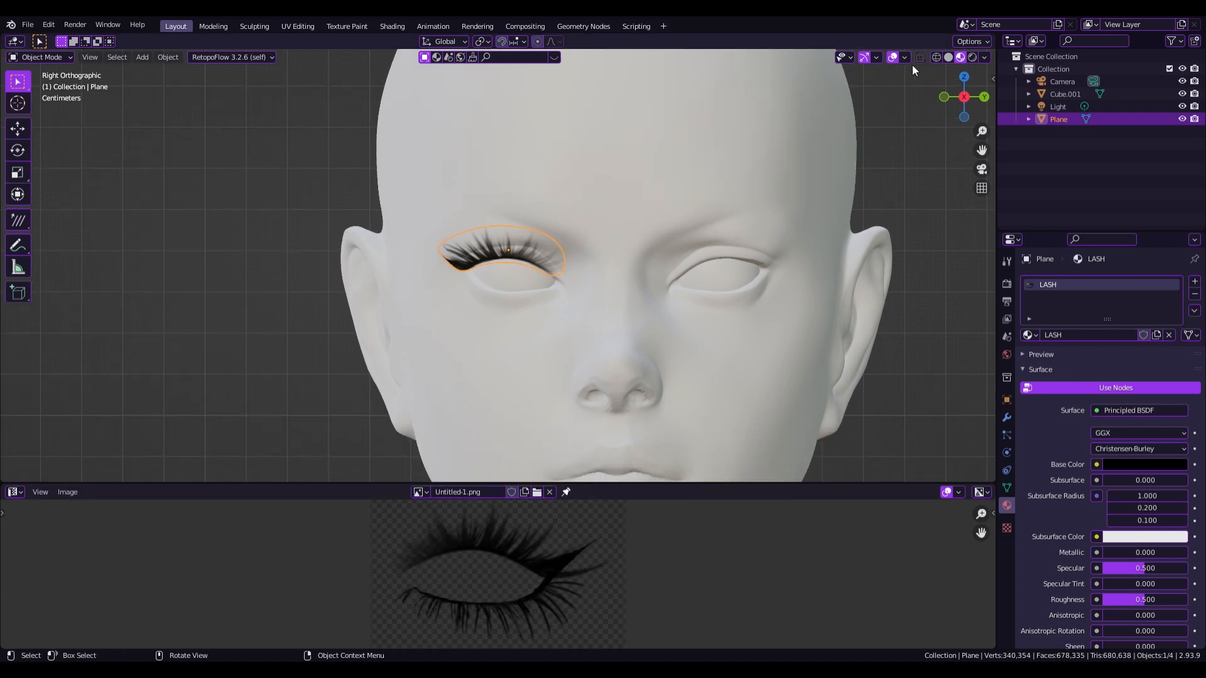
click(1007, 417)
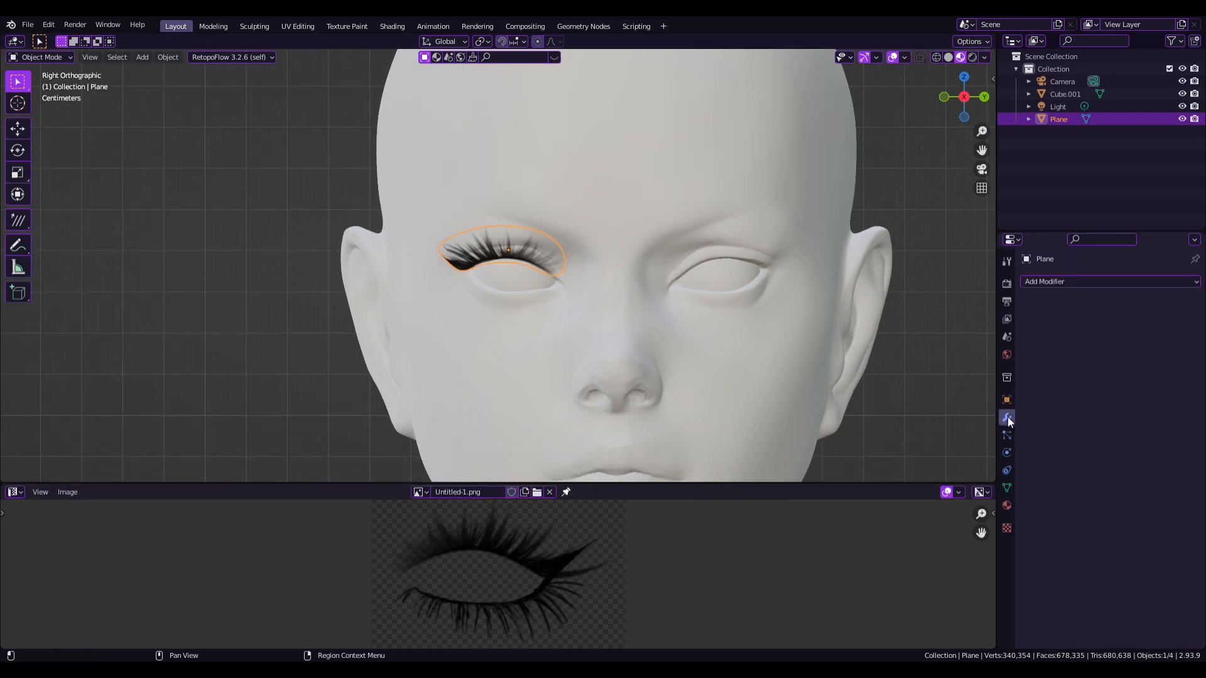
click(1061, 282)
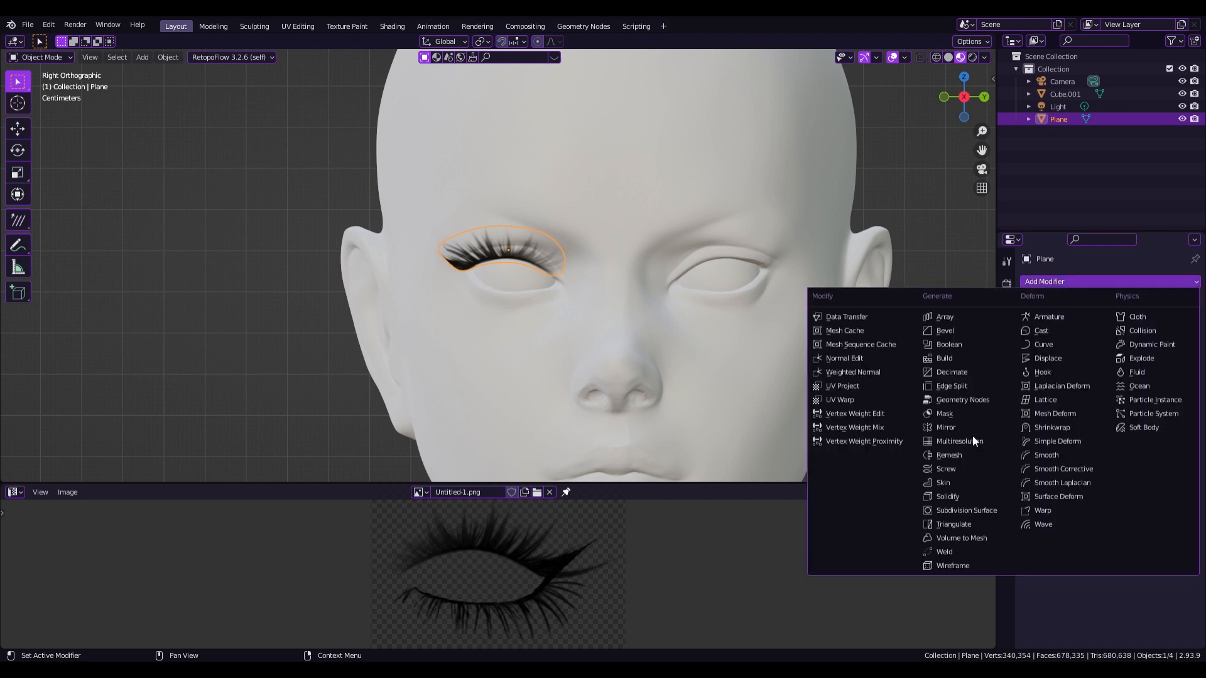
click(959, 496)
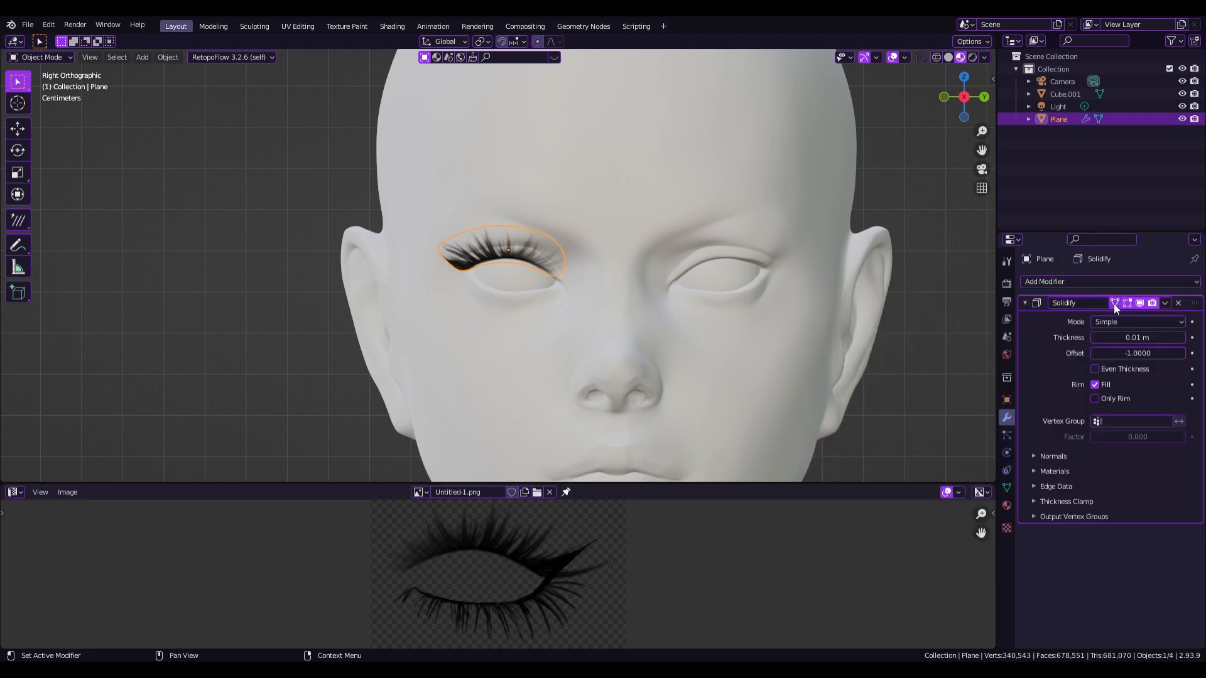
Apply the Solidify modifier to the eyelash plane.
click(1166, 302)
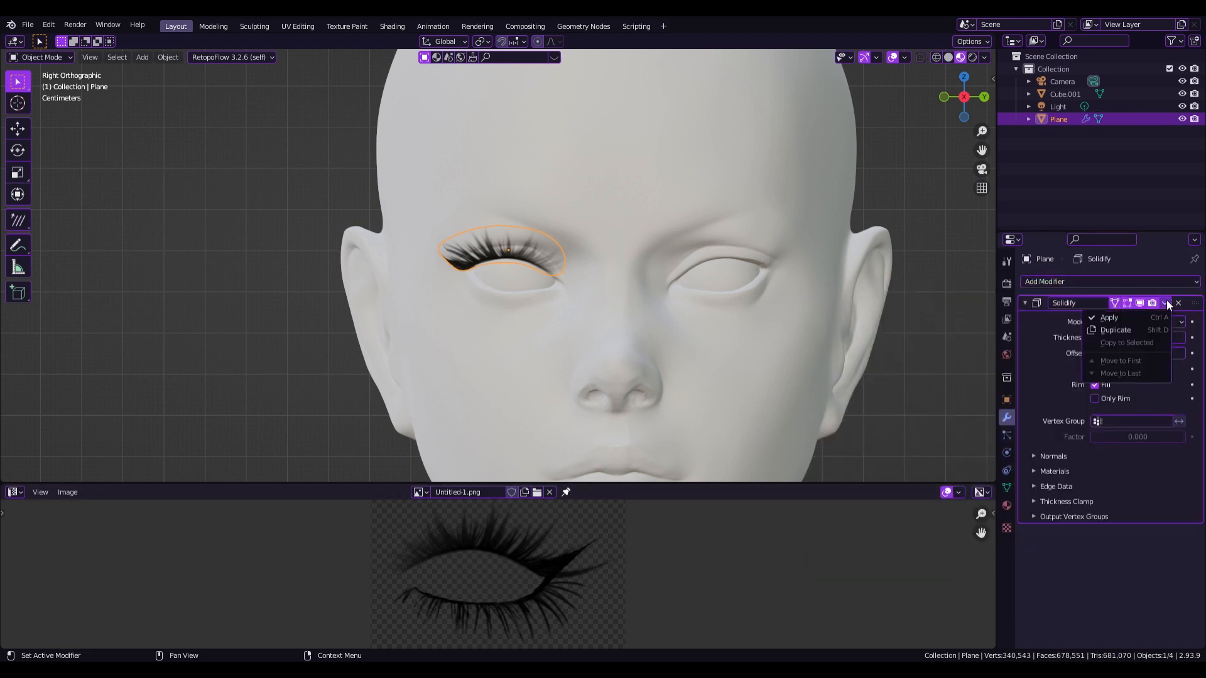
click(1130, 319)
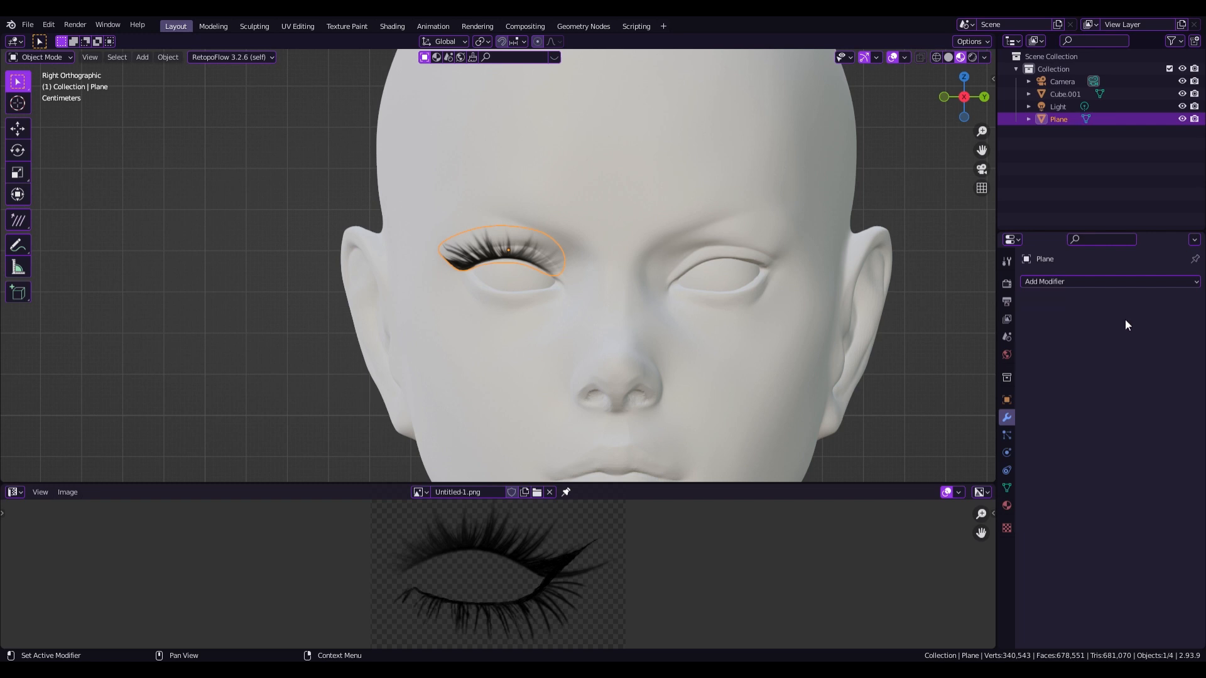
Try to unwrap the whole eyelash mesh again and rotate its UV islands about 92.9°, and undo both changes.
key(Tab)
key(u)
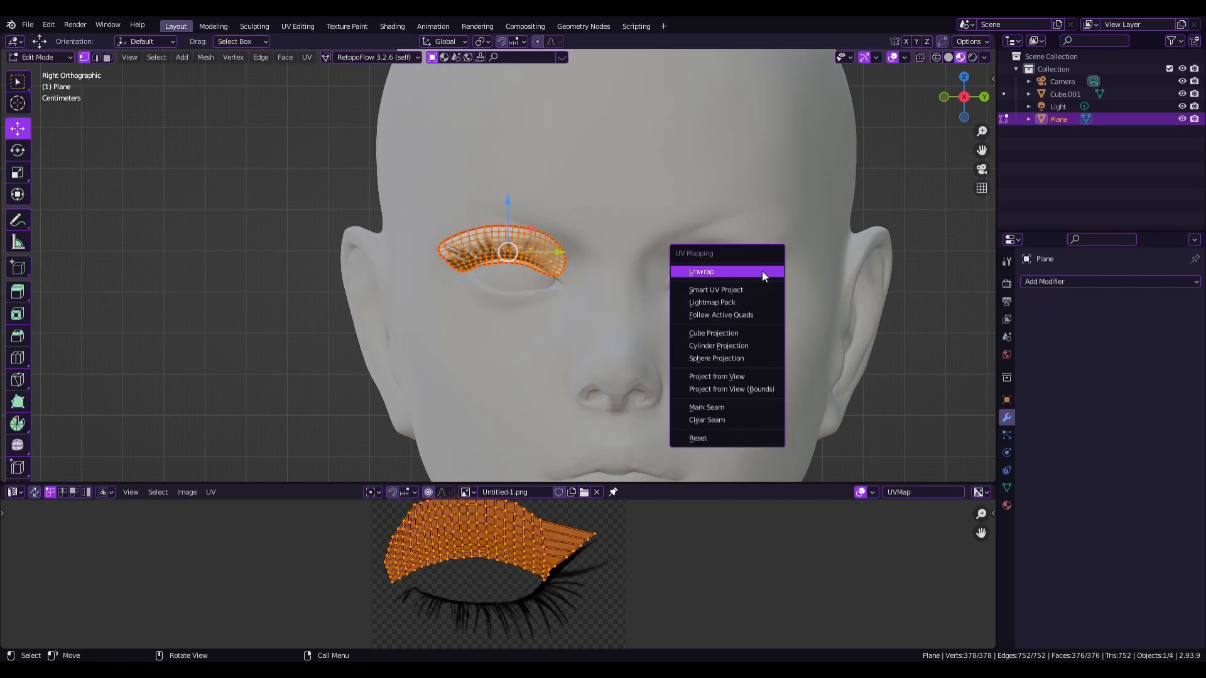
click(767, 275)
scroll(723, 408, down, 2)
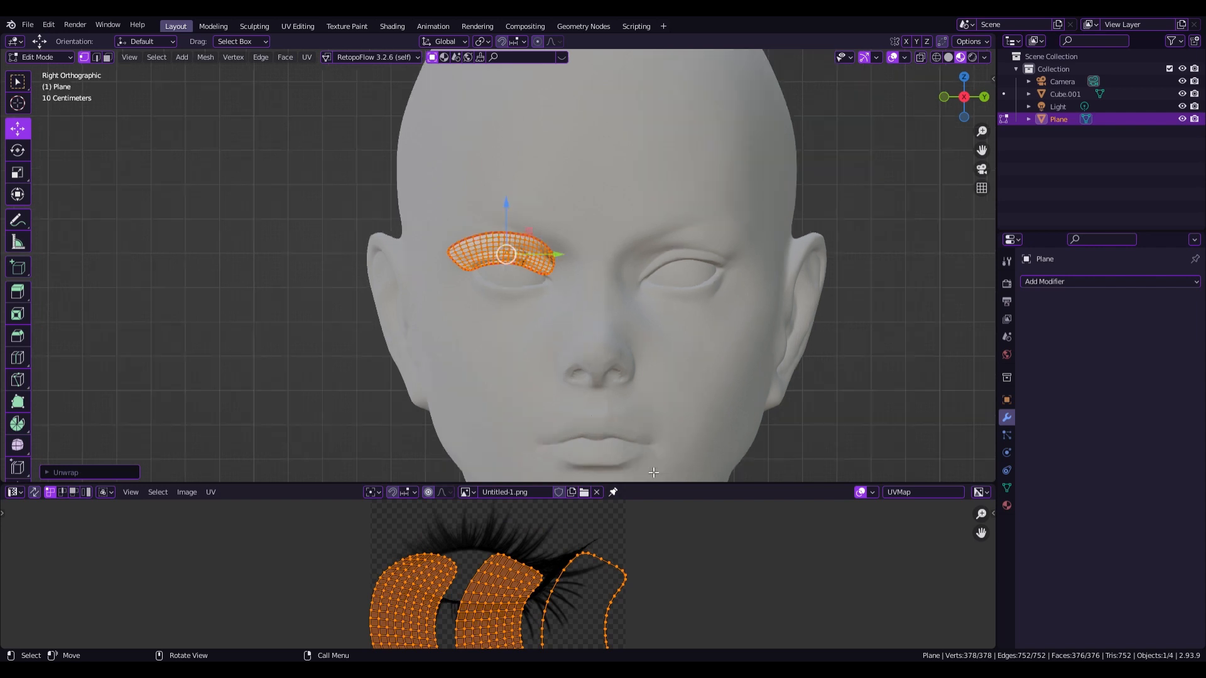
drag(646, 484, 684, 261)
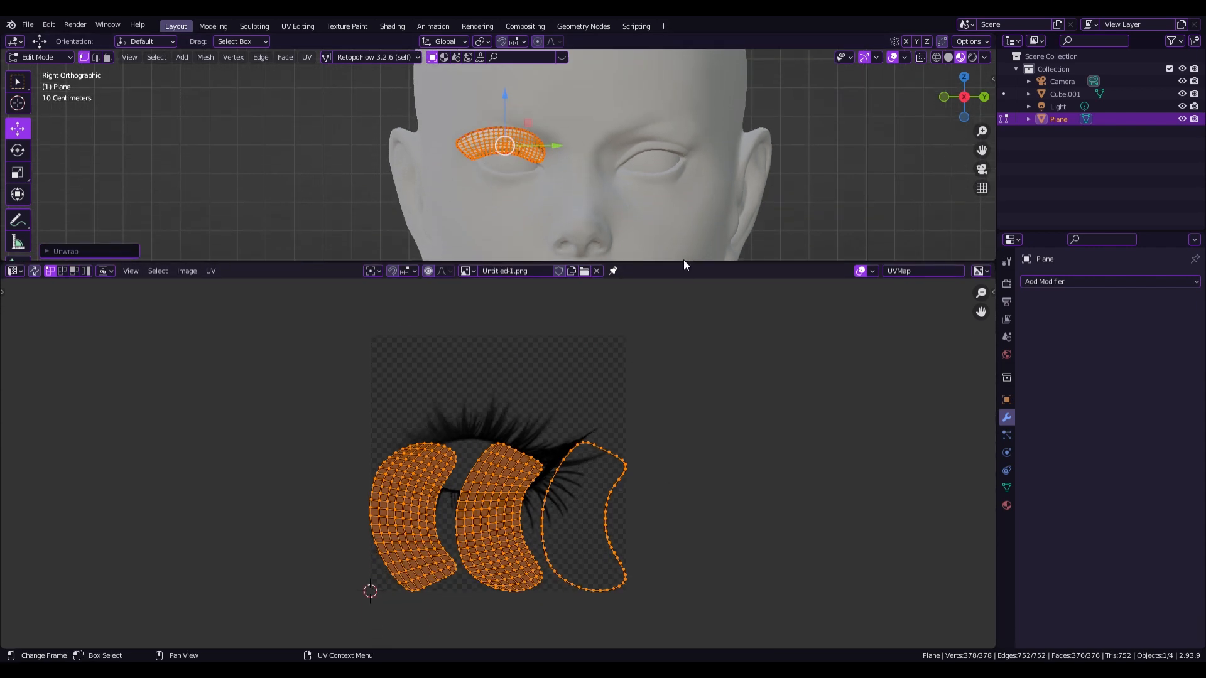
key(r)
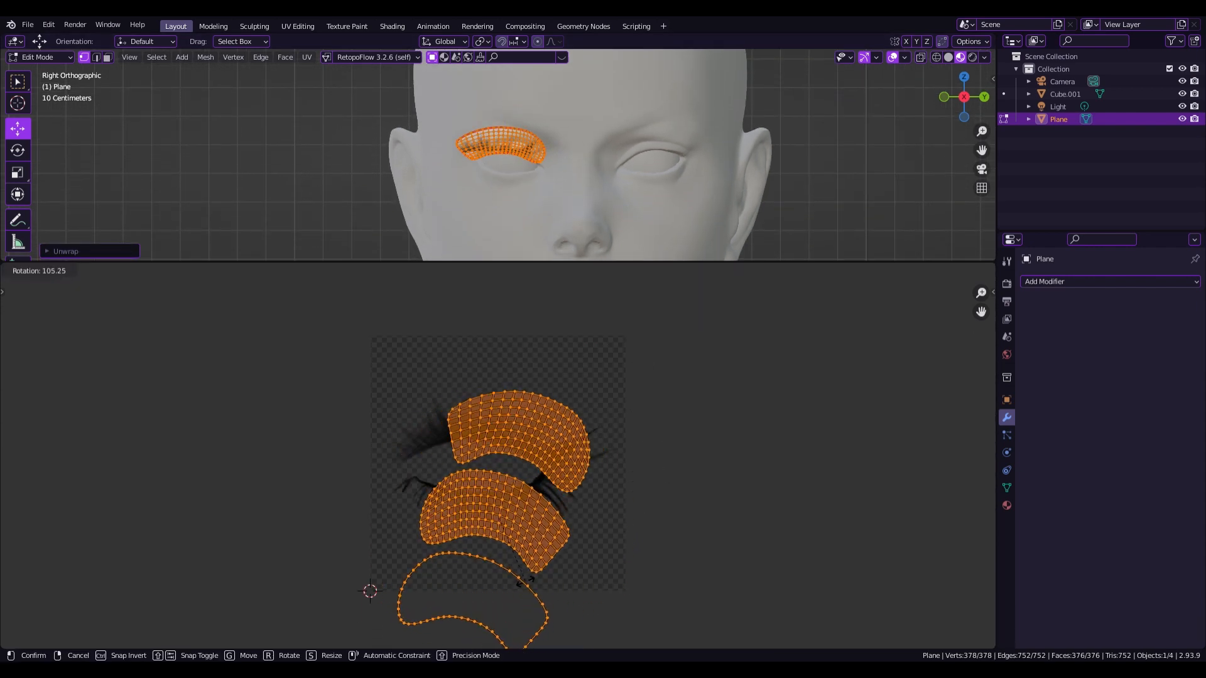
click(538, 572)
scroll(615, 195, up, 7)
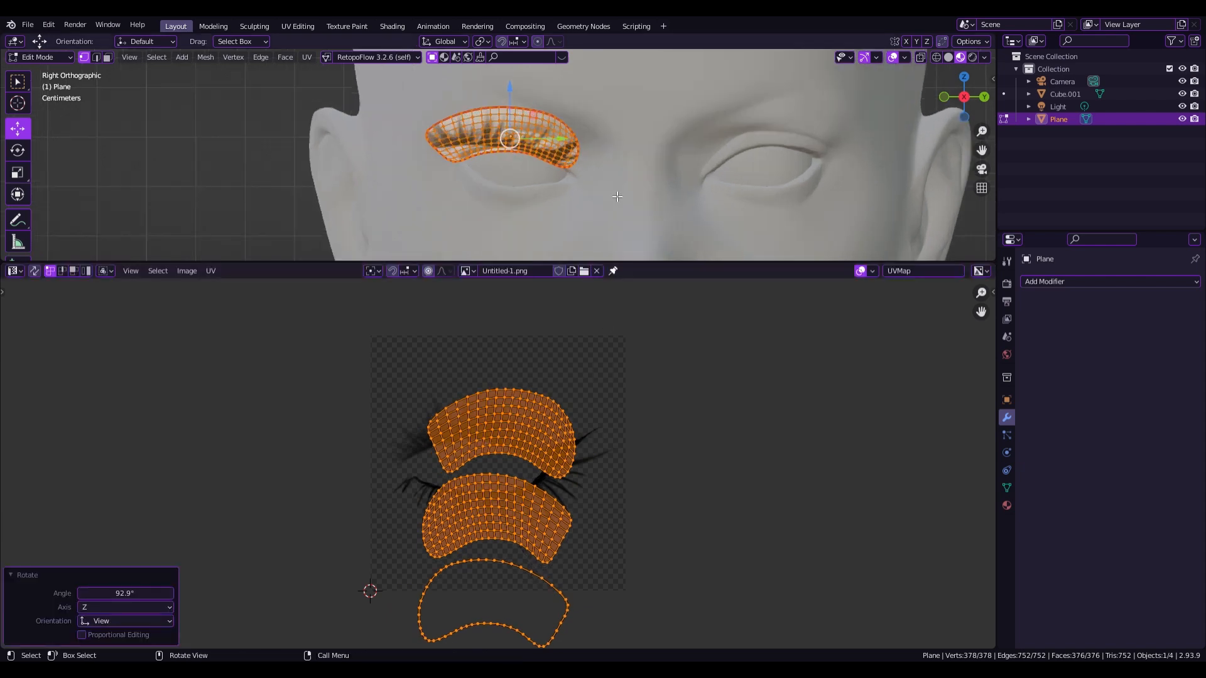
scroll(615, 194, down, 2)
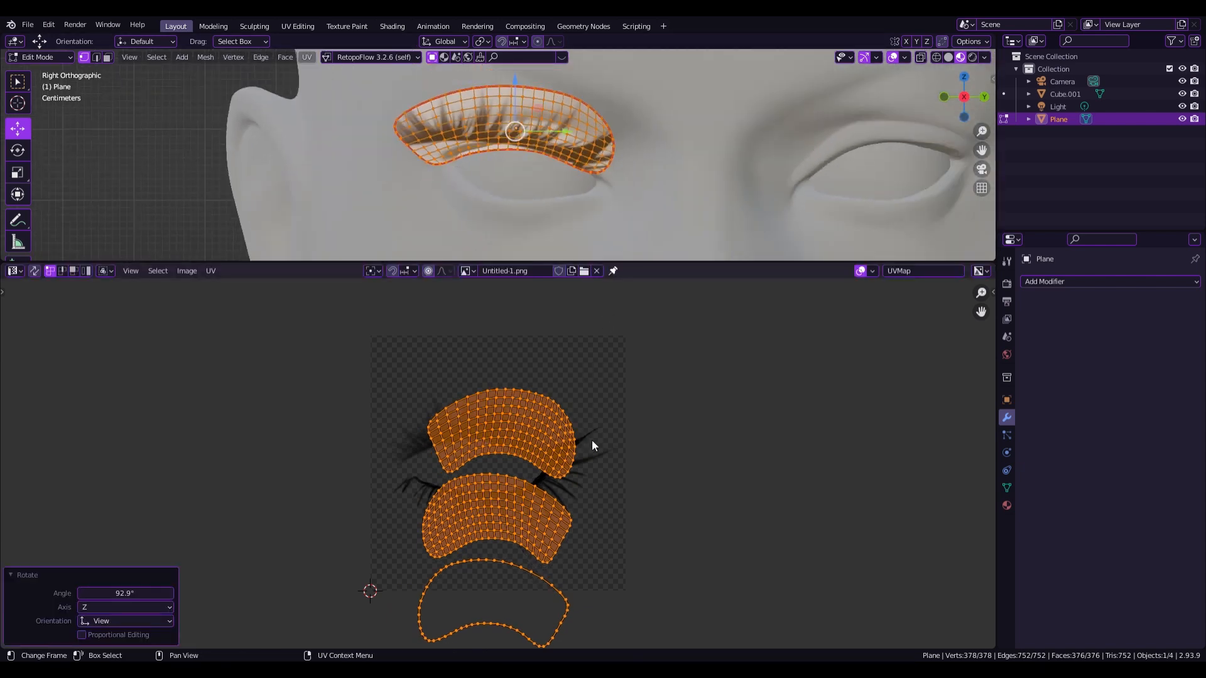
key(ctrl+z)
key(ctrl+z)
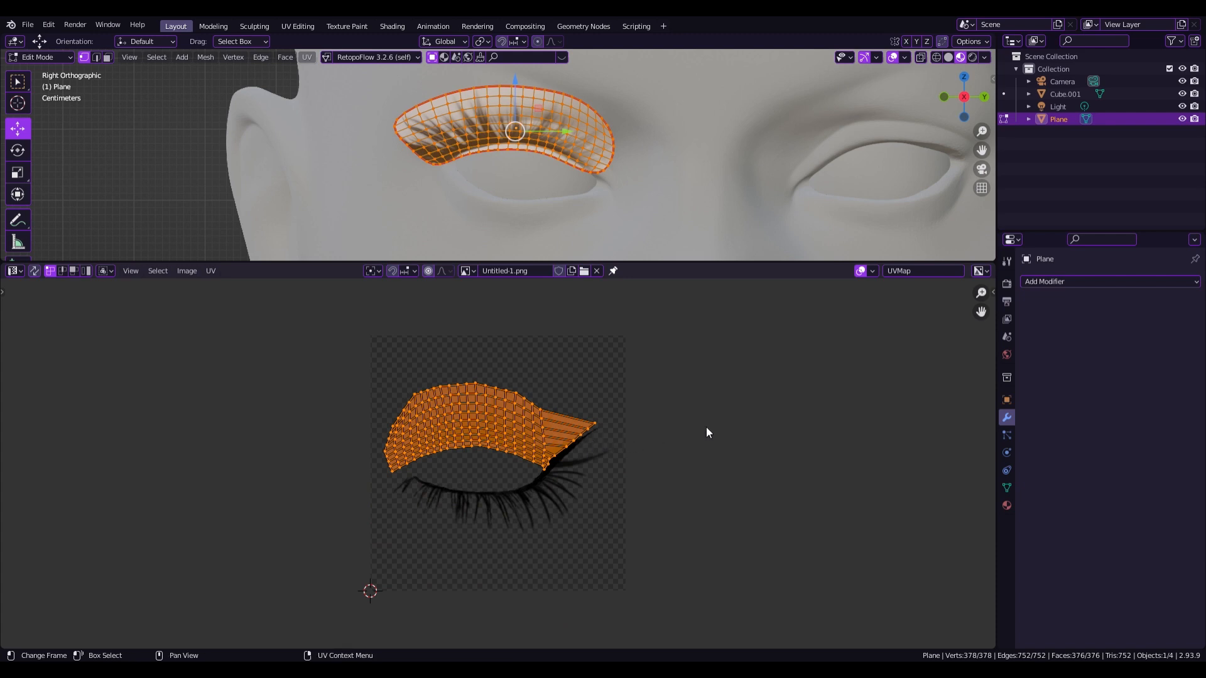
Return to Object Mode, enlarge the 3D viewport and duplicate the eyelash plane in place.
key(Tab)
drag(697, 267, 683, 587)
scroll(648, 435, down, 3)
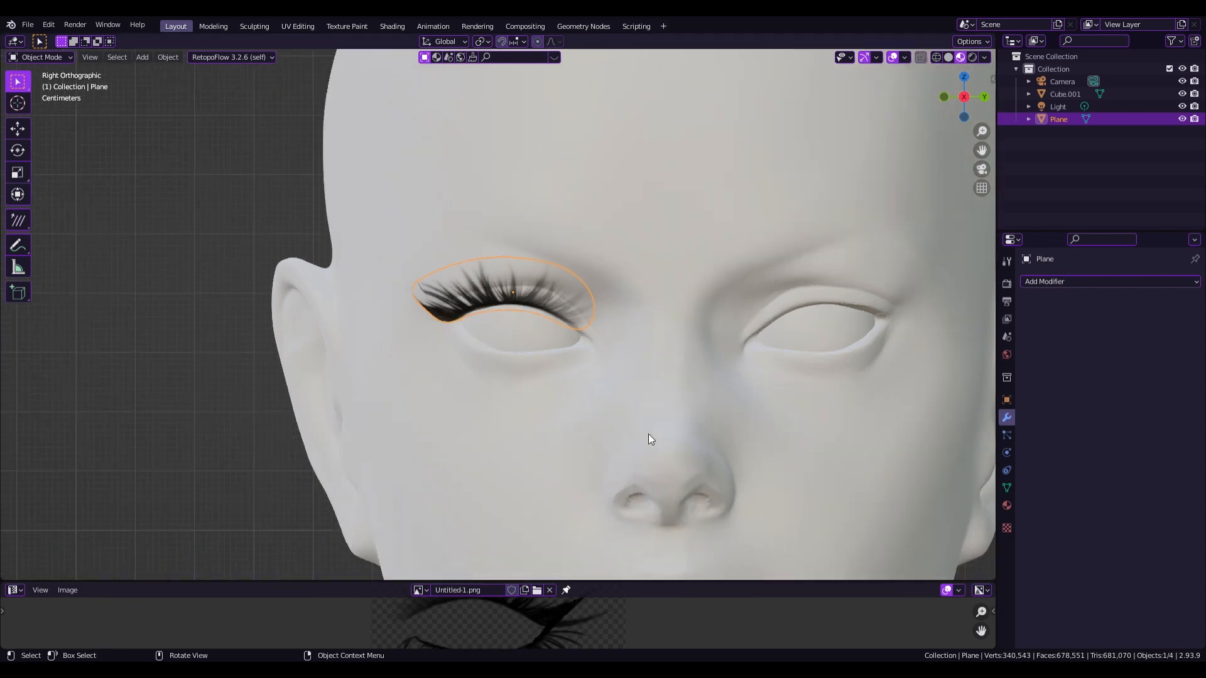
key(shift+d)
right_click(639, 329)
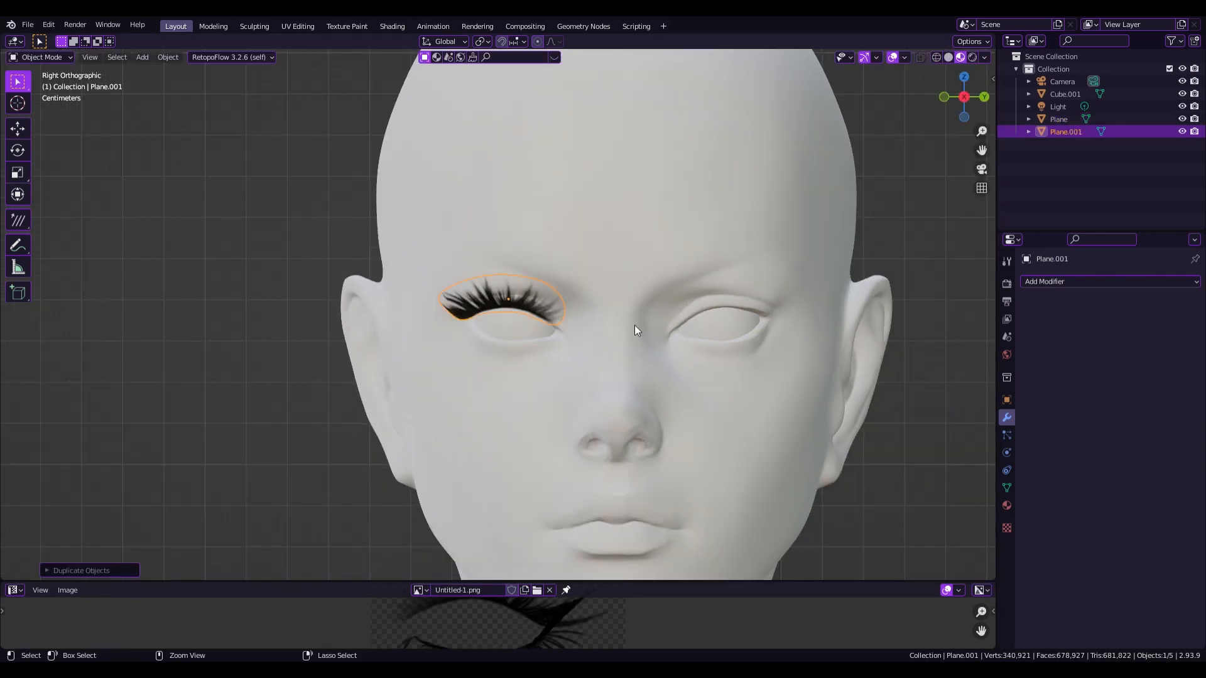
Try mirroring the duplicated eyelash plane across the global X axis.
key(ctrl+m)
key(x)
click(70, 571)
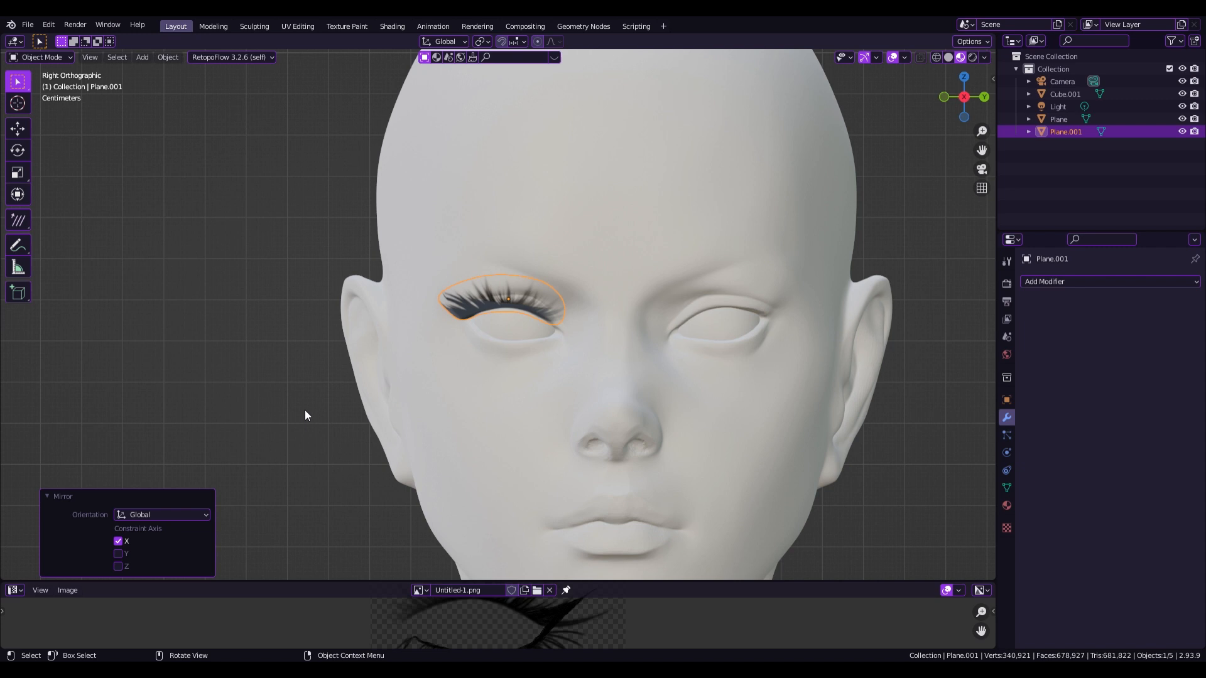
Move the duplicated plane about 0.18 m forward along X, clear of the face, and display the scene in solid shading.
click(945, 98)
click(17, 129)
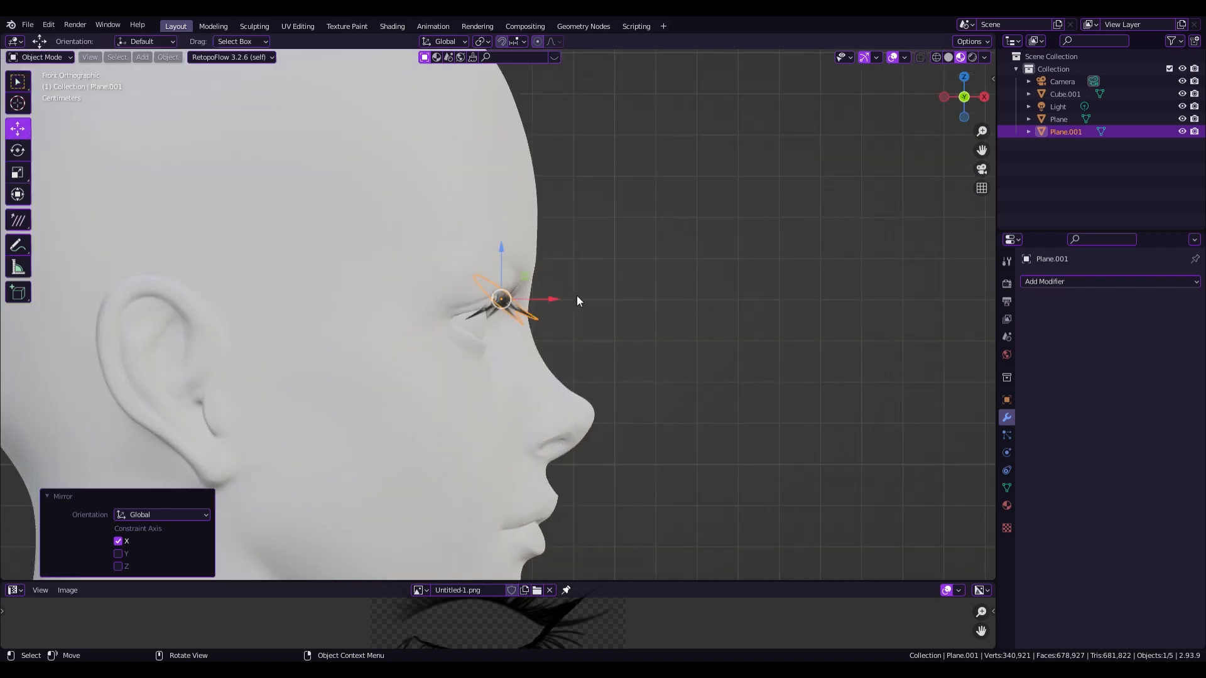
drag(552, 300, 624, 302)
click(948, 57)
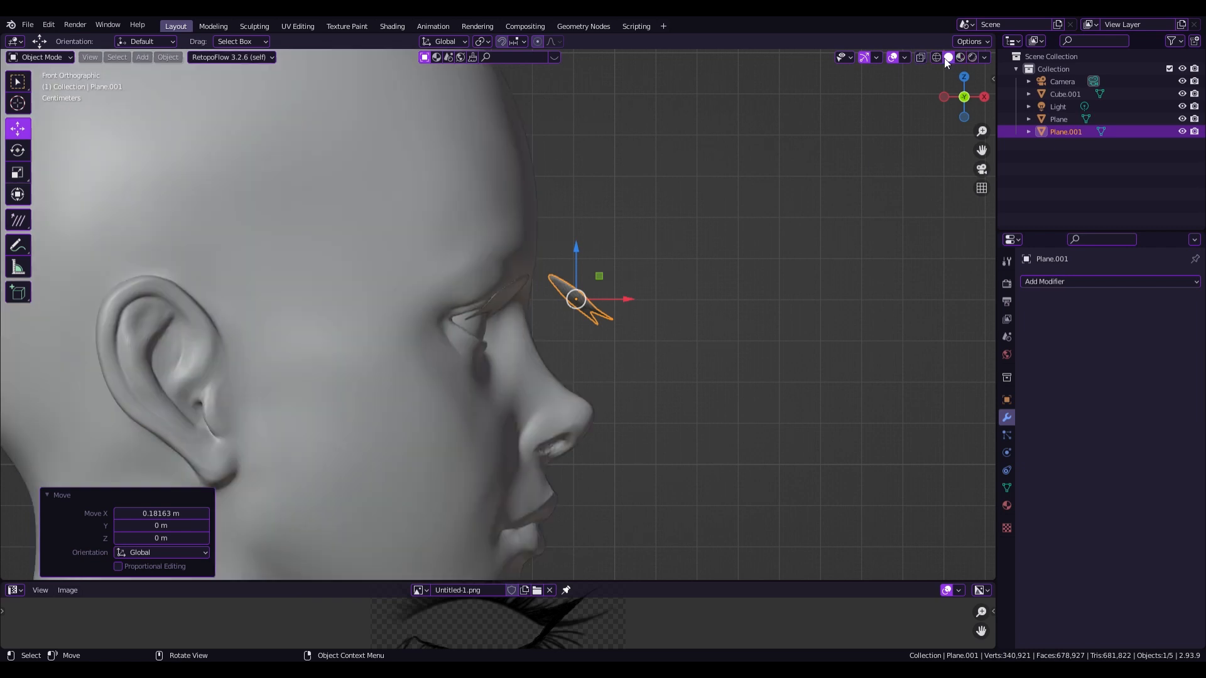
Mirror the forward-moved duplicate across global X once more to reverse its slant.
key(ctrl+m)
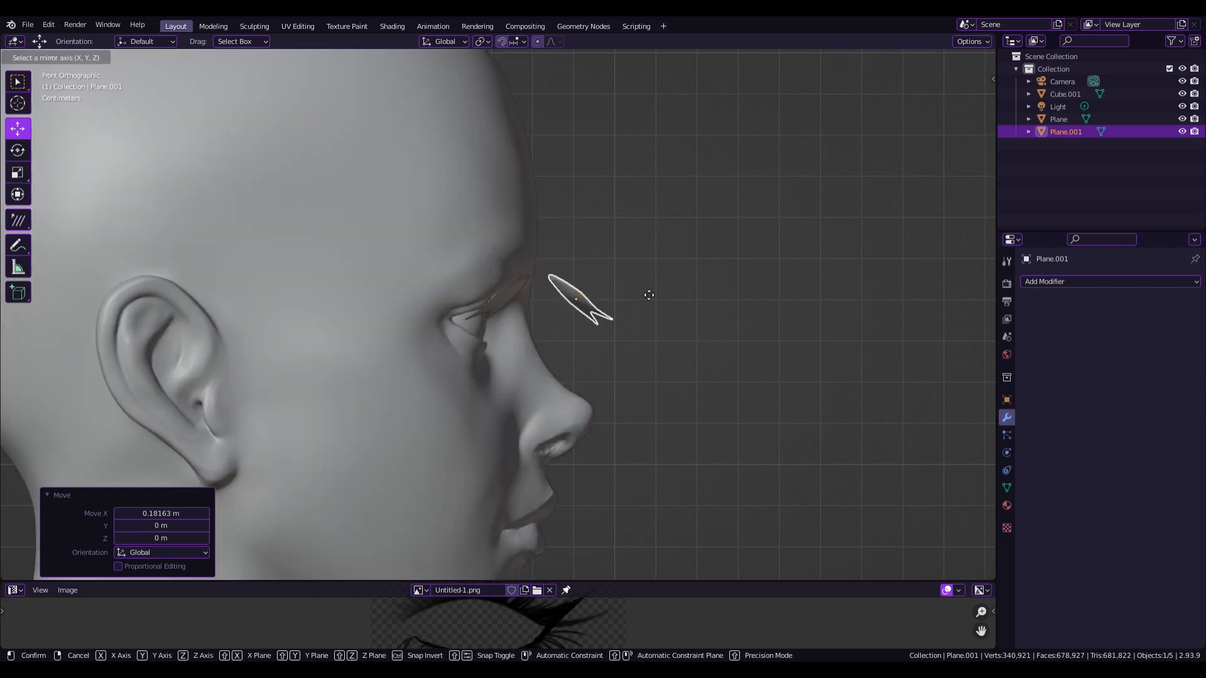
key(Return)
click(118, 542)
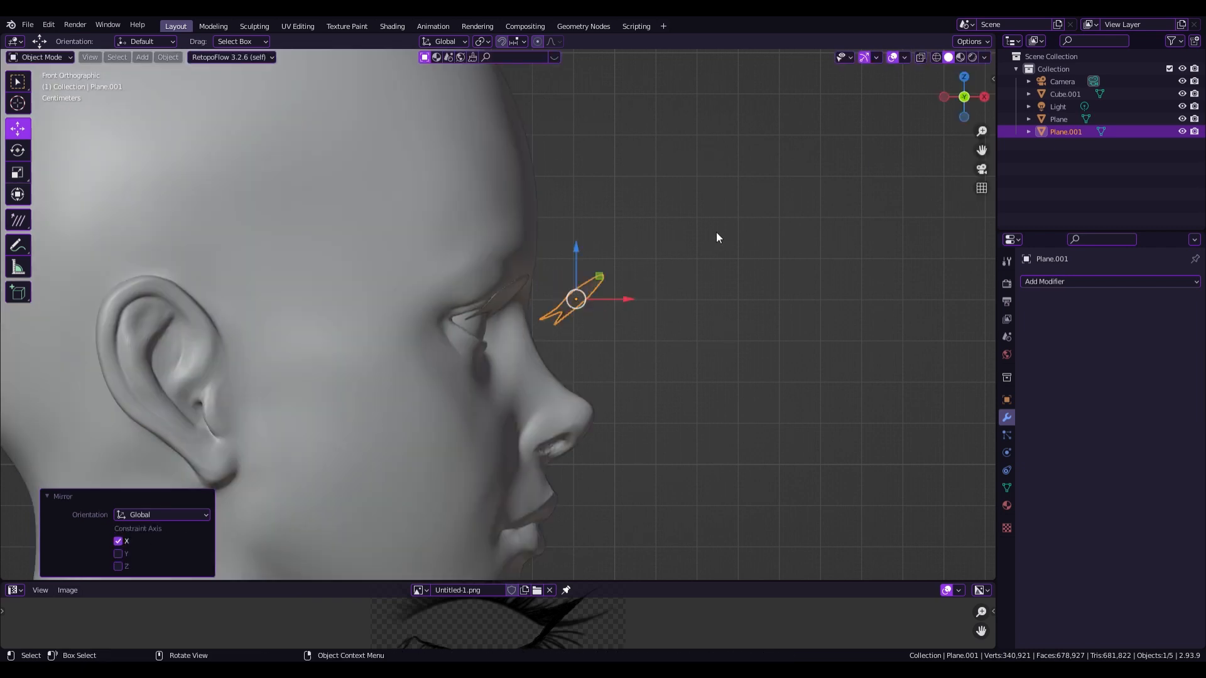
Move the duplicated plane about 0.54 m along Y, over the opposite upper eyelid, in the face-on view.
click(981, 94)
key(g)
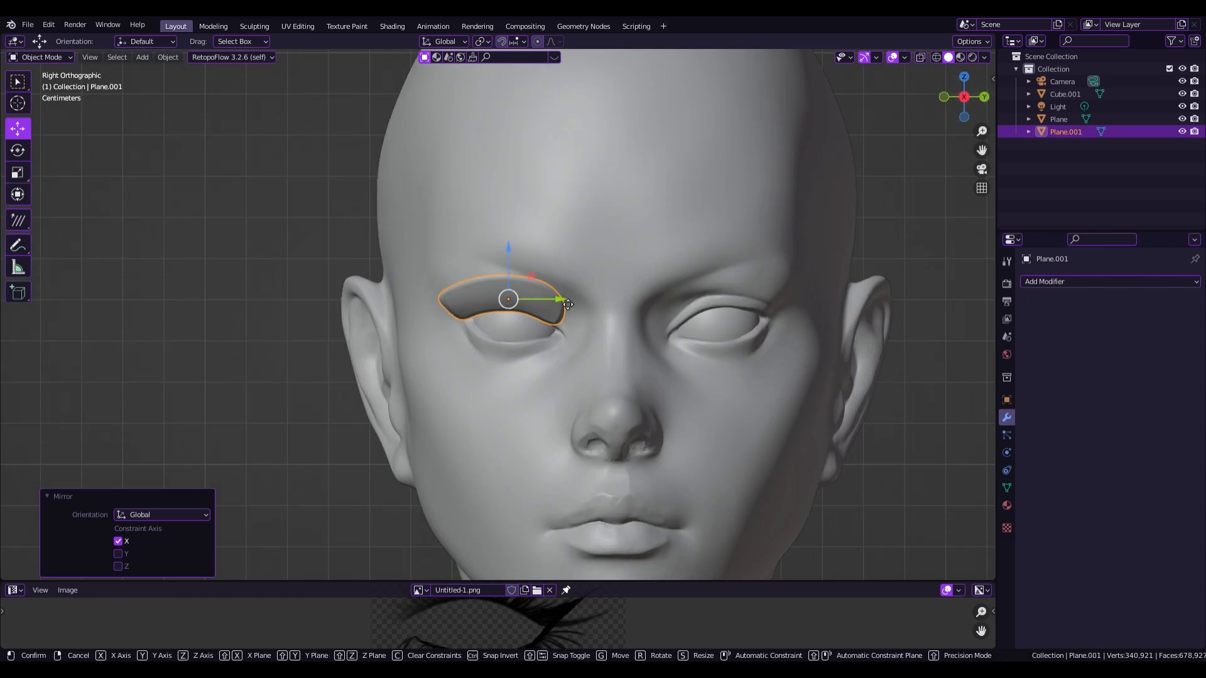
click(790, 301)
Mirror the duplicate across the global Y axis and shift it about -0.021 m along Y to line up with the eye.
key(ctrl+m)
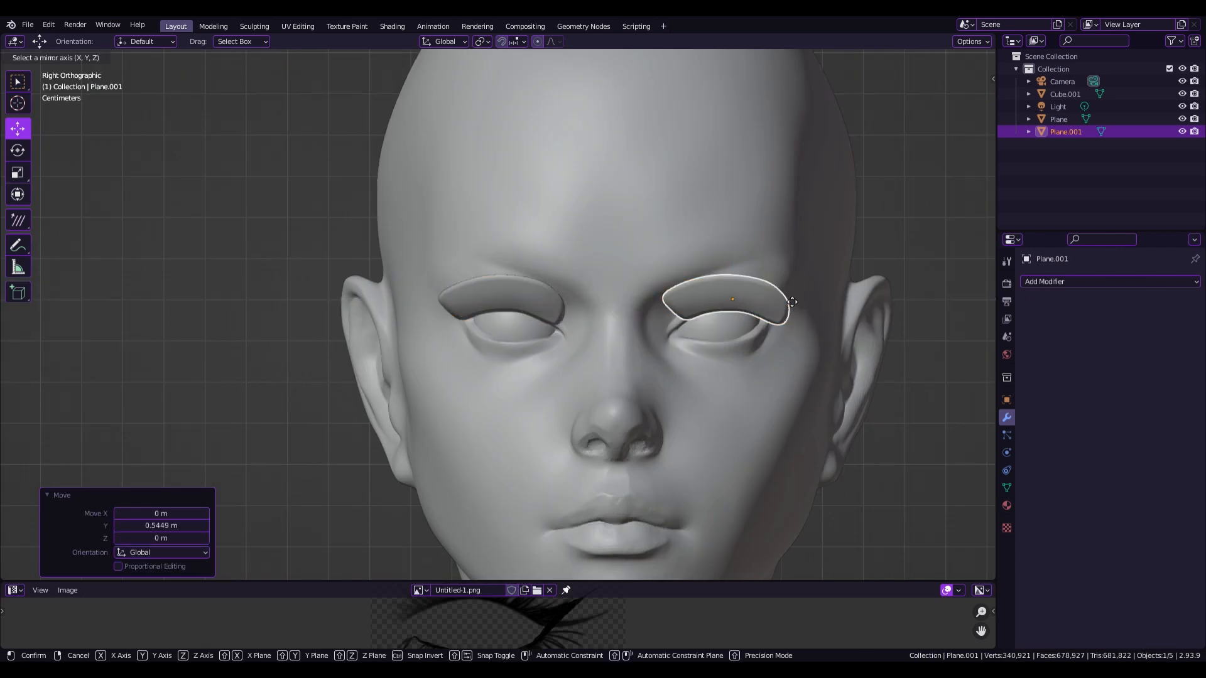
click(792, 302)
click(126, 554)
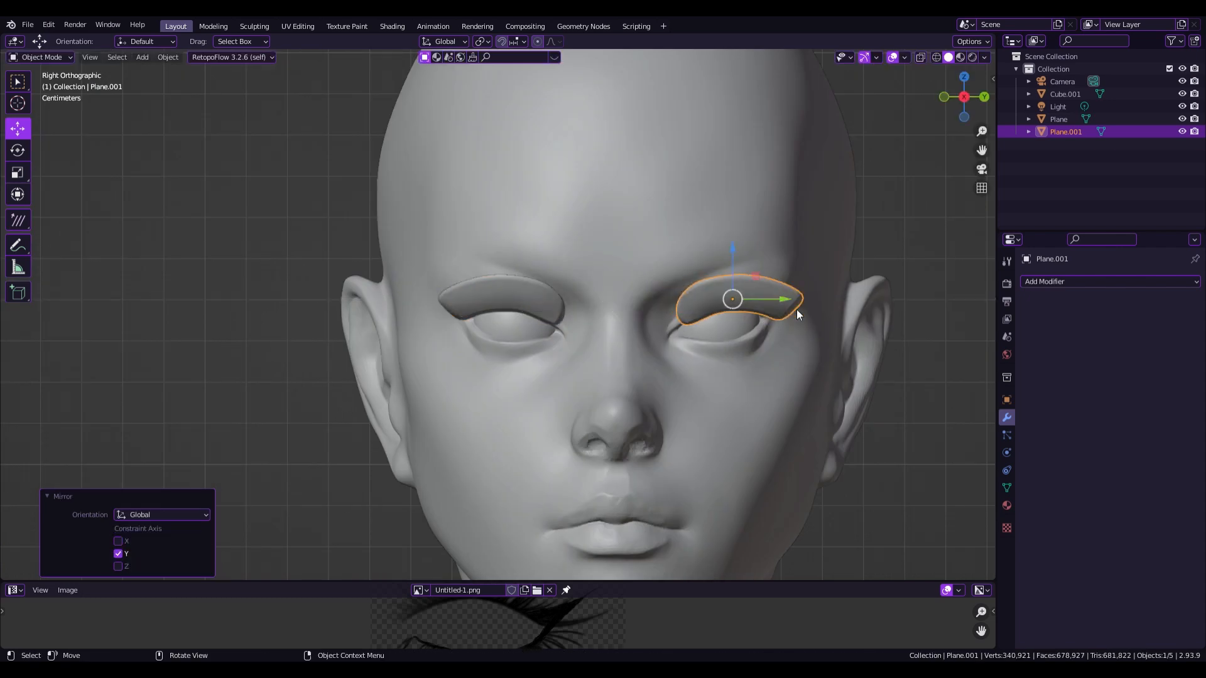
drag(781, 301, 772, 302)
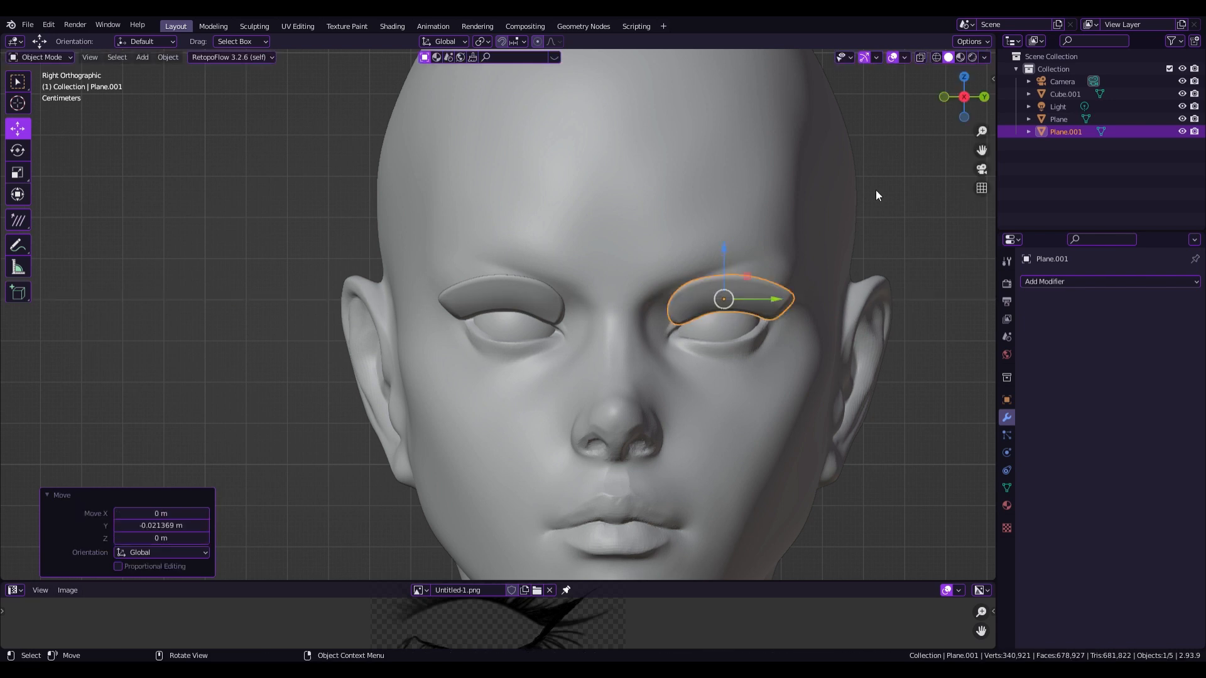
Preview both lashes with their material, deselect them, enlarge the 3D viewport and turn on the Face Orientation overlay to check the normals.
click(960, 57)
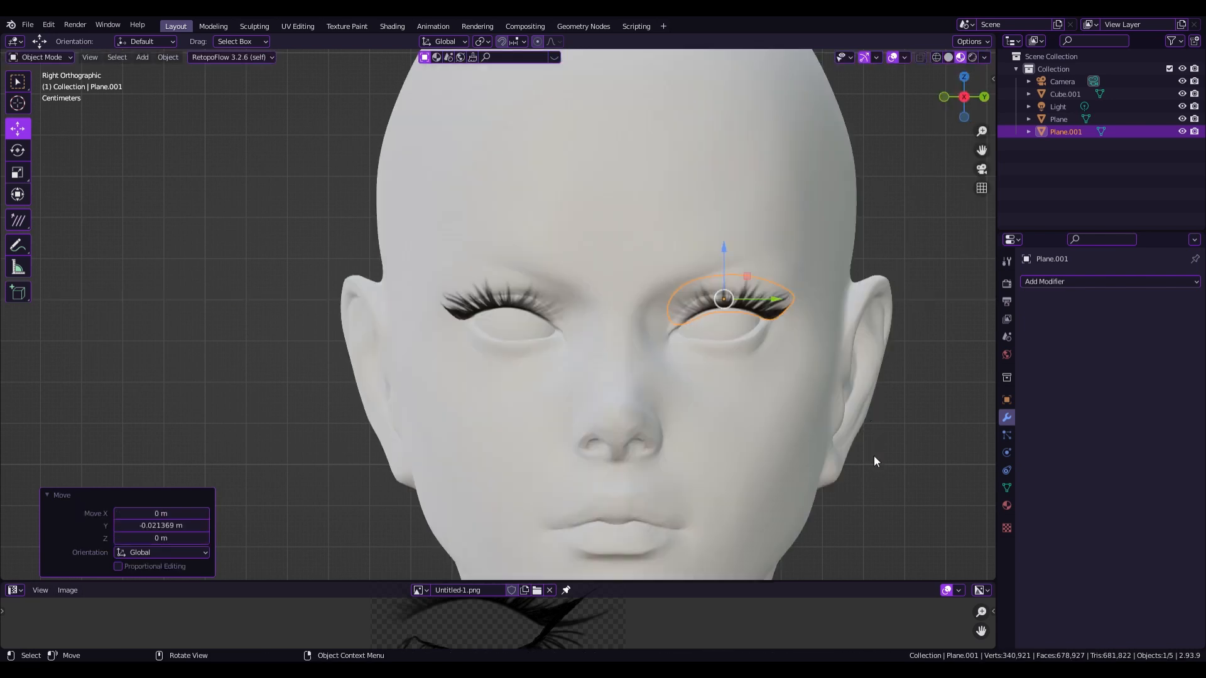
click(880, 517)
drag(799, 587, 800, 628)
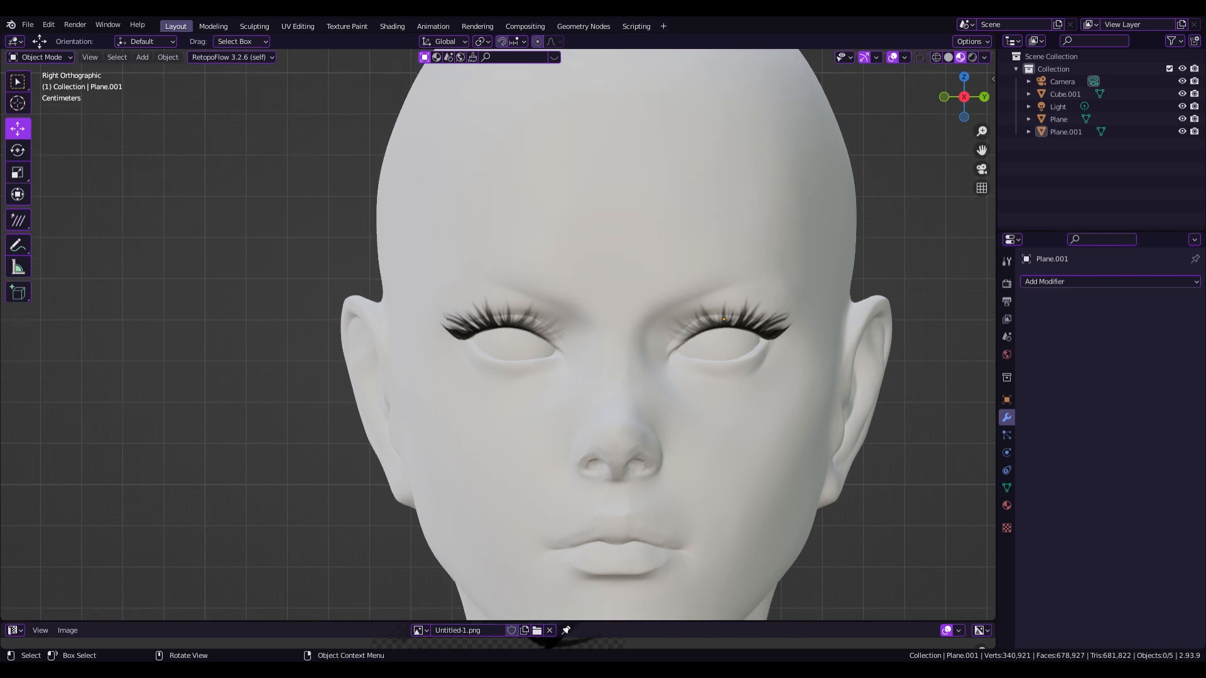
click(905, 57)
click(848, 298)
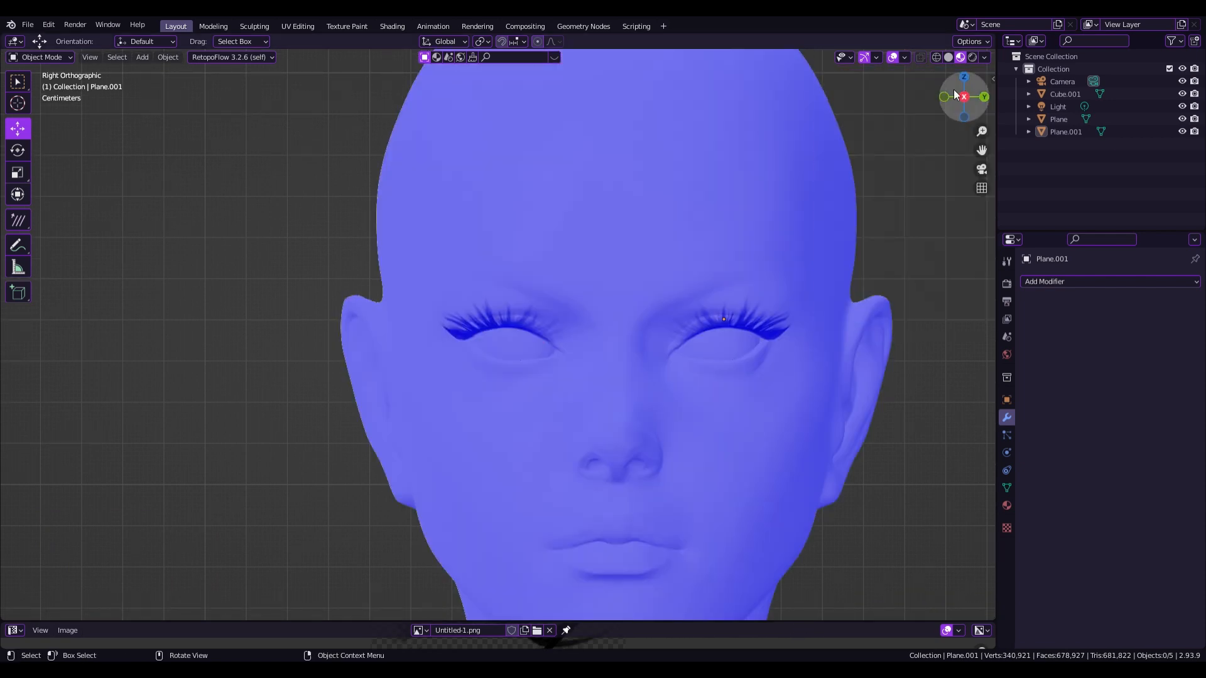
Select the second eyelash plane and move it about -0.179 m along X, back against the eyelid, in side view.
drag(961, 96, 891, 144)
click(954, 99)
click(980, 99)
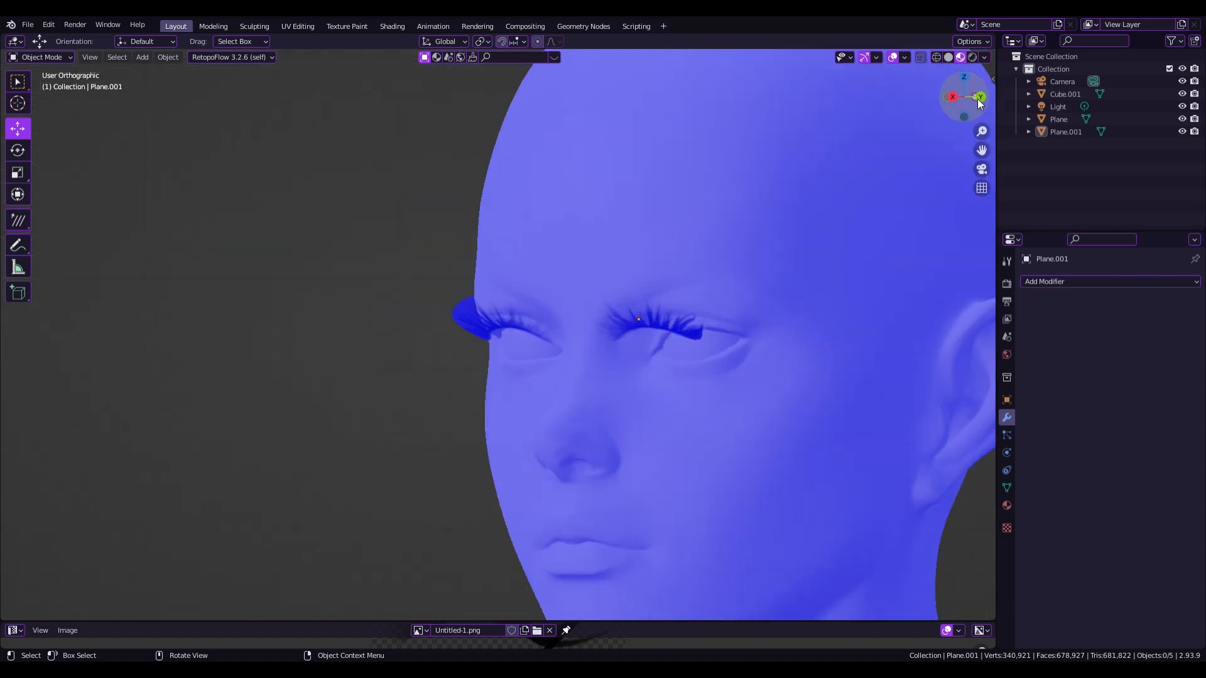
click(409, 319)
drag(372, 318, 457, 330)
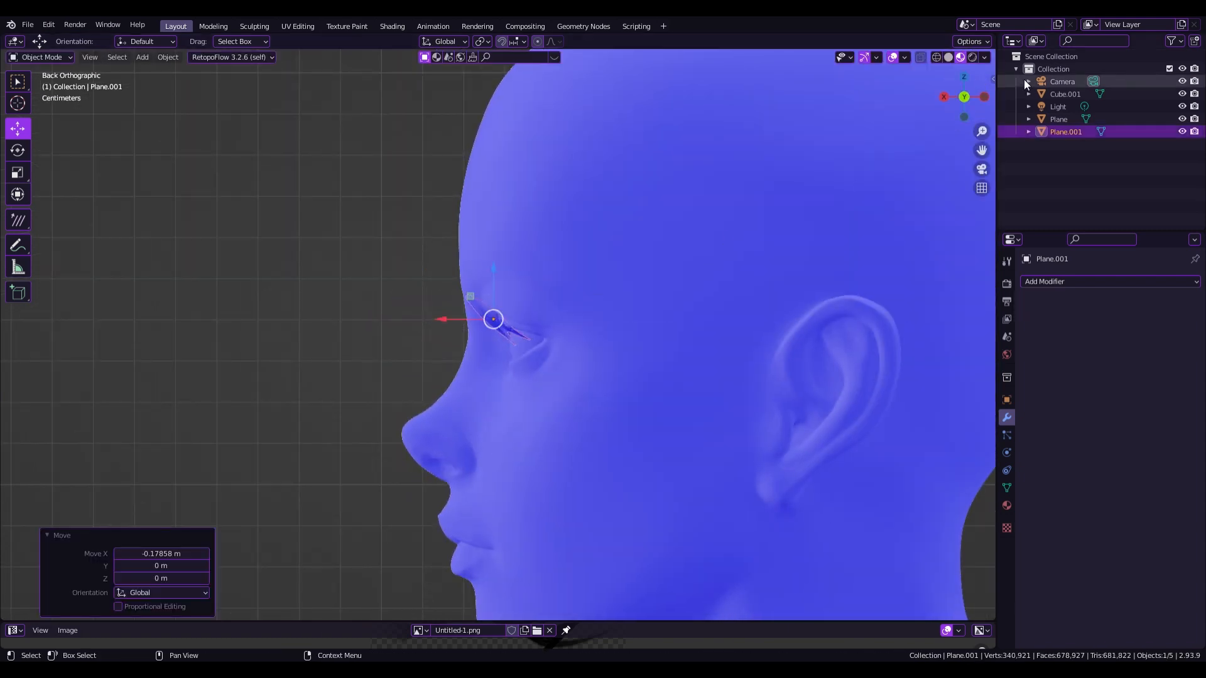
Turn off the Face Orientation overlay and show the face-on view in Material Preview shading.
click(952, 100)
click(948, 57)
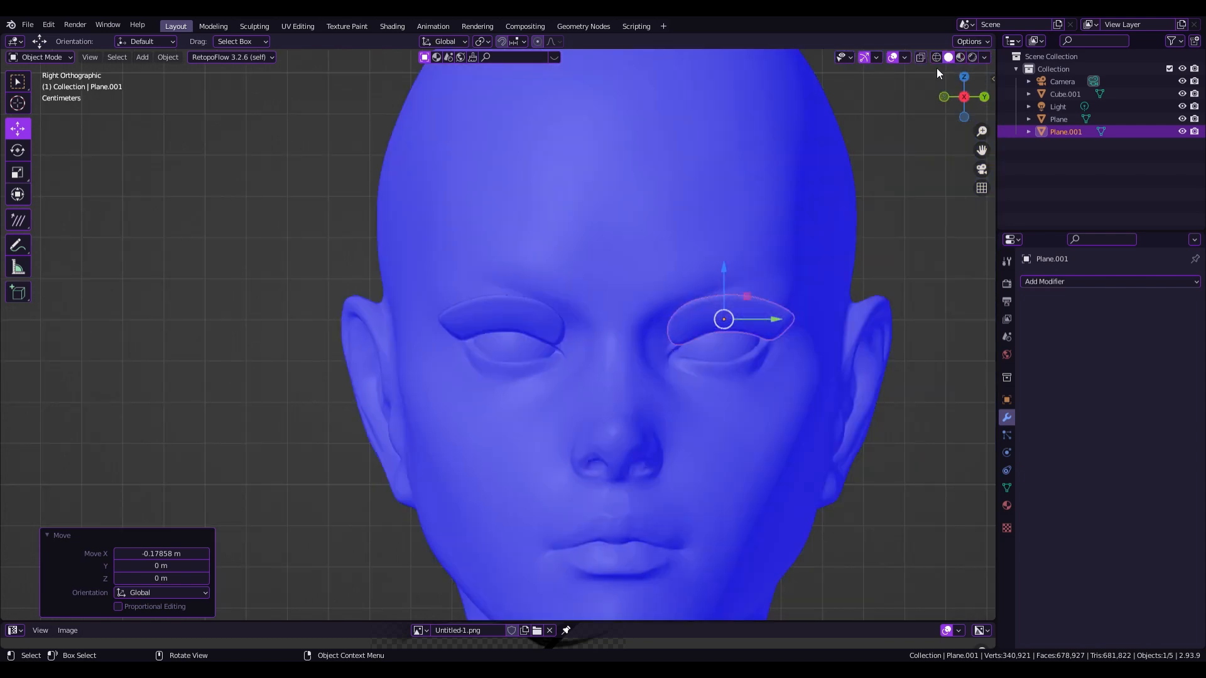
click(904, 57)
click(862, 281)
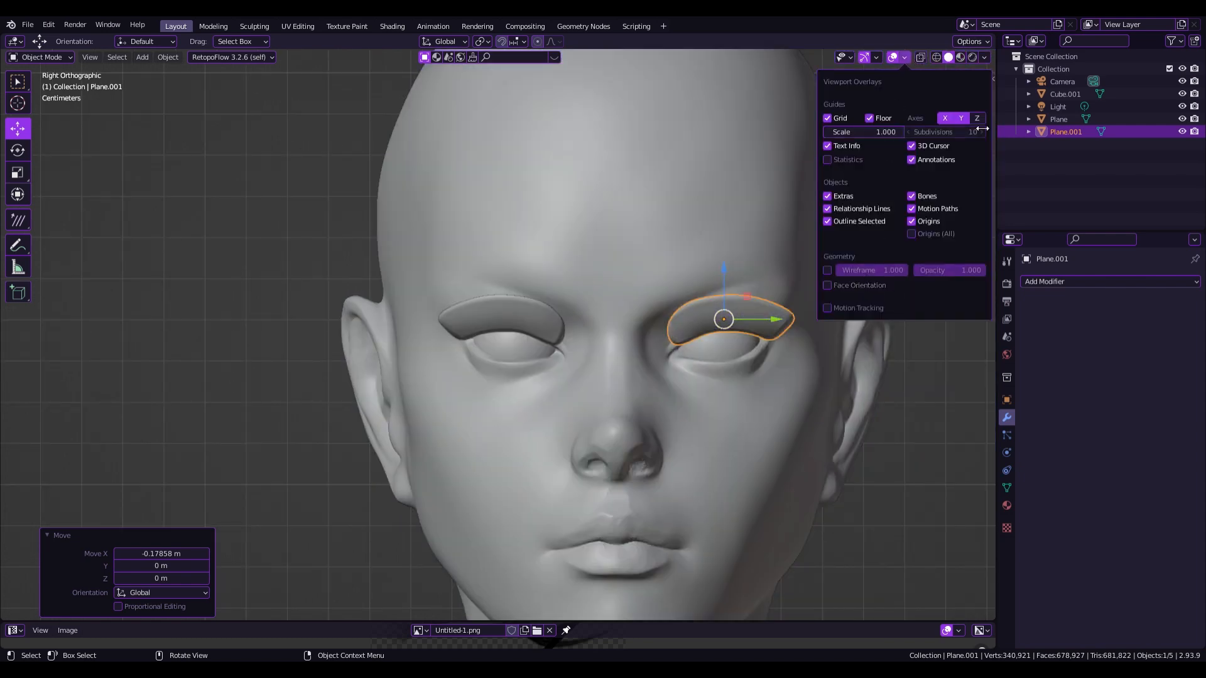
click(960, 57)
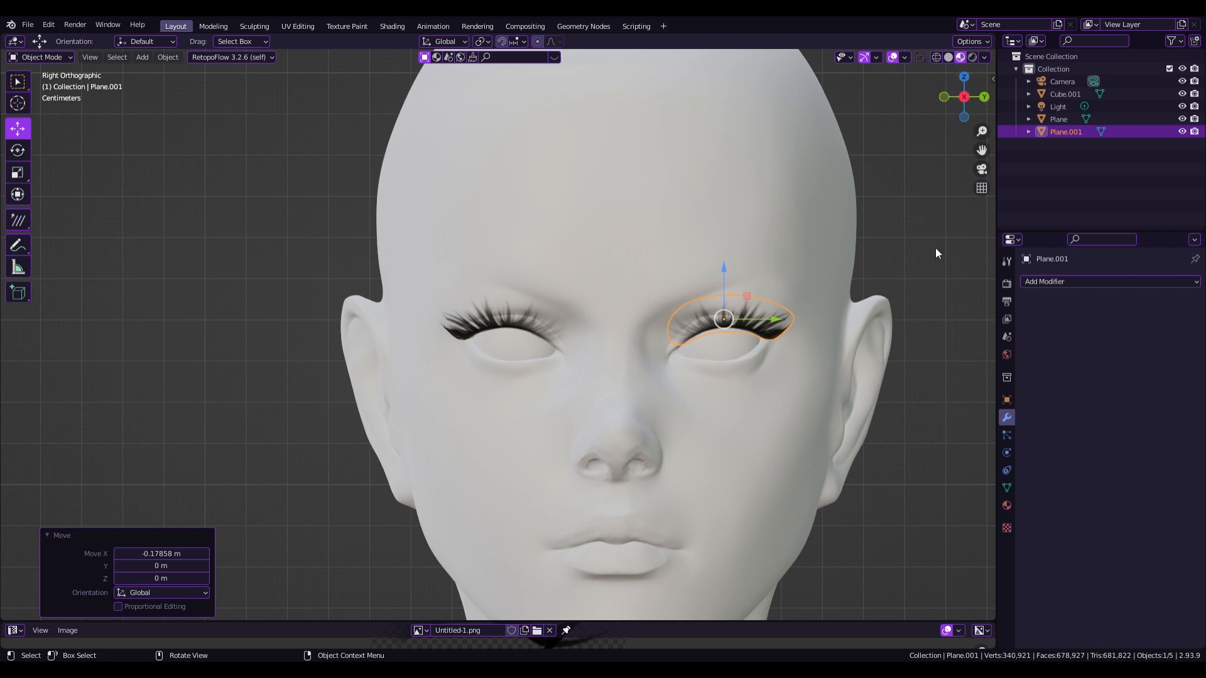
Enlarge the image editor area, reselect the second eyelash plane and nudge it about 0.006 m forward along X.
click(597, 620)
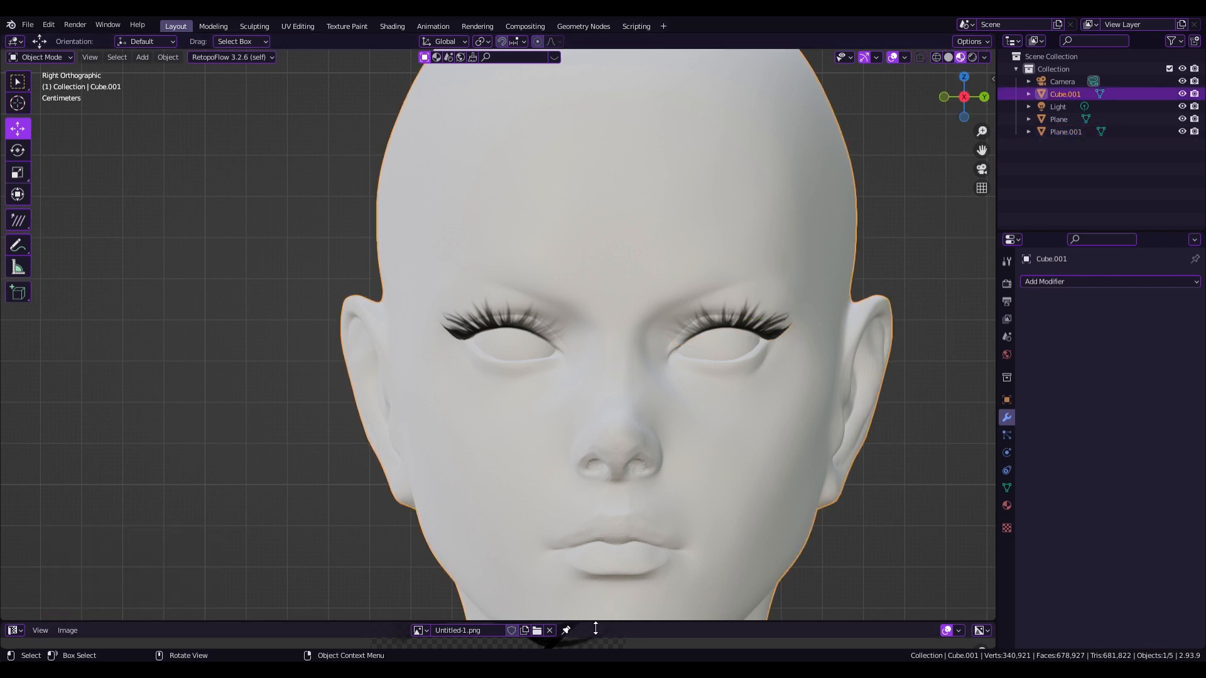
drag(596, 629, 595, 489)
click(758, 241)
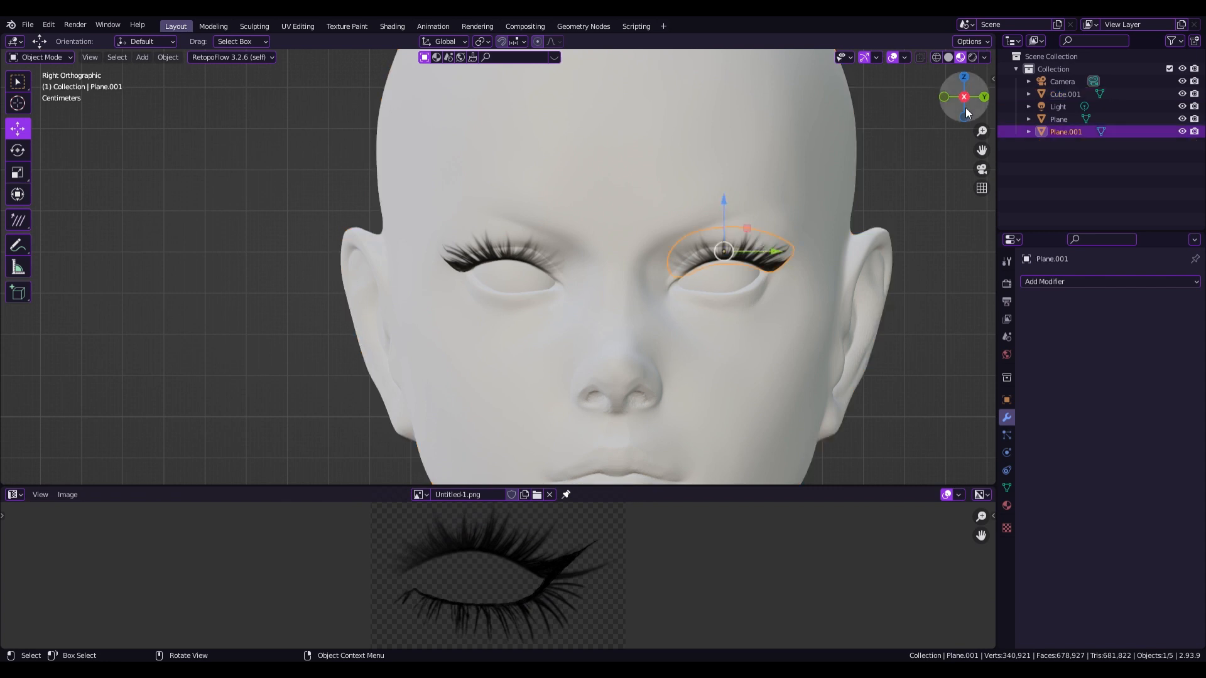
click(984, 98)
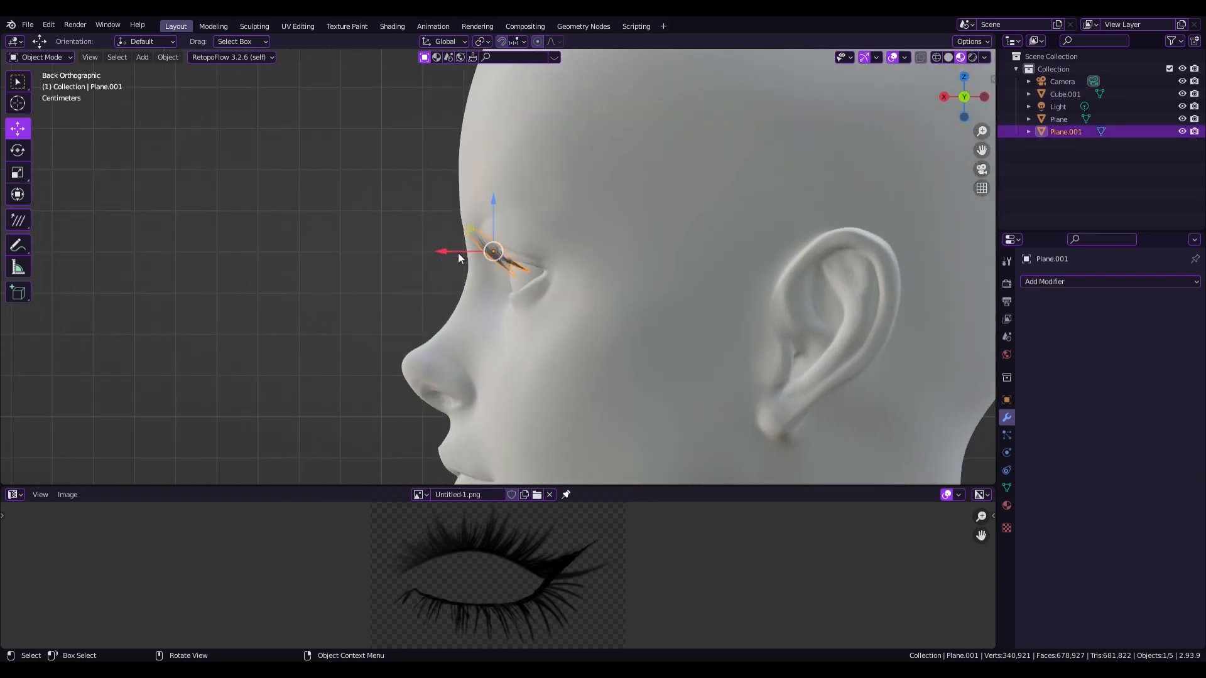
drag(458, 253, 456, 252)
click(946, 99)
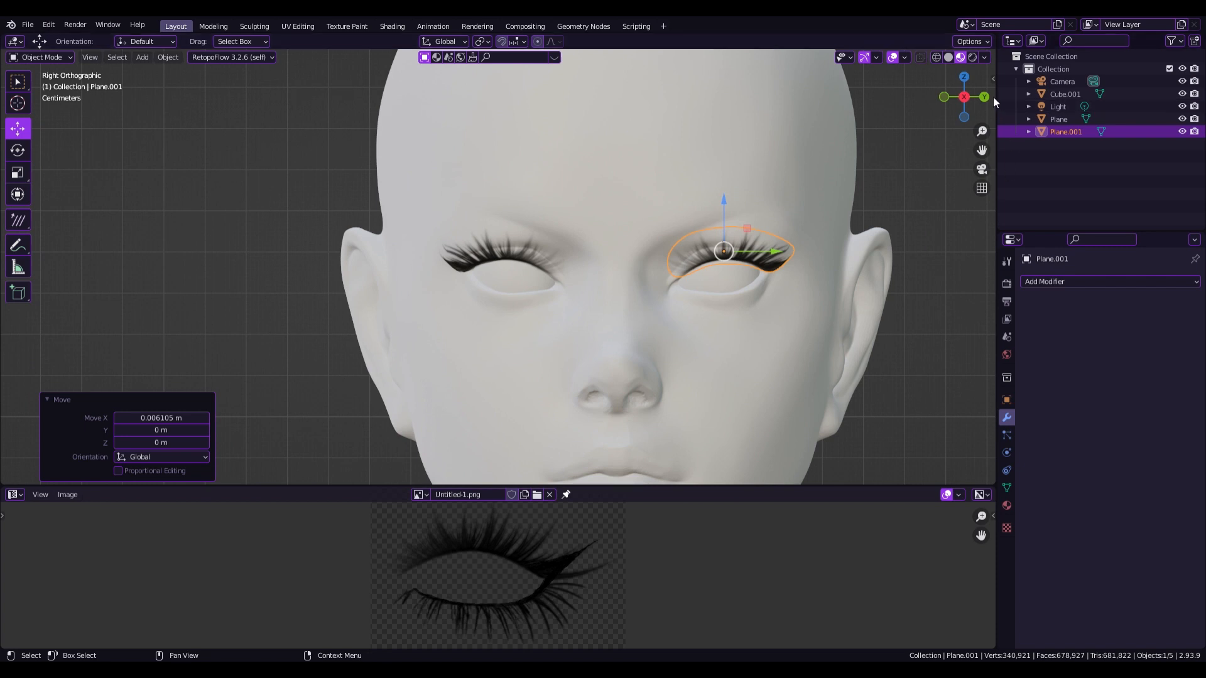
Compare the two eyelash planes face-on and leave only the second plane selected.
mouse_move(978, 98)
mouse_down()
mouse_move(930, 74)
mouse_move(834, 96)
mouse_move(976, 92)
mouse_up()
click(945, 98)
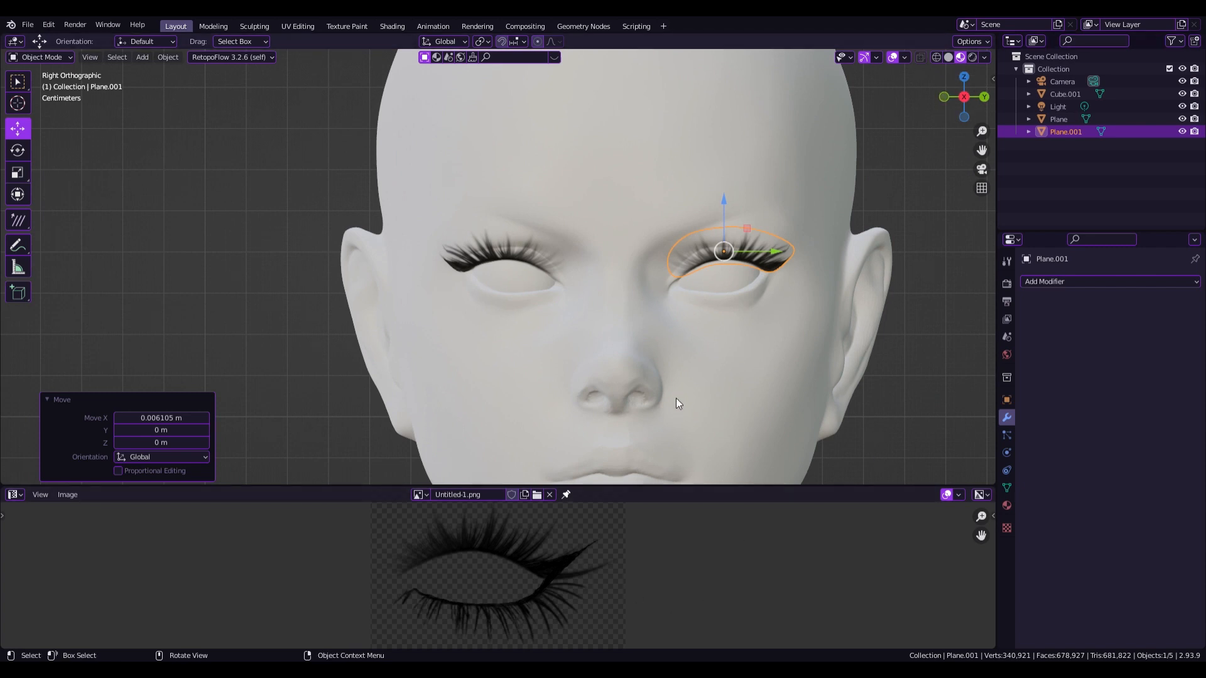
scroll(676, 399, down, 3)
scroll(689, 395, up, 2)
shift+click(499, 253)
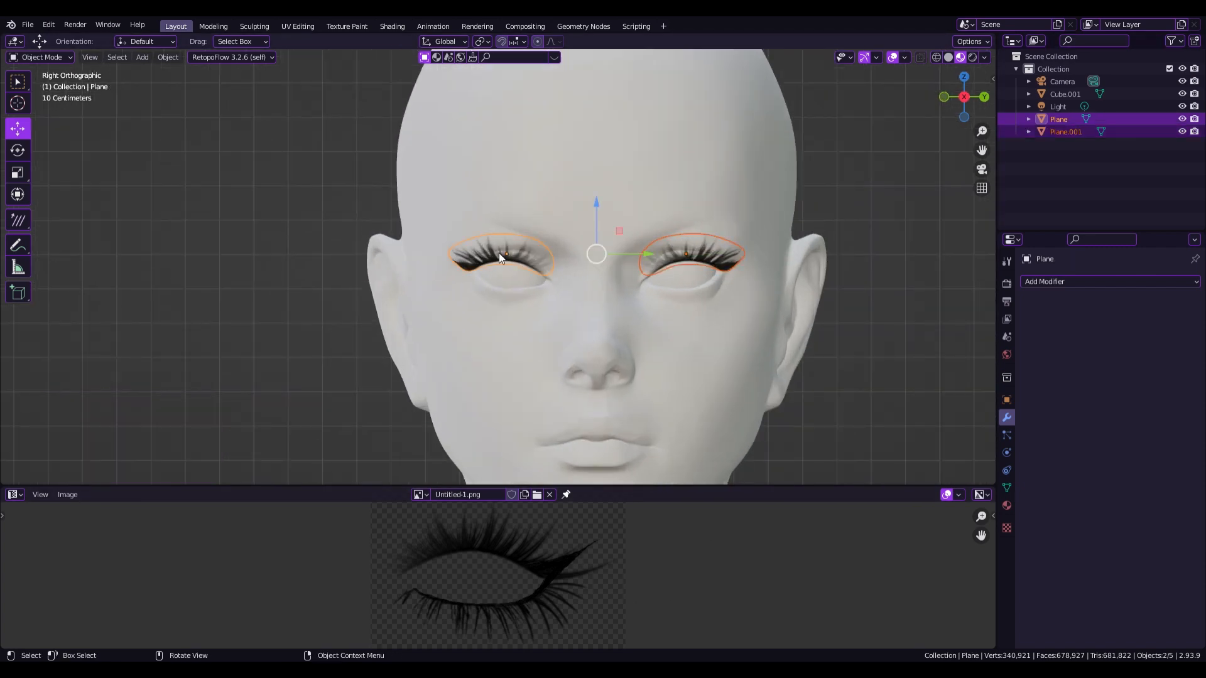
click(684, 249)
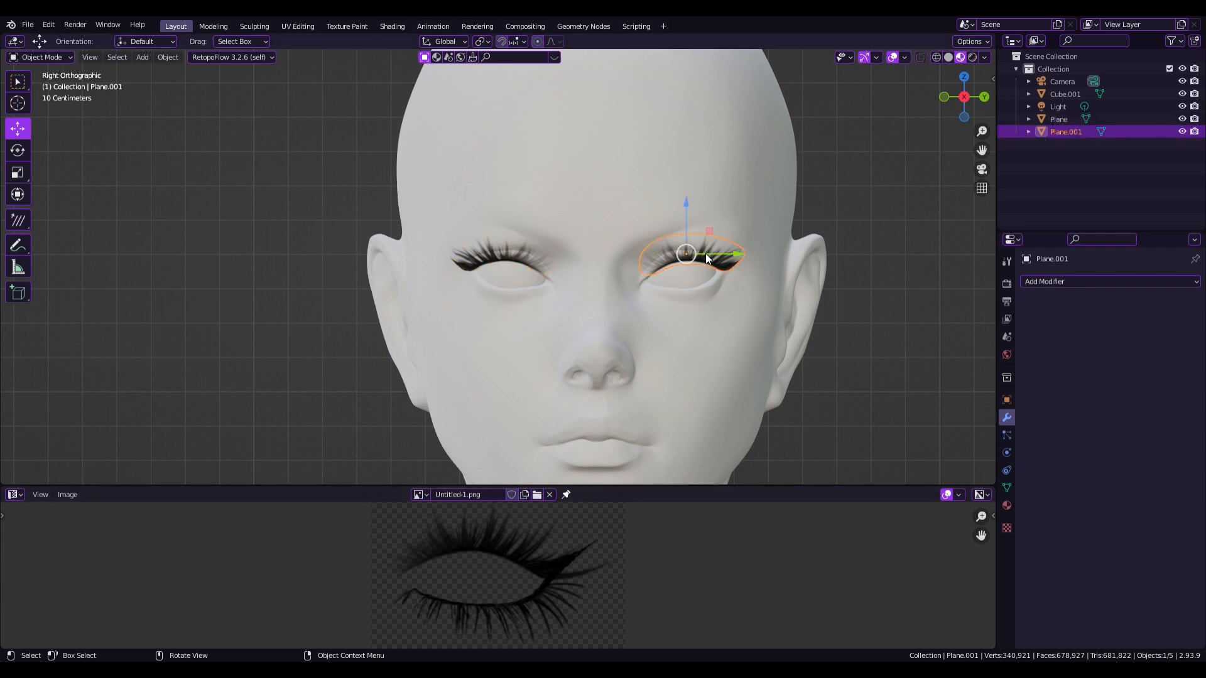
Select both eyelash planes together in Object Mode and export them as a Collada (.dae) file.
shift+click(525, 248)
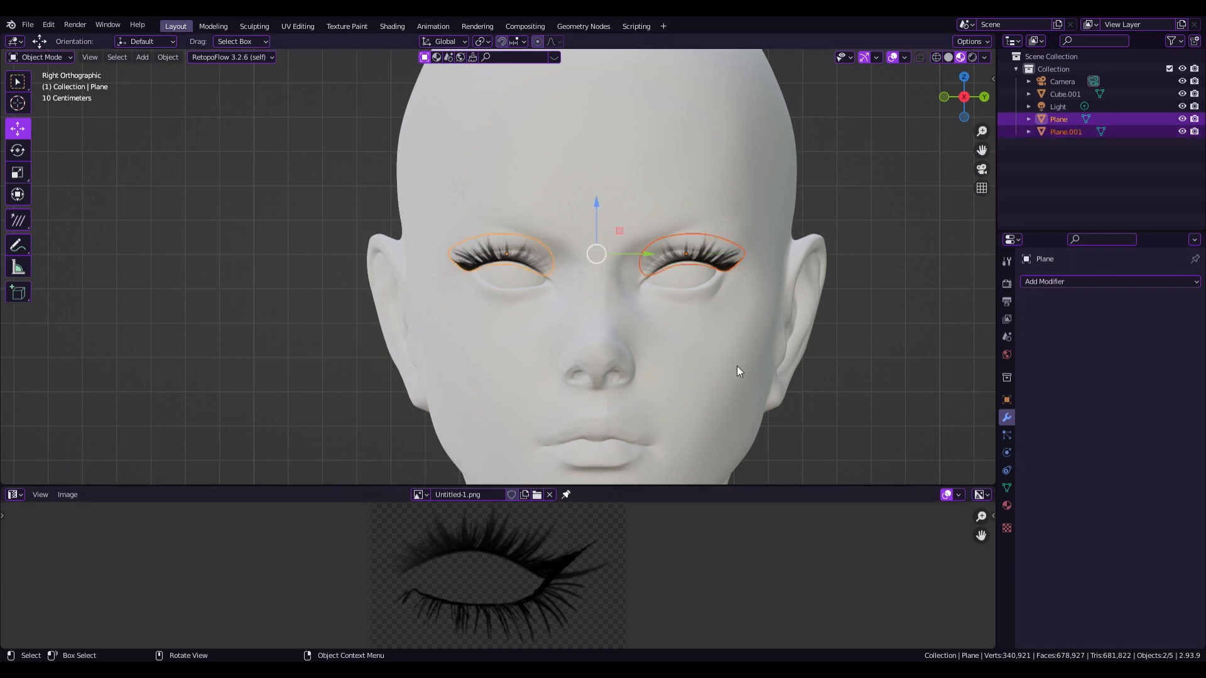
click(694, 252)
key(Tab)
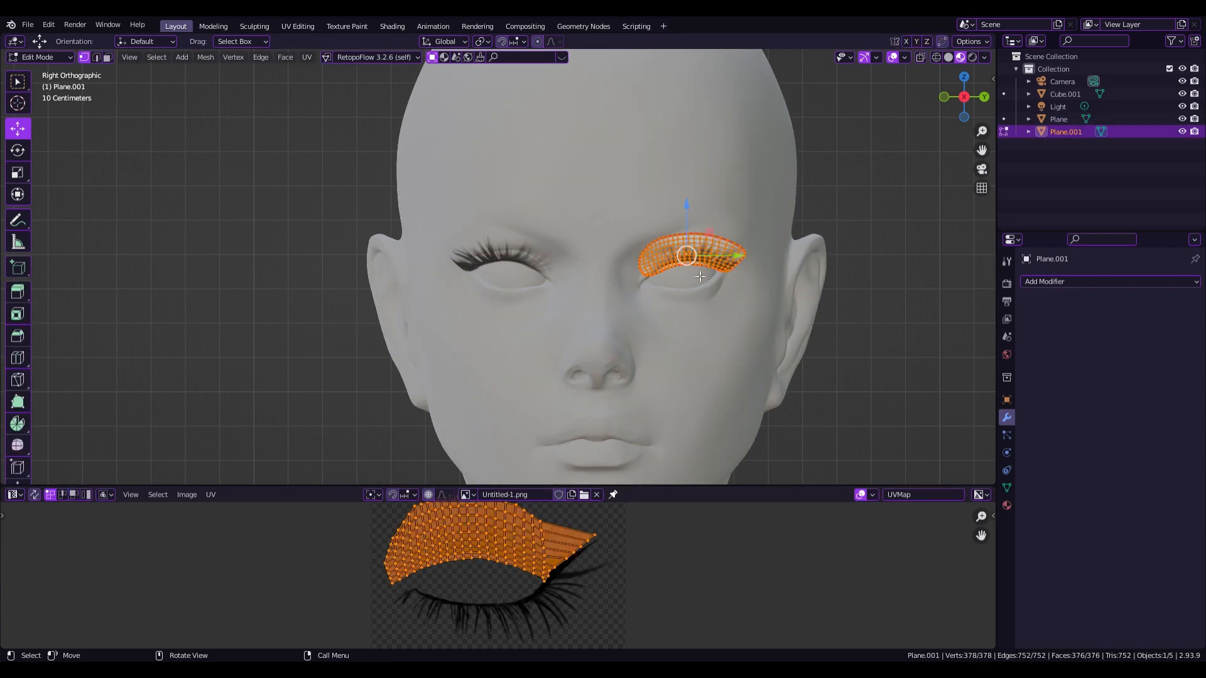
key(Tab)
shift+click(483, 250)
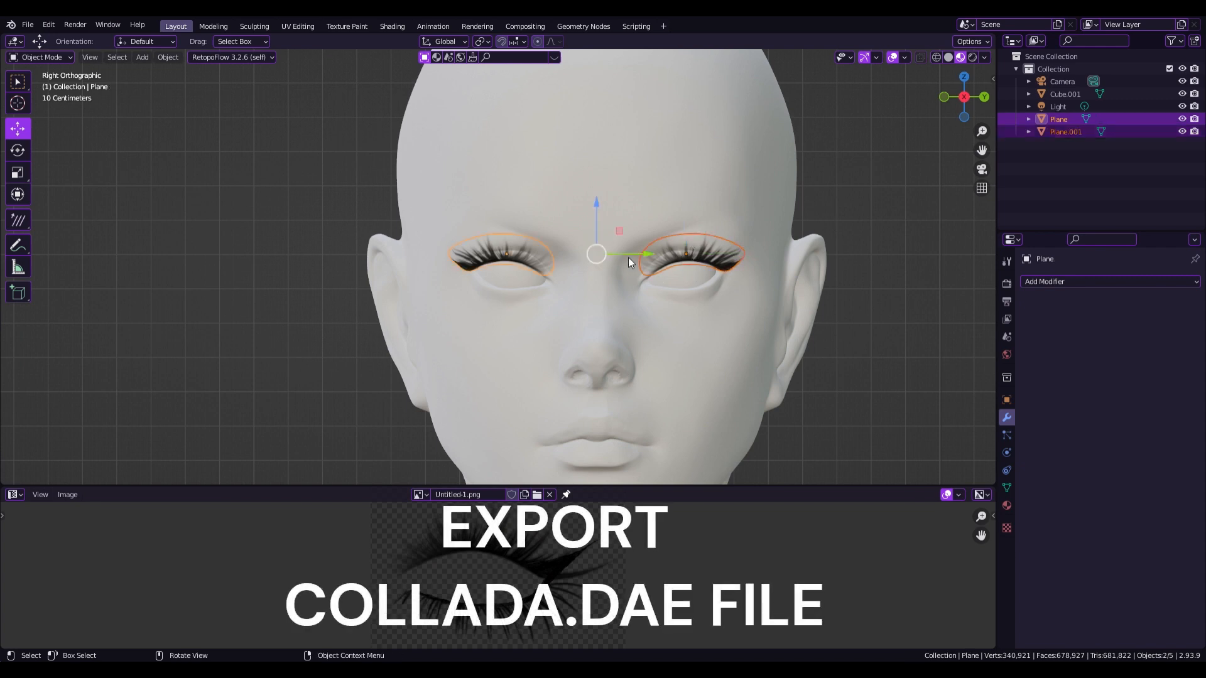
click(27, 25)
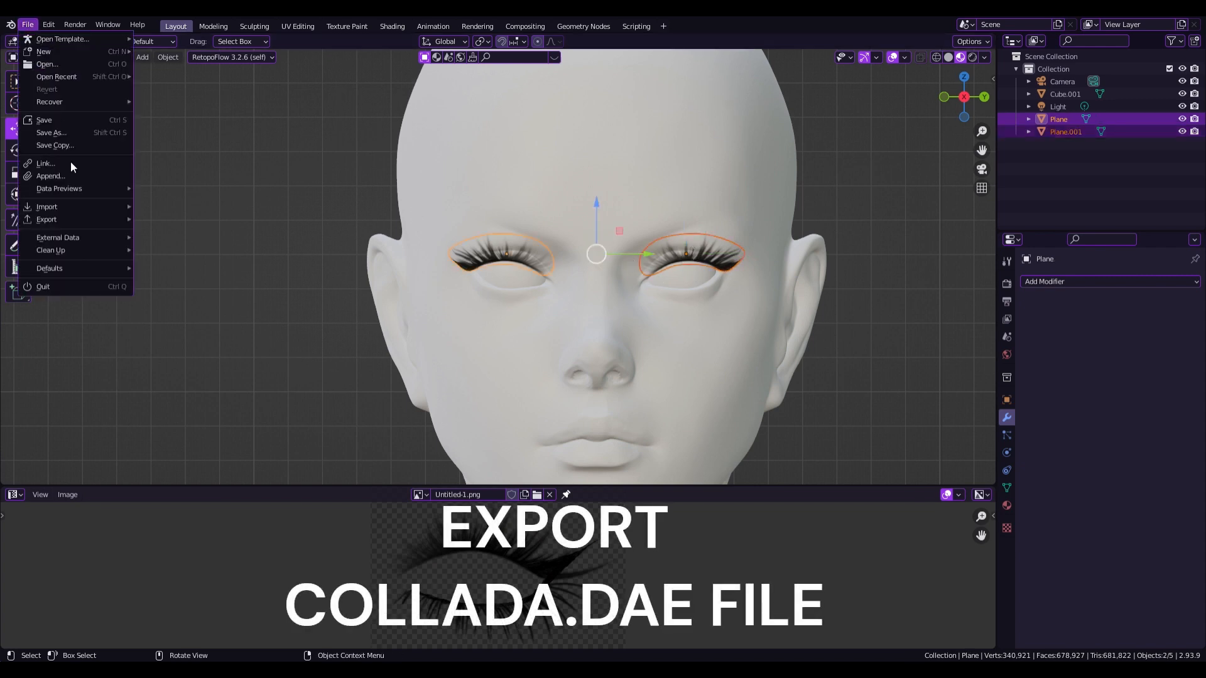
mouse_move(84, 223)
click(169, 231)
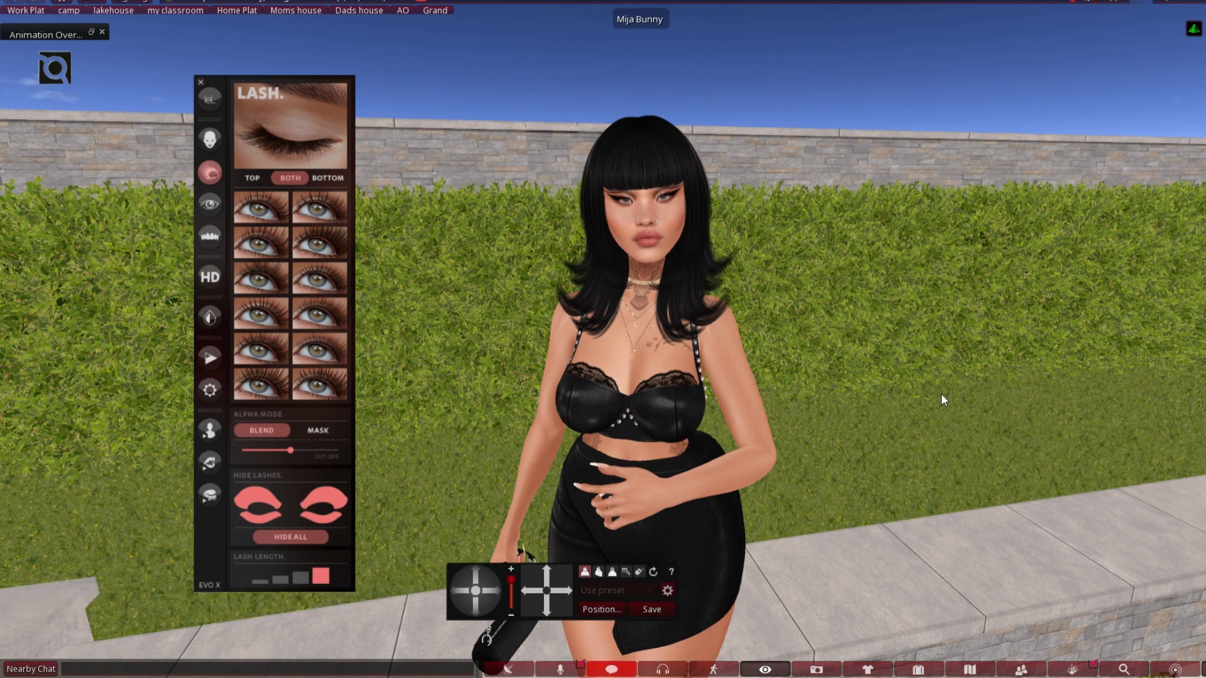
Switch to the Firestorm viewer for Second Life and load the exported eyelash file for mesh model upload.
click(142, 2)
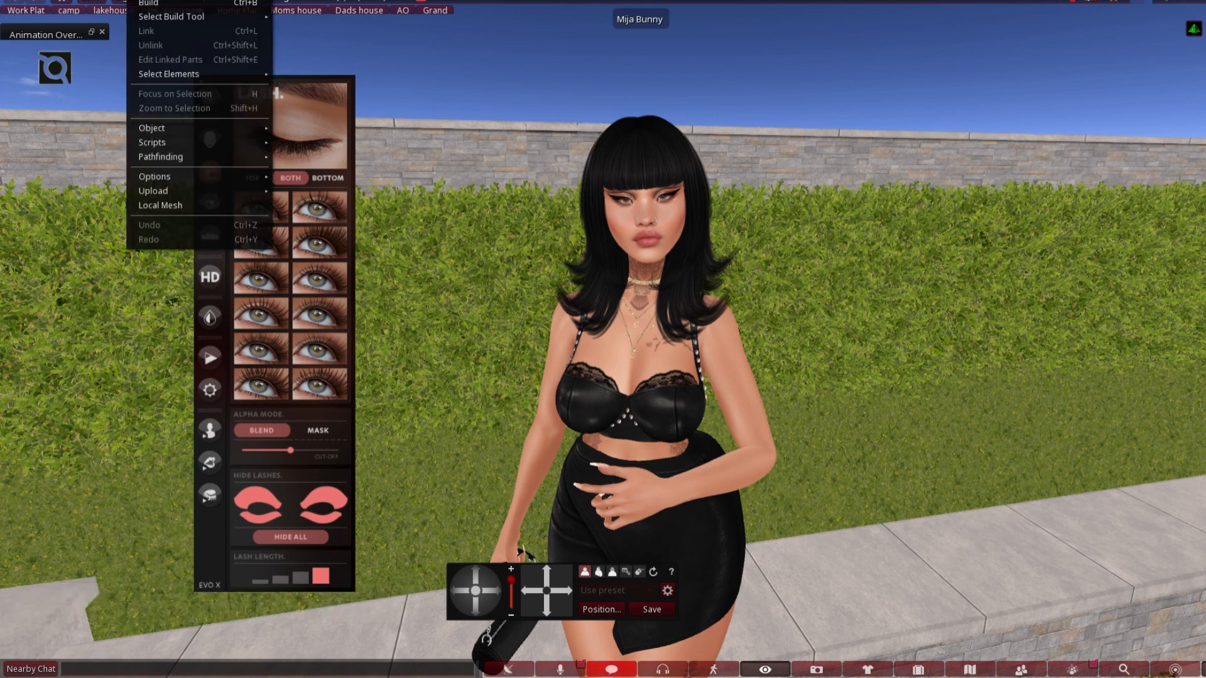
mouse_move(185, 190)
click(302, 236)
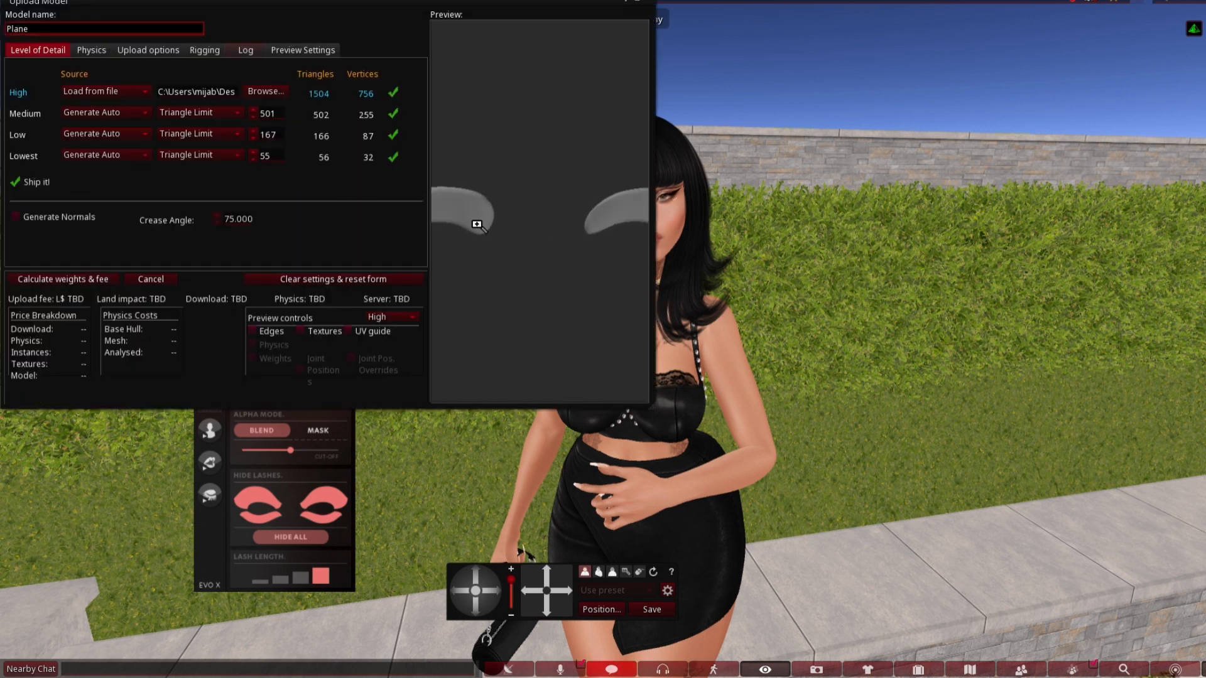
Set the lowest level-of-detail triangle limit to 0, calculate the weights and fee, and upload the model.
click(270, 156)
text(0)
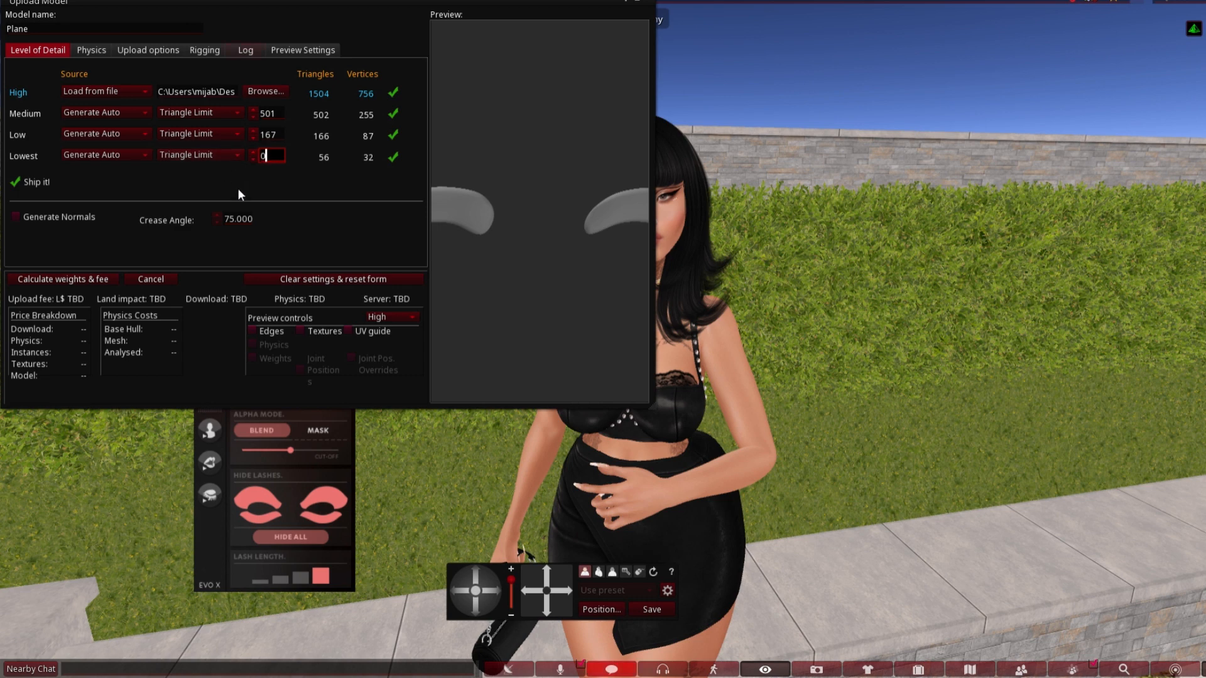
click(88, 277)
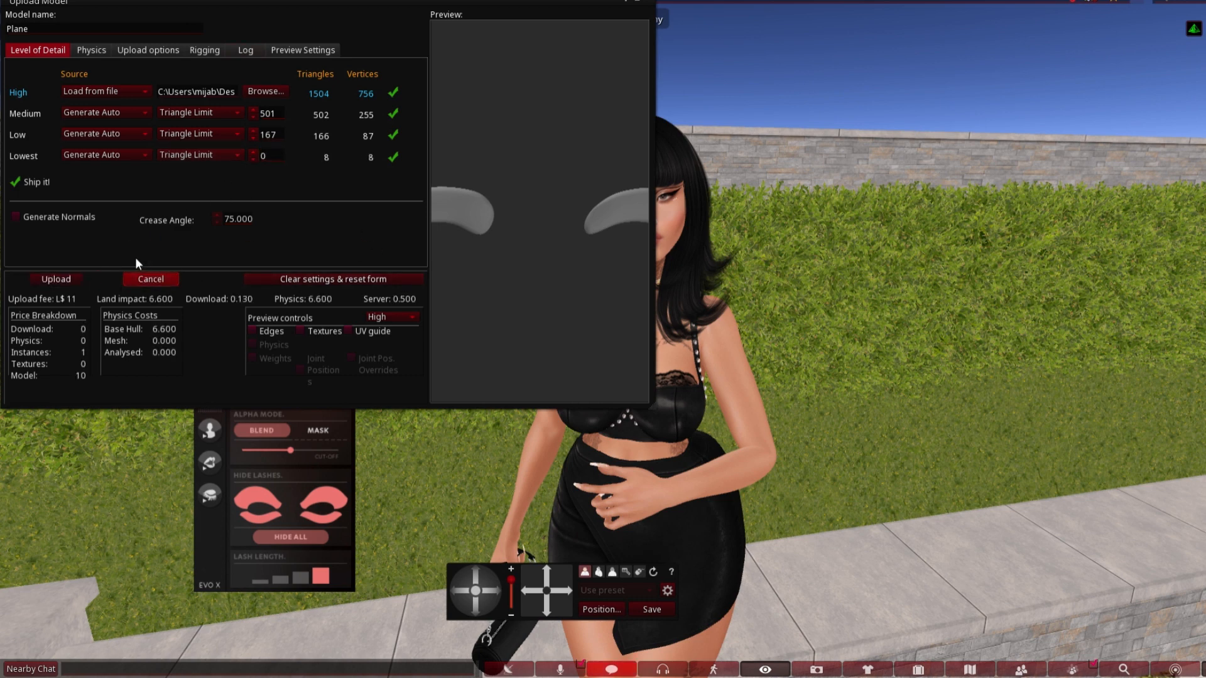
click(57, 278)
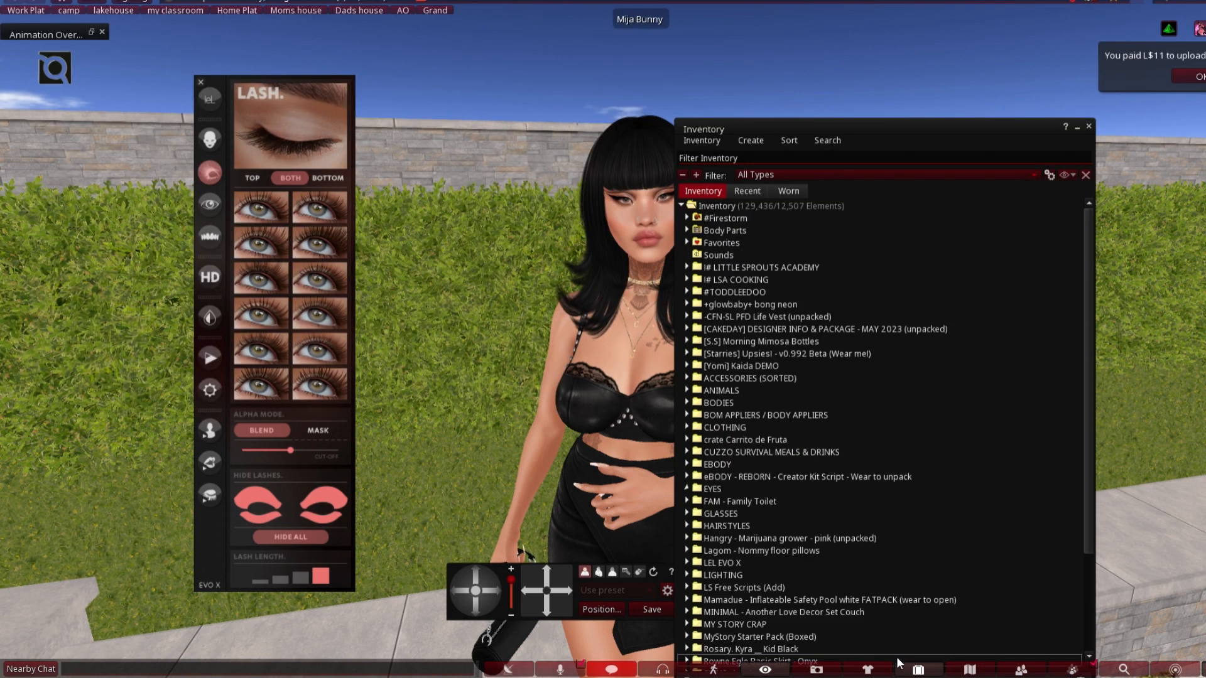
right_click(733, 414)
click(758, 332)
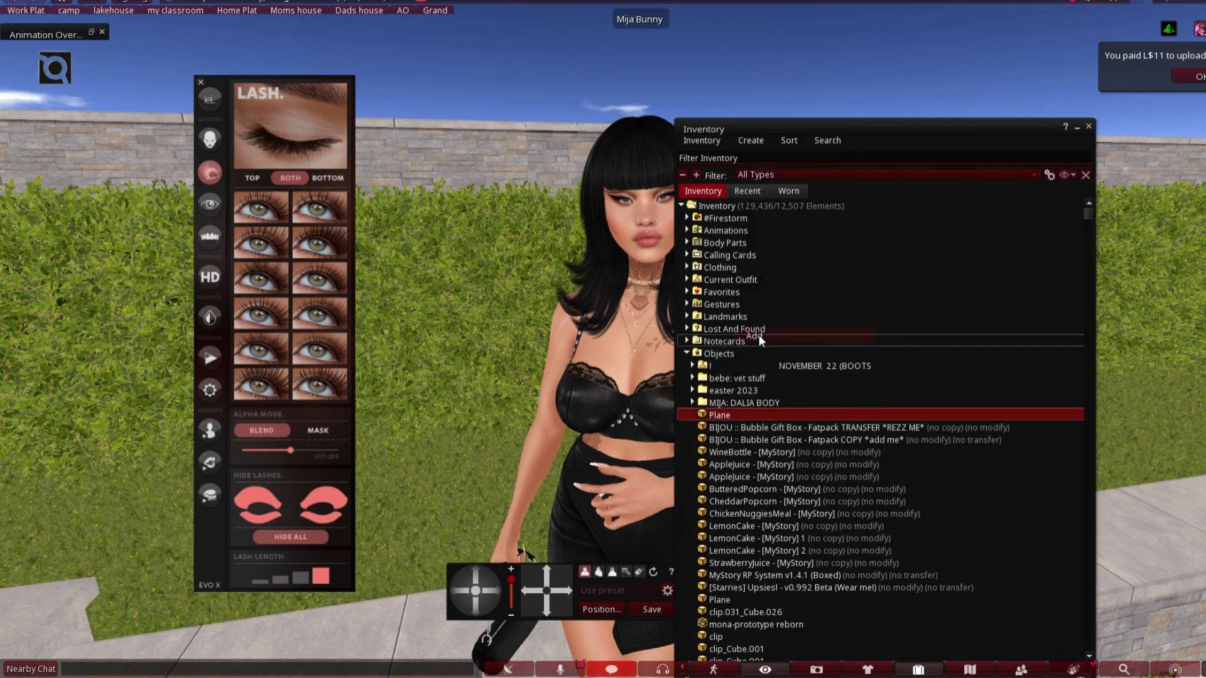
right_click(784, 417)
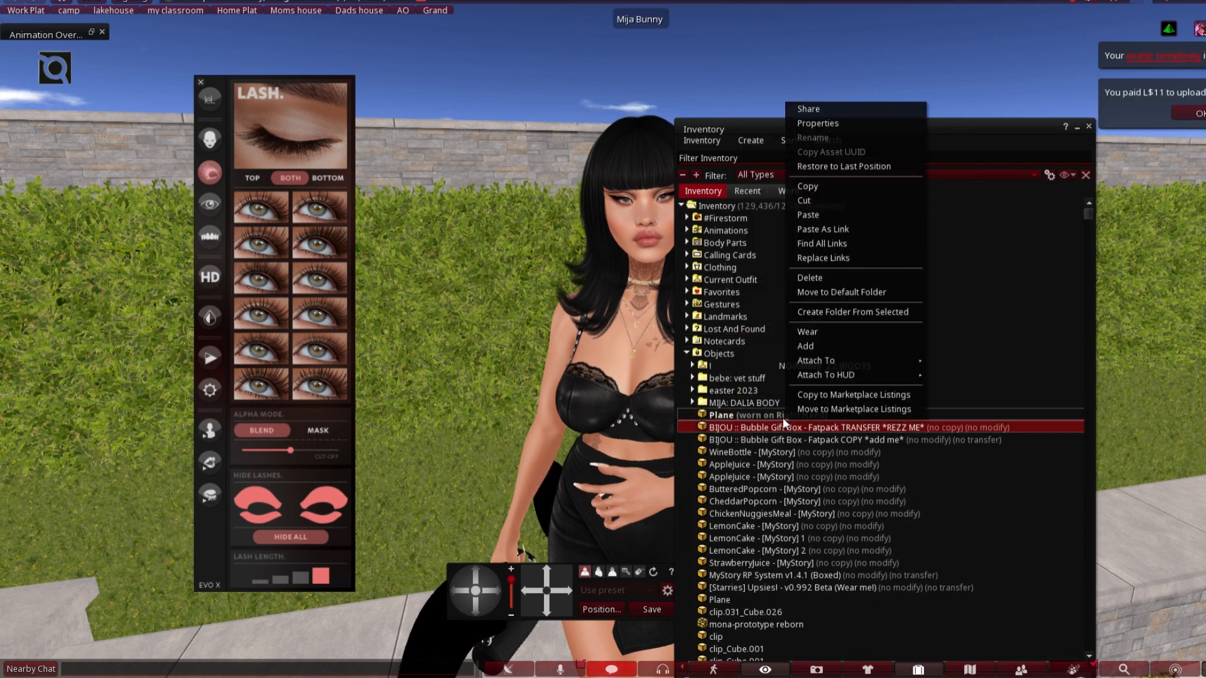
click(824, 371)
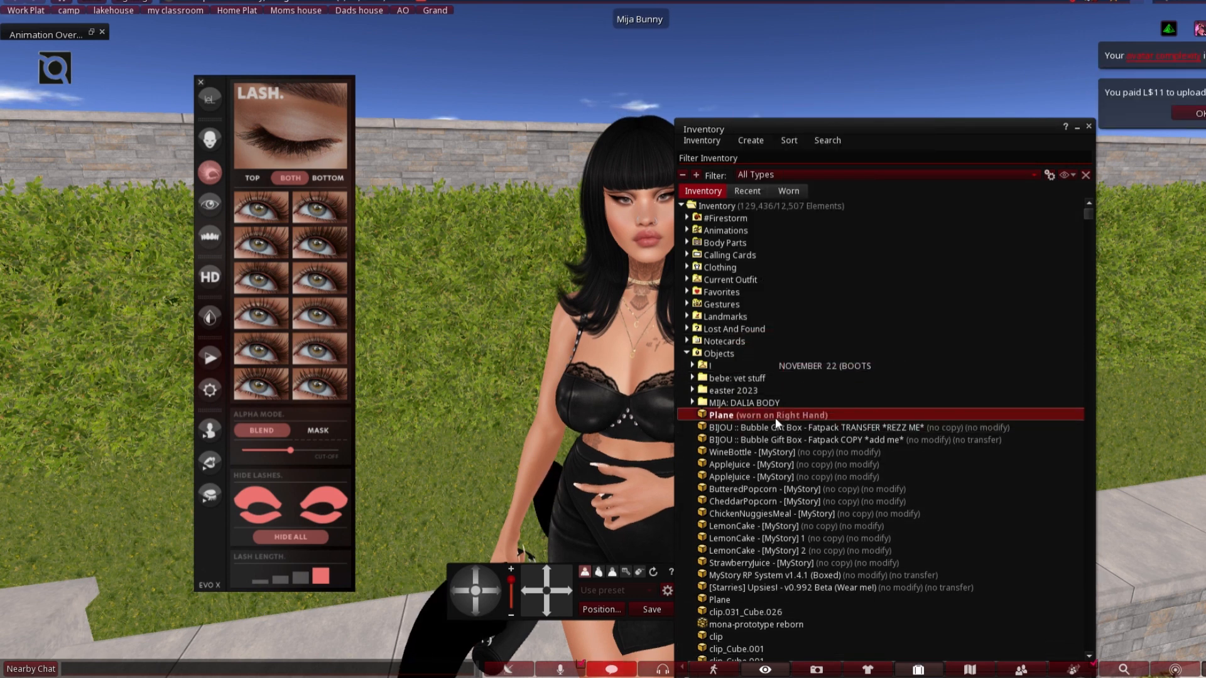
Attach the uploaded Plane object from the inventory to the avatar's Skull and open it for editing.
right_click(775, 414)
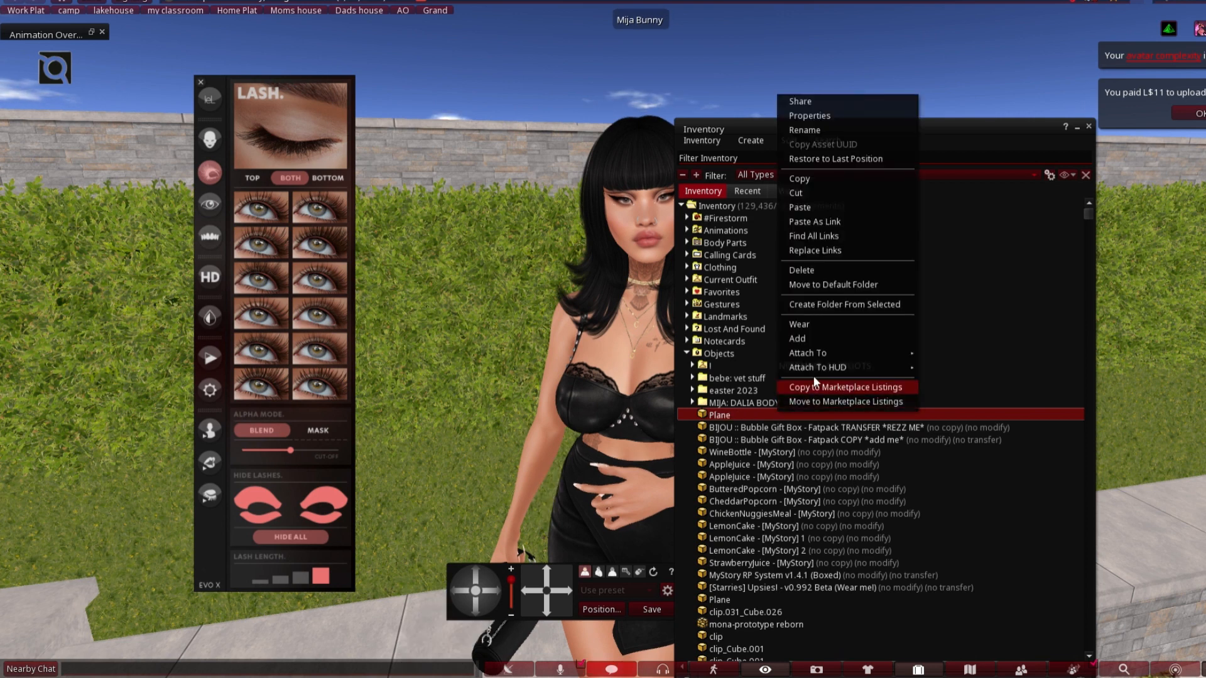
mouse_move(823, 355)
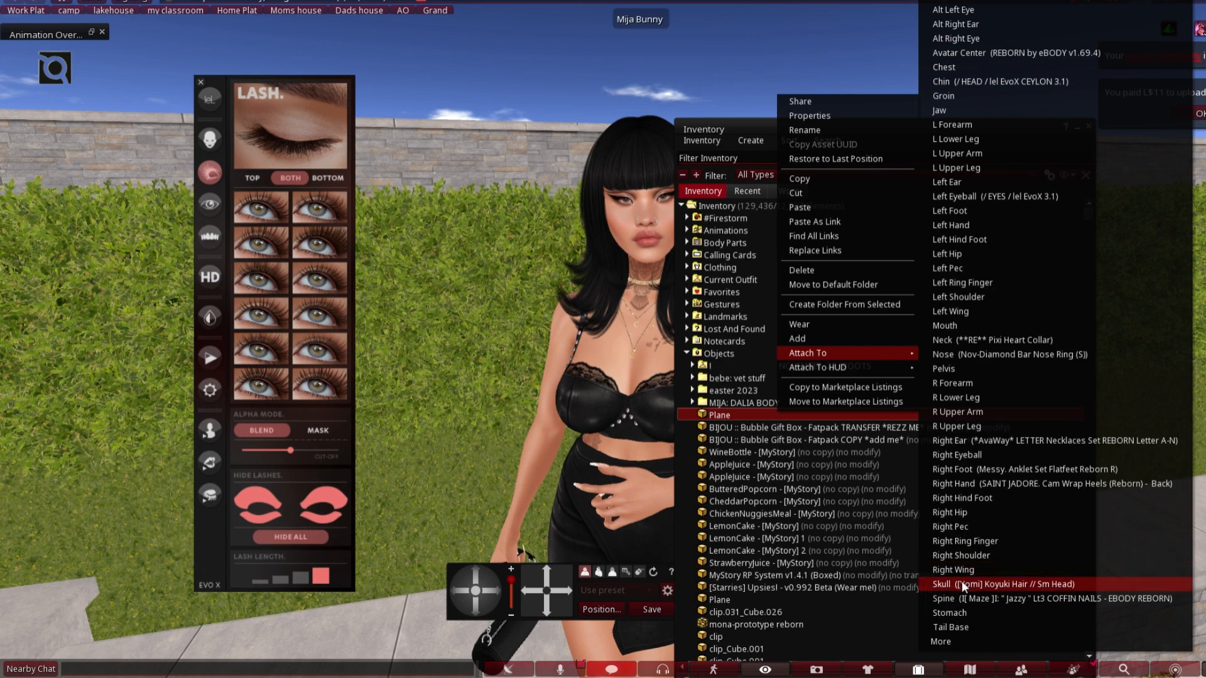
click(965, 583)
right_click(797, 413)
click(823, 338)
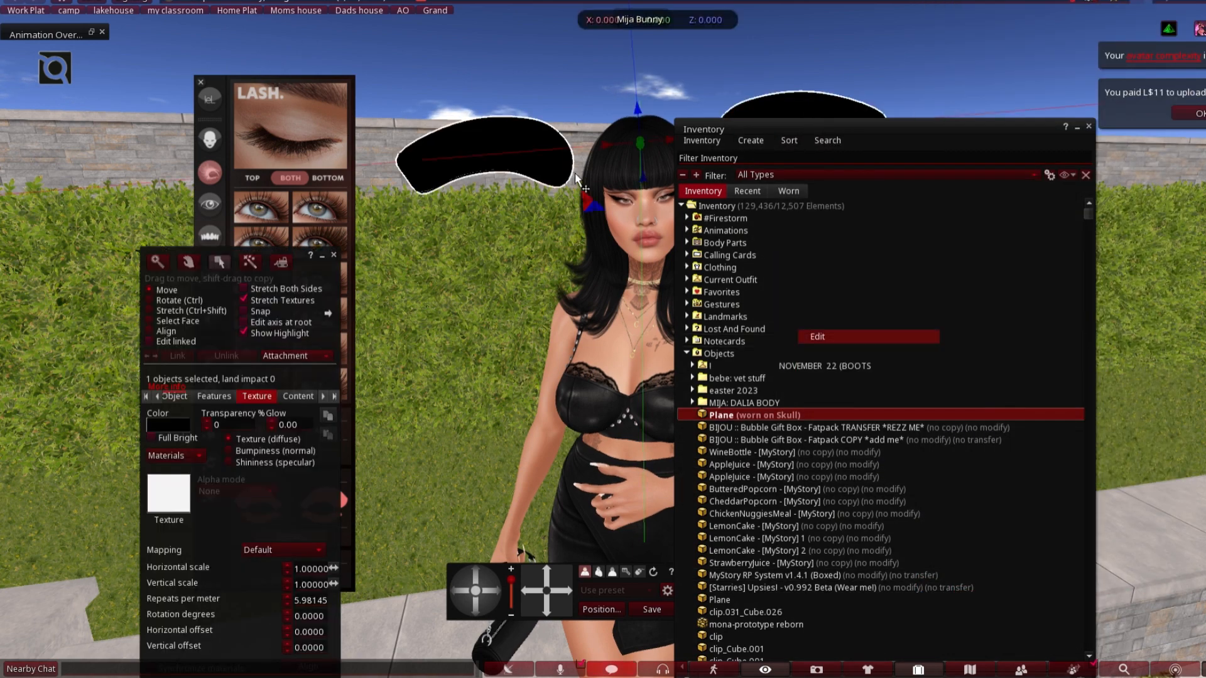
Scale the worn lash mesh down to about 0.13 m wide and move it over the avatar's eyes.
click(459, 155)
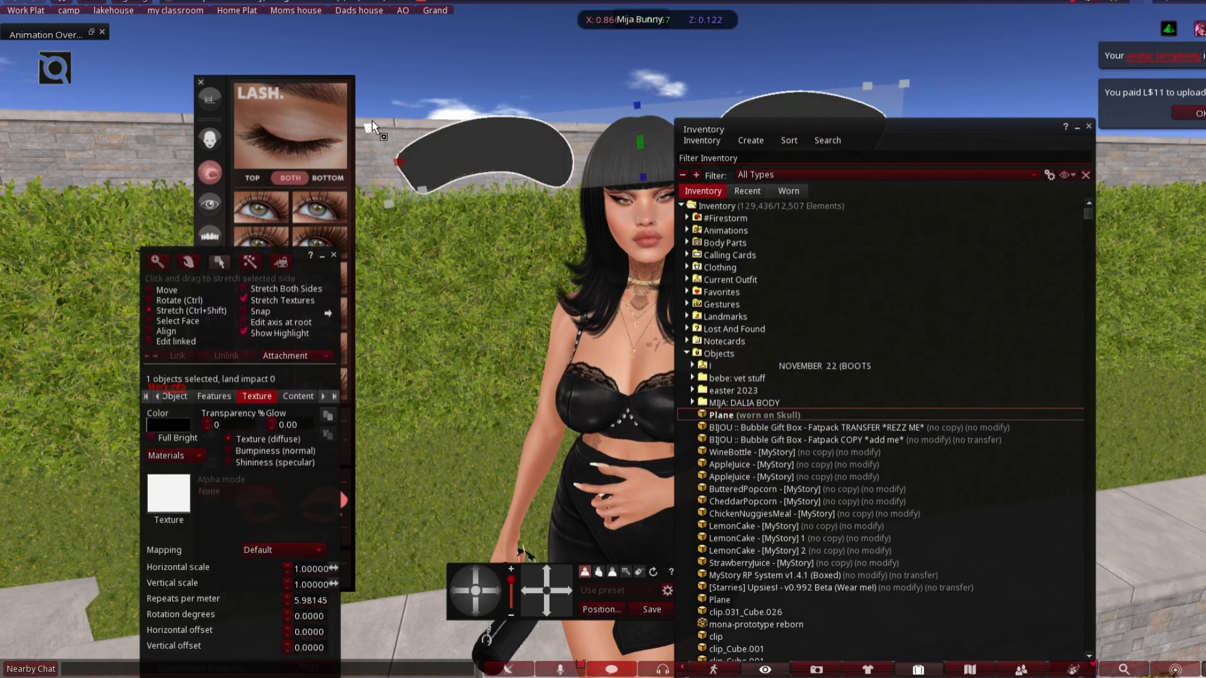
drag(372, 123, 662, 179)
drag(704, 132, 1055, 168)
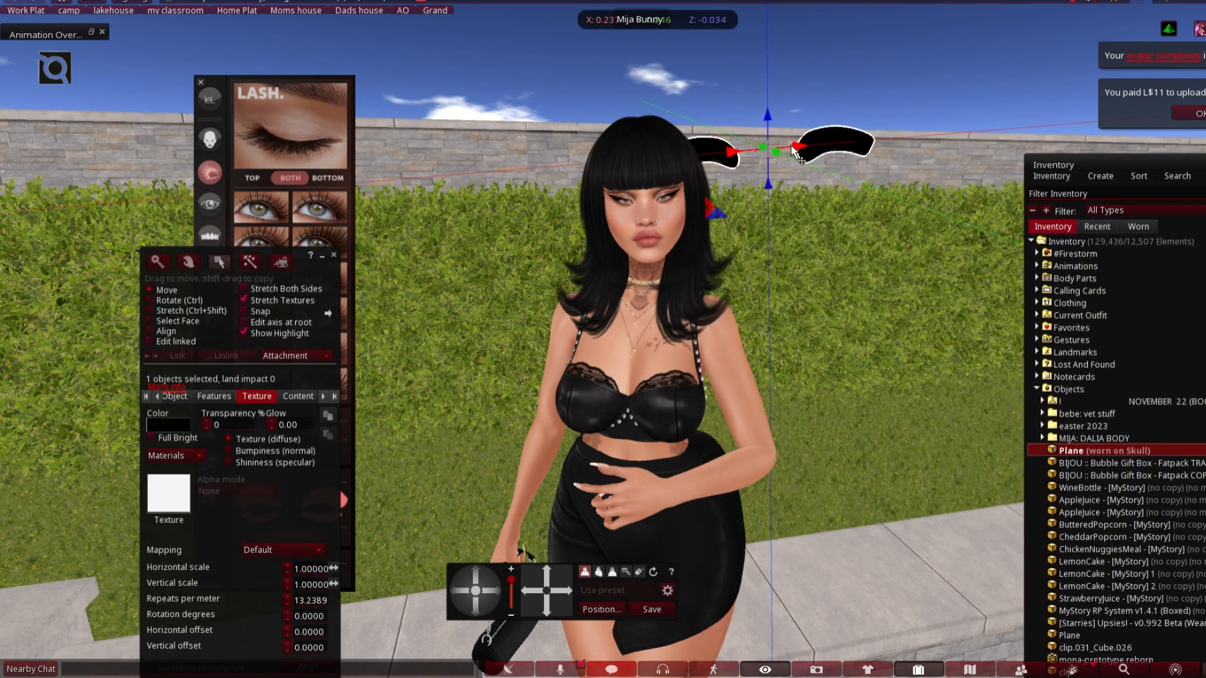
drag(796, 151, 650, 259)
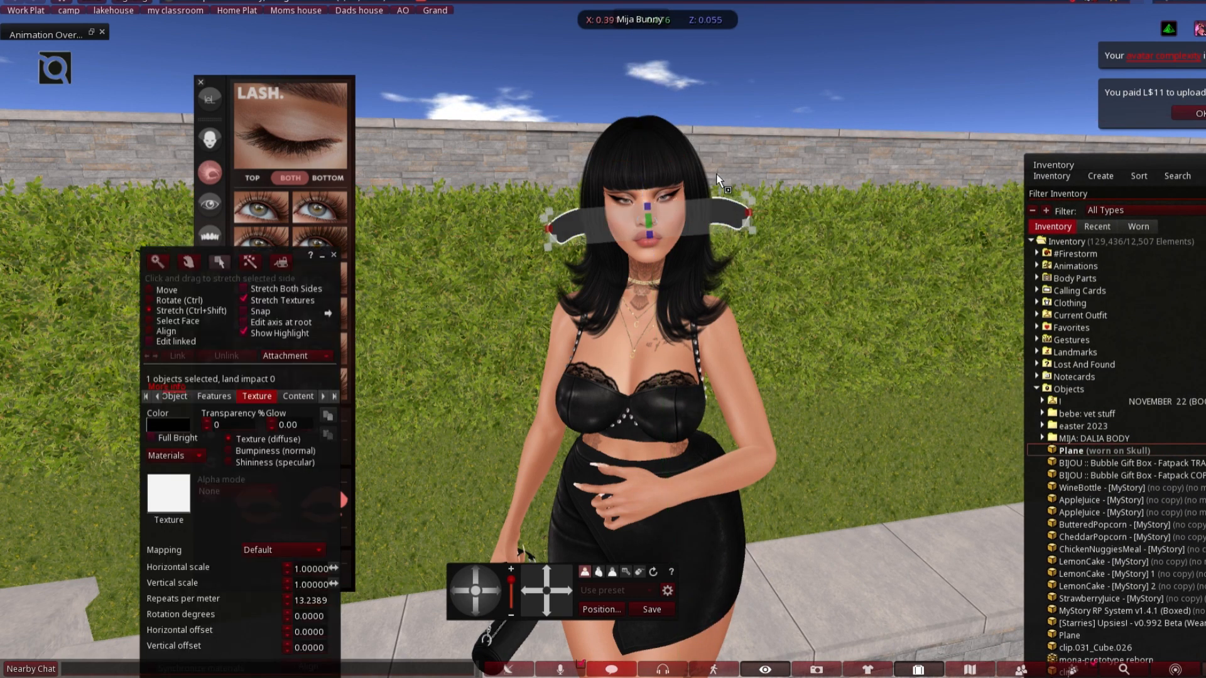
ctrl+shift+drag(751, 192, 742, 195)
mouse_move(670, 228)
mouse_down()
mouse_move(655, 248)
mouse_move(651, 217)
mouse_up()
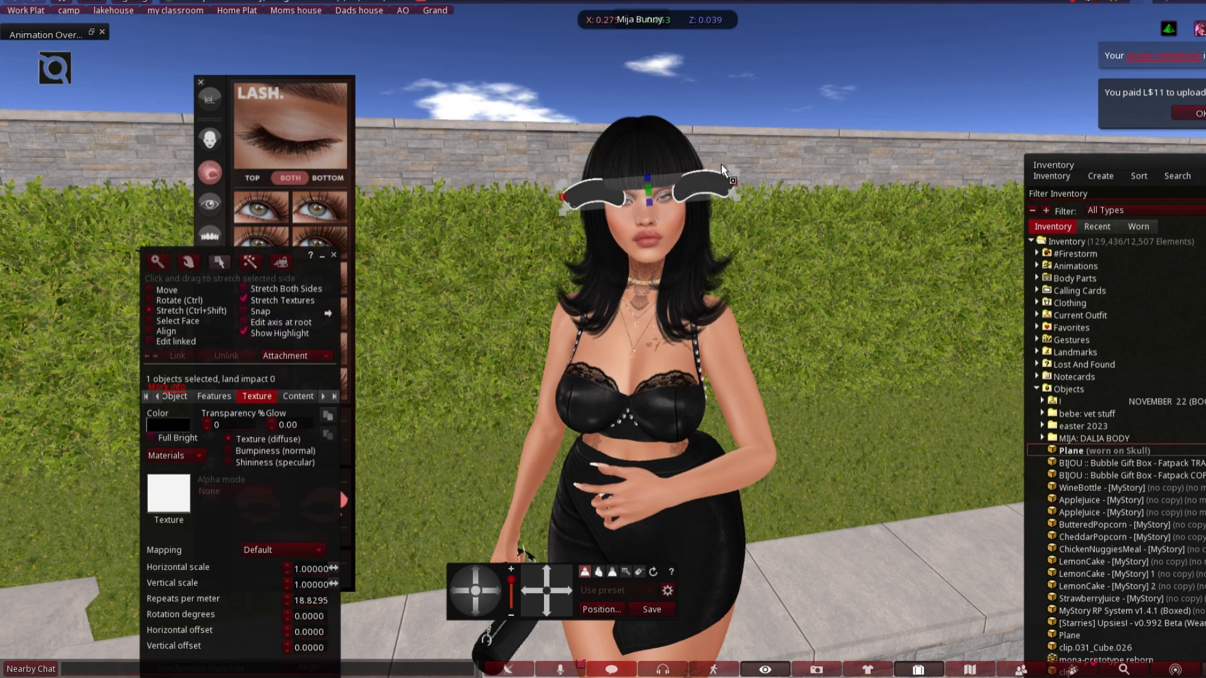
ctrl+shift+drag(732, 175, 671, 194)
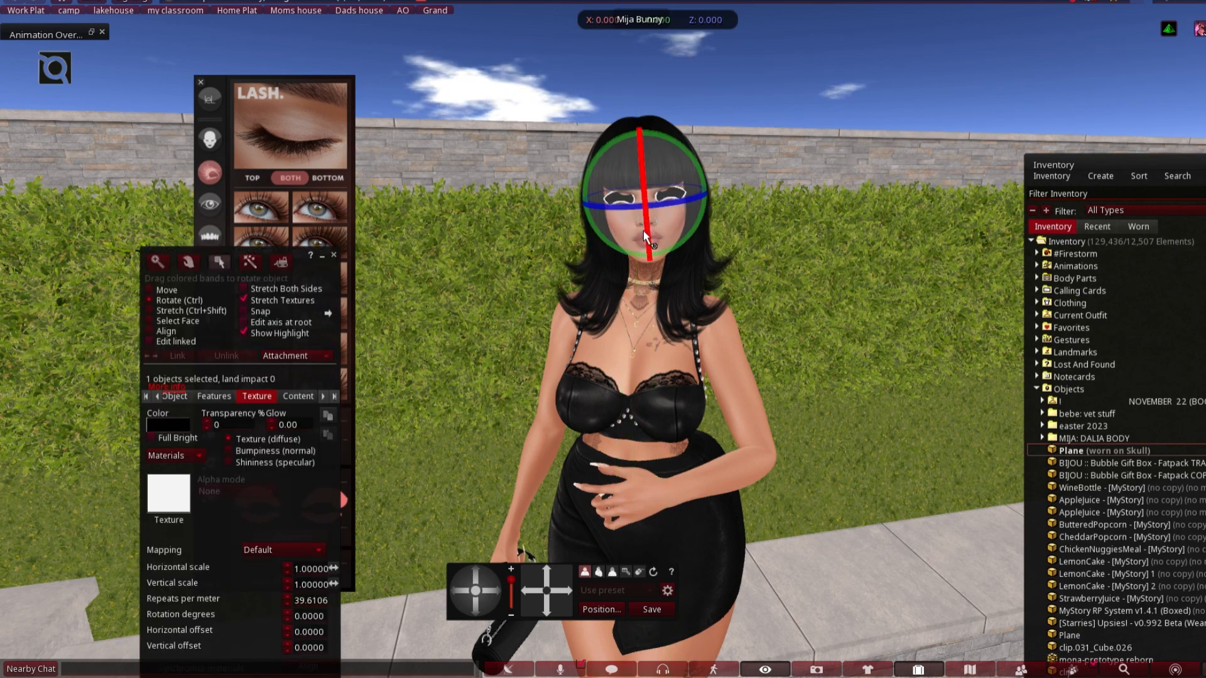
Adjust the lash mesh's rotation to follow the face and fine-tune its size to about 0.129 m wide.
ctrl+drag(645, 233, 672, 342)
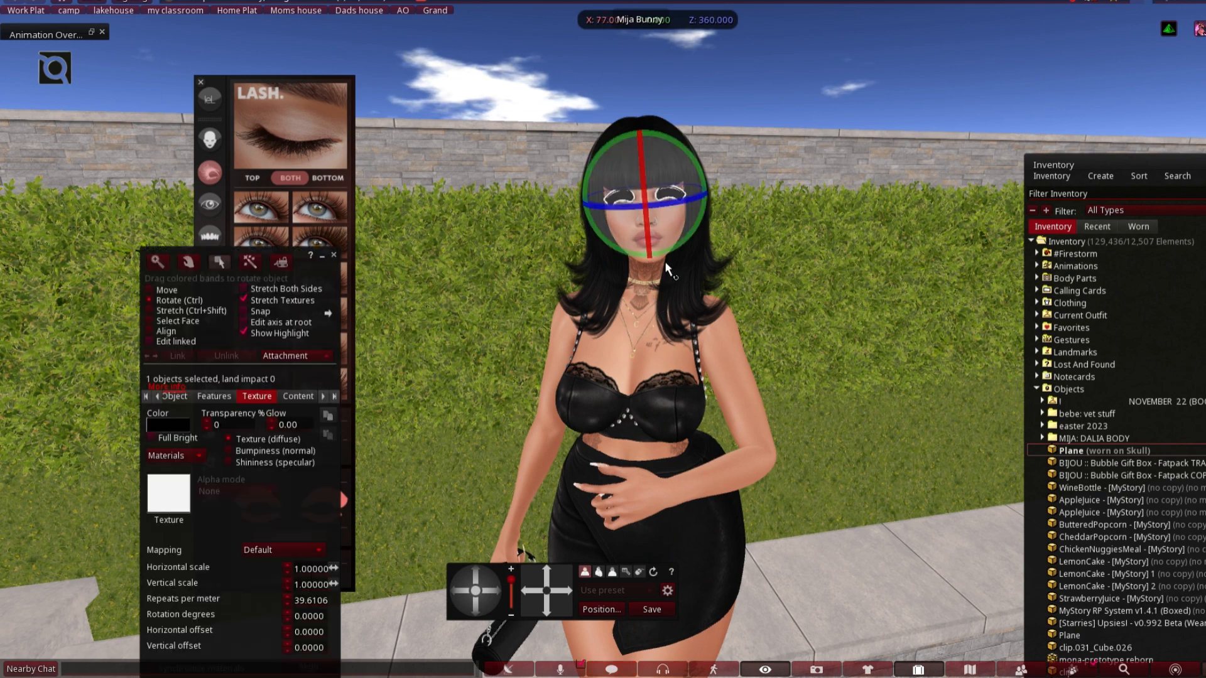
ctrl+drag(648, 207, 614, 303)
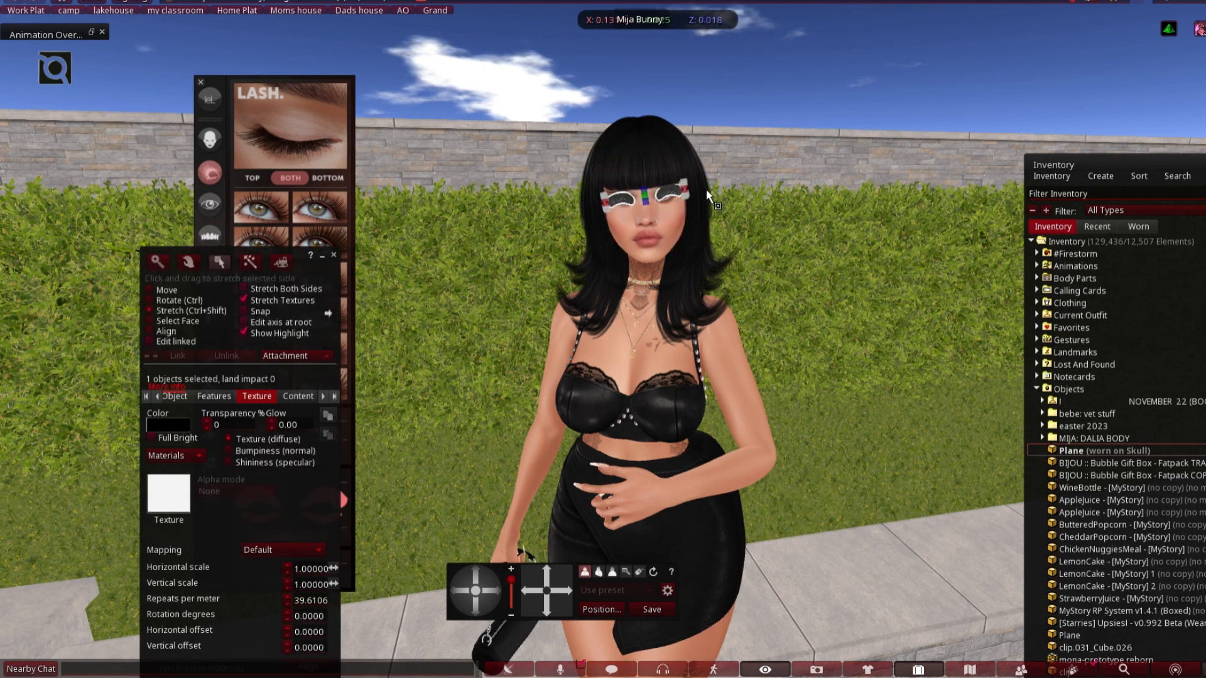
ctrl+shift+drag(685, 181, 694, 132)
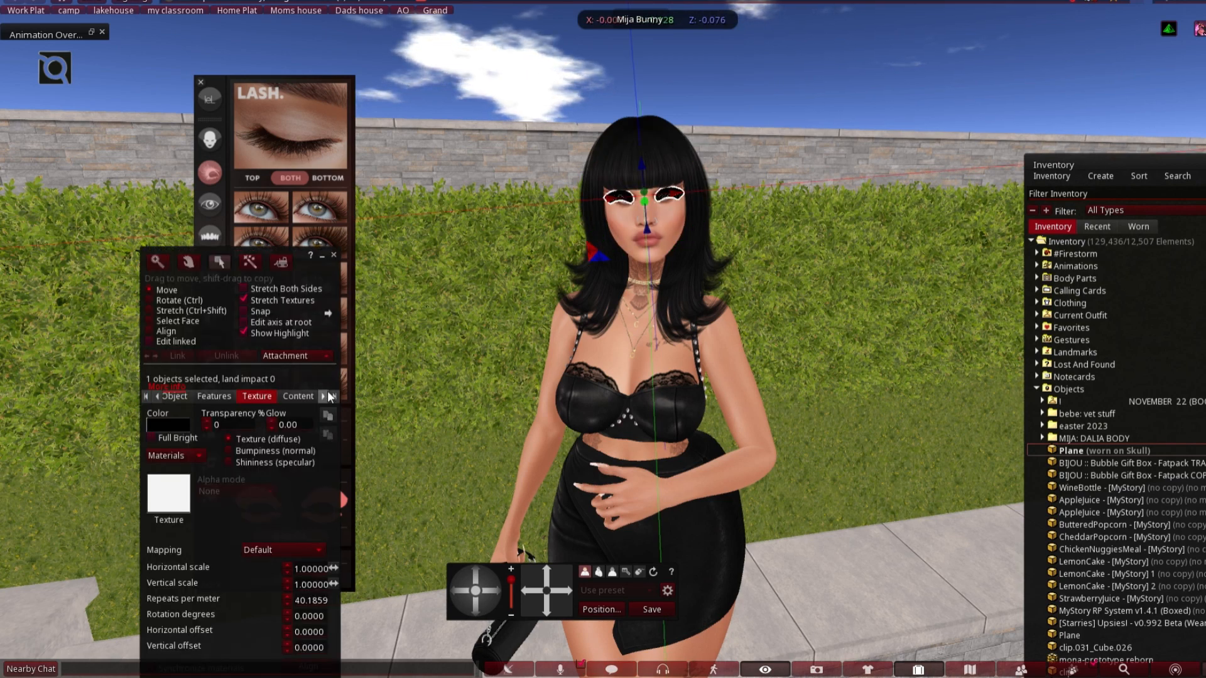
Apply the Untitled lash texture from the inventory's Textures folder to the mesh and finish editing.
drag(319, 388, 966, 298)
click(809, 417)
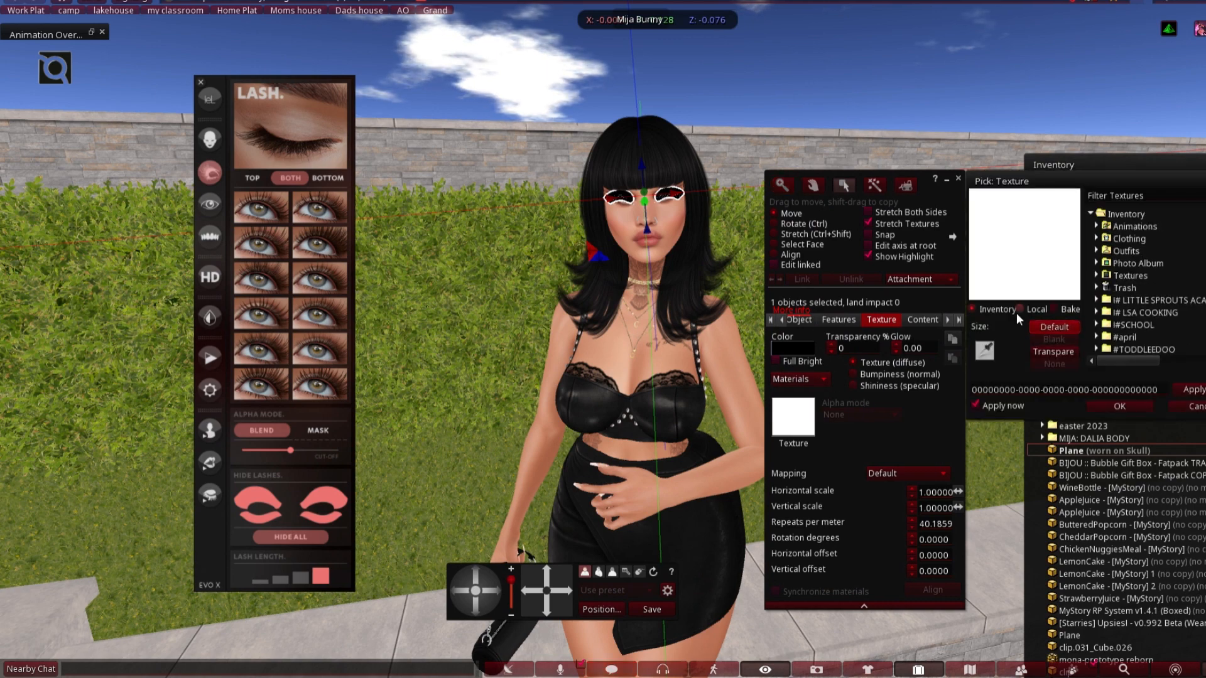
click(985, 311)
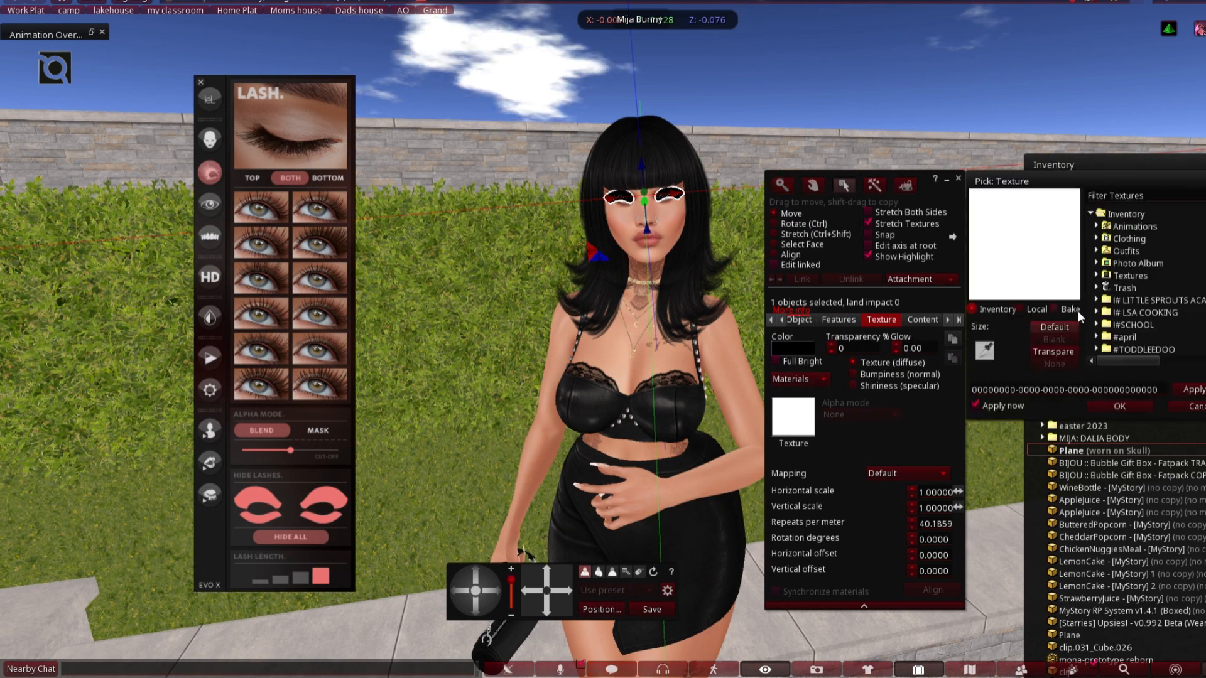
click(1096, 275)
scroll(1148, 307, down, 5)
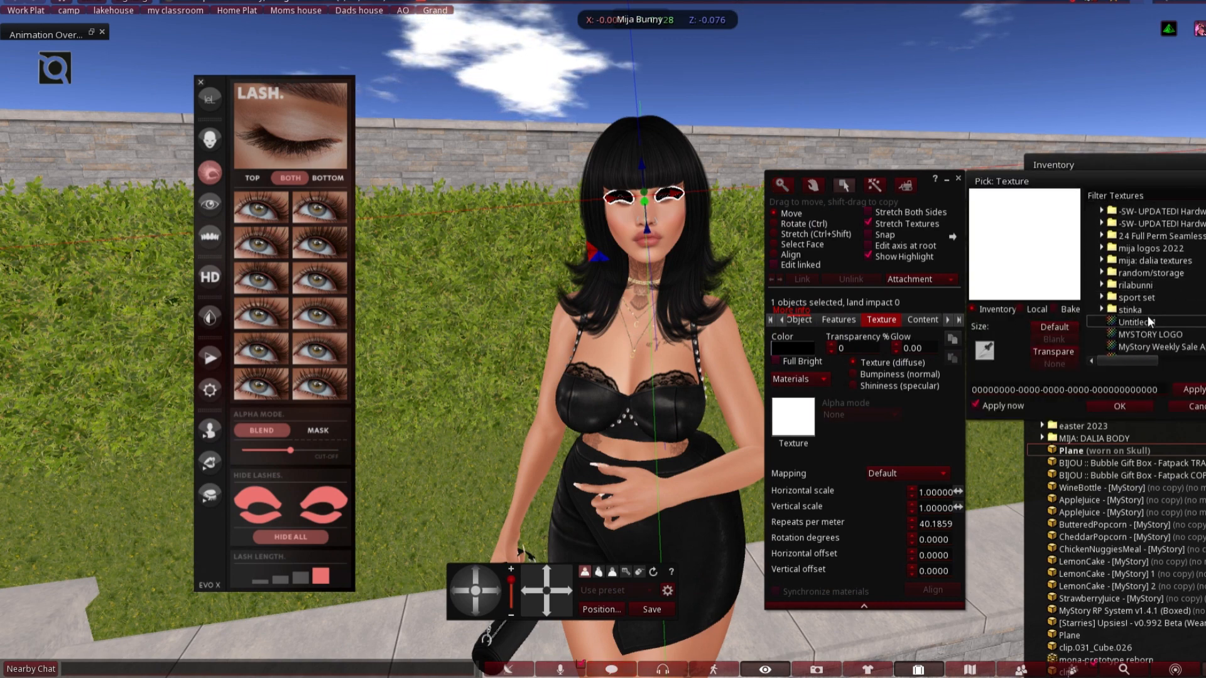
click(1148, 317)
click(1120, 407)
click(958, 179)
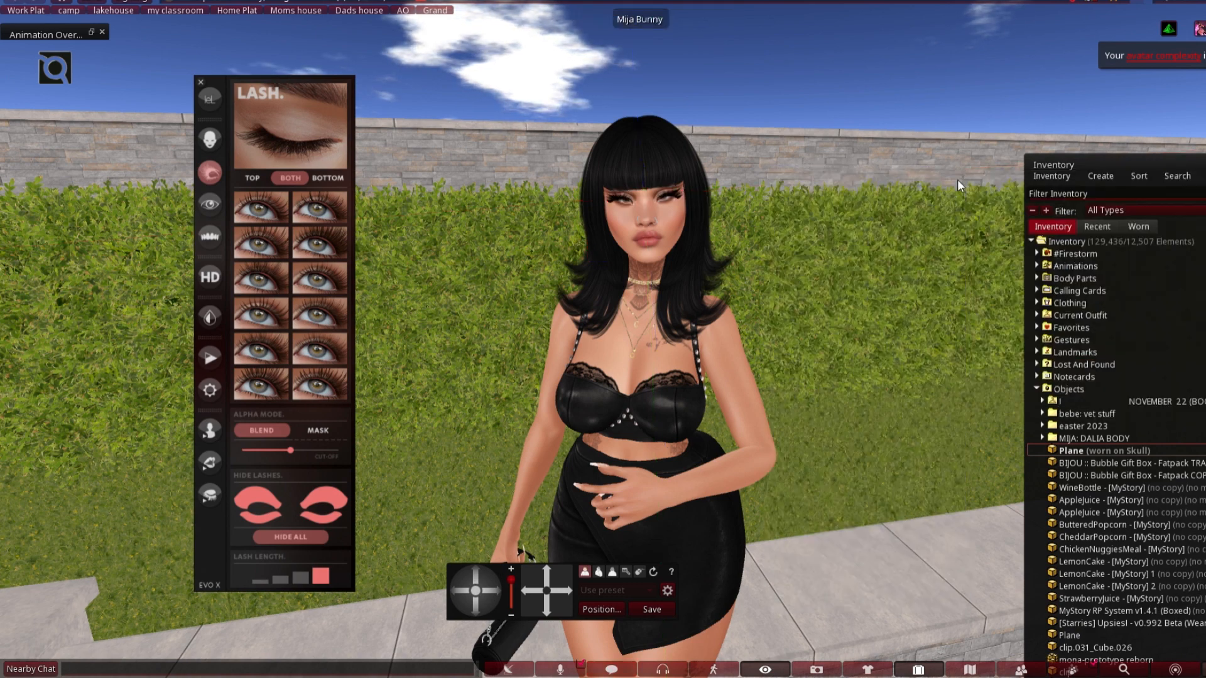
Bring the camera close to the avatar's face and reopen the skull-attached Plane for editing.
click(625, 571)
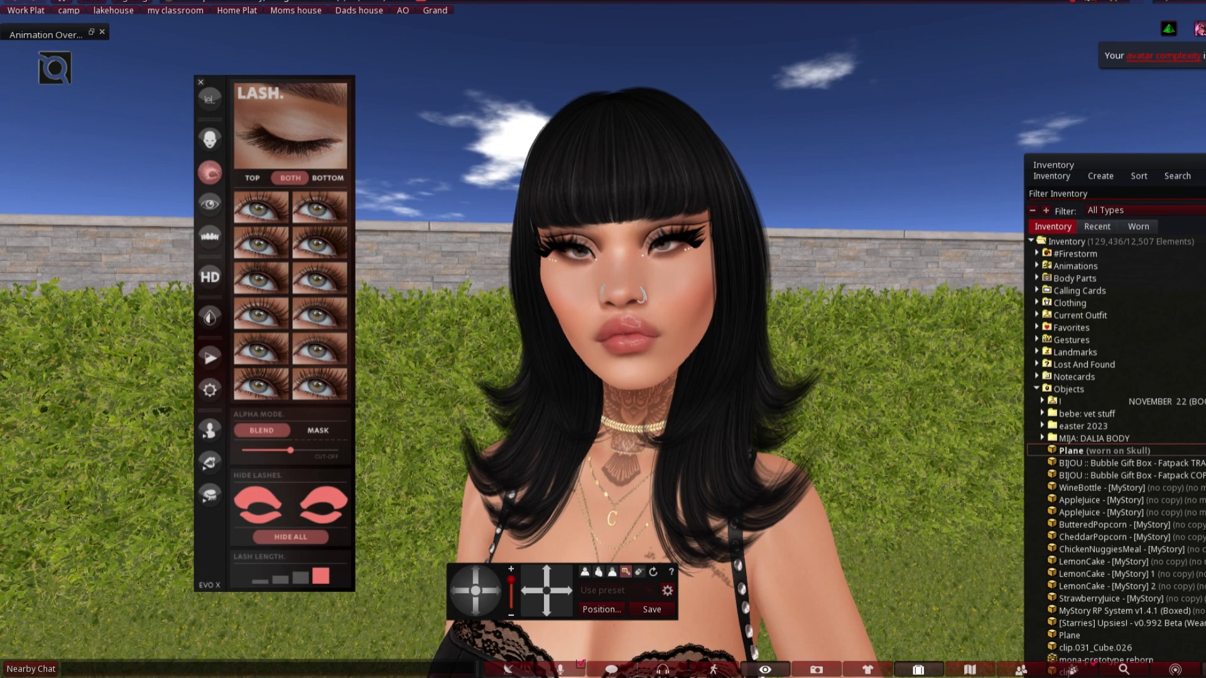
alt+drag(670, 251, 679, 283)
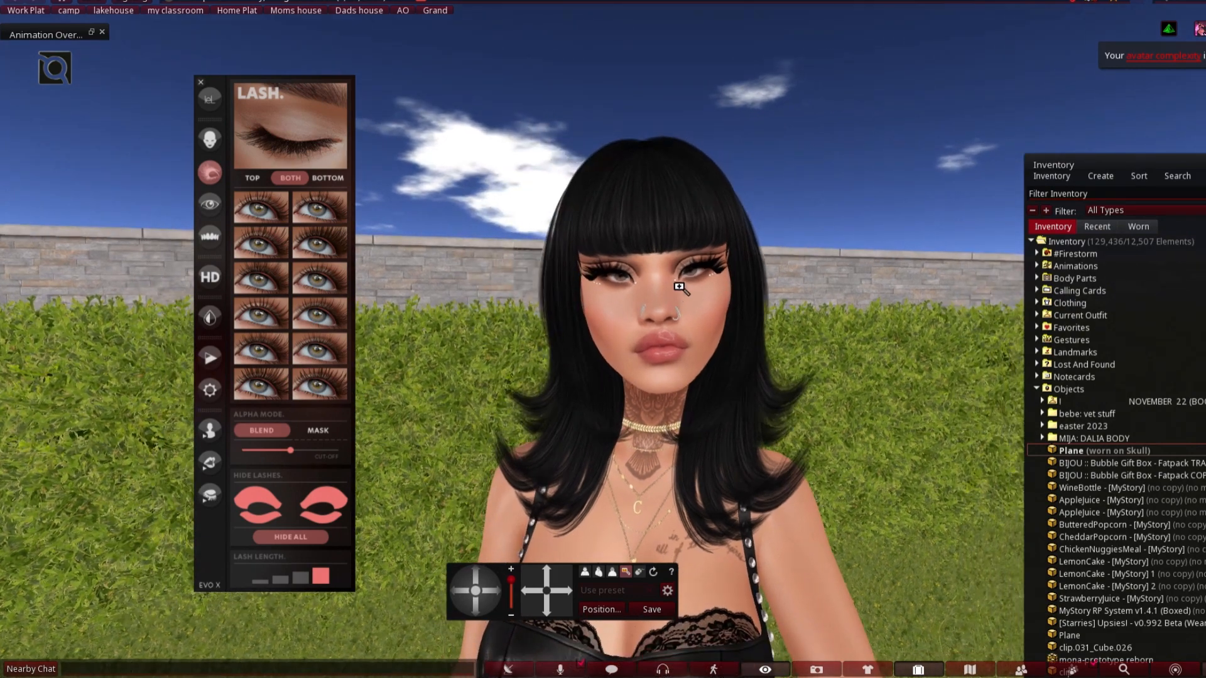
right_click(698, 269)
click(711, 293)
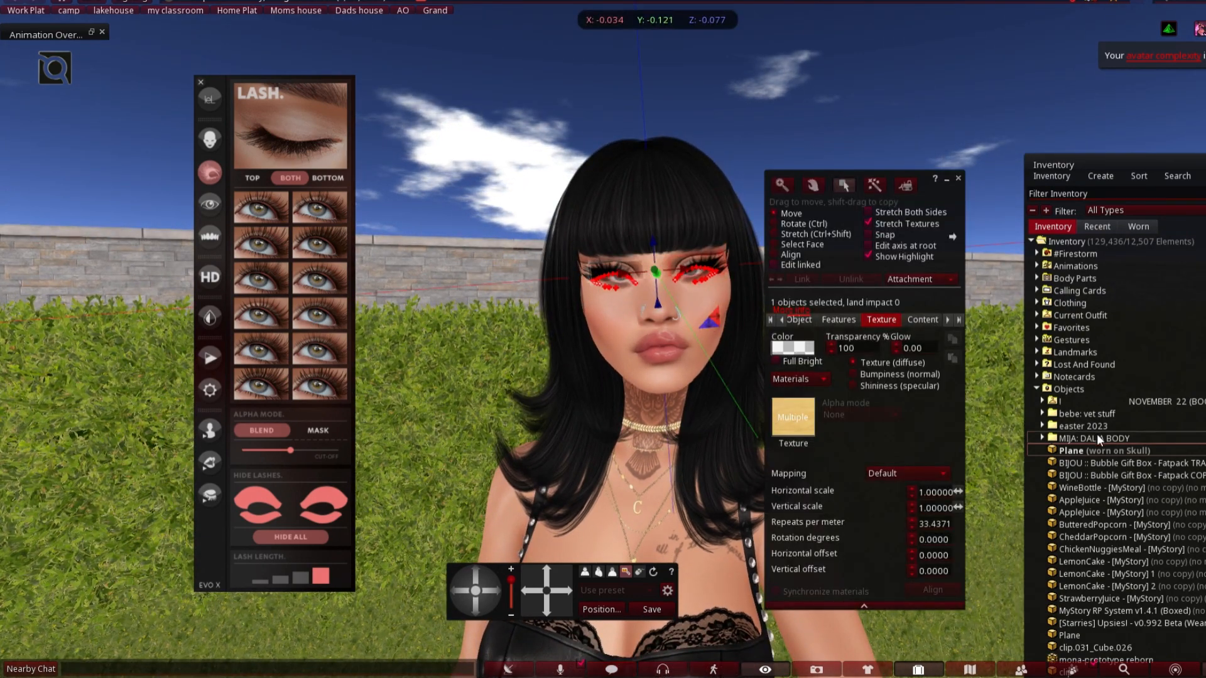
right_click(1100, 451)
click(1118, 372)
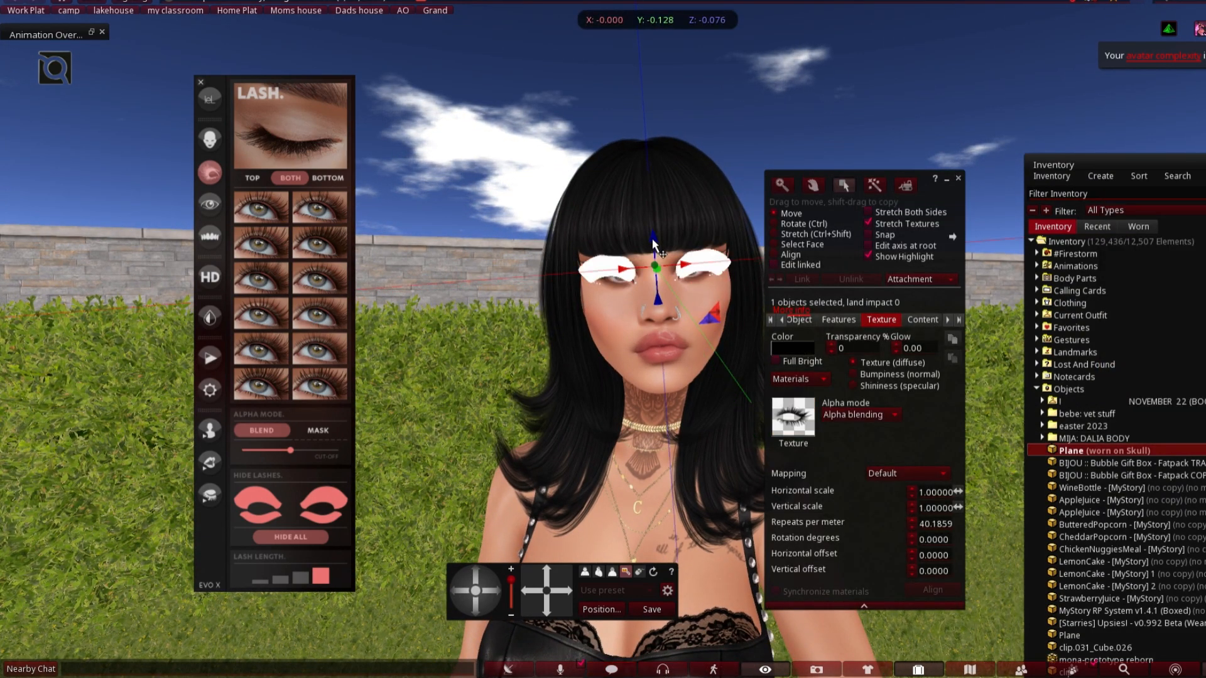
Raise the lashes slightly, scale them down to fit the eyelids, finish editing and check the fit from other angles.
drag(652, 239, 662, 233)
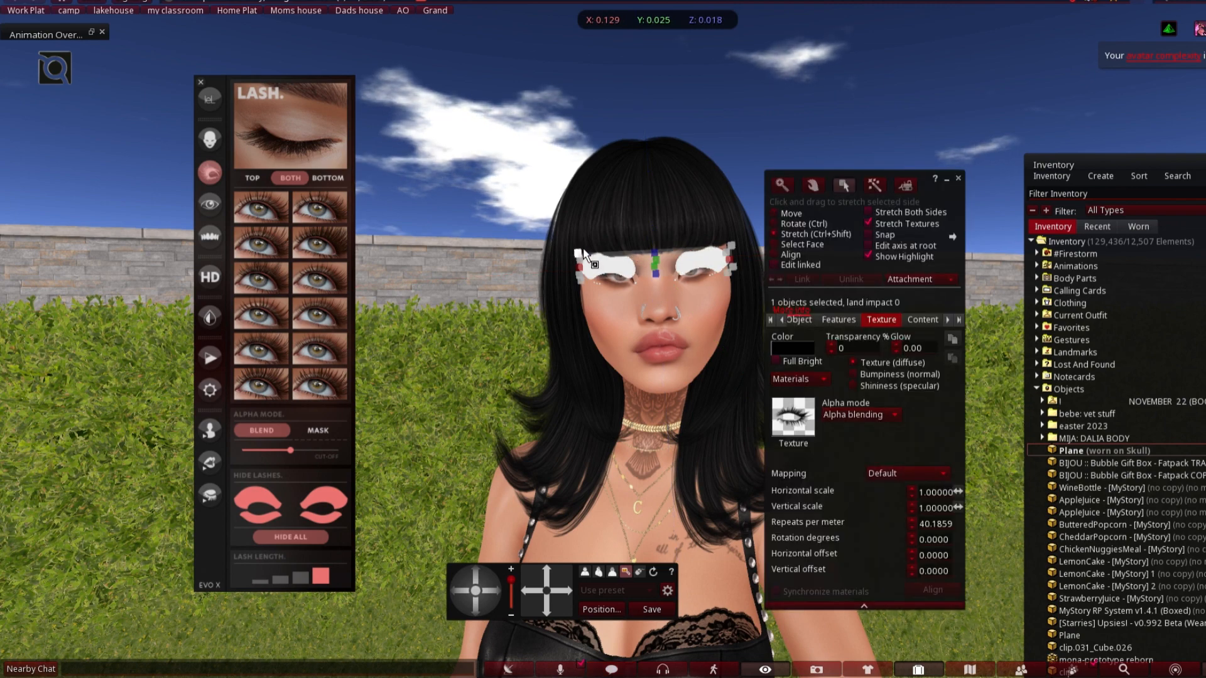
ctrl+shift+drag(584, 254, 602, 259)
mouse_move(696, 265)
mouse_down()
mouse_move(657, 231)
mouse_move(688, 264)
mouse_up()
click(958, 180)
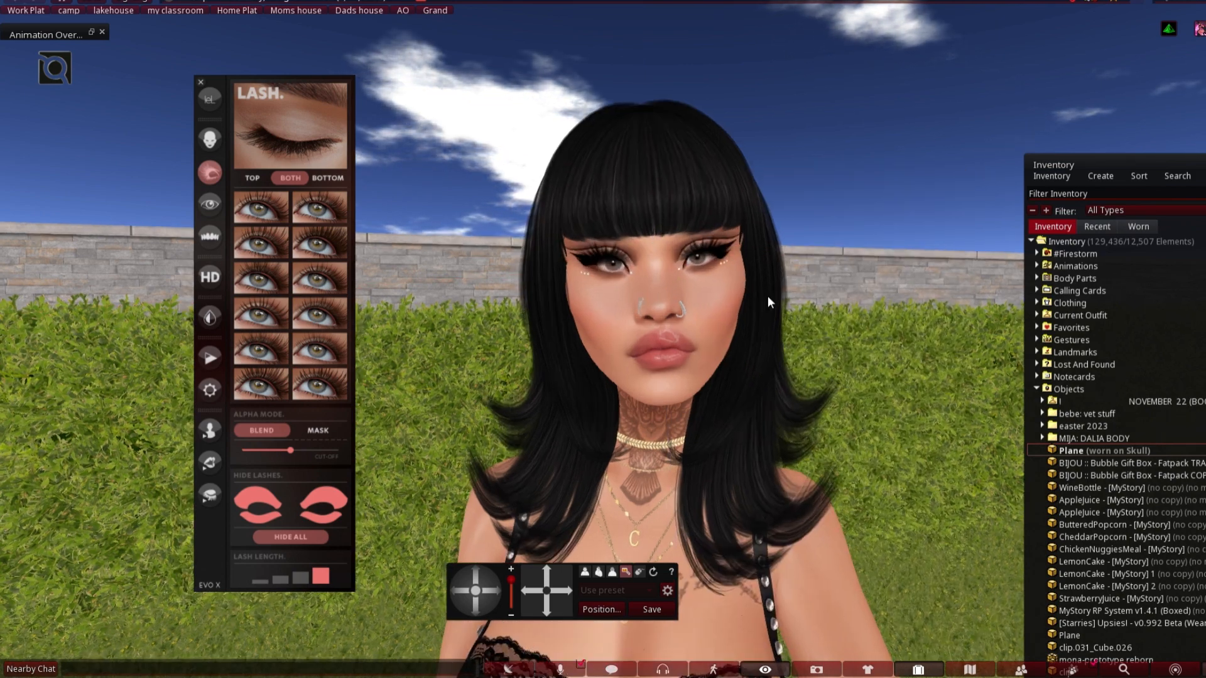
mouse_move(473, 578)
mouse_down()
mouse_move(491, 594)
mouse_move(475, 601)
mouse_move(484, 599)
mouse_move(458, 587)
mouse_up()
click(463, 596)
click(483, 590)
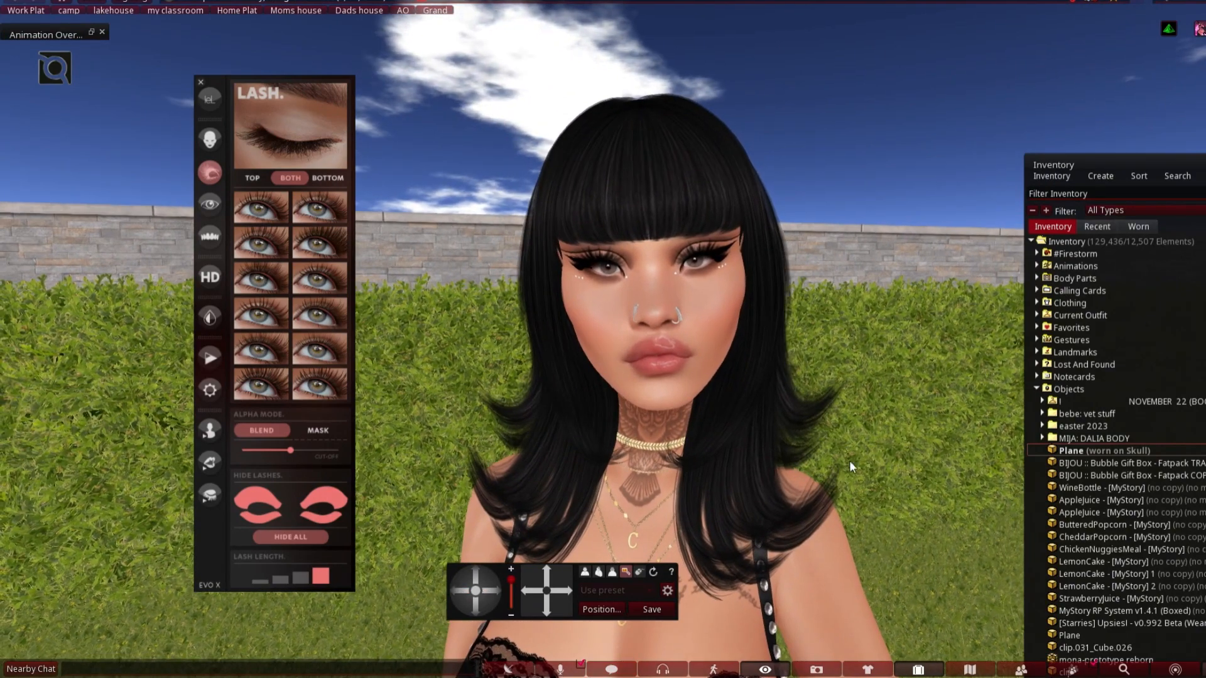
Orbit the camera around the avatar's head to examine the lash fit from the front and both sides.
scroll(849, 462, down, 2)
scroll(849, 462, up, 2)
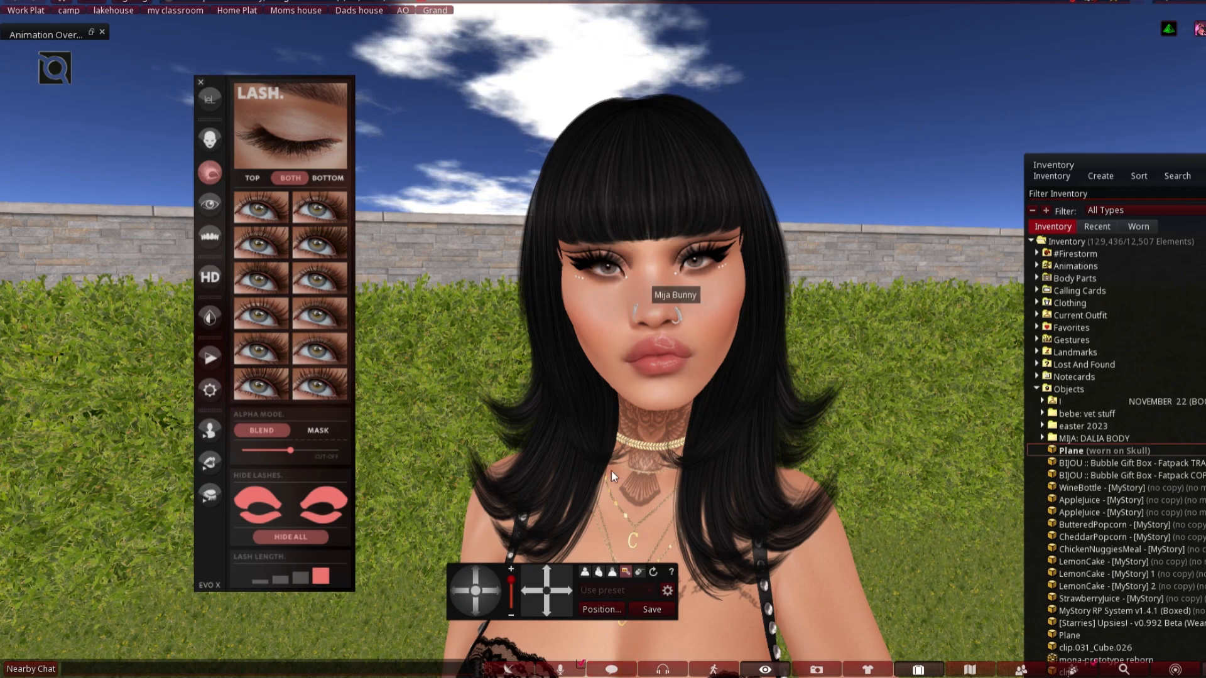
click(463, 591)
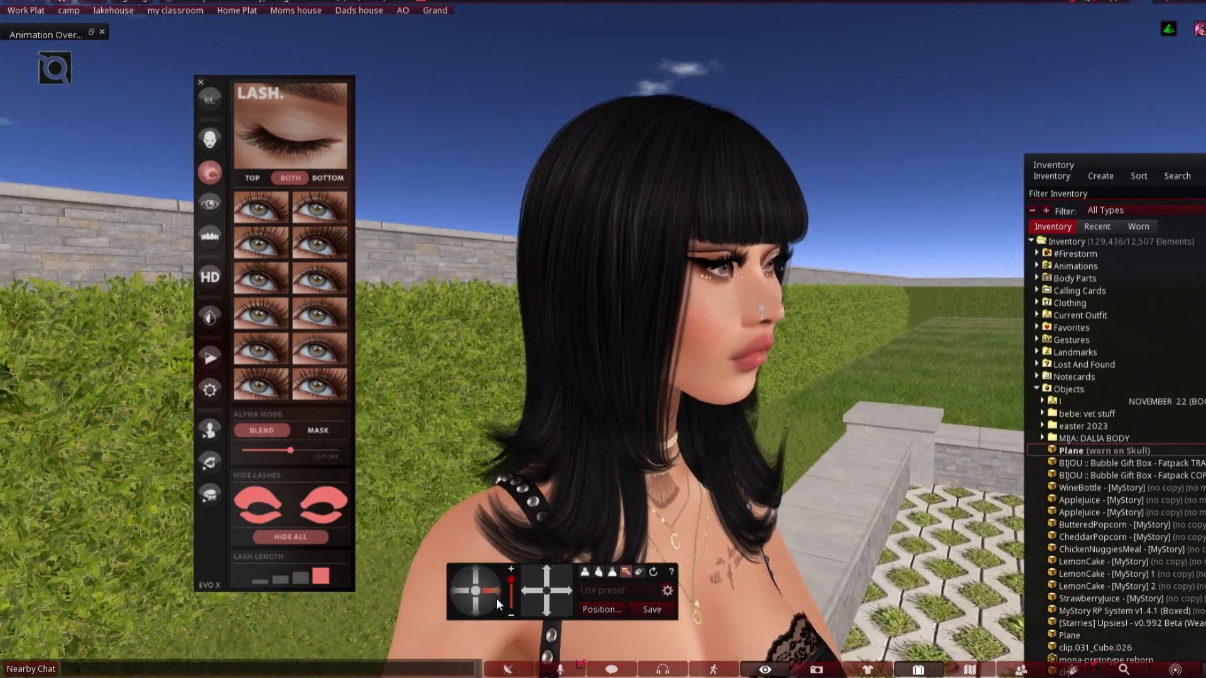
click(497, 598)
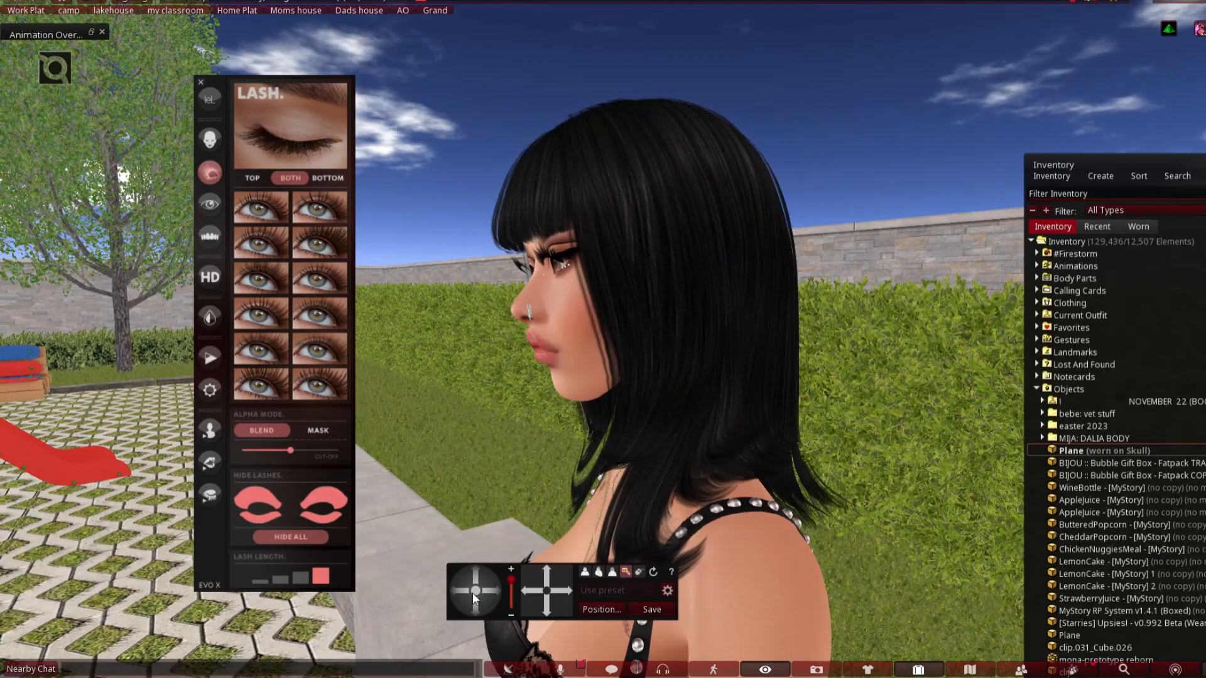
click(473, 593)
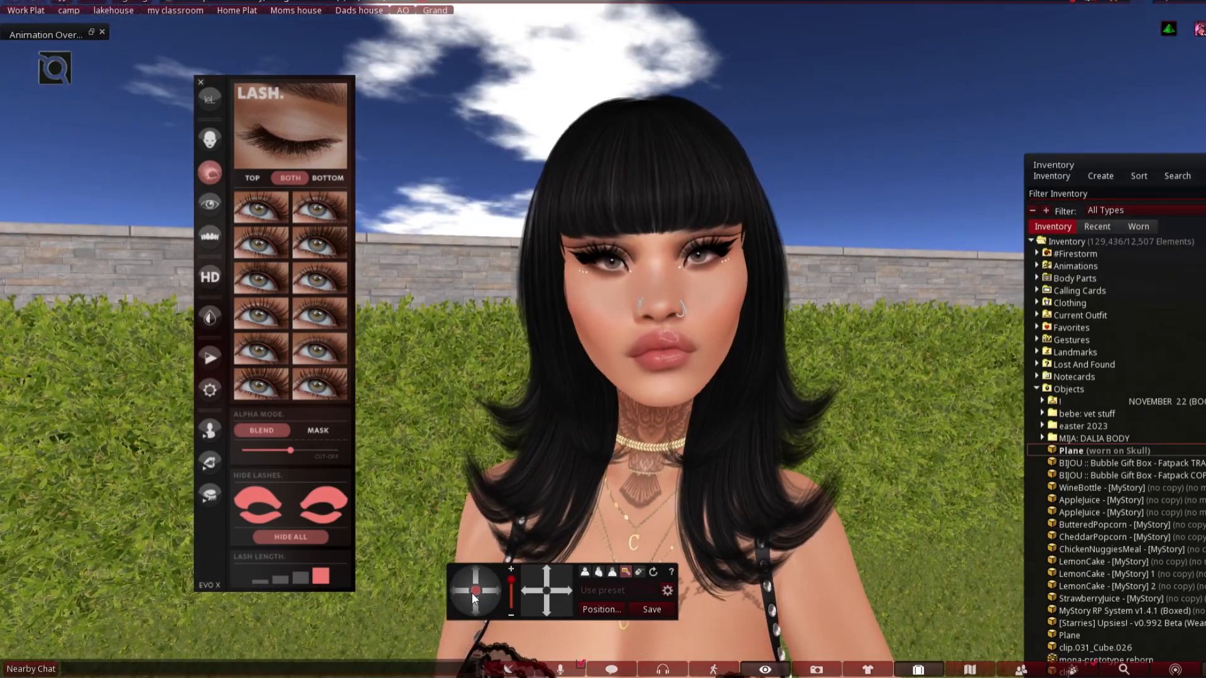
click(462, 589)
click(492, 592)
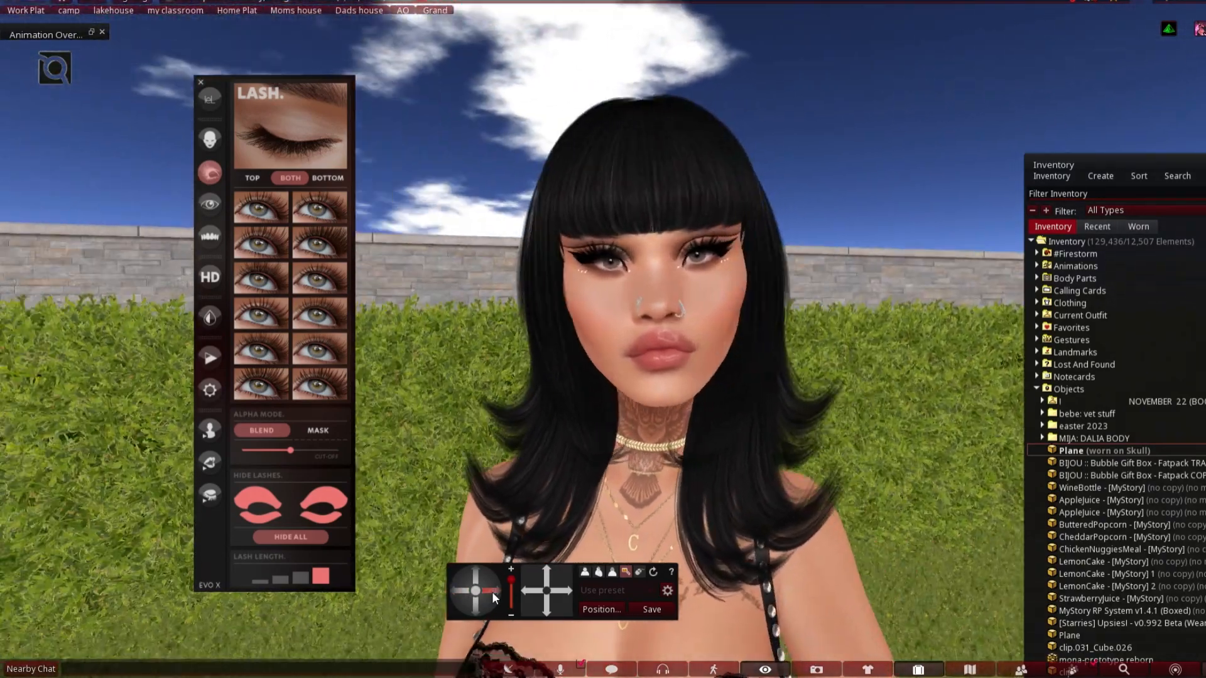
click(477, 579)
drag(477, 580, 446, 593)
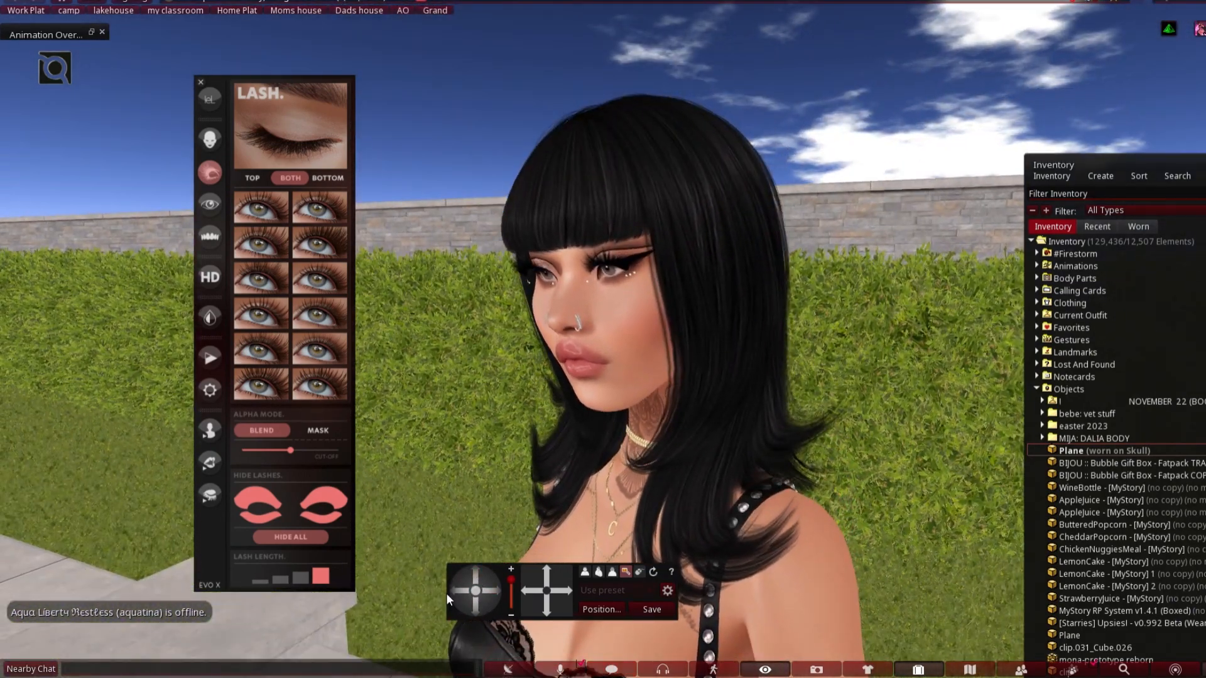
click(461, 593)
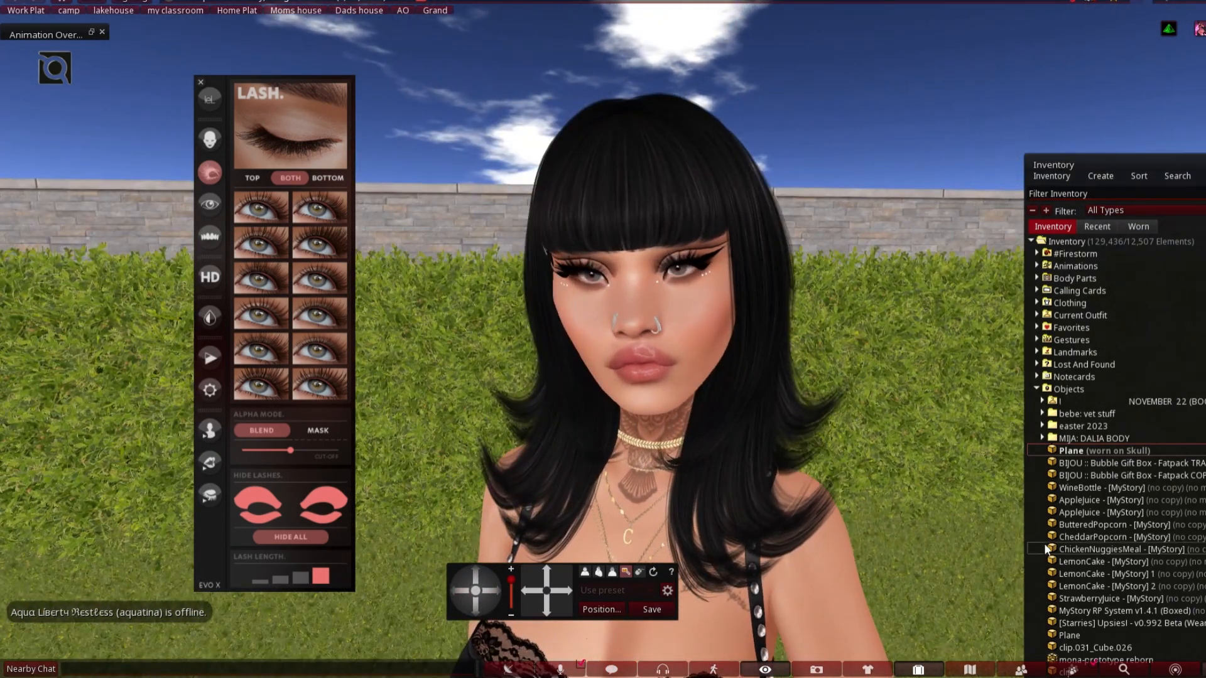
drag(464, 591, 492, 600)
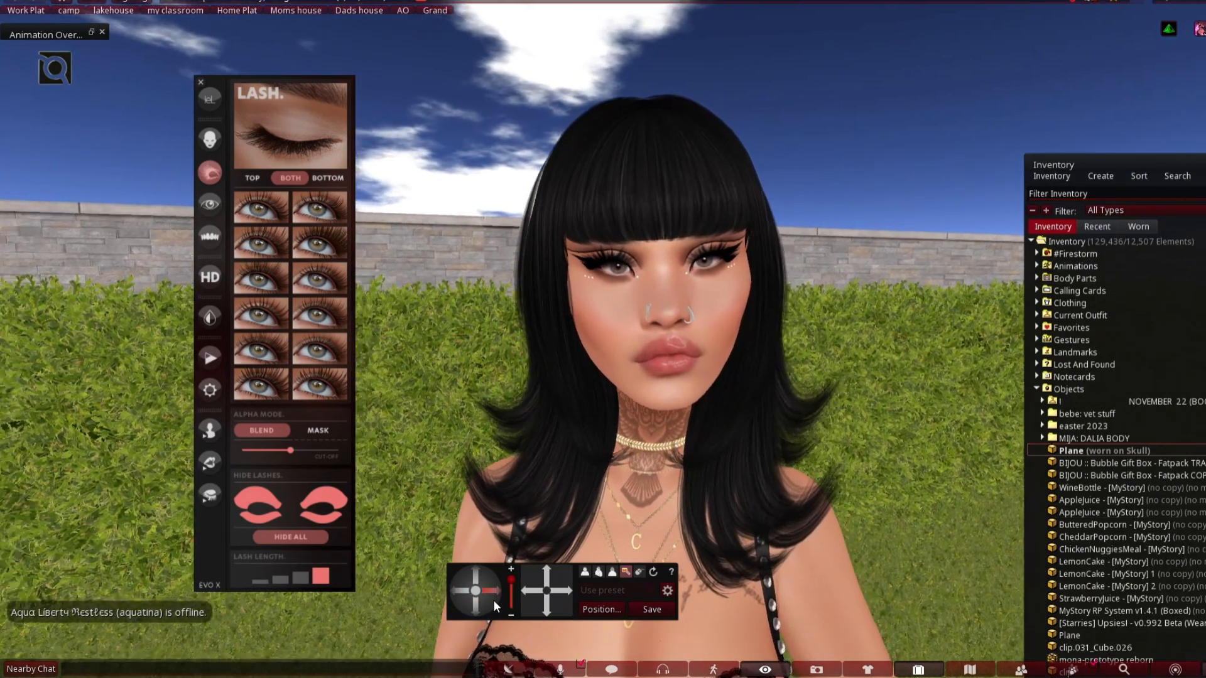
Open the skull-worn Plane for editing, rotate it slightly to level the lashes across both eyes, and finish editing.
right_click(729, 253)
click(745, 281)
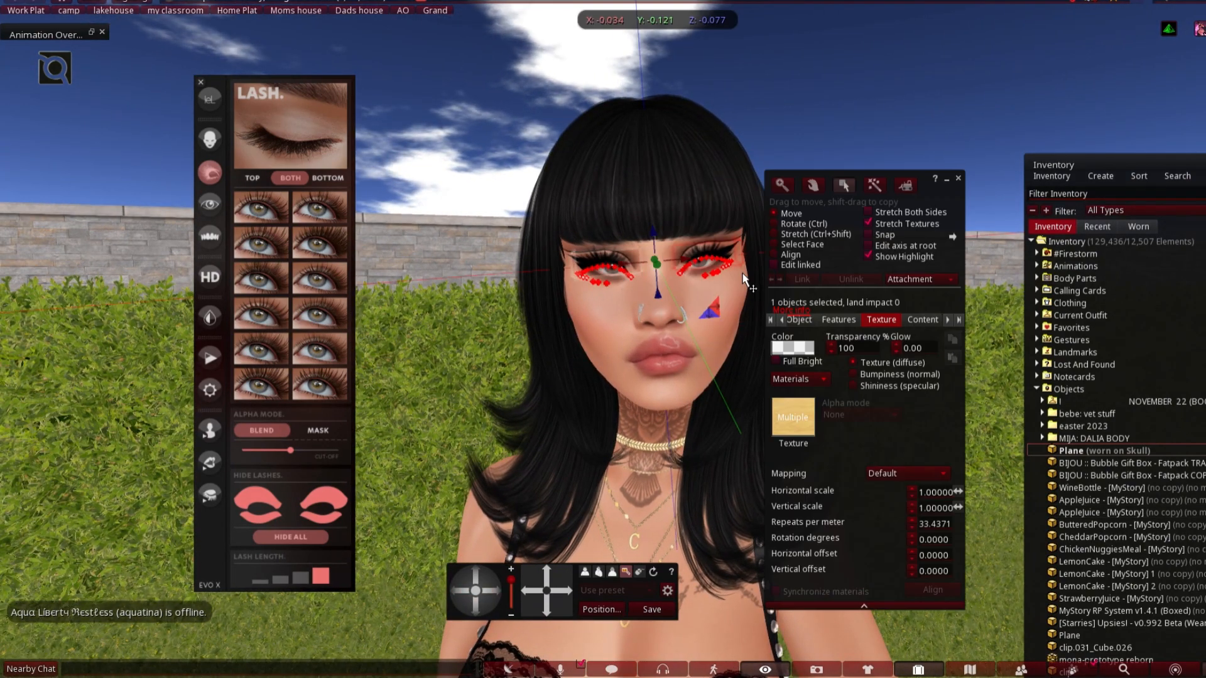
right_click(1106, 444)
click(1140, 371)
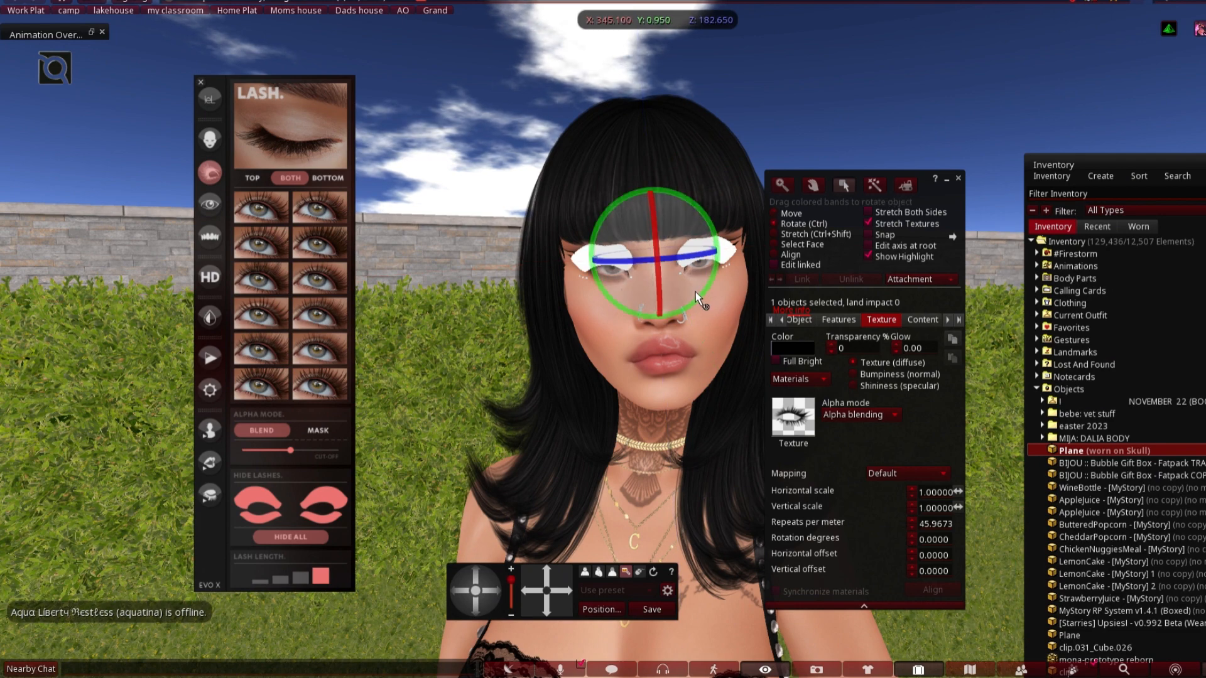
key(Escape)
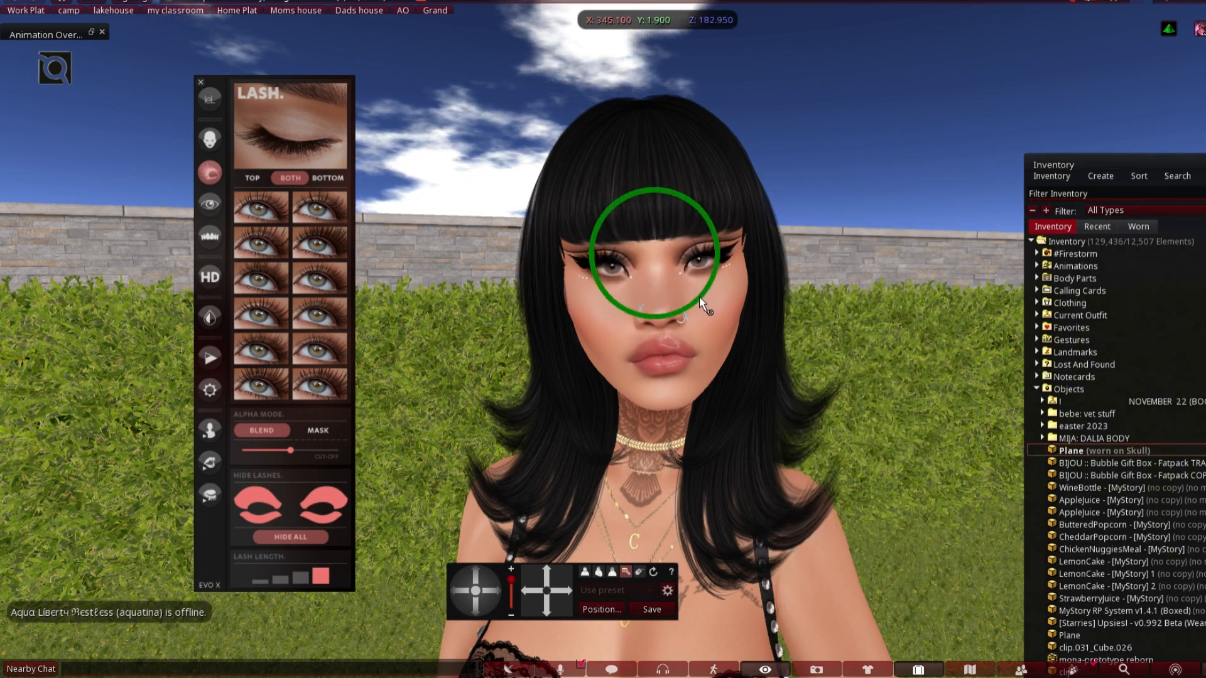
drag(705, 302, 692, 256)
click(801, 264)
click(955, 182)
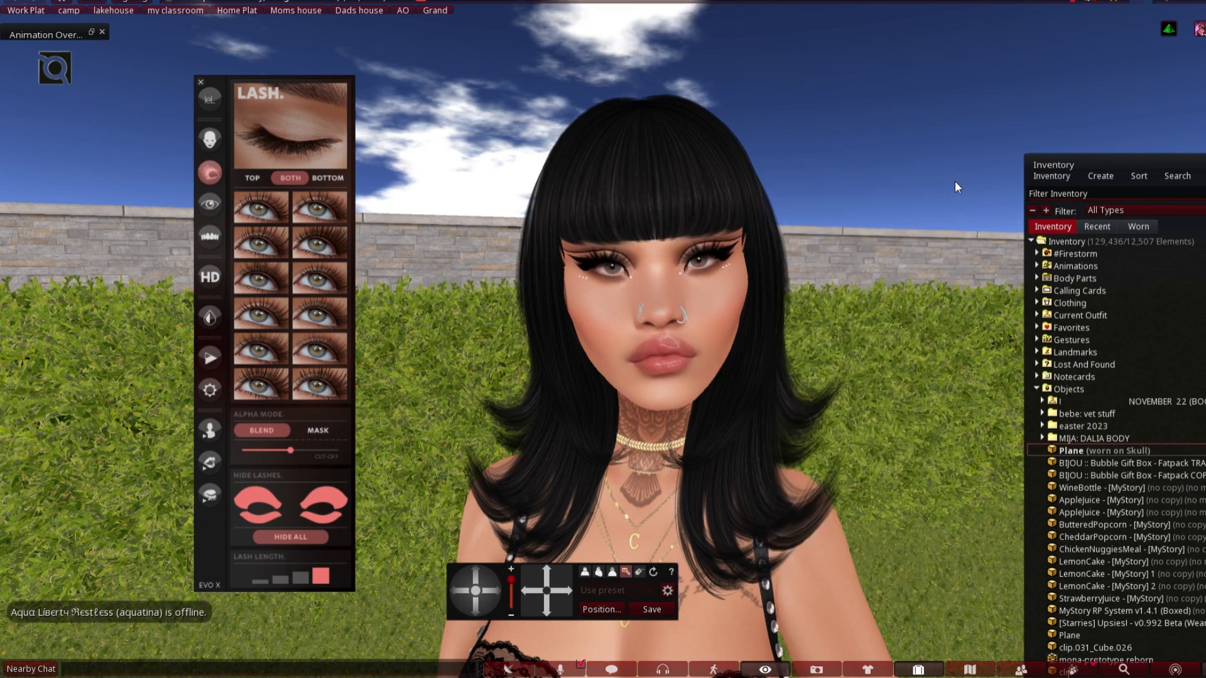
Reopen the skull-worn Plane for editing, nudge the lashes vertically along the eyelids, and finish editing.
right_click(729, 261)
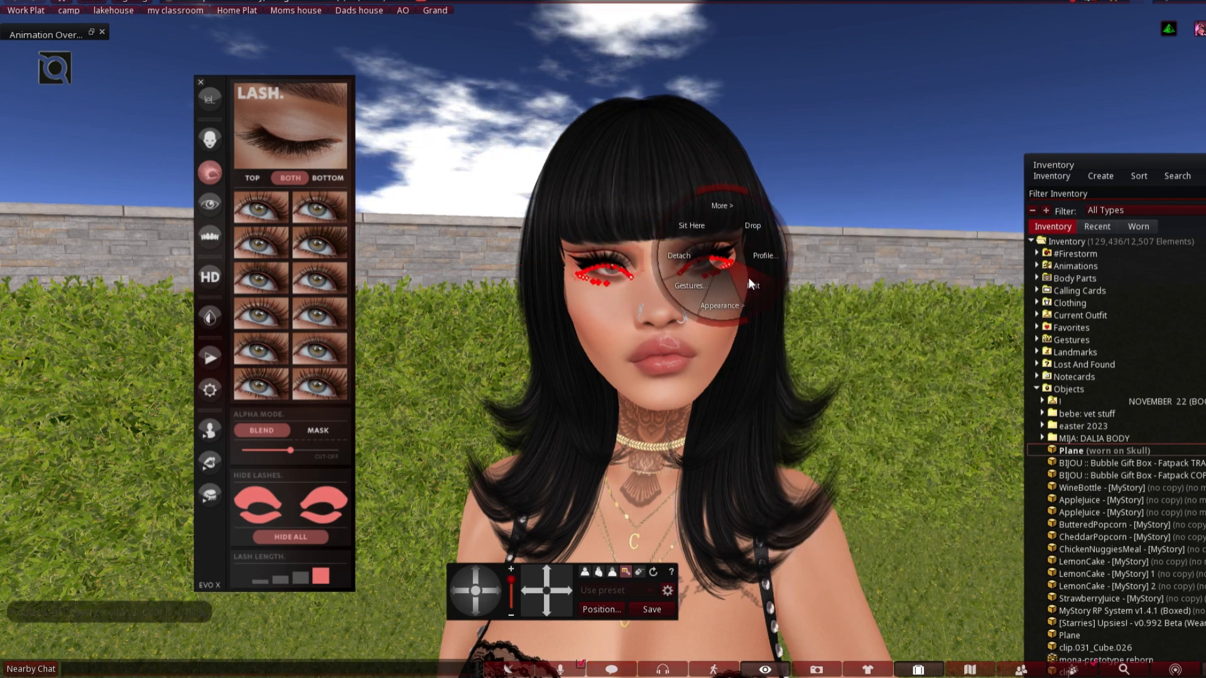
click(748, 277)
right_click(1081, 451)
click(1100, 371)
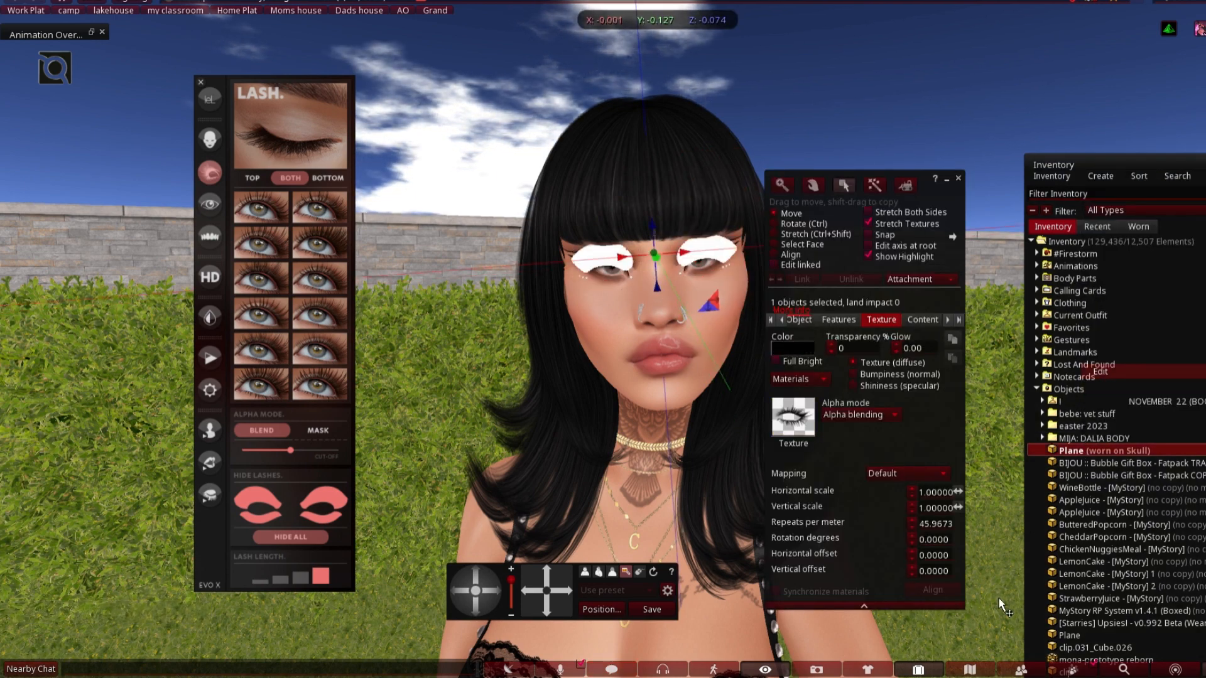
drag(656, 230, 655, 226)
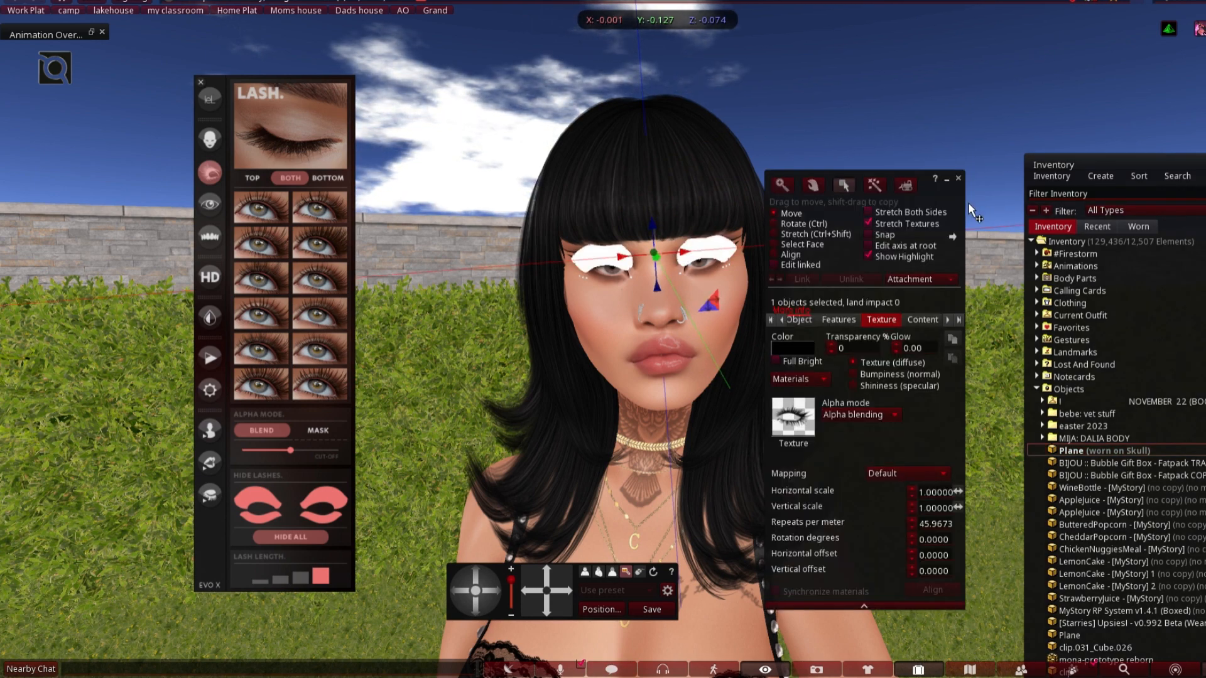
click(961, 179)
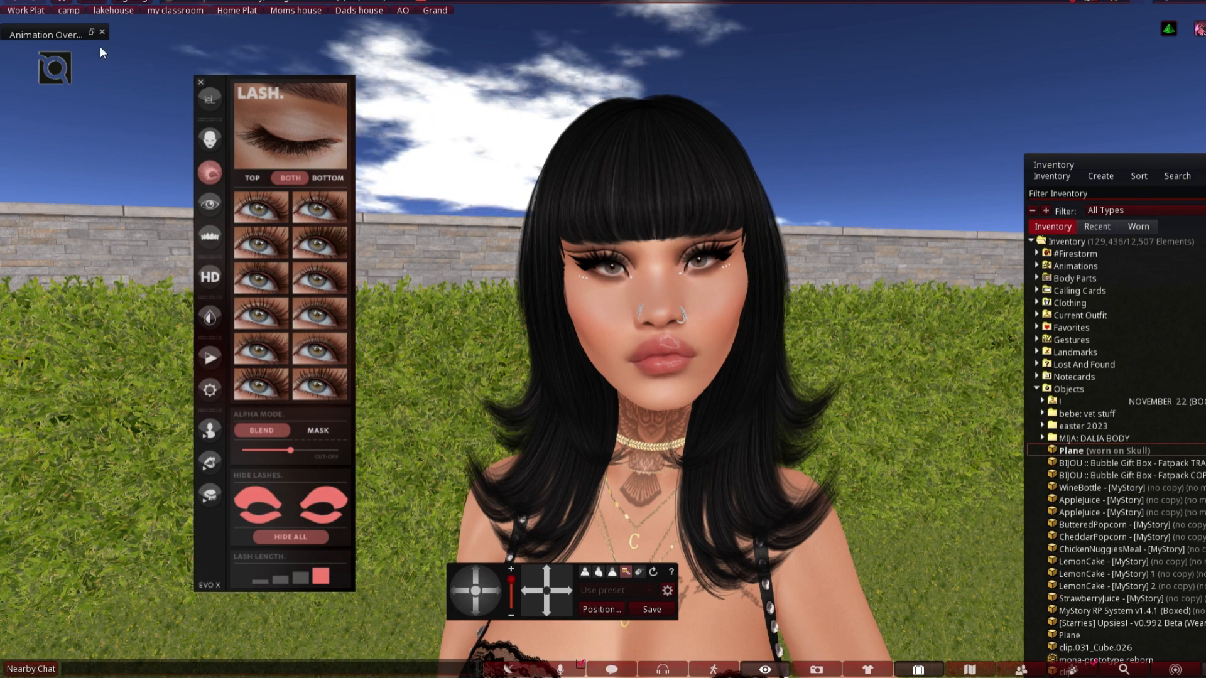
Inspect the lashes from farther back and from the side, then briefly open and close the Plane's editing.
scroll(757, 444, down, 3)
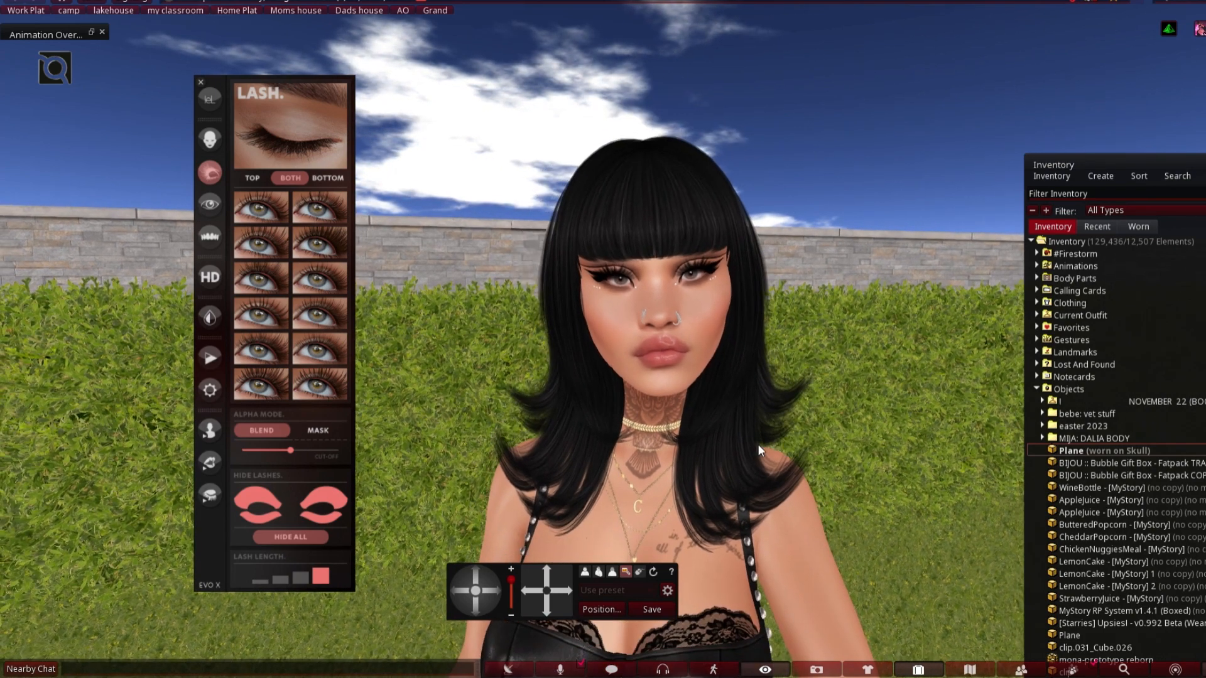
click(497, 589)
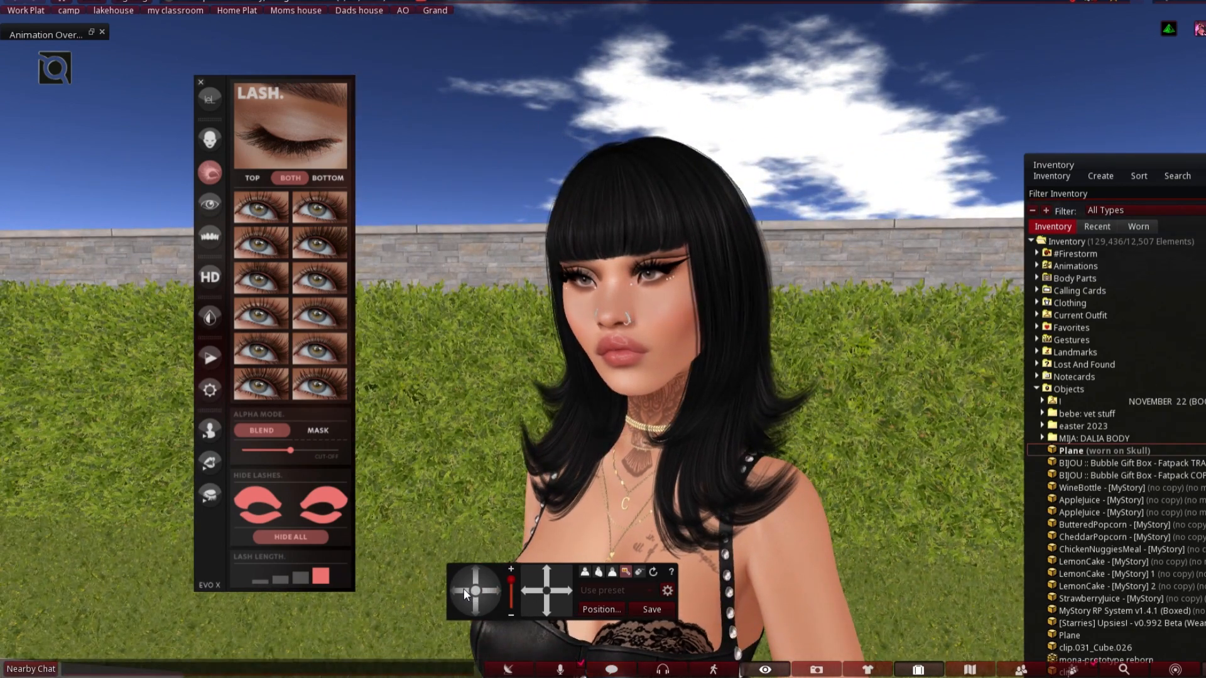
click(464, 589)
right_click(1073, 451)
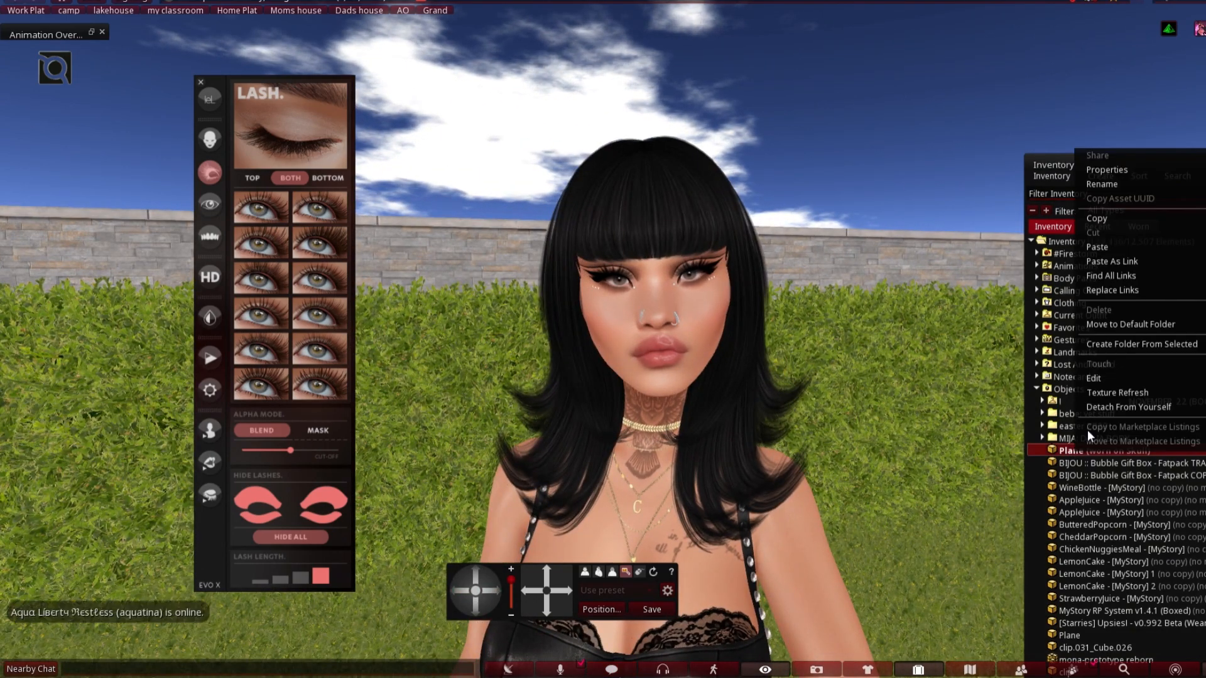
click(1102, 376)
click(959, 178)
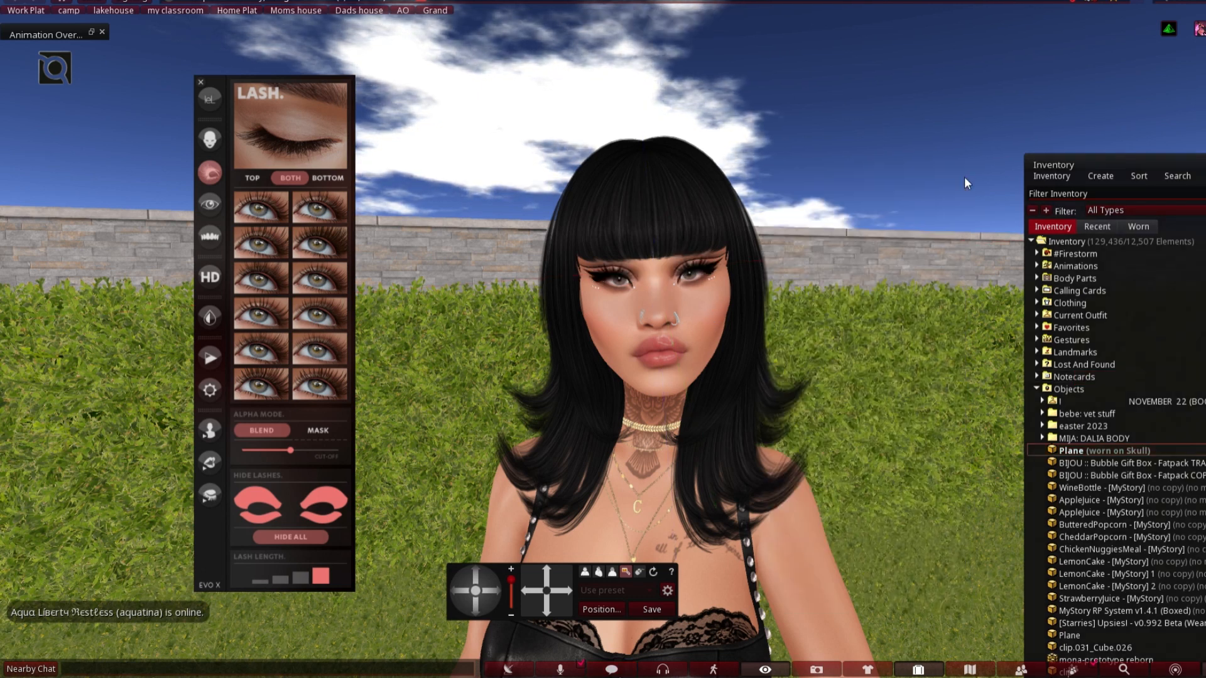